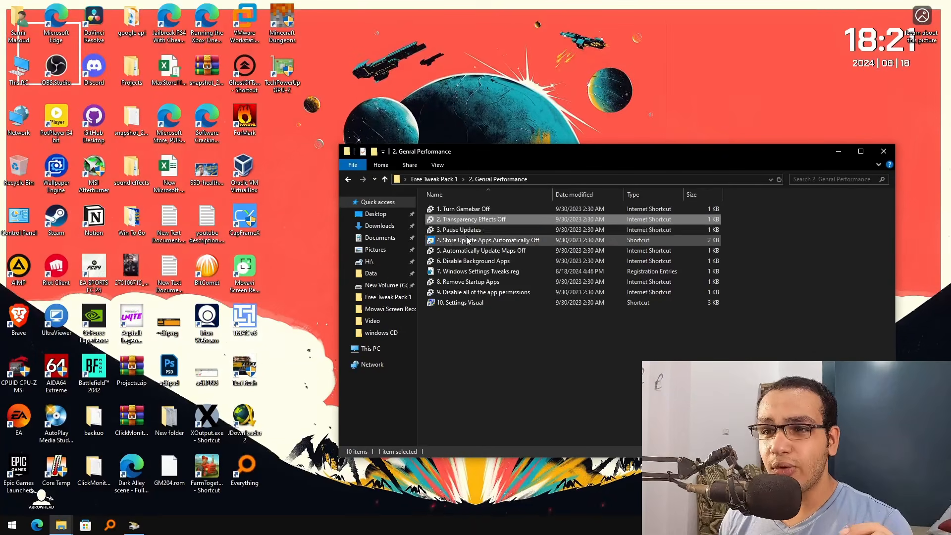
# Run the Pause Updates shortcut, and open the Microsoft Store settings through the Store Update Apps Automatically Off shortcut
pyautogui.doubleClick(463, 230)
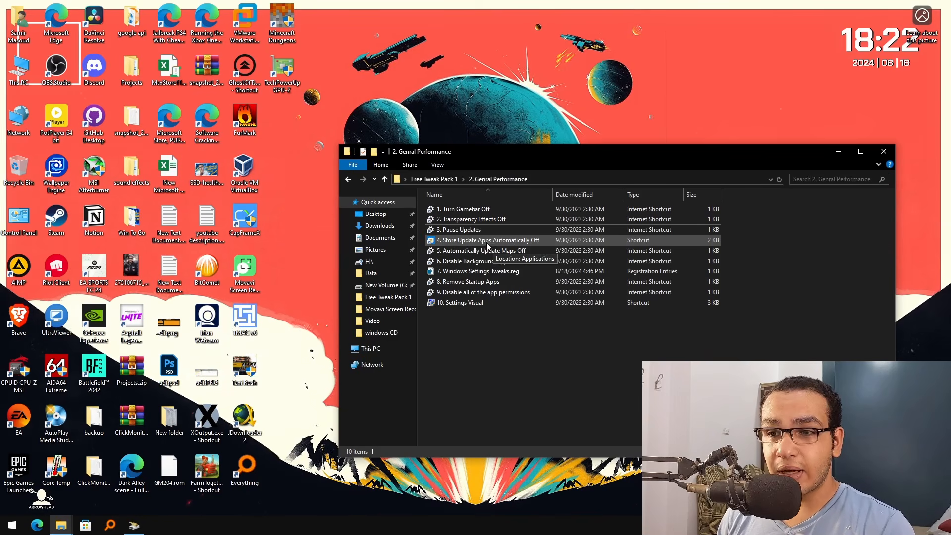
pyautogui.click(490, 244)
pyautogui.doubleClick(545, 242)
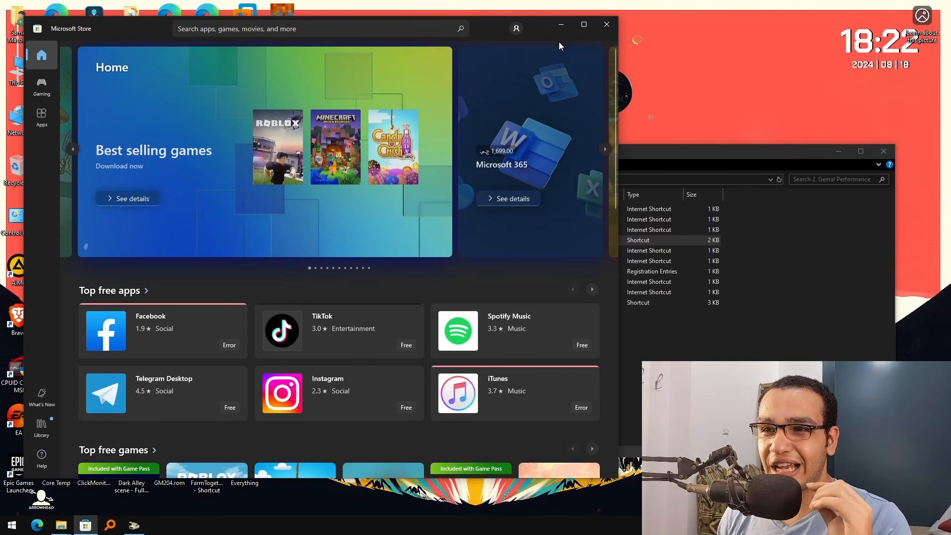
pyautogui.moveTo(546, 33); pyautogui.dragTo(609, 35)
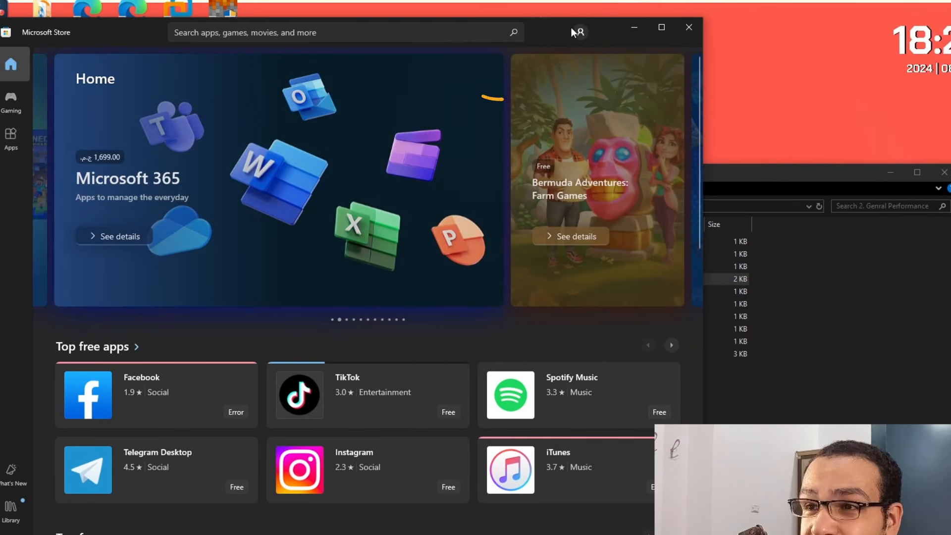
pyautogui.click(581, 34)
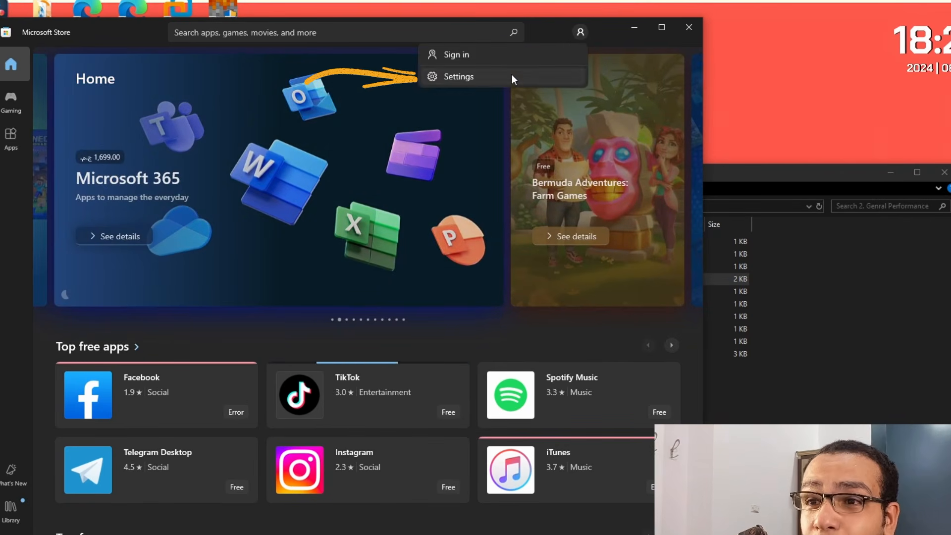
pyautogui.click(459, 77)
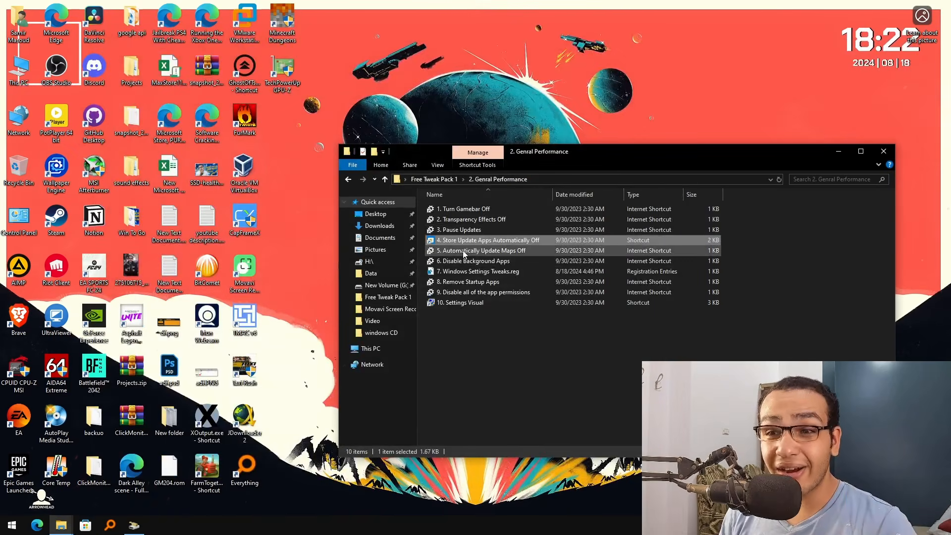
# Open the Automatically Update Maps Off and Disable Background Apps shortcuts, and check the app list on the Background apps page
pyautogui.doubleClick(487, 251)
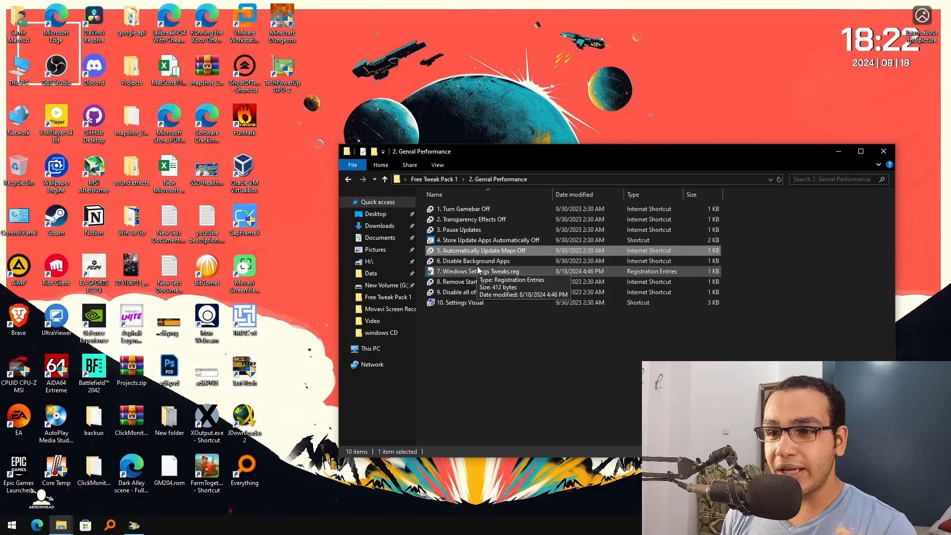
pyautogui.click(480, 262)
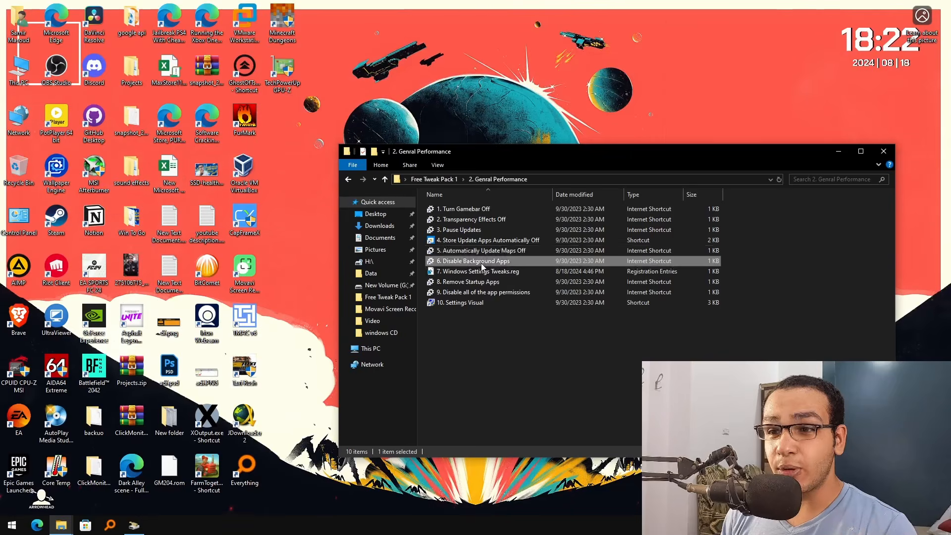
pyautogui.doubleClick(482, 262)
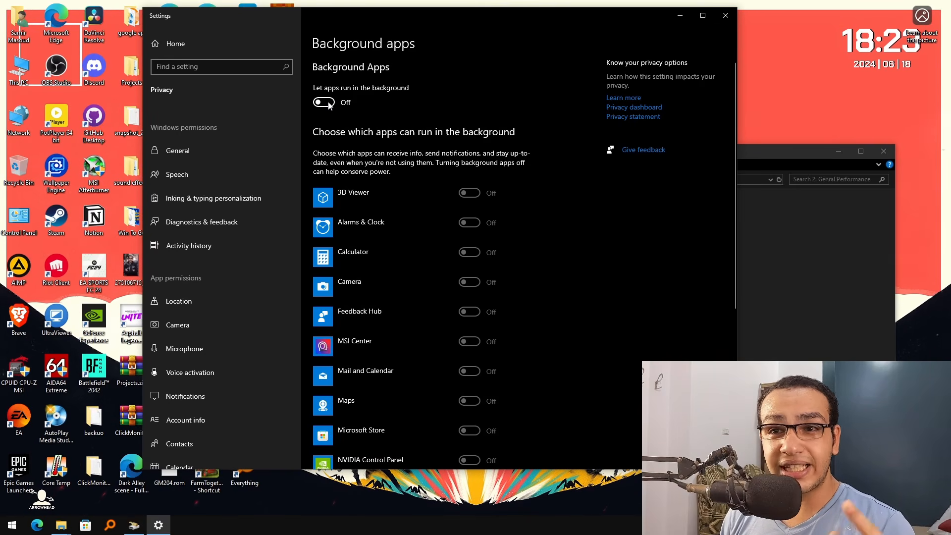
pyautogui.scroll(-6, 423, 156)
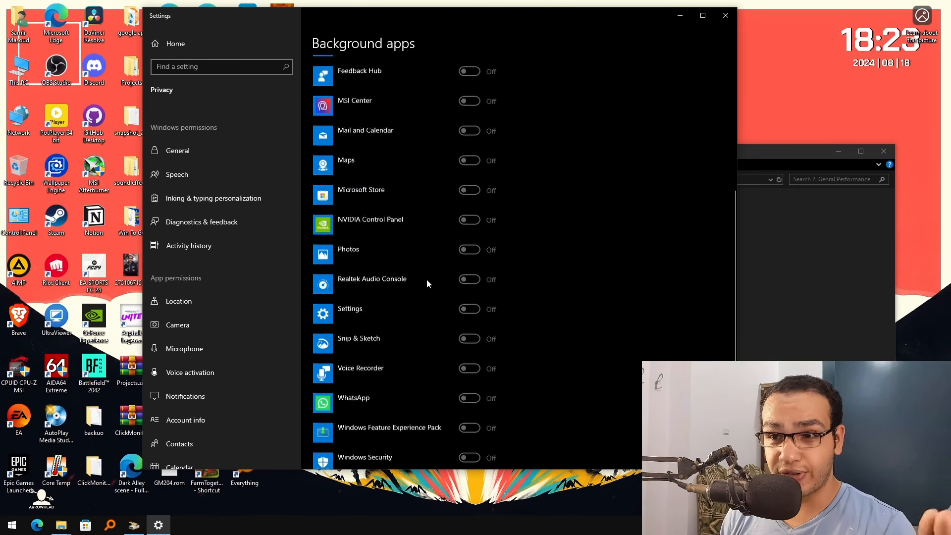
pyautogui.scroll(6, 424, 292)
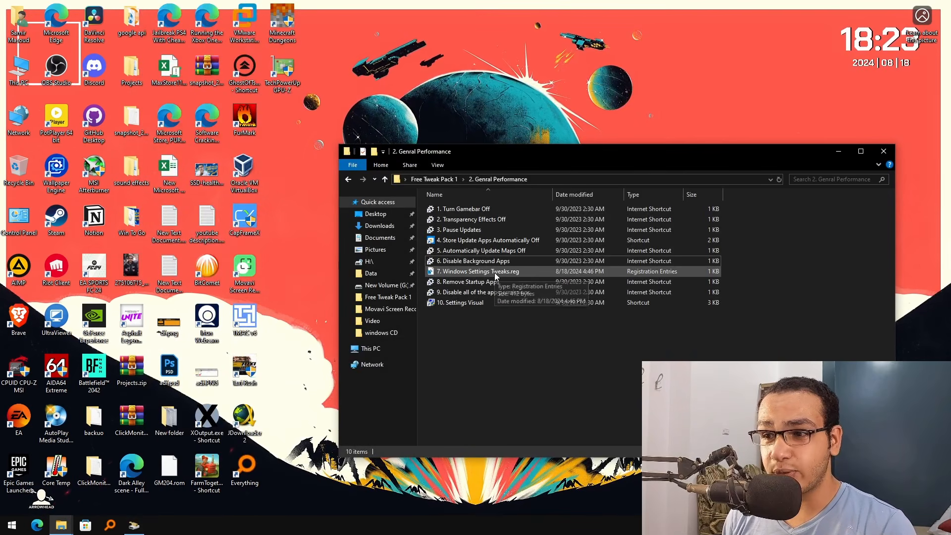
# Merge 7. Windows Settings Tweaks.reg into the registry, allowing Registry Editor to make the changes
pyautogui.click(472, 272)
pyautogui.doubleClick(472, 272)
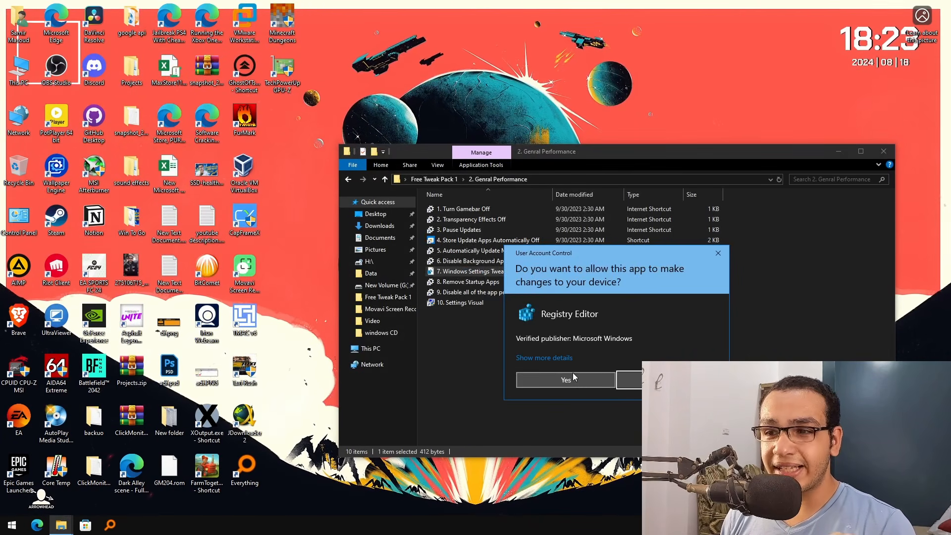
pyautogui.click(577, 381)
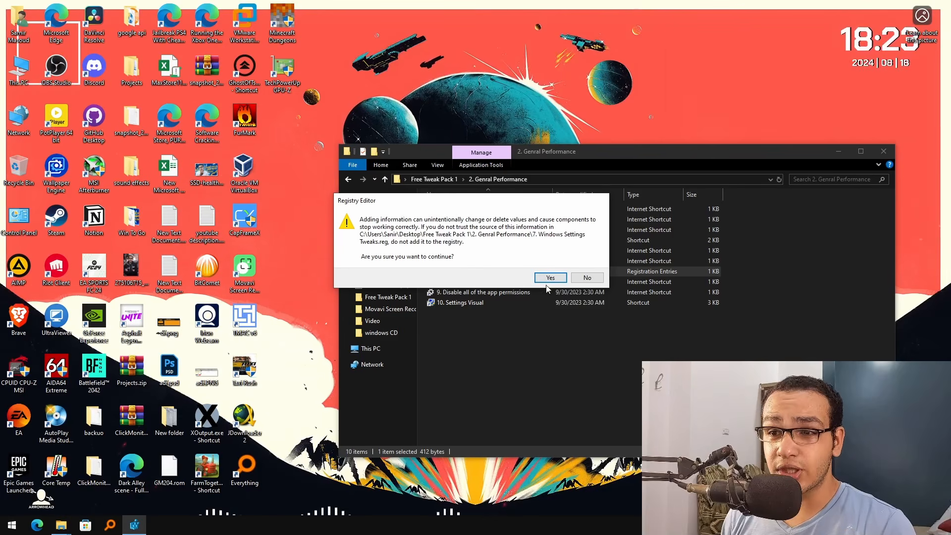
pyautogui.click(547, 280)
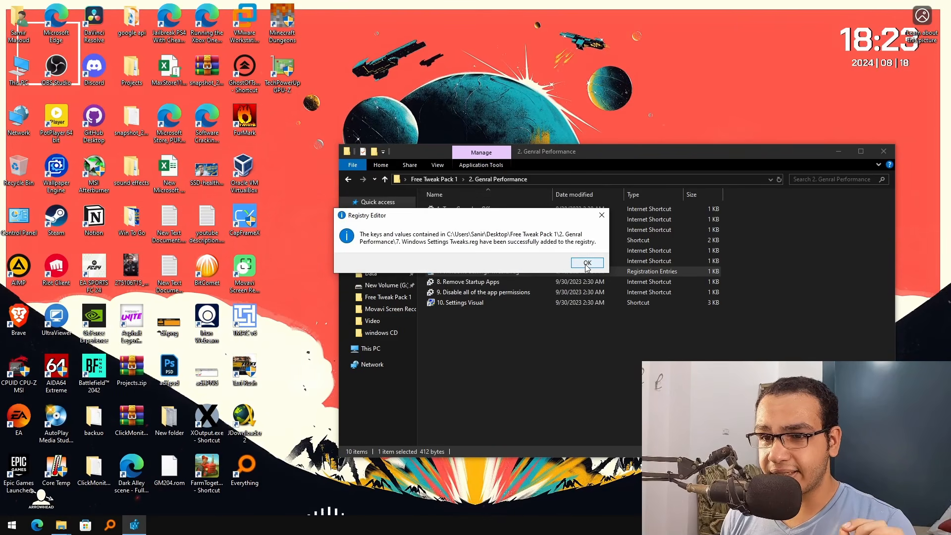
pyautogui.click(586, 263)
# Open 7. Windows Settings Tweaks.reg for editing in Notepad, examine its hibernate, maintenance and menu delay entries, and close it
pyautogui.rightClick(466, 274)
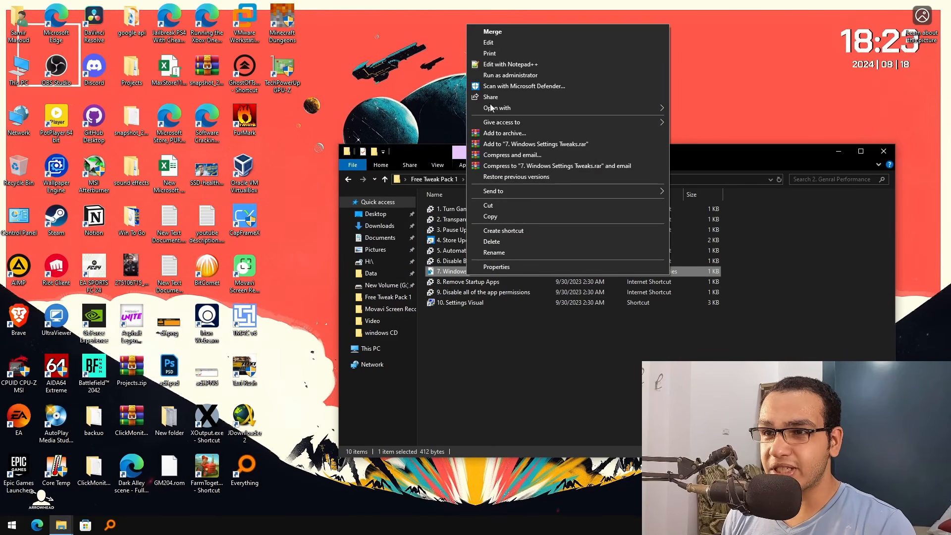
pyautogui.click(525, 40)
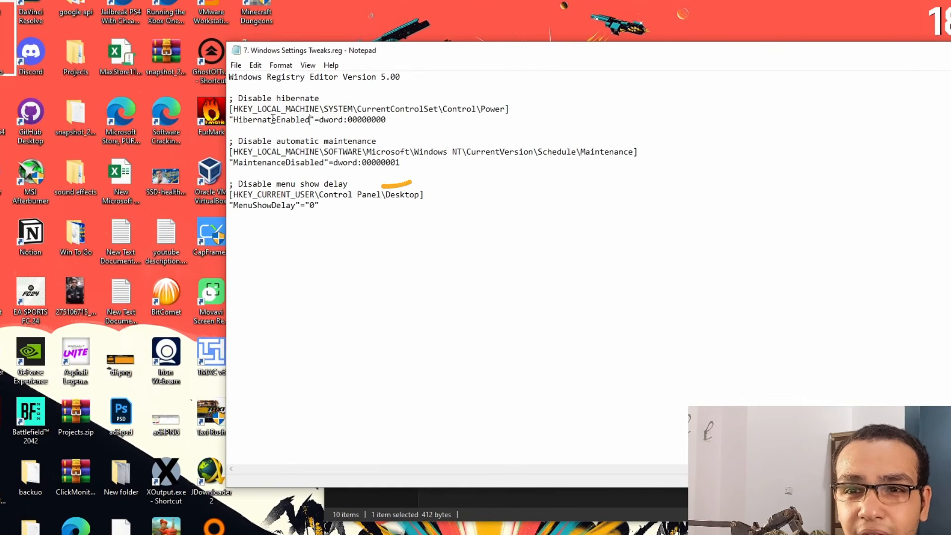
pyautogui.moveTo(272, 141); pyautogui.dragTo(390, 141)
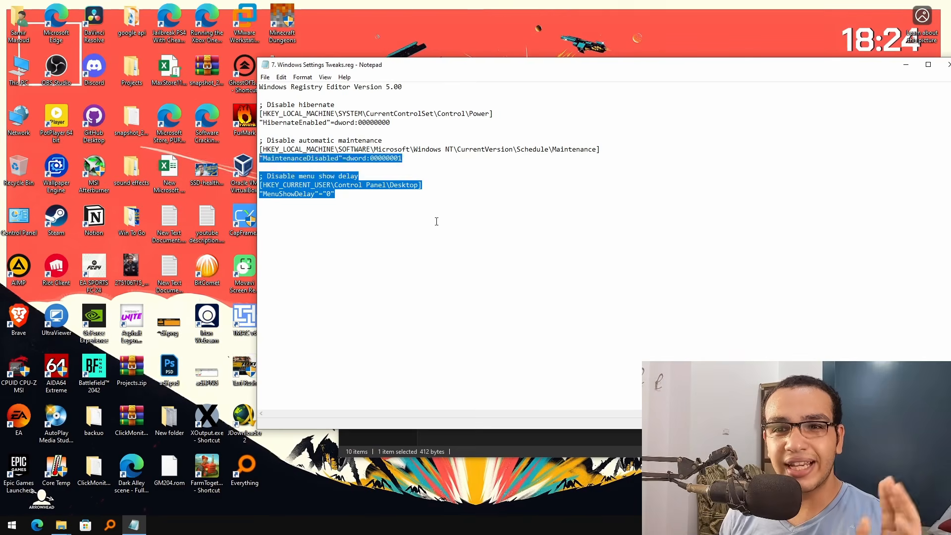
pyautogui.press('Right')
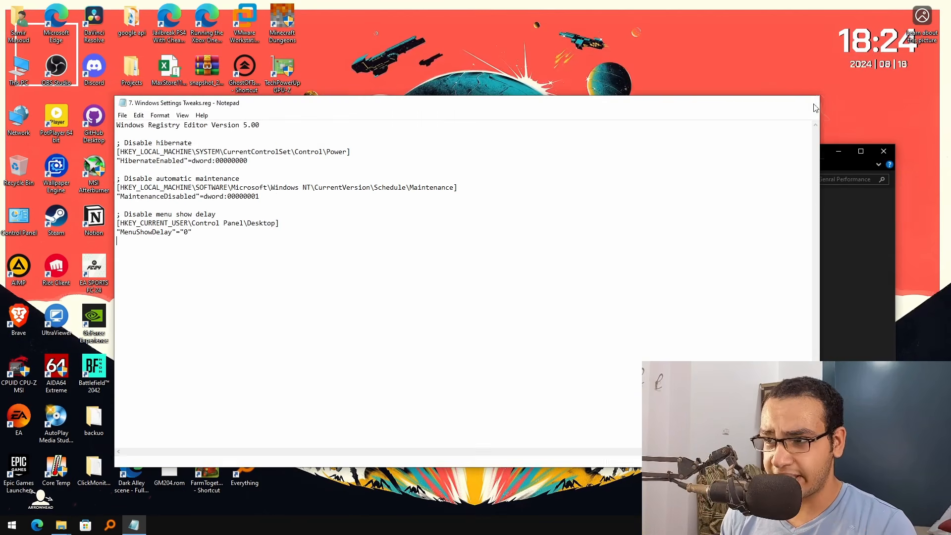
pyautogui.click(816, 108)
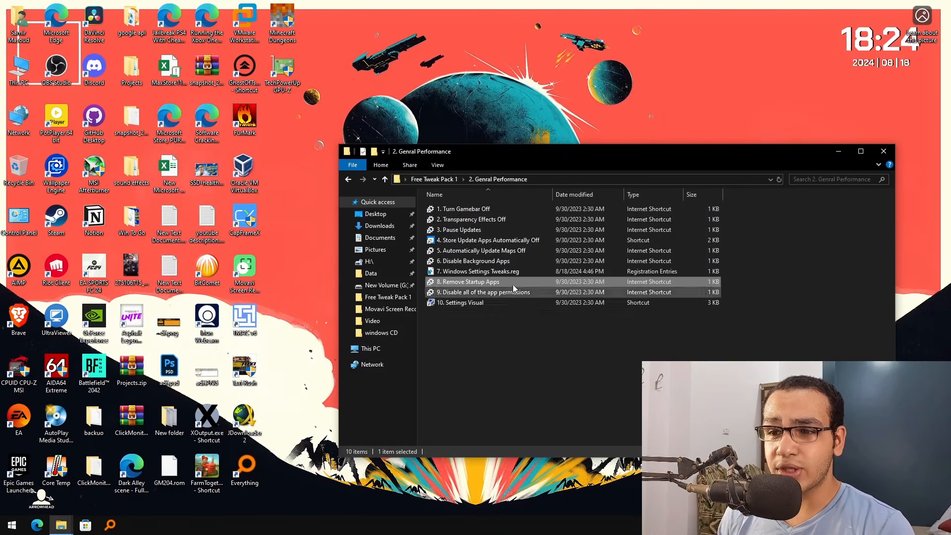
# Through the Remove Startup Apps shortcut, turn off DI, EA, EpicGamesLauncher, EsmeETH, Overwolf Launcher, Program, Riot Client and Steam at startup
pyautogui.doubleClick(494, 285)
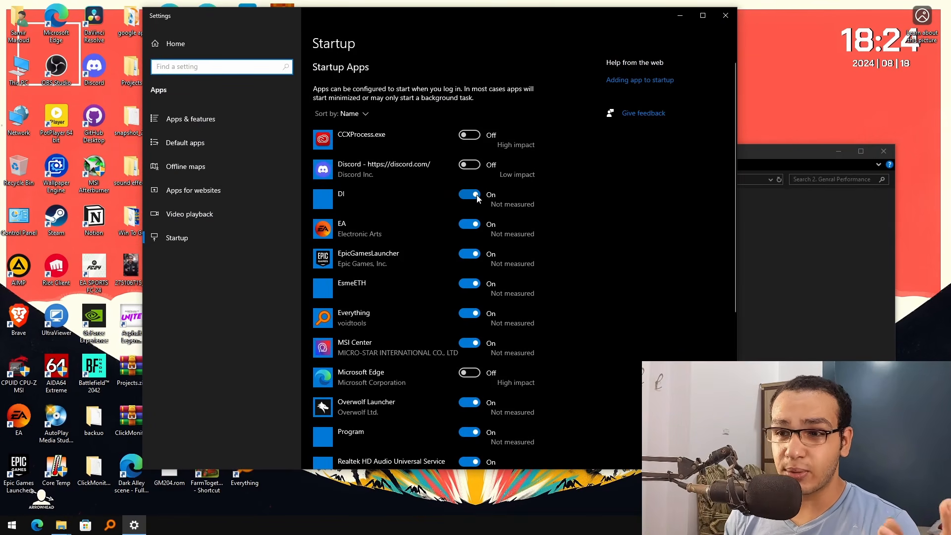
pyautogui.scroll(-3, 485, 249)
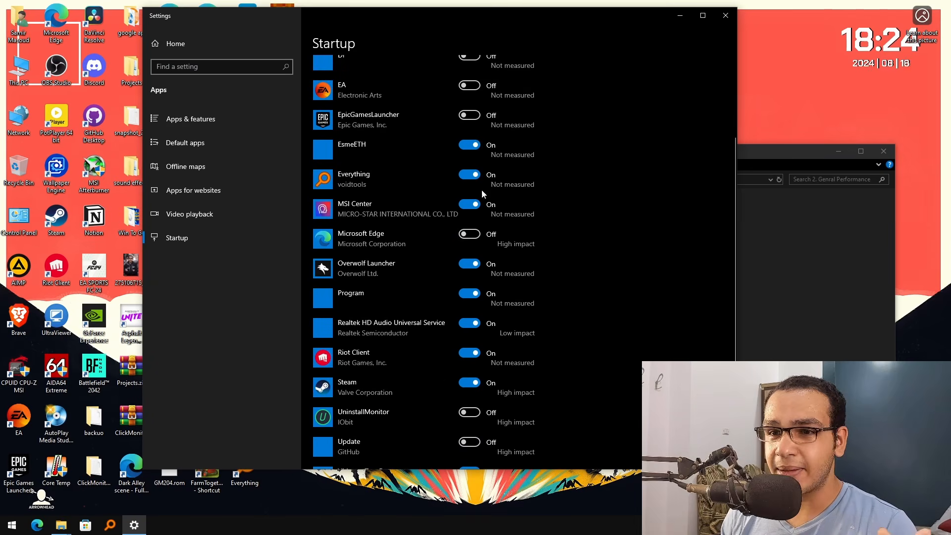
pyautogui.click(471, 147)
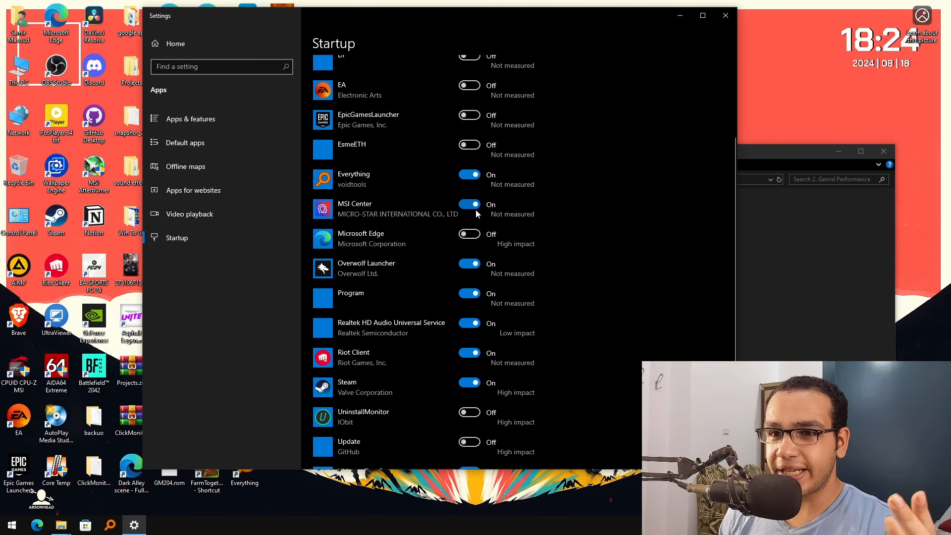
pyautogui.scroll(-2, 475, 208)
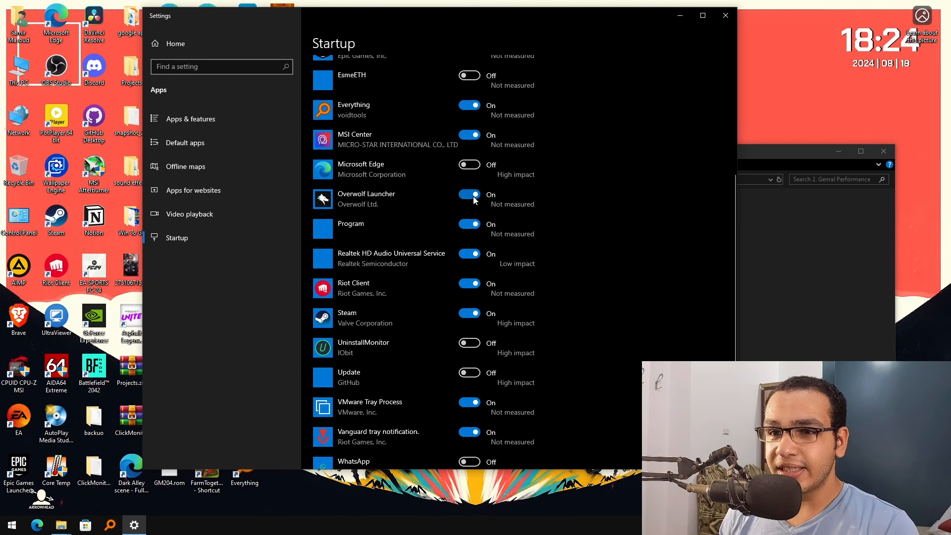
pyautogui.click(471, 198)
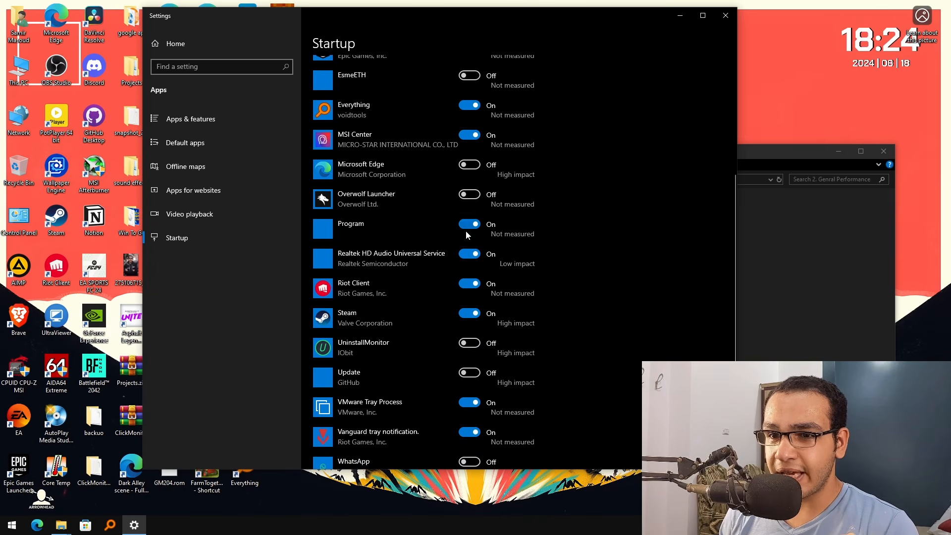
pyautogui.scroll(-2, 471, 271)
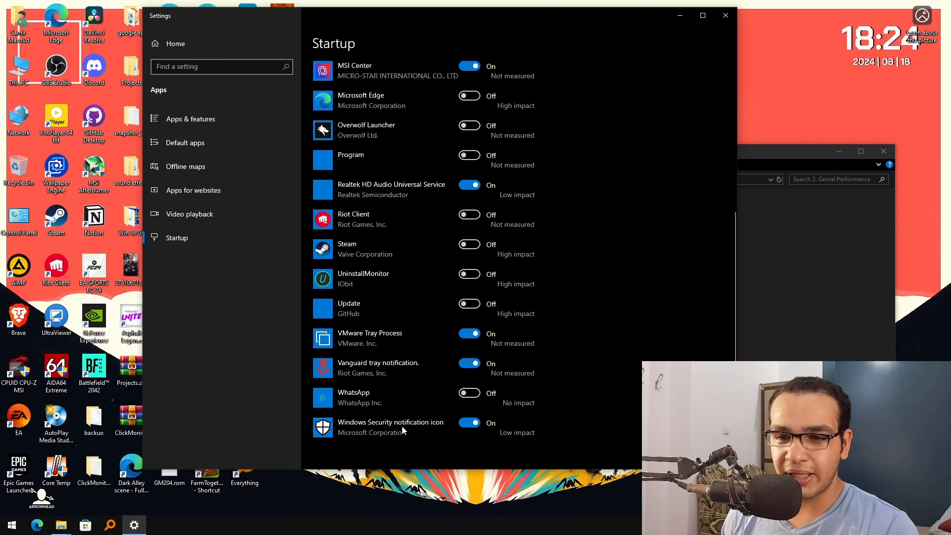
pyautogui.scroll(8, 442, 419)
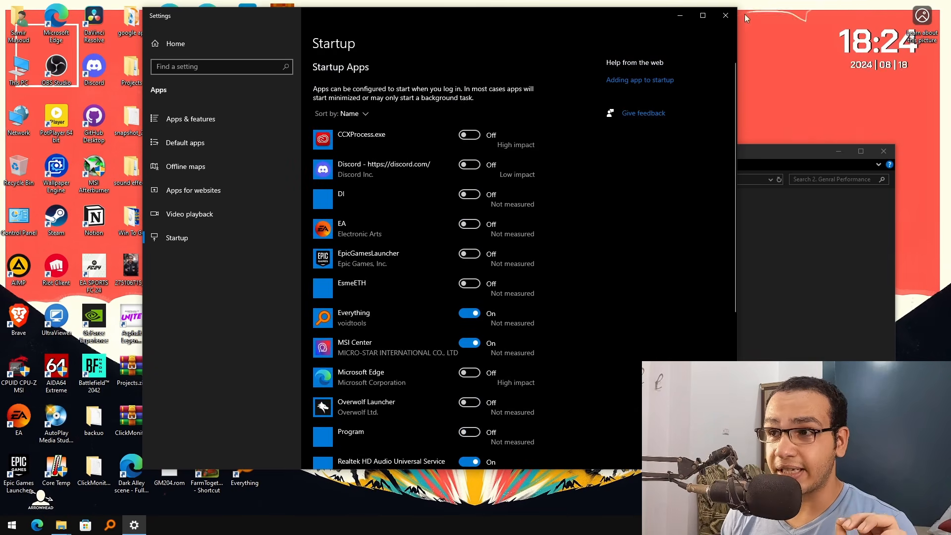
pyautogui.click(726, 15)
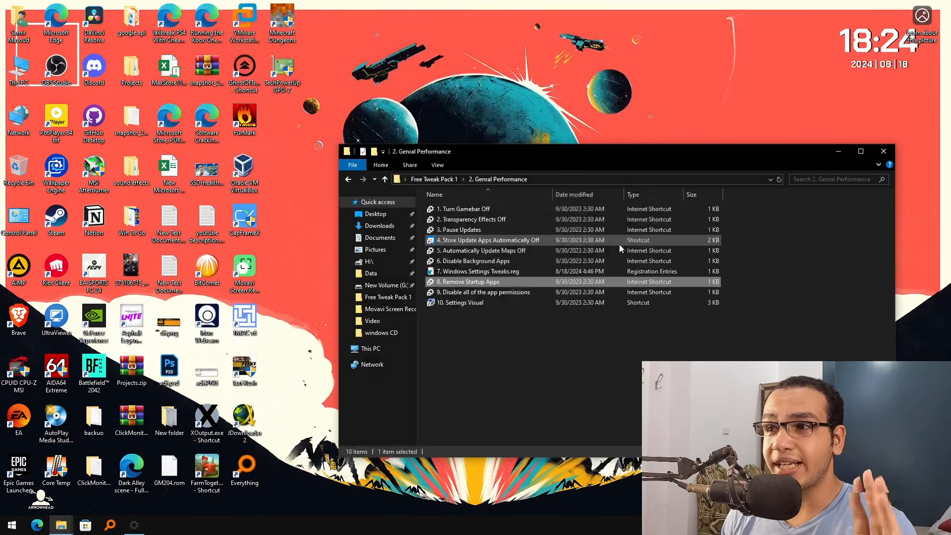
# Open the settings behind the Disable all of the app permissions shortcut
pyautogui.click(501, 293)
pyautogui.doubleClick(475, 293)
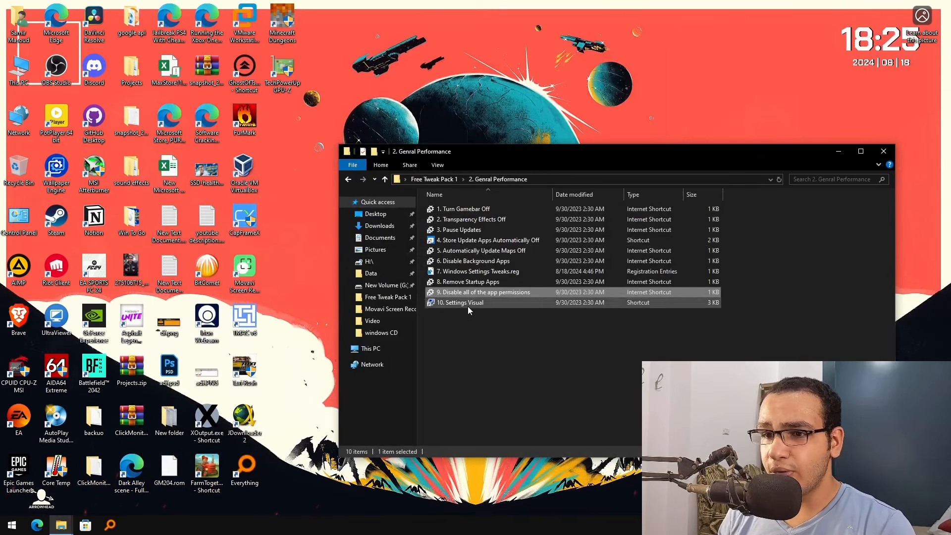
# Through Settings Visual, adjust visual effects for best performance, keeping only icon label drop shadows, smooth font edges and thumbnails enabled, and apply
pyautogui.doubleClick(483, 305)
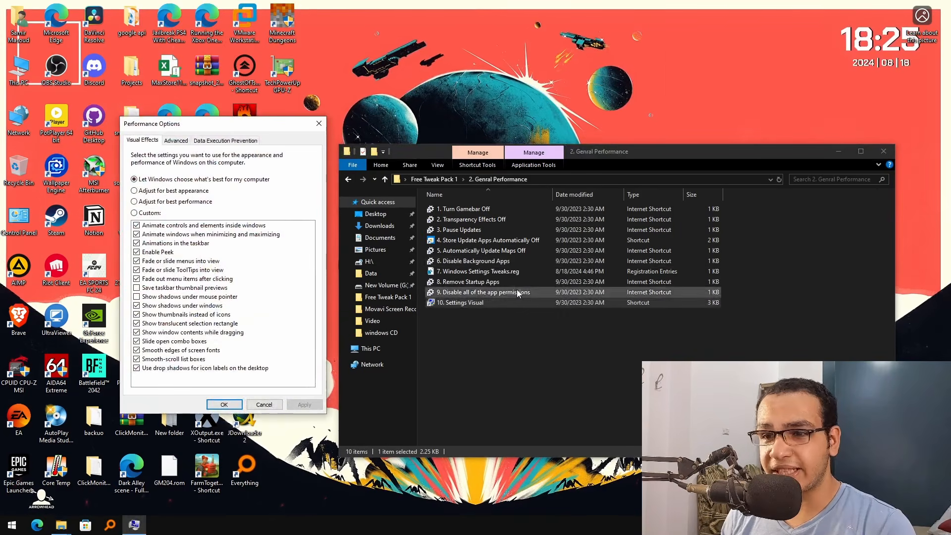
pyautogui.moveTo(240, 128); pyautogui.dragTo(507, 117)
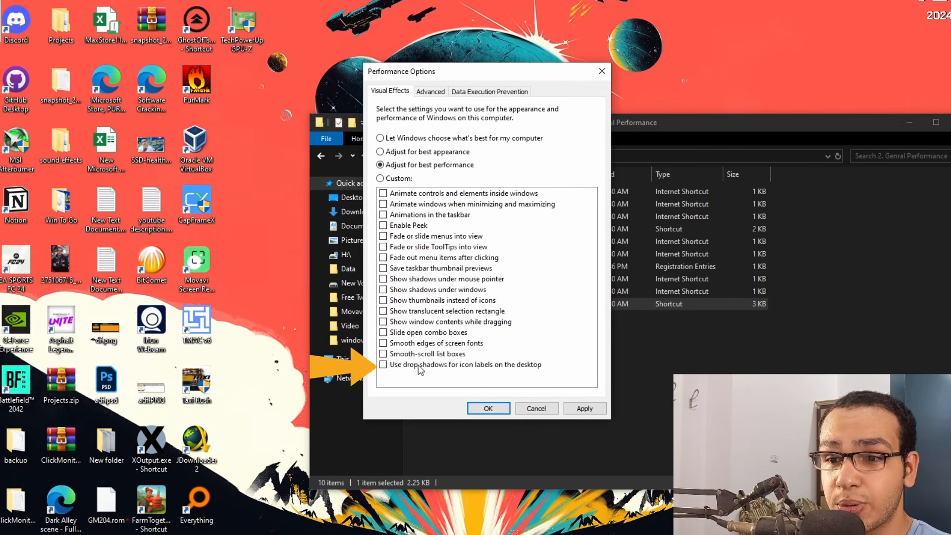
pyautogui.click(440, 353)
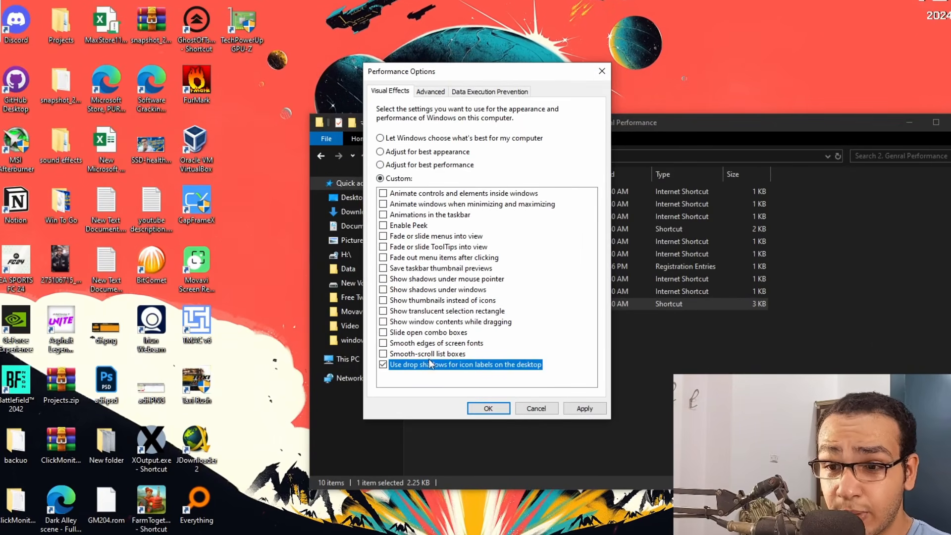
pyautogui.click(435, 344)
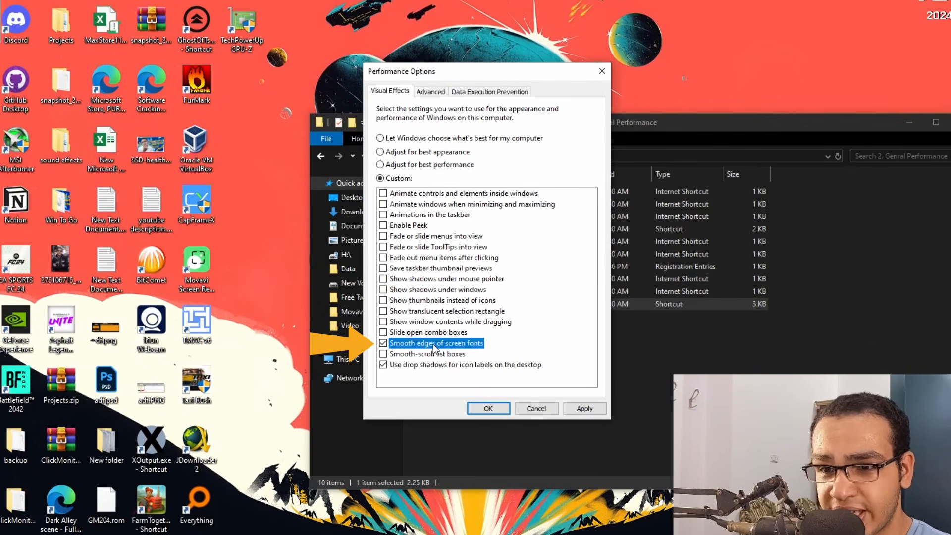
pyautogui.click(457, 302)
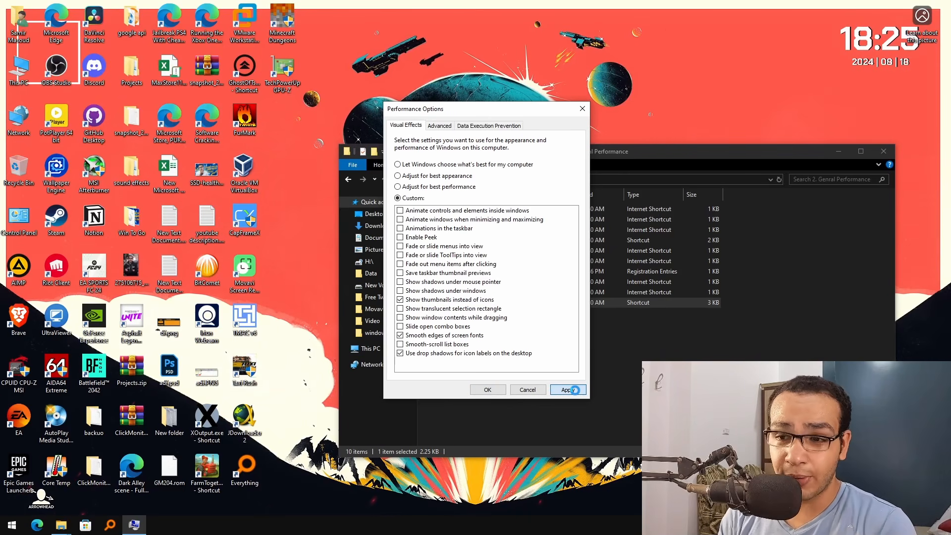
pyautogui.click(488, 390)
pyautogui.rightClick(510, 352)
pyautogui.click(521, 391)
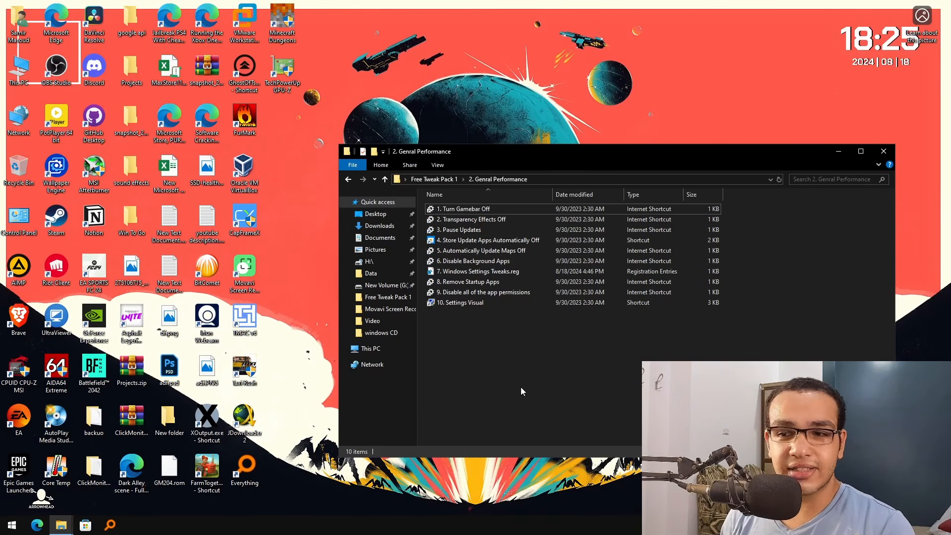
# Return to Free Tweak Pack 1, open the 3. Remove Input Delay folder and select the Device Manger folder
pyautogui.hotkey('alt', 'Left')
pyautogui.click(489, 231)
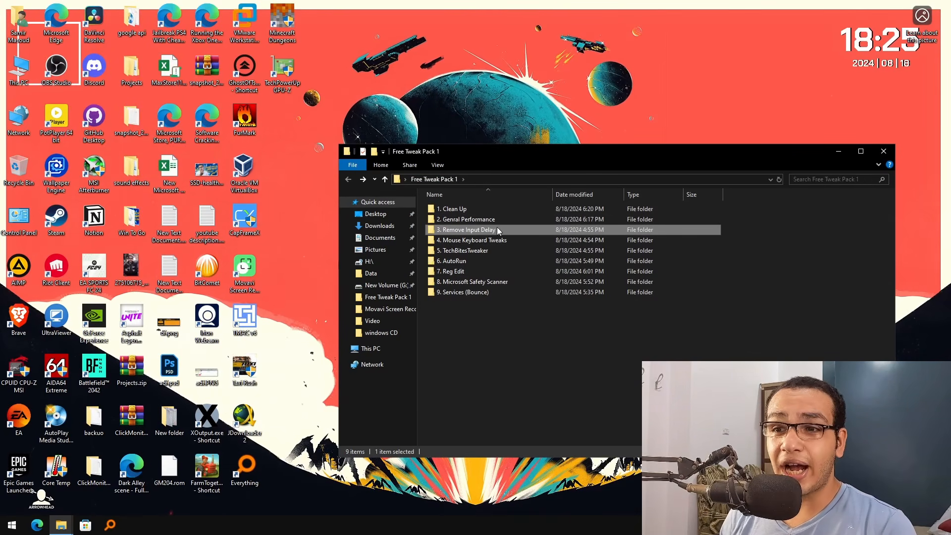
pyautogui.doubleClick(491, 231)
pyautogui.click(498, 212)
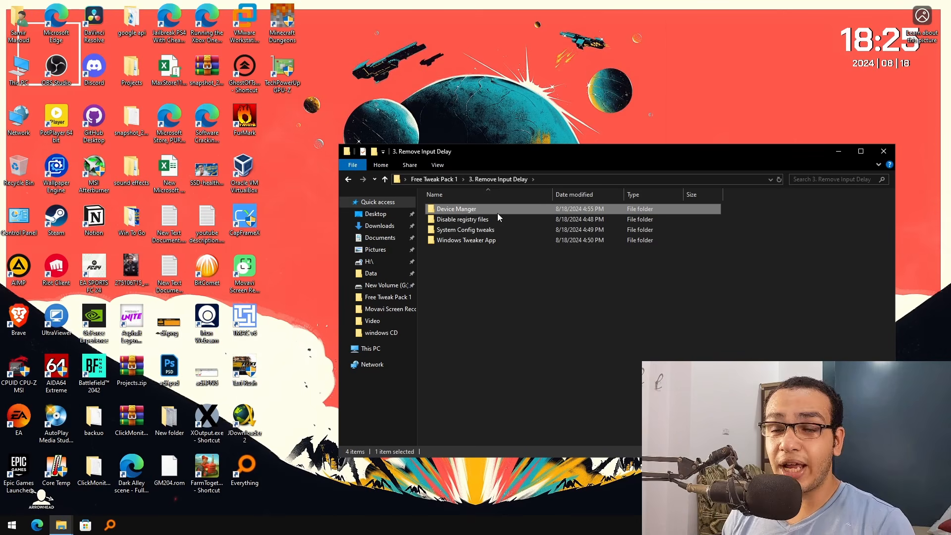
# Open Device Manager through the shortcut in the Device Manger folder and expand System devices
pyautogui.doubleClick(497, 213)
pyautogui.doubleClick(492, 210)
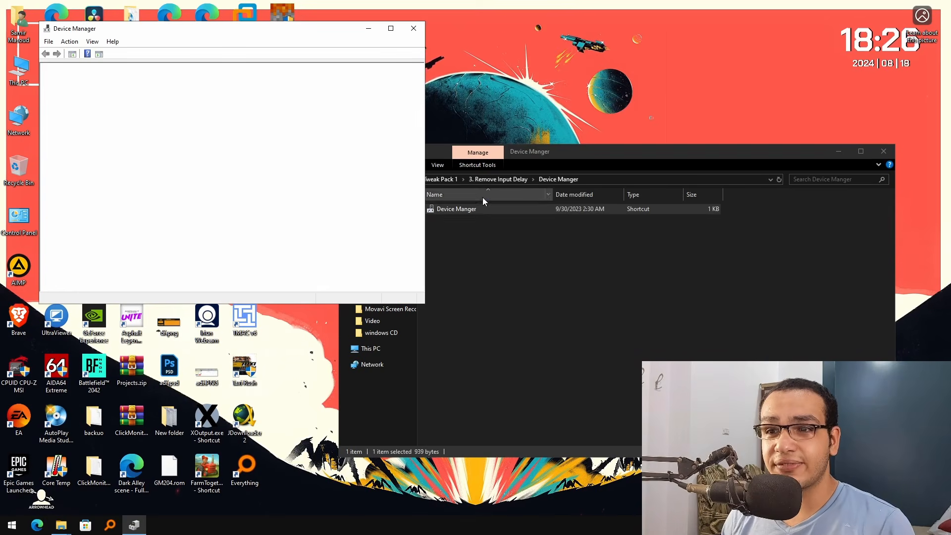
pyautogui.moveTo(233, 28); pyautogui.dragTo(545, 80)
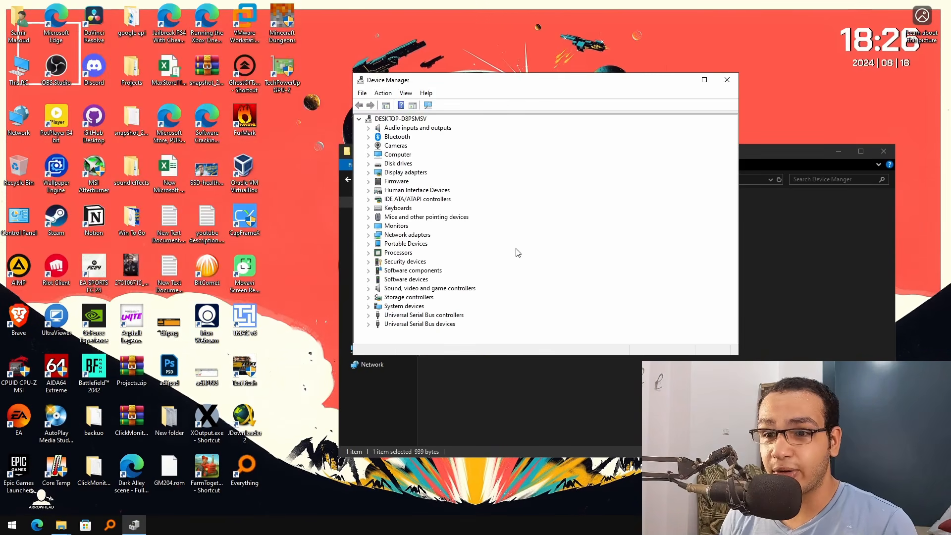
pyautogui.moveTo(481, 81); pyautogui.dragTo(440, 92)
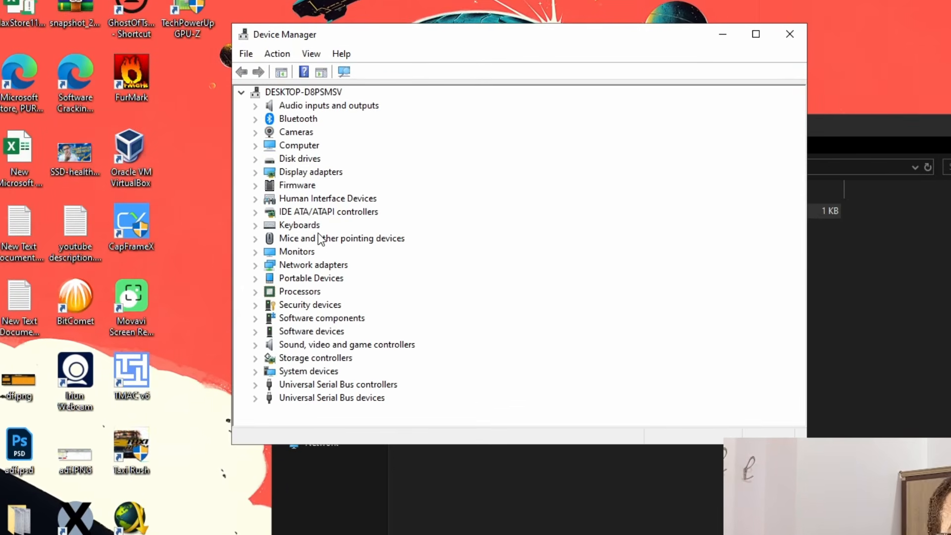
pyautogui.click(256, 372)
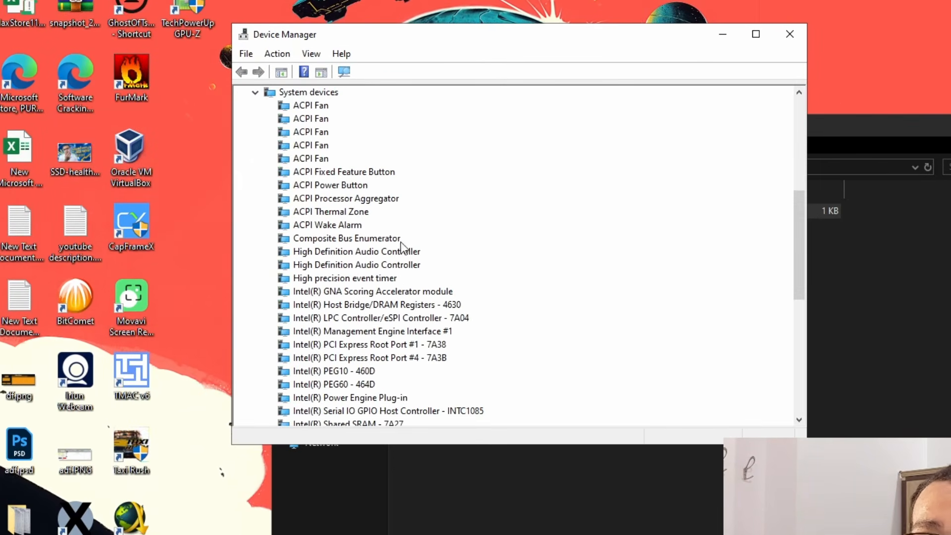
# Disable the High precision event timer under System devices
pyautogui.scroll(-8, 380, 208)
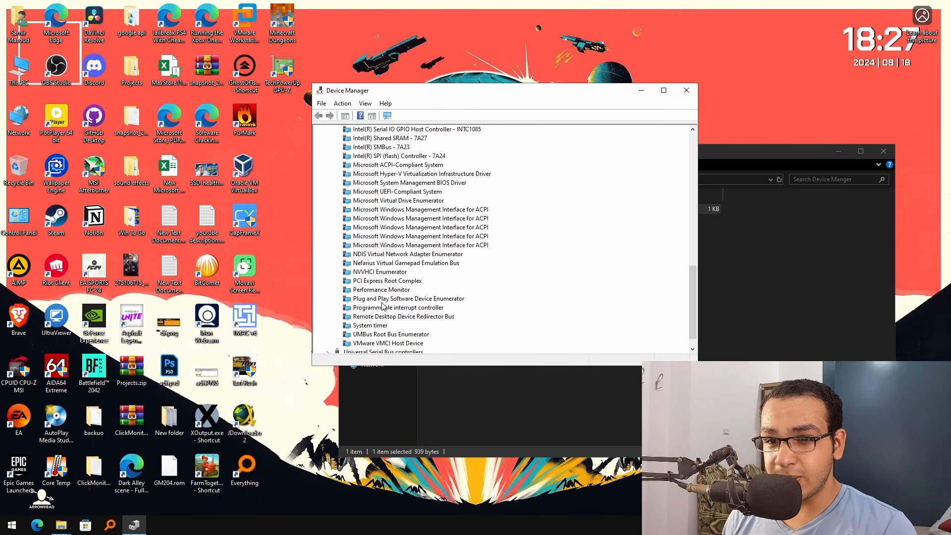
pyautogui.click(392, 334)
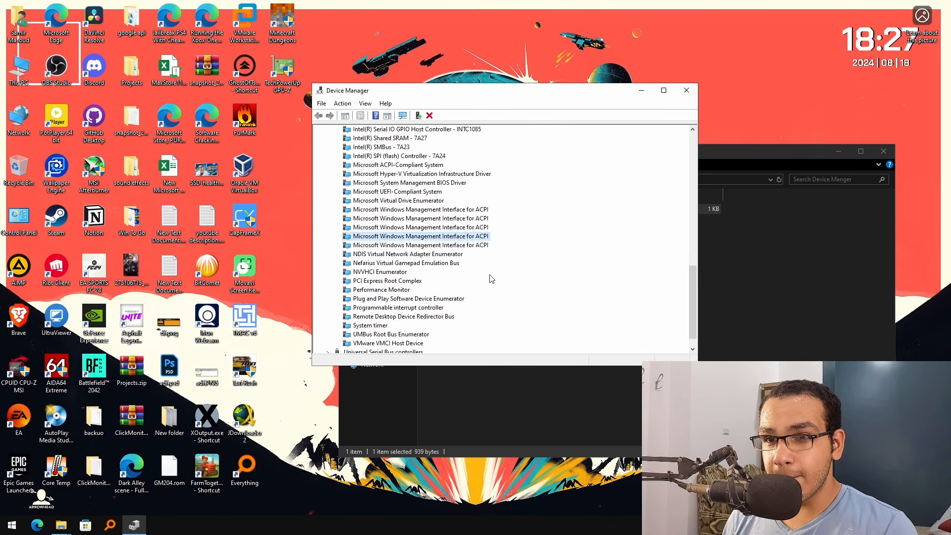
pyautogui.press('Up')
pyautogui.press('Up')
pyautogui.press('Up')
pyautogui.press('Up')
pyautogui.press('Up')
pyautogui.press('Up')
pyautogui.press('Up')
pyautogui.press('Up')
pyautogui.press('Up')
pyautogui.press('Up')
pyautogui.press('Up')
pyautogui.press('Up')
pyautogui.press('Up')
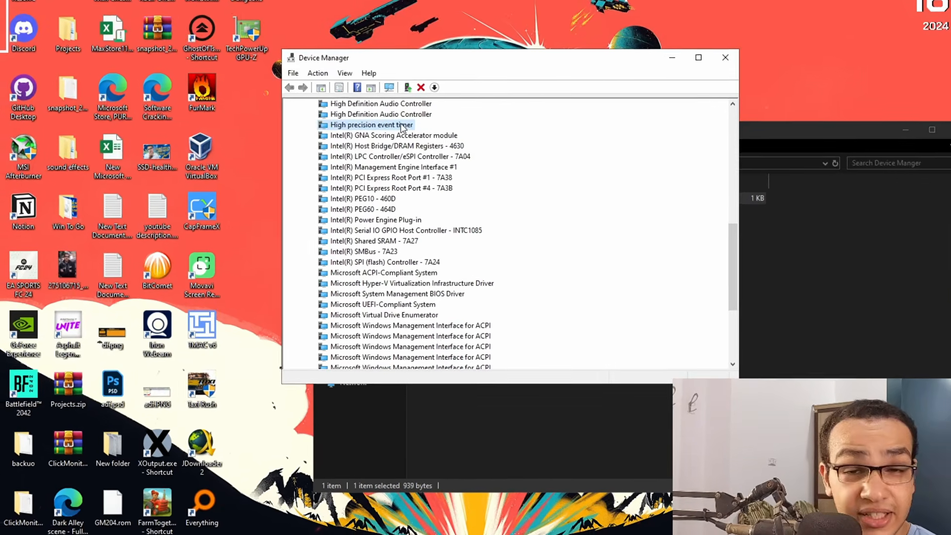
pyautogui.rightClick(413, 147)
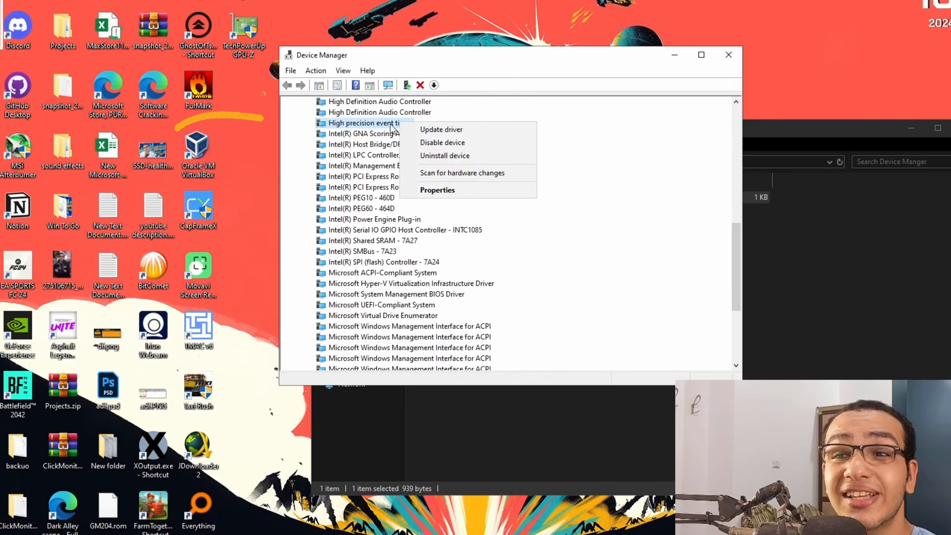
pyautogui.click(443, 142)
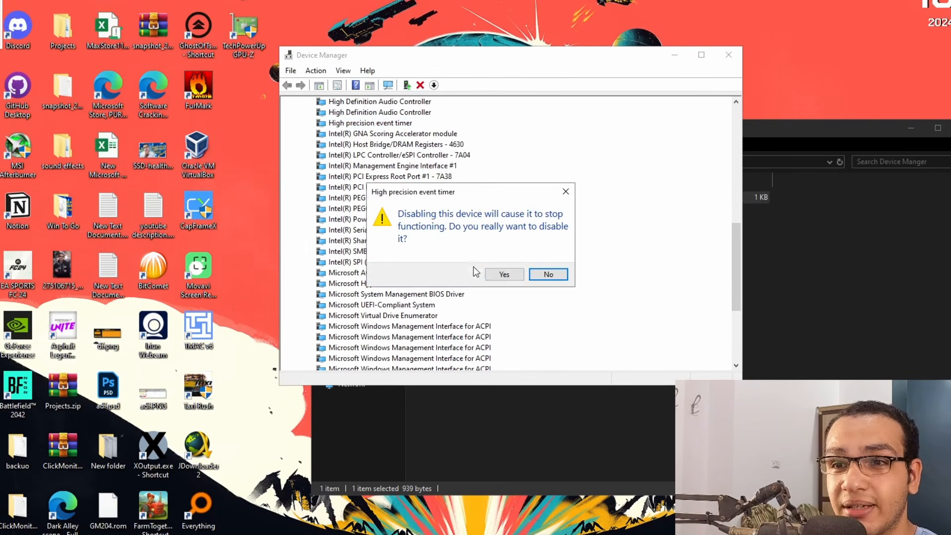
pyautogui.click(503, 273)
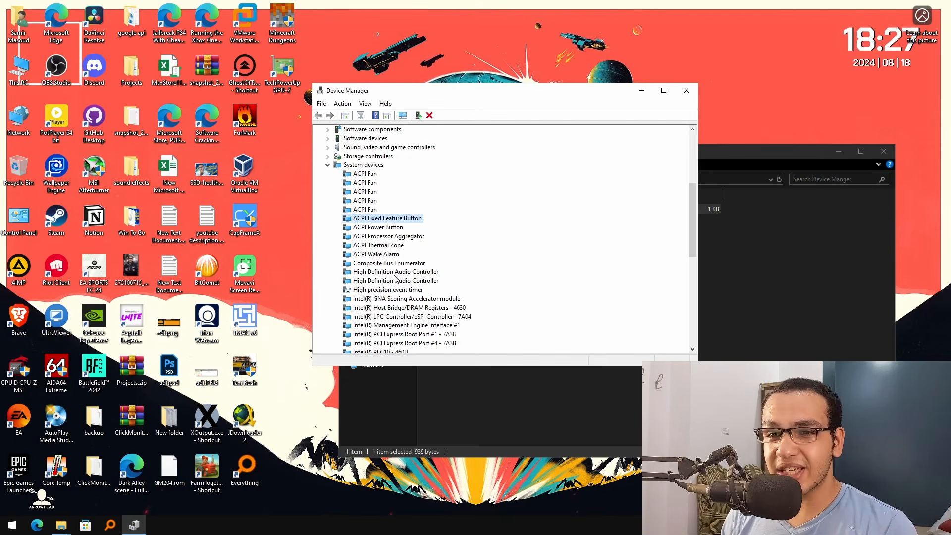
pyautogui.click(371, 291)
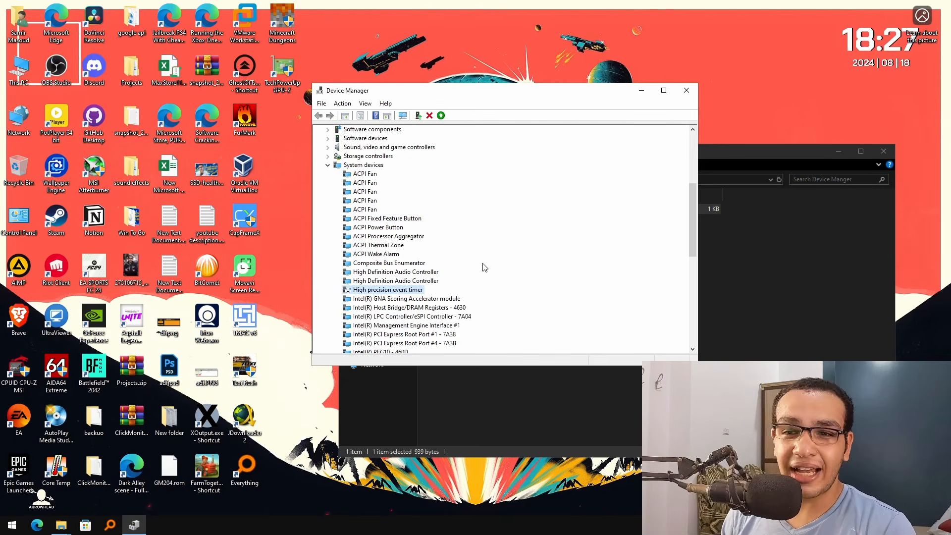
# Close Device Manager and open the Disable registry files folder inside 3. Remove Input Delay
pyautogui.click(692, 94)
pyautogui.hotkey('alt', 'Up')
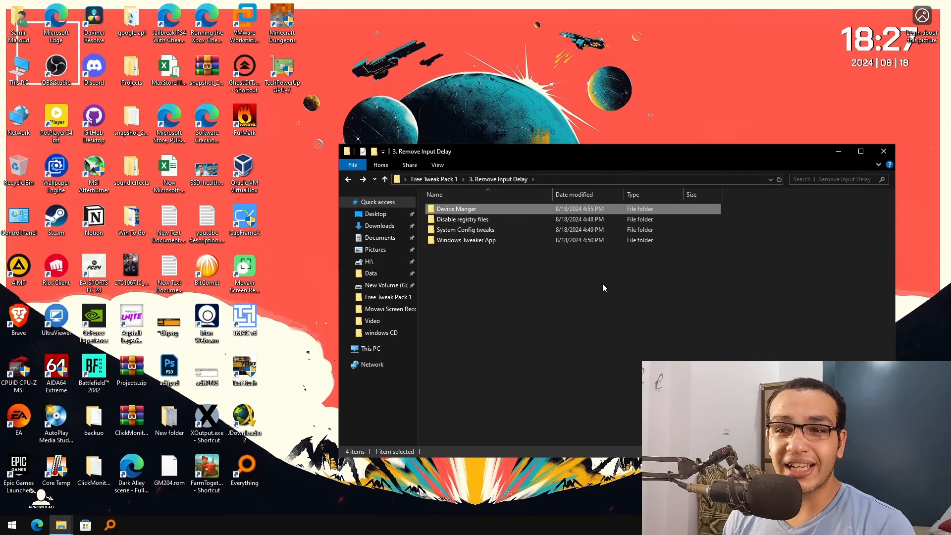
pyautogui.click(472, 219)
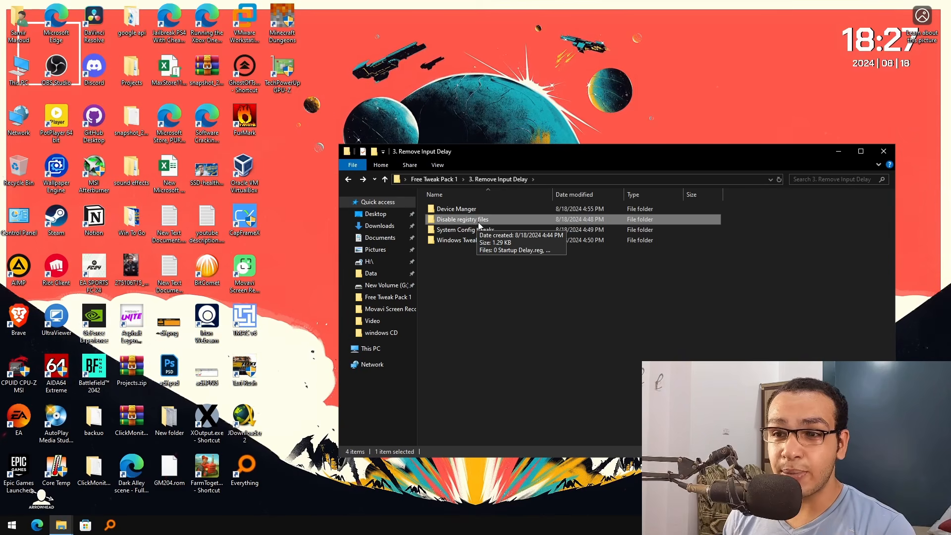
pyautogui.doubleClick(476, 220)
# Merge 0 Startup Delay.reg into the registry, allowing Registry Editor to make changes
pyautogui.hotkey('ctrl', 'a')
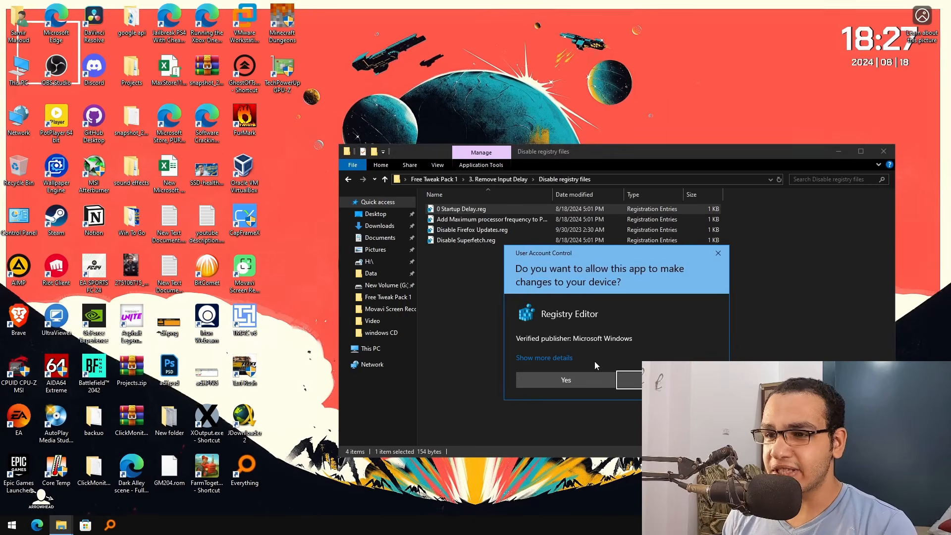
pyautogui.click(595, 380)
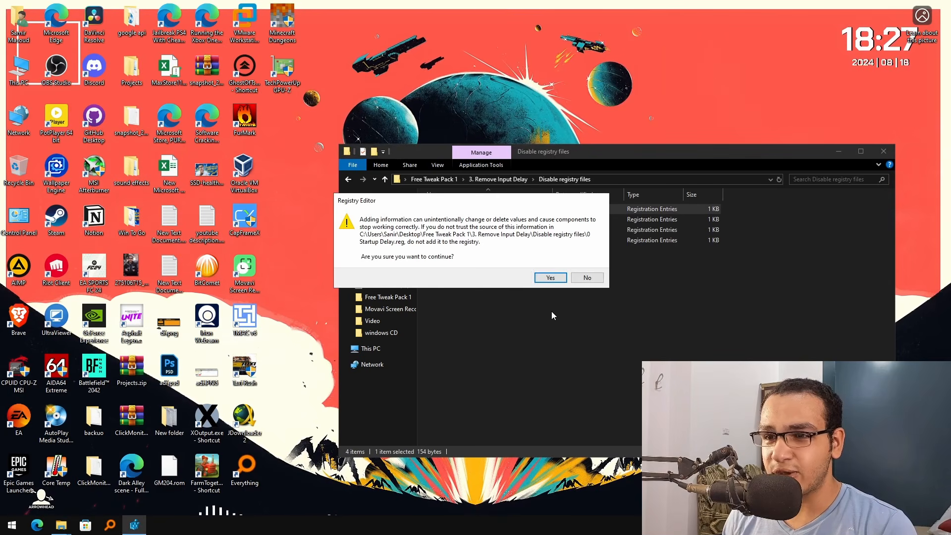
pyautogui.press('Return')
pyautogui.press('Return')
# Merge the Add Maximum processor frequency to Power Options.reg file into the registry
pyautogui.click(493, 221)
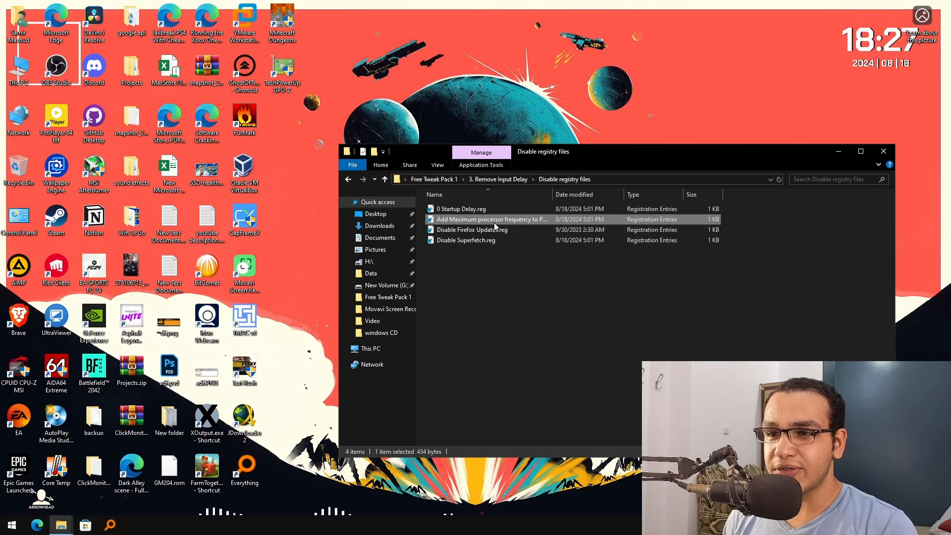
pyautogui.doubleClick(494, 221)
pyautogui.hotkey('alt', 'y')
pyautogui.press('Return')
pyautogui.press('Return')
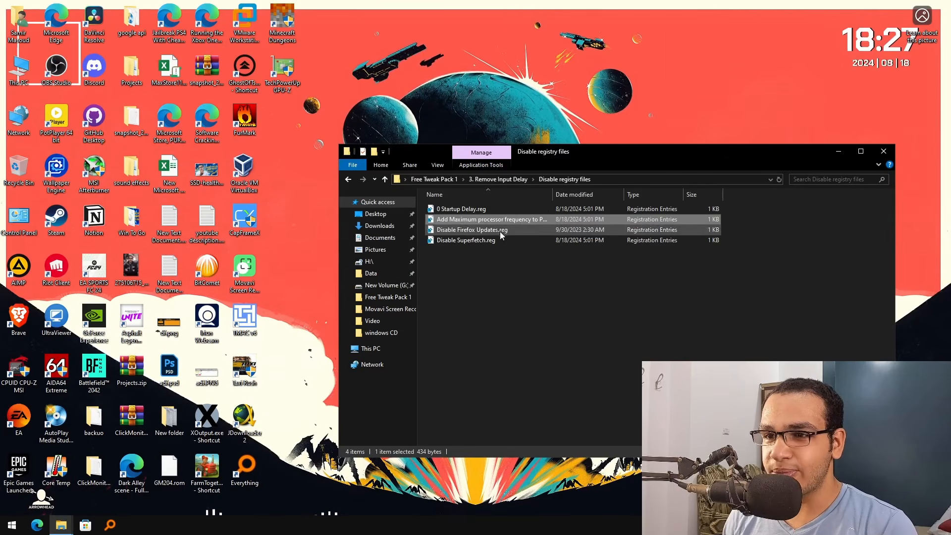
# Merge the Disable Firefox Updates.reg file into the registry
pyautogui.doubleClick(500, 231)
pyautogui.hotkey('alt', 'y')
pyautogui.press('Return')
pyautogui.press('Return')
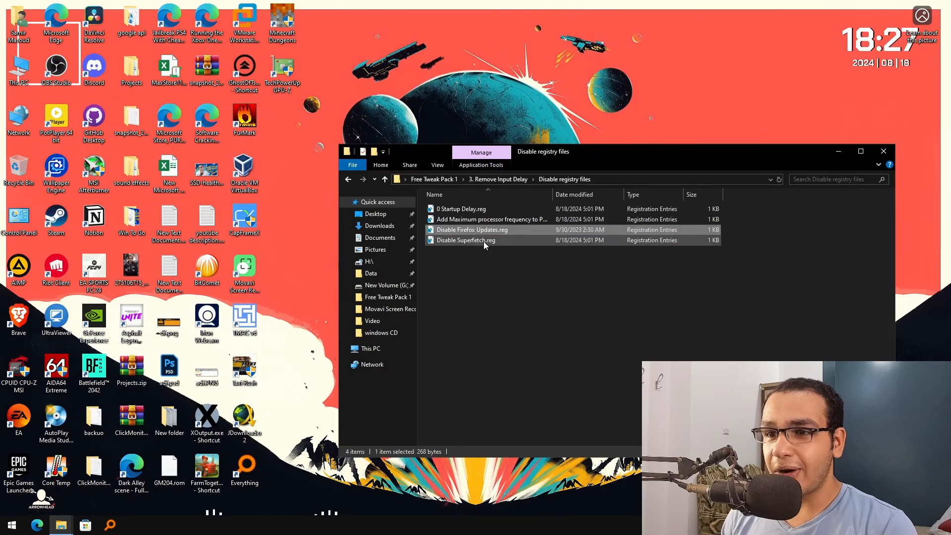
# Merge the Disable Superfetch.reg file into the registry, allowing Registry Editor to make changes
pyautogui.doubleClick(482, 241)
pyautogui.hotkey('alt', 'y')
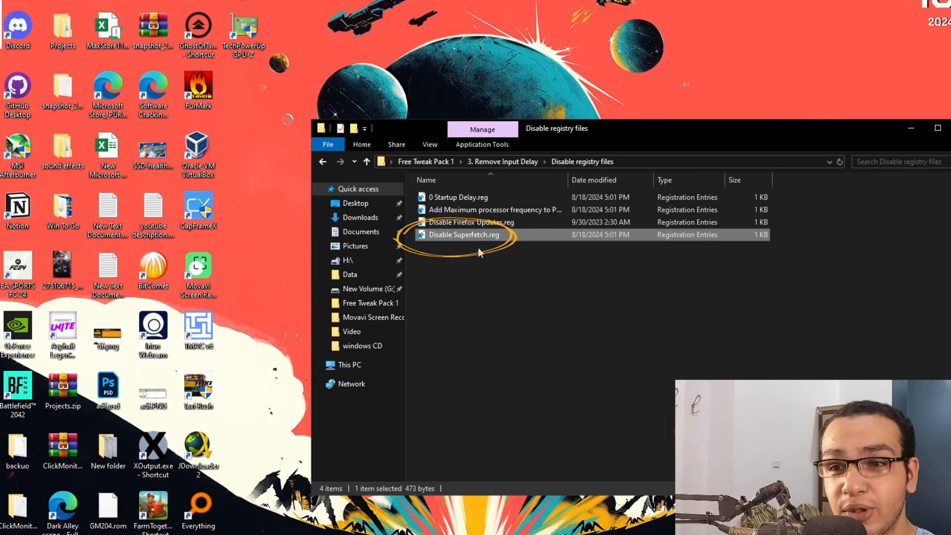
pyautogui.moveTo(457, 270); pyautogui.dragTo(505, 242)
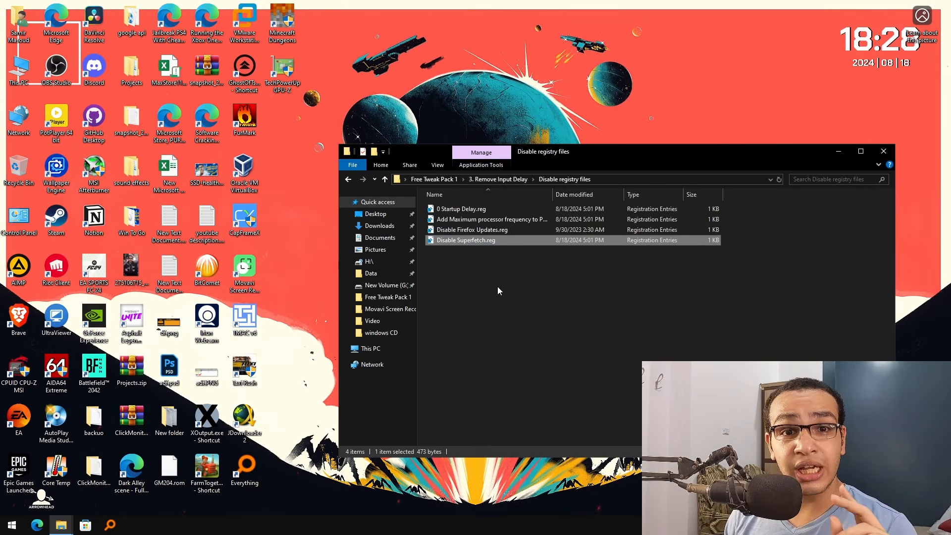
pyautogui.click(496, 283)
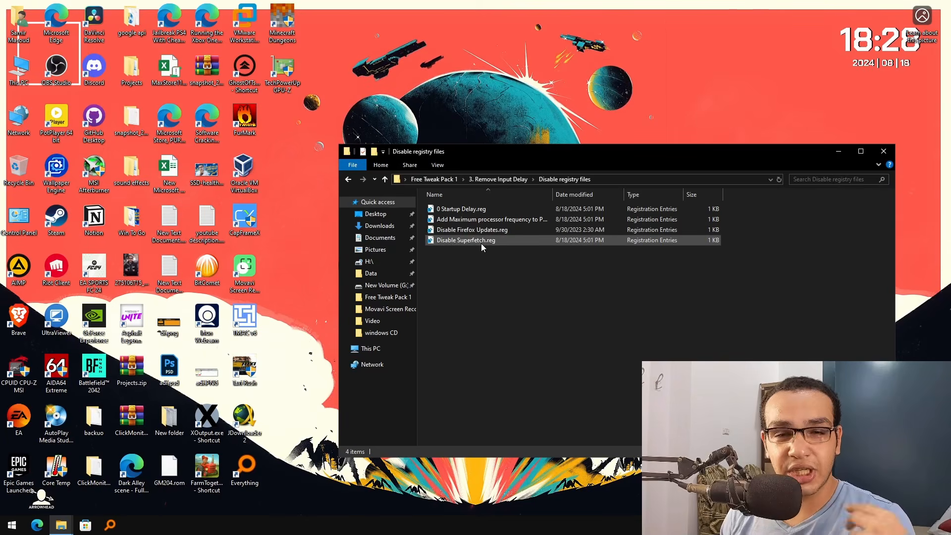
pyautogui.click(480, 240)
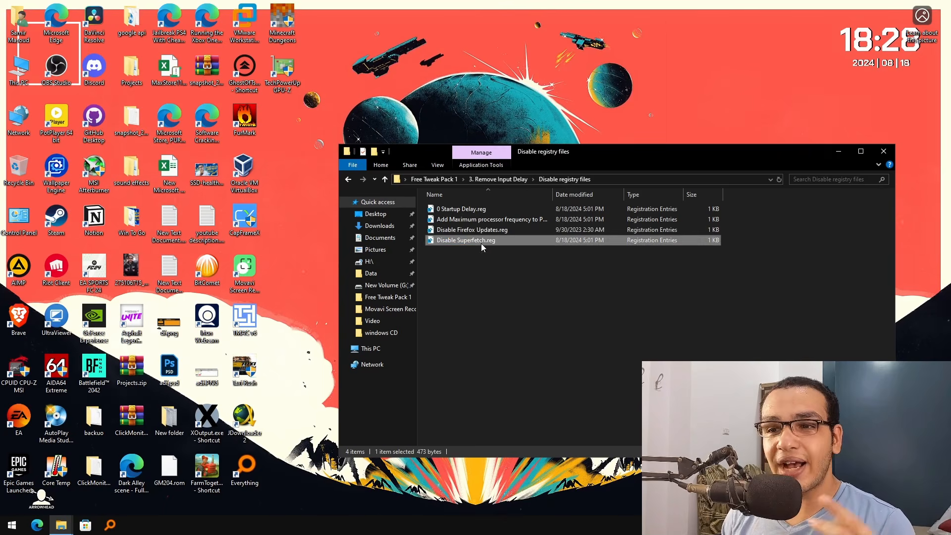
pyautogui.press('F2')
pyautogui.click(489, 260)
pyautogui.doubleClick(468, 242)
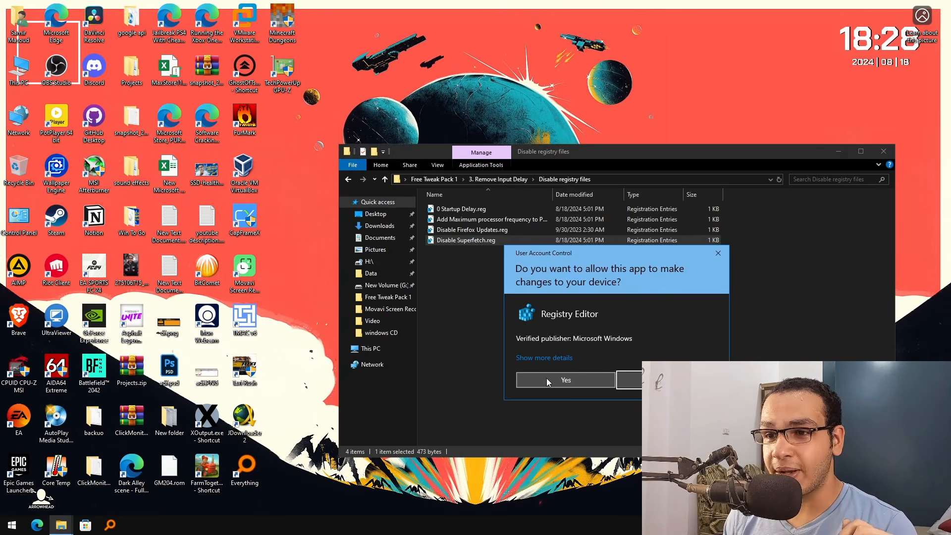
pyautogui.click(573, 383)
pyautogui.click(547, 277)
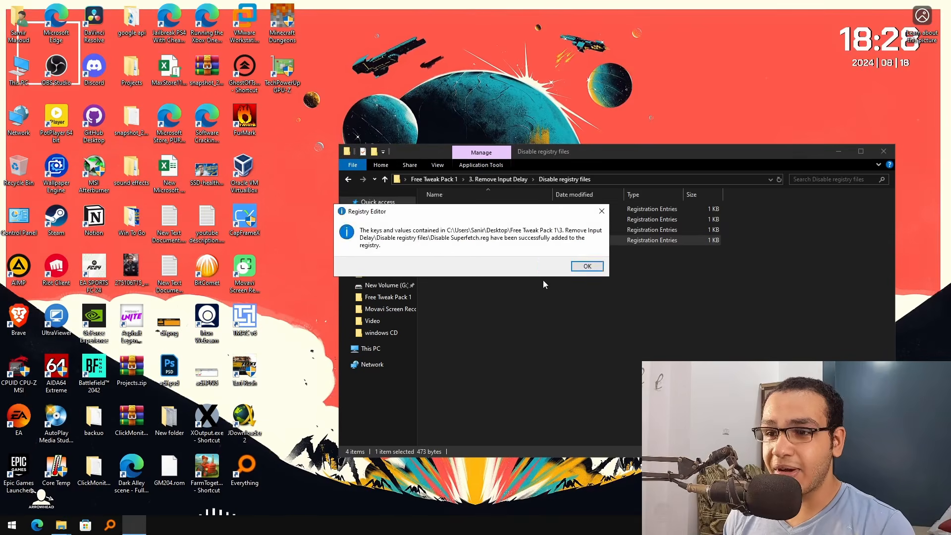
pyautogui.press('Return')
pyautogui.press('Return')
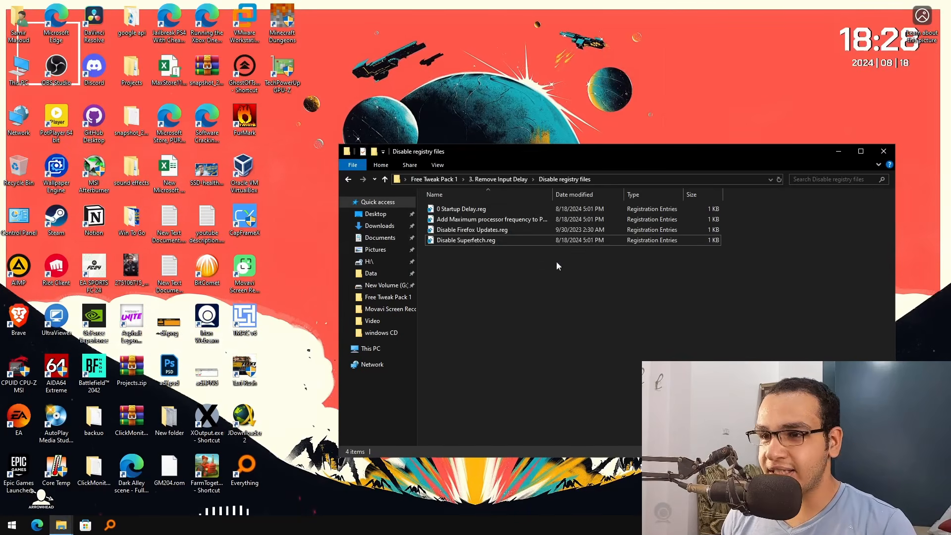
# Open Add Maximum processor frequency to Power Options.reg in Notepad and examine the registry key and value it adds
pyautogui.click(492, 219)
pyautogui.rightClick(492, 221)
pyautogui.click(528, 239)
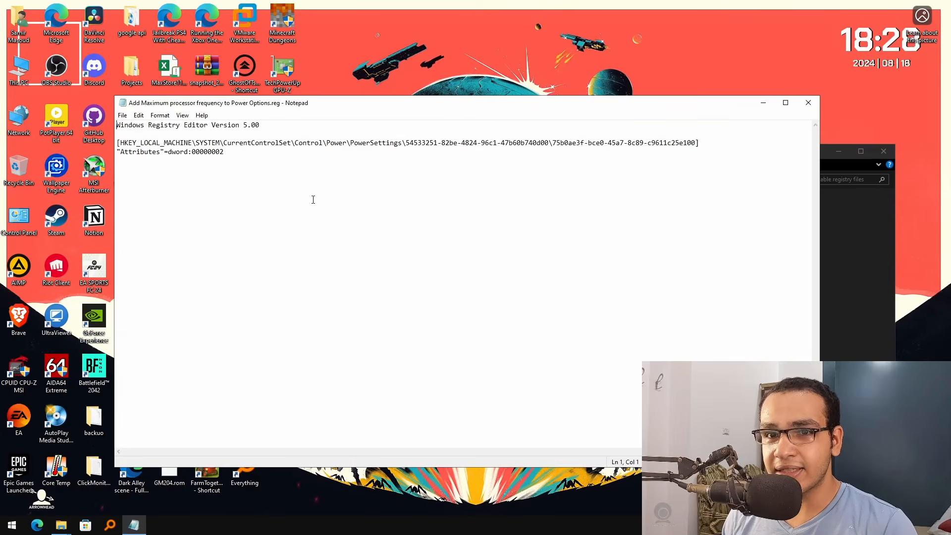
pyautogui.hotkey('ctrl', 'a')
pyautogui.click(401, 229)
pyautogui.hotkey('ctrl', 'a')
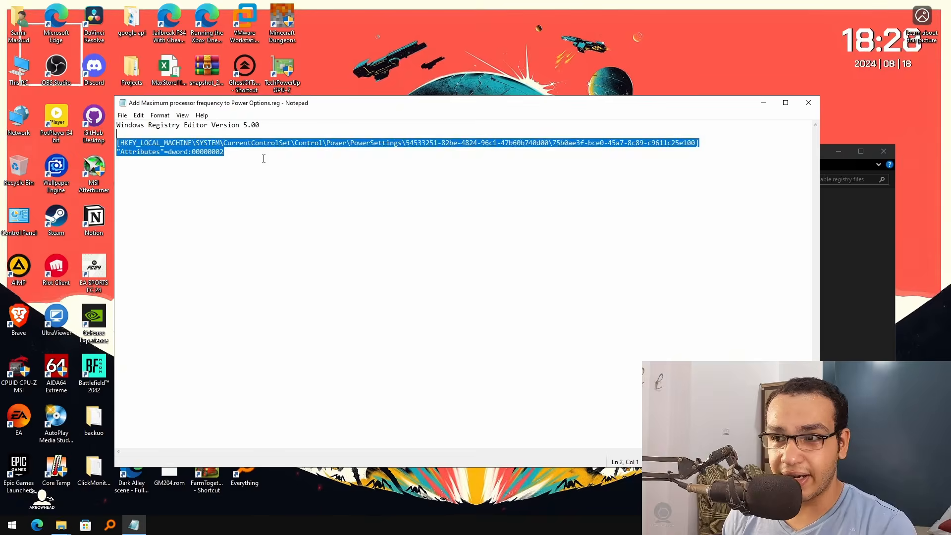
pyautogui.click(263, 155)
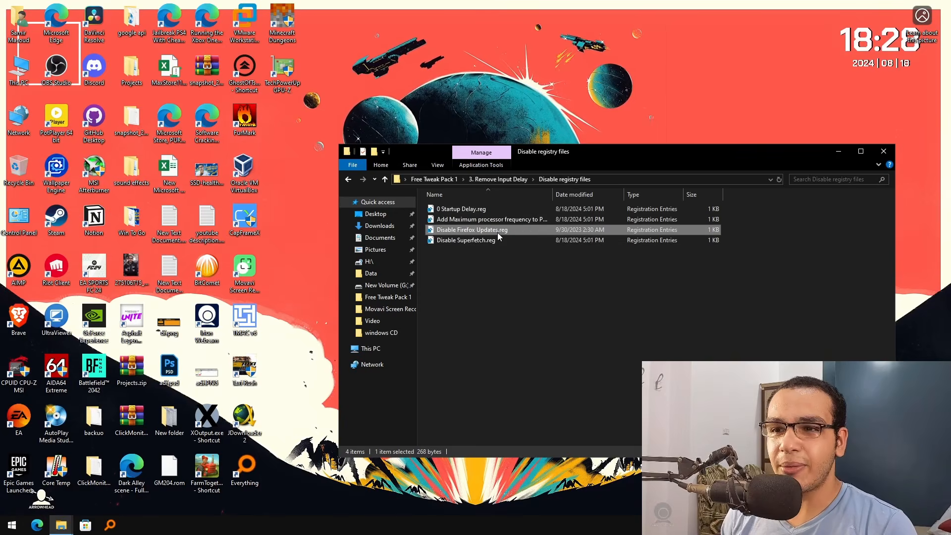
# Open Disable Firefox Updates.reg and Disable Superfetch.reg as text and examine their registry entries
pyautogui.rightClick(497, 231)
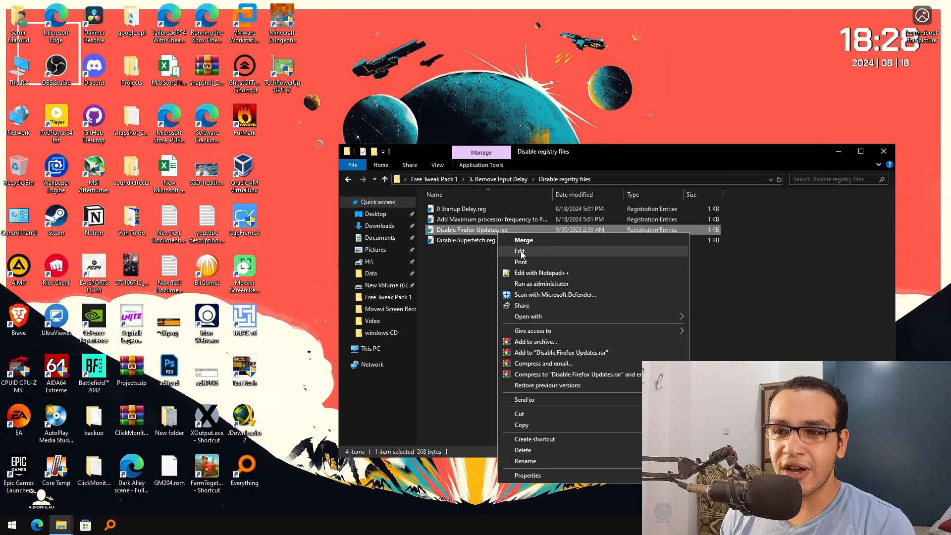
pyautogui.click(516, 252)
pyautogui.moveTo(152, 125); pyautogui.dragTo(314, 164)
pyautogui.click(667, 164)
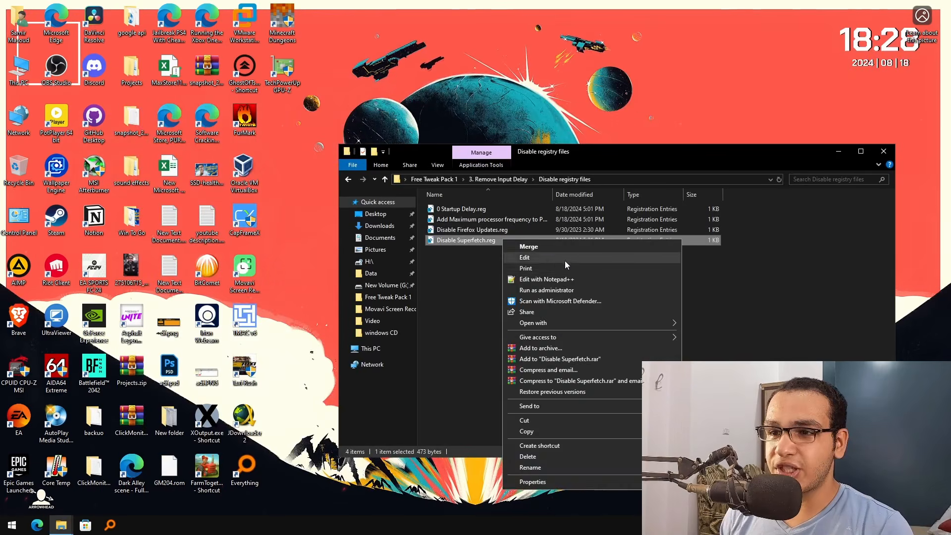
pyautogui.click(565, 261)
pyautogui.hotkey('ctrl', 'a')
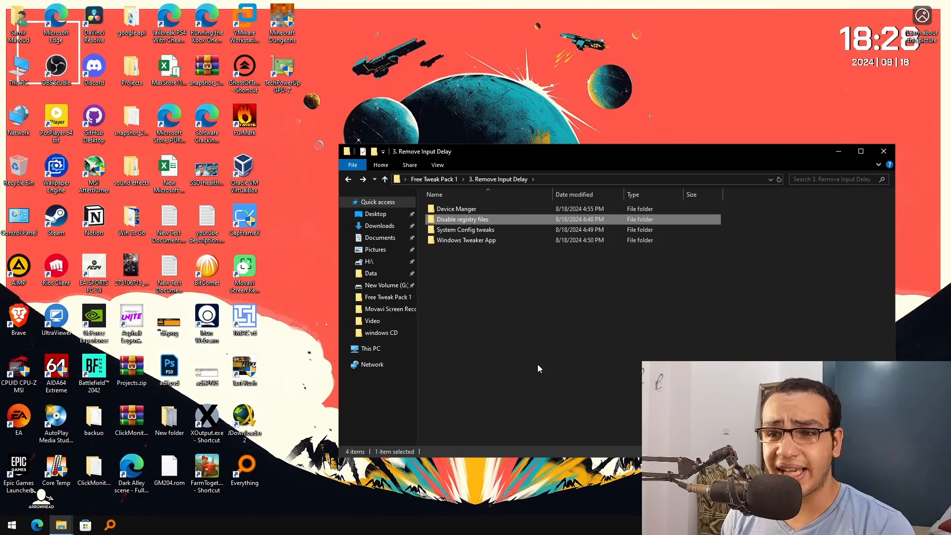
# Open the System Config tweaks folder in 3. Remove Input Delay and launch its System Configuration shortcut
pyautogui.press('Down')
pyautogui.press('Return')
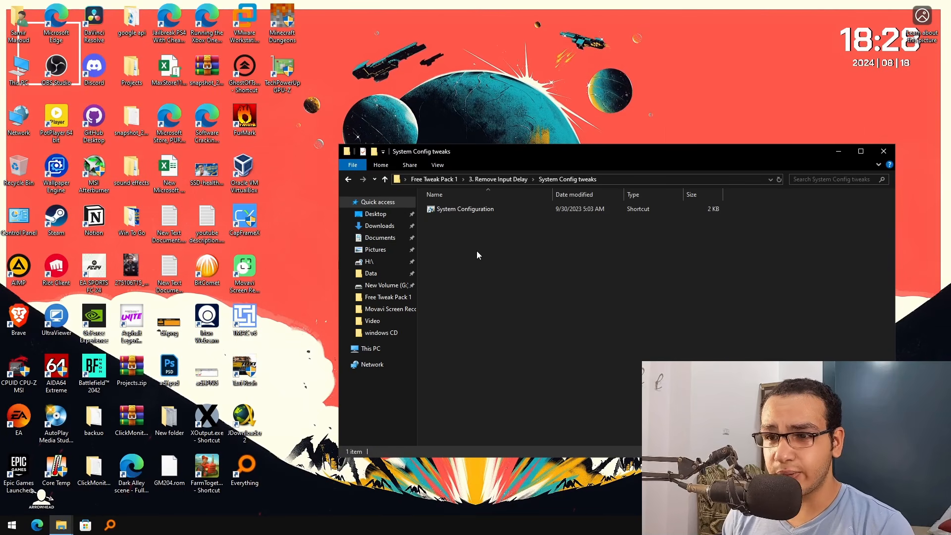
pyautogui.press('Down')
pyautogui.press('Return')
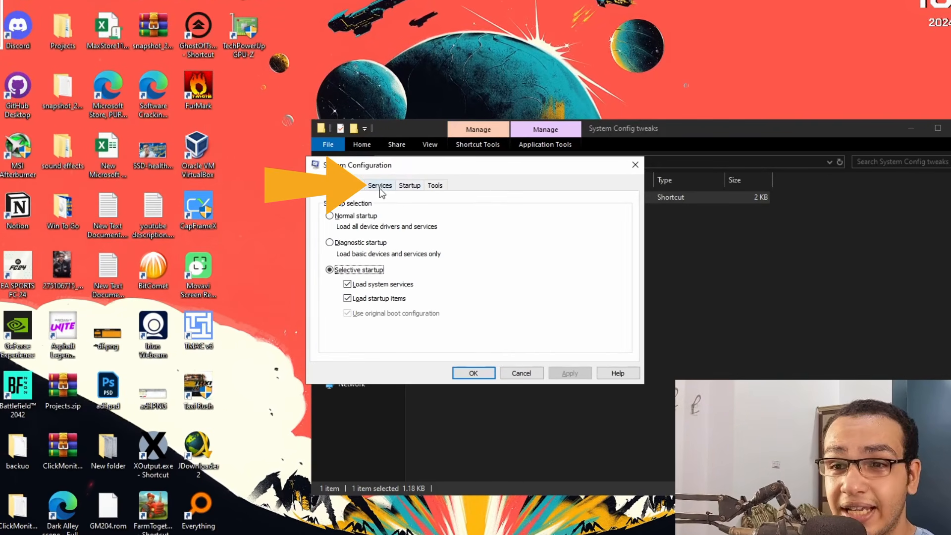
# Hide all Microsoft services in System Configuration and disable all the remaining services
pyautogui.click(380, 186)
pyautogui.click(386, 357)
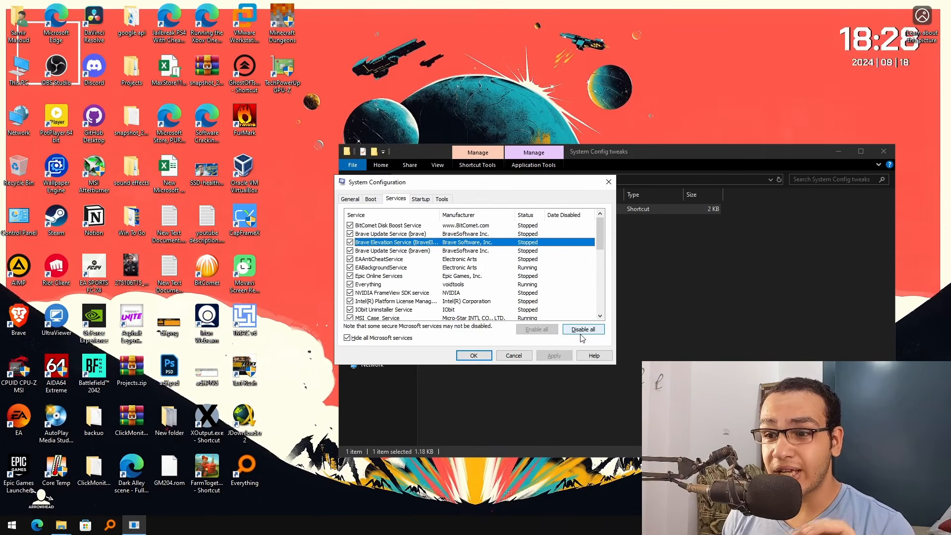
pyautogui.click(582, 329)
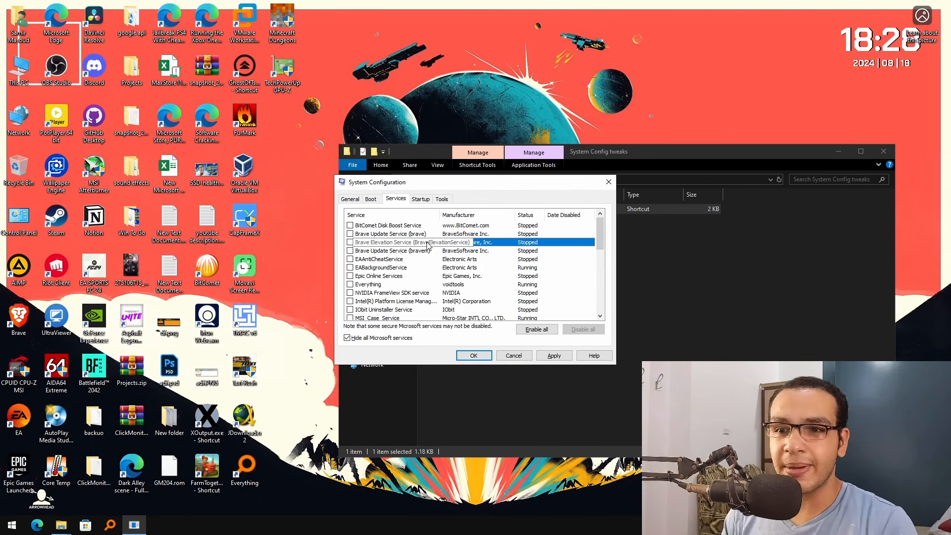
# Re-enable the EAAntiCheatService and EABackgroundService entries in the System Configuration services list
pyautogui.press('Up')
pyautogui.press('Up')
pyautogui.press('Down')
pyautogui.press('Down')
pyautogui.press('Down')
pyautogui.press('Down')
pyautogui.press('Down')
pyautogui.press('Down')
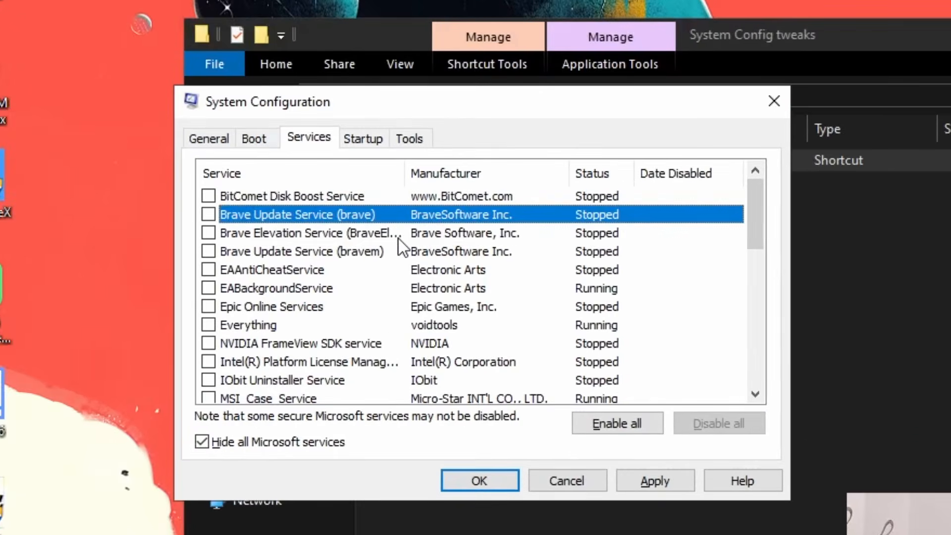
pyautogui.press('Up')
pyautogui.press('Up')
pyautogui.press('space')
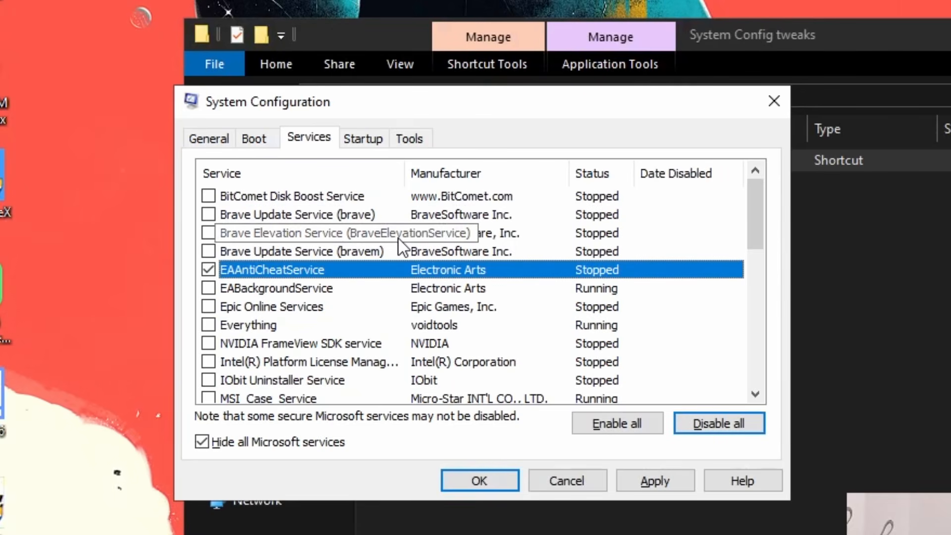
pyautogui.press('Down')
pyautogui.press('space')
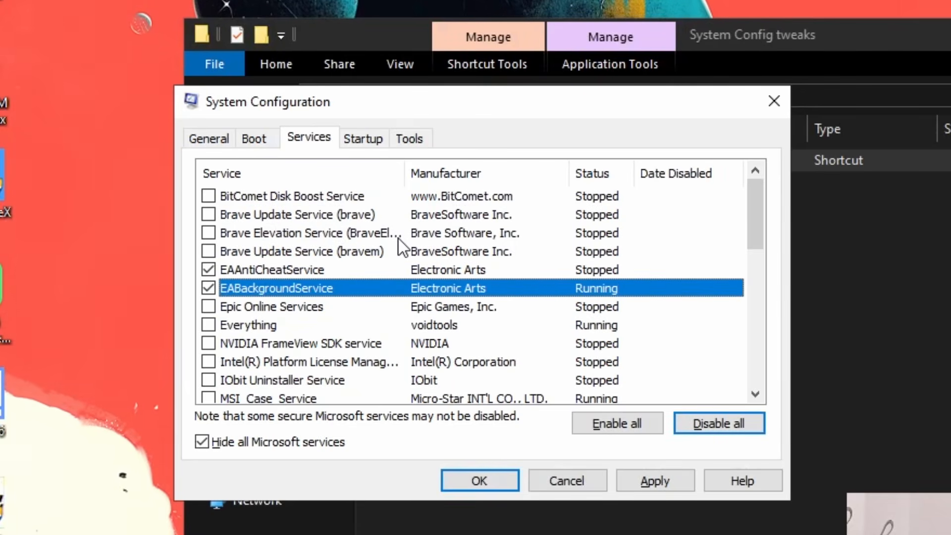
# Re-enable the voidtools Everything service, leaving Epic Online Services disabled
pyautogui.press('Down')
pyautogui.press('Down')
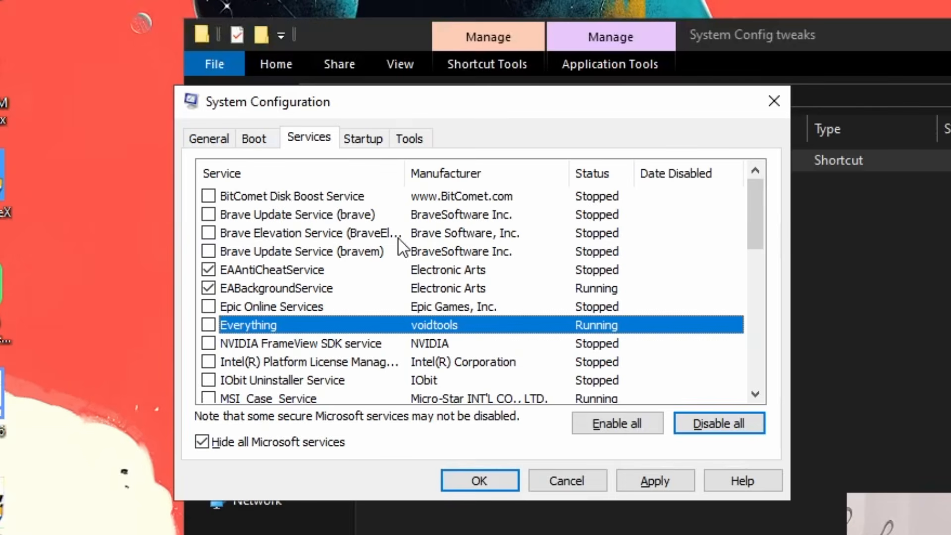
pyautogui.press('Down')
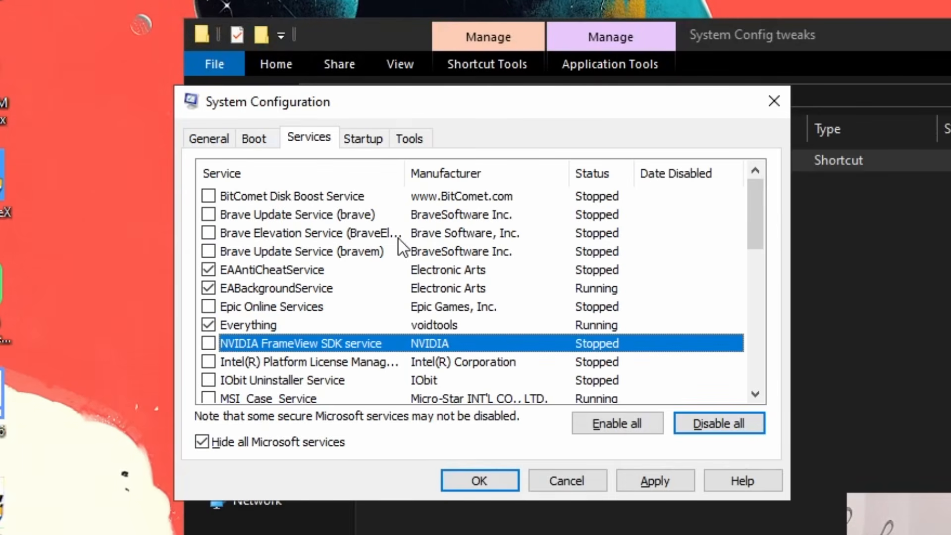
# Re-enable the four MSI services: MSI_Case_Service, MSI Center Service, MSI_Companion_Service and MSI_Super_Charger_Service
pyautogui.press('Down')
pyautogui.press('Down')
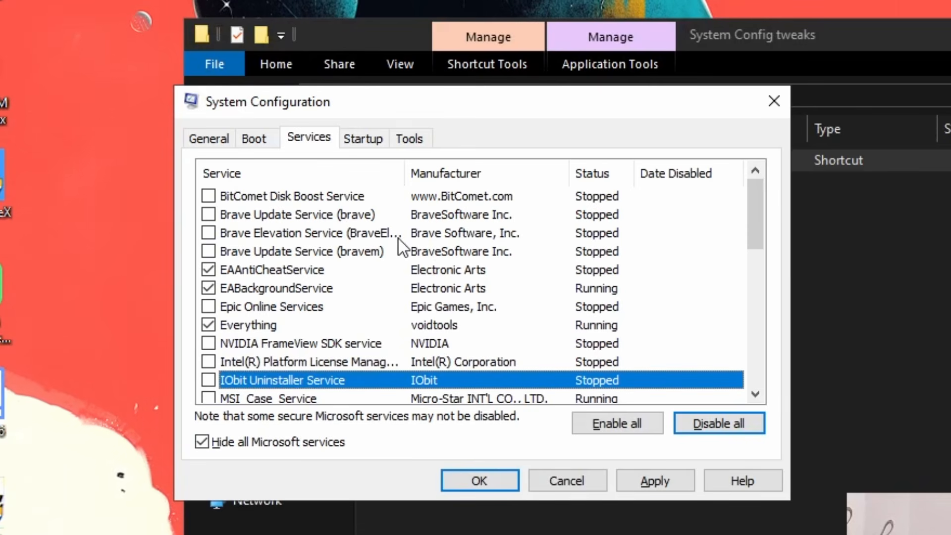
pyautogui.press('Down')
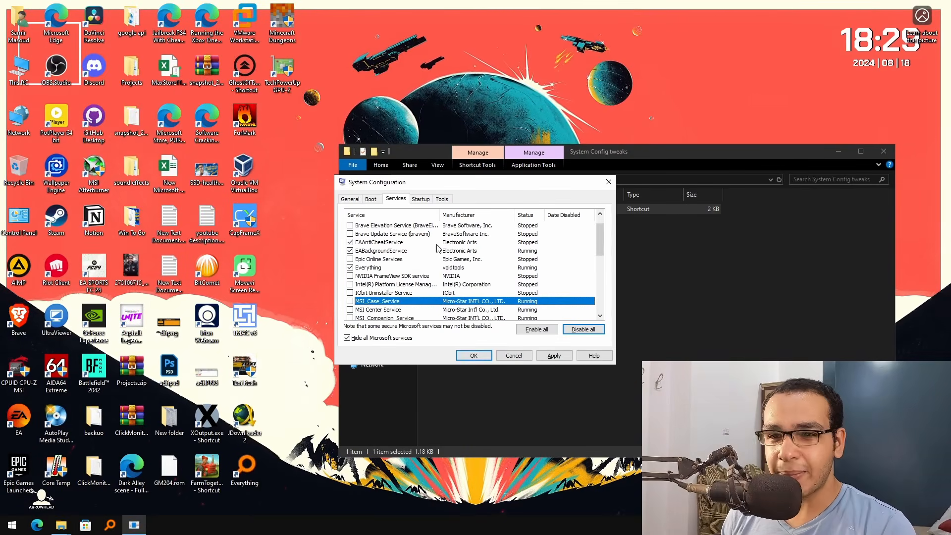
pyautogui.press('space')
pyautogui.press('Down')
pyautogui.press('space')
pyautogui.press('Down')
pyautogui.press('space')
pyautogui.press('Down')
pyautogui.press('space')
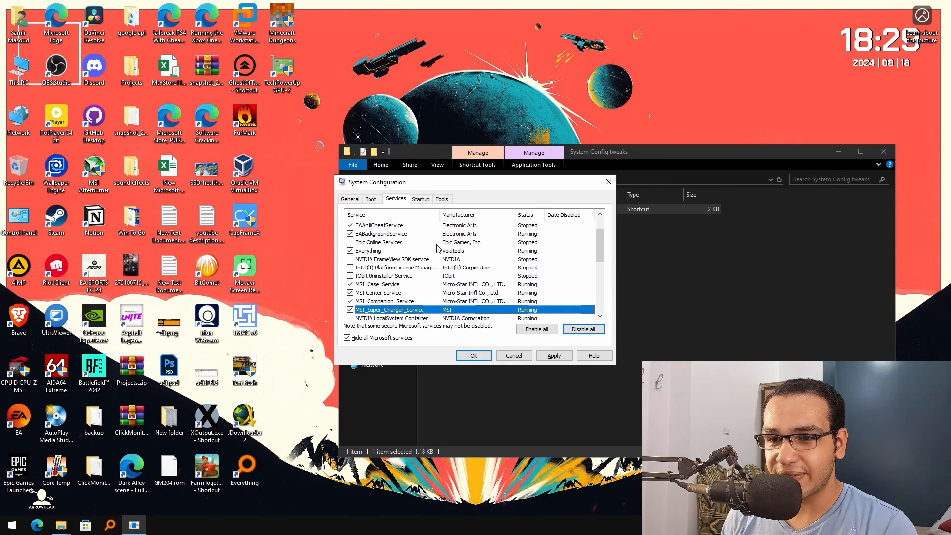
# Re-enable the NVIDIA LocalSystem Container and NVIDIA Display Container LS services
pyautogui.press('Down')
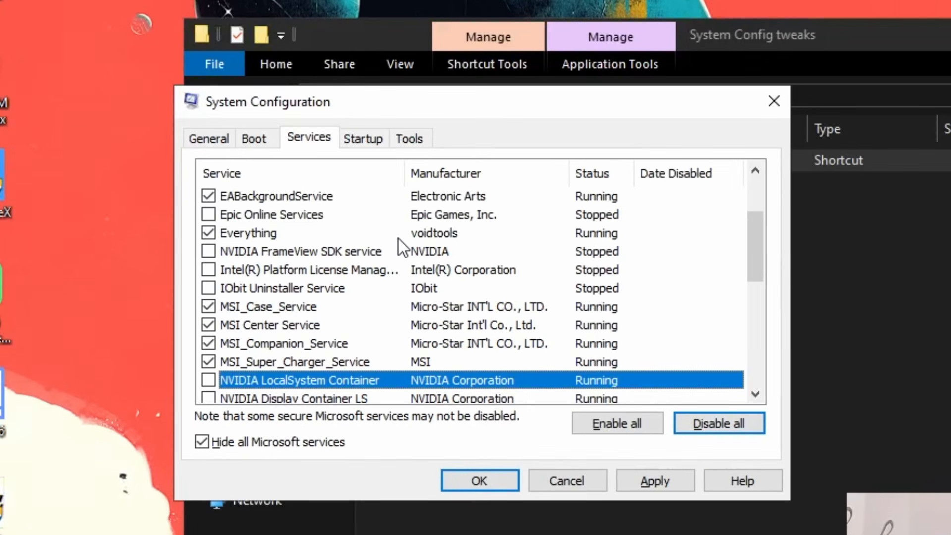
pyautogui.press('space')
pyautogui.press('Down')
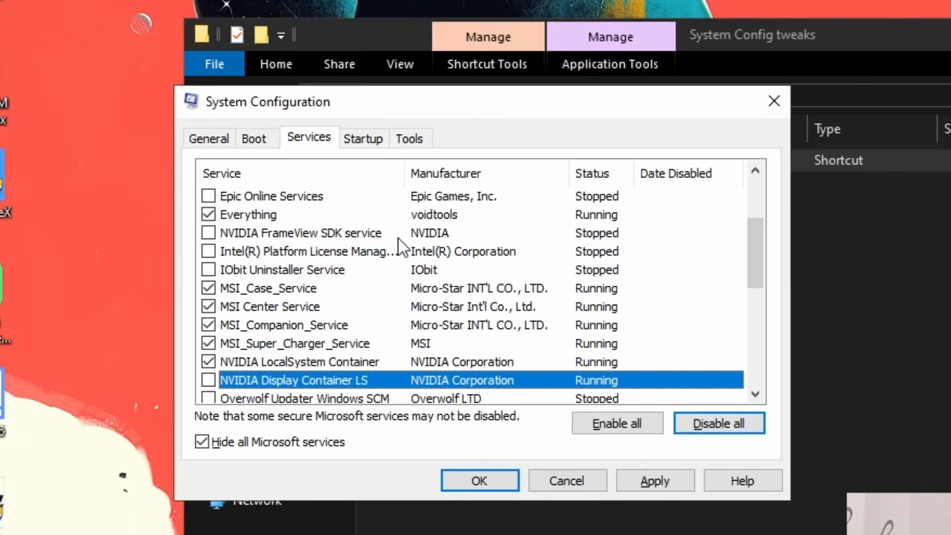
pyautogui.press('Down')
pyautogui.press('Down')
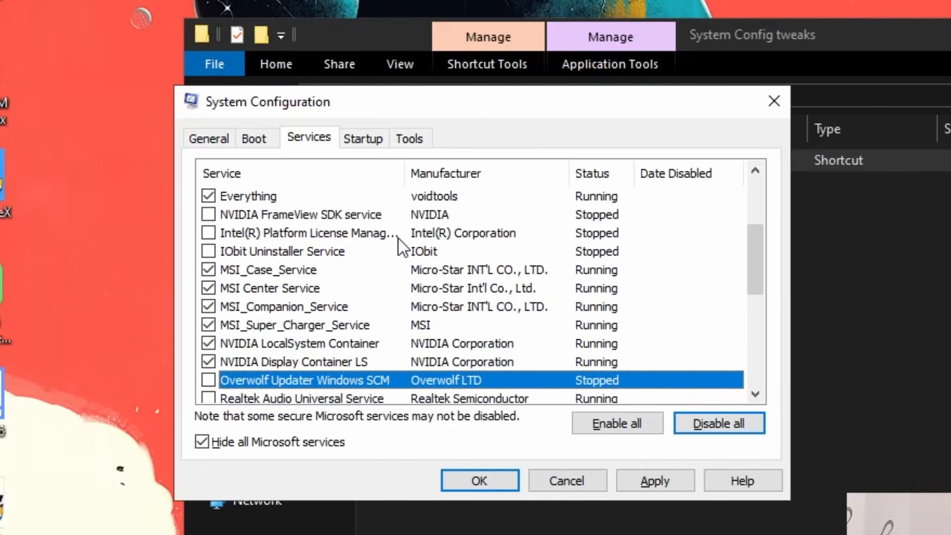
# Re-enable the Riot Games vgc service, leaving Overwolf, Realtek, Steam, TeamViewer, UltraViewer and VirtualBox disabled
pyautogui.press('Down')
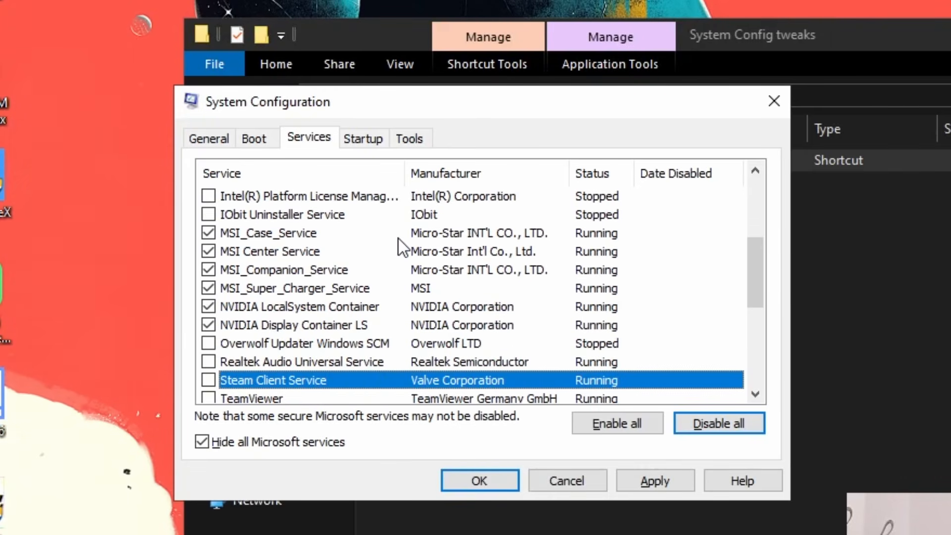
pyautogui.press('Down')
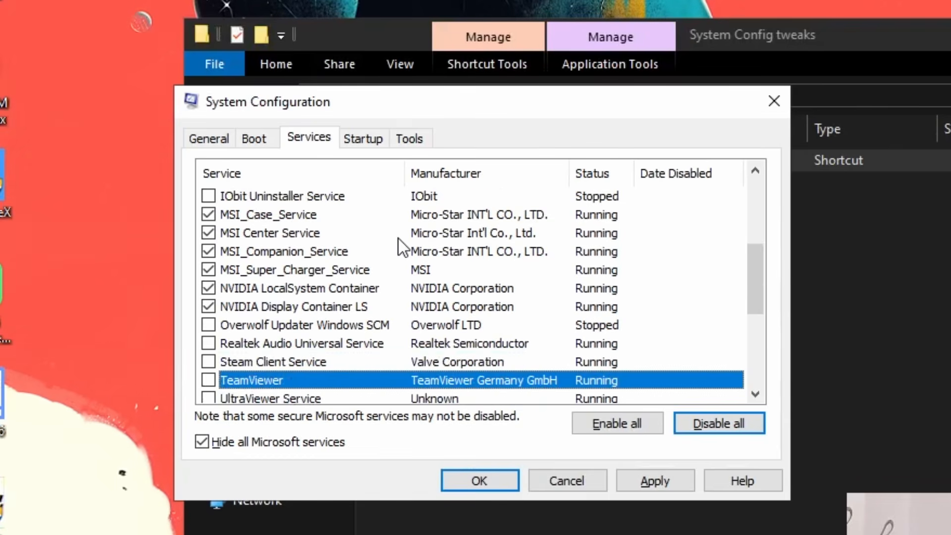
pyautogui.press('Down')
pyautogui.press('Down')
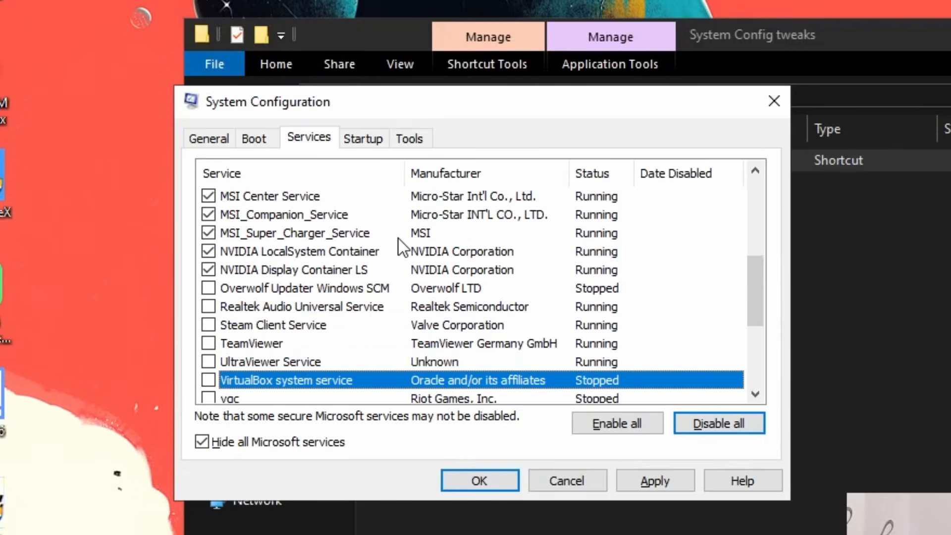
pyautogui.press('Down')
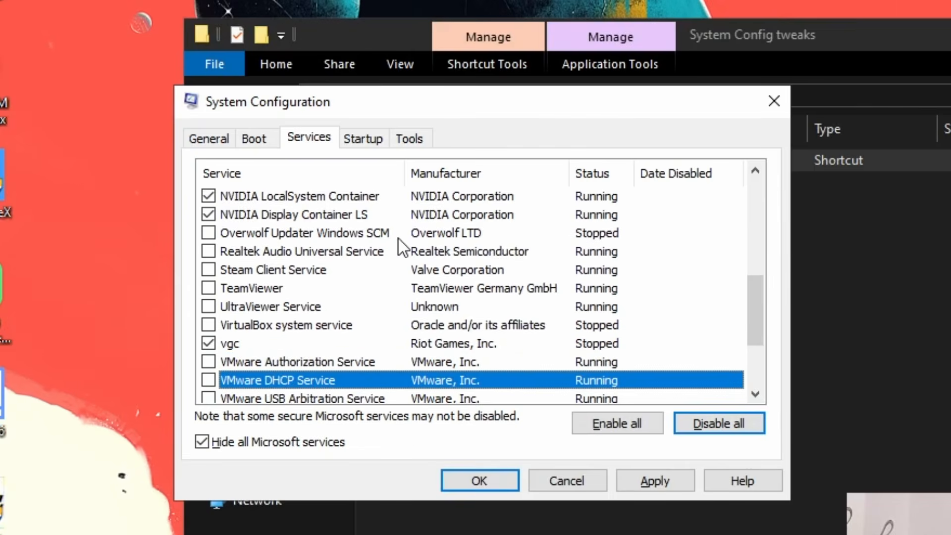
# Re-enable the VMware Authorization, DHCP, NAT and Workstation Server services and the Wallpaper Engine Service
pyautogui.press('Down')
pyautogui.press('Down')
pyautogui.press('Down')
pyautogui.press('Down')
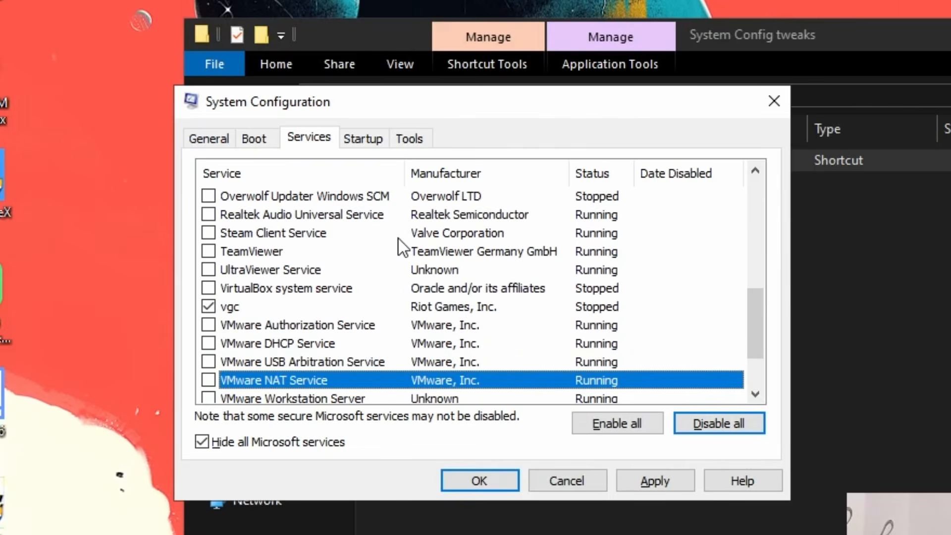
pyautogui.press('Up')
pyautogui.press('Up')
pyautogui.press('Up')
pyautogui.press('Up')
pyautogui.press('Up')
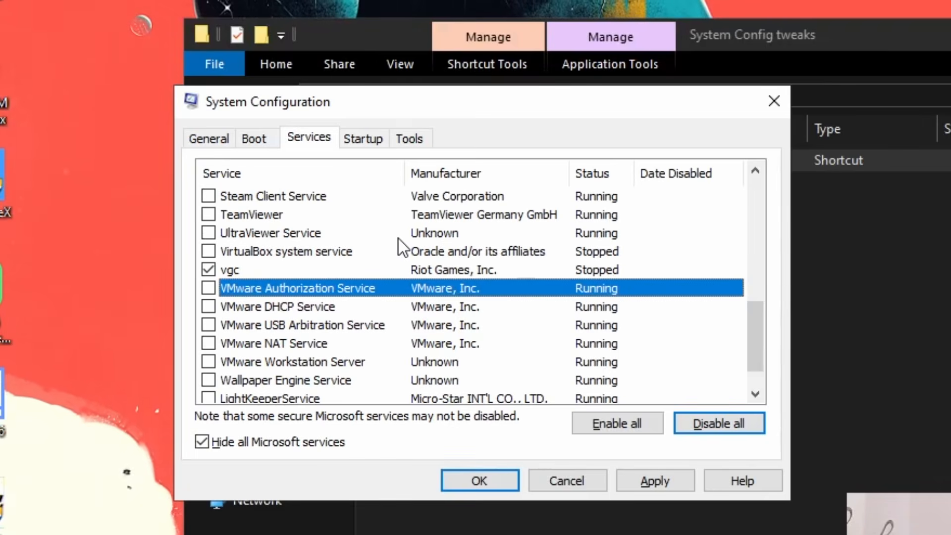
pyautogui.press('Down')
pyautogui.press('space')
pyautogui.press('Down')
pyautogui.press('Down')
pyautogui.press('space')
pyautogui.press('Down')
pyautogui.press('space')
pyautogui.press('Down')
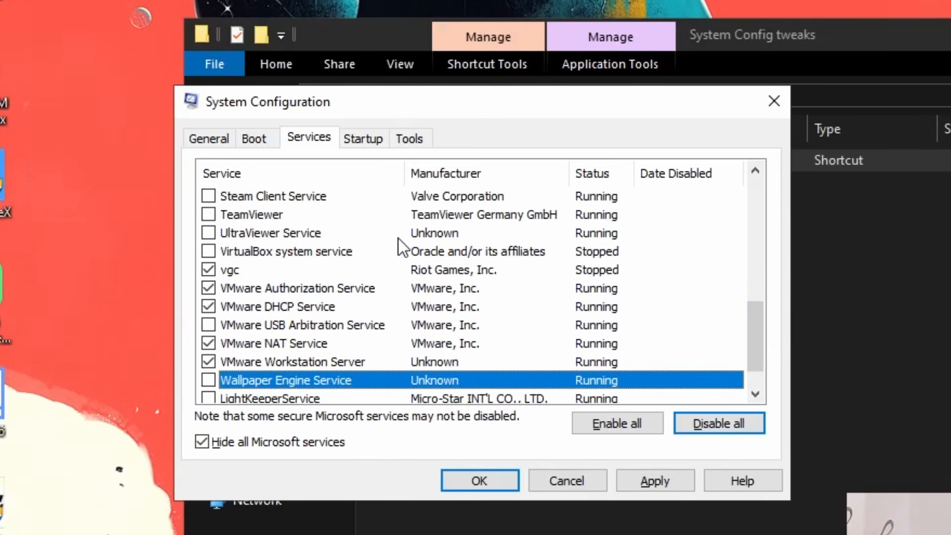
pyautogui.press('Down')
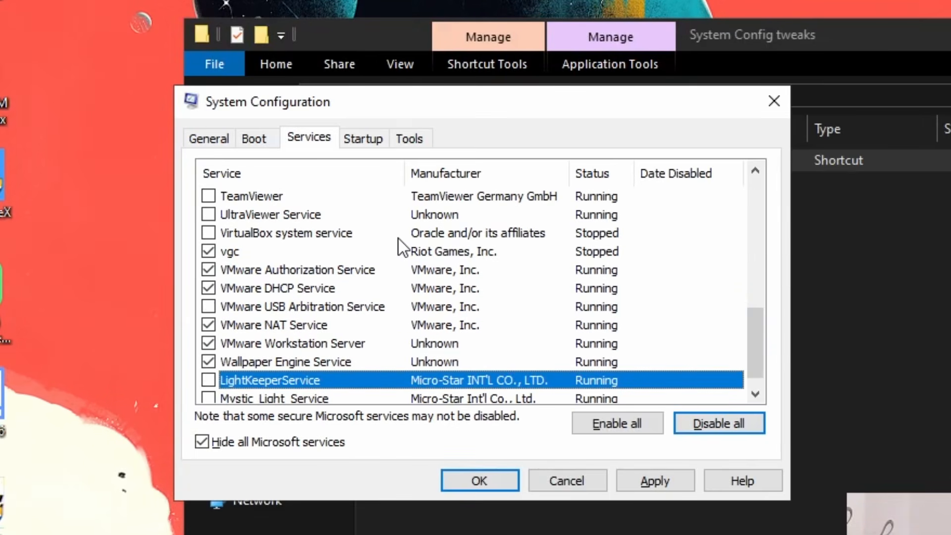
# Review the enabled and disabled services from the end of the list back to its first entry
pyautogui.press('Down')
pyautogui.press('Up')
pyautogui.press('Up')
pyautogui.press('Up')
pyautogui.press('Up')
pyautogui.press('Up')
pyautogui.press('Up')
pyautogui.press('Up')
pyautogui.press('Up')
pyautogui.press('Up')
pyautogui.press('Up')
pyautogui.press('Up')
pyautogui.press('Up')
pyautogui.press('Up')
pyautogui.press('Up')
pyautogui.press('Up')
pyautogui.press('Up')
pyautogui.press('Up')
pyautogui.press('Up')
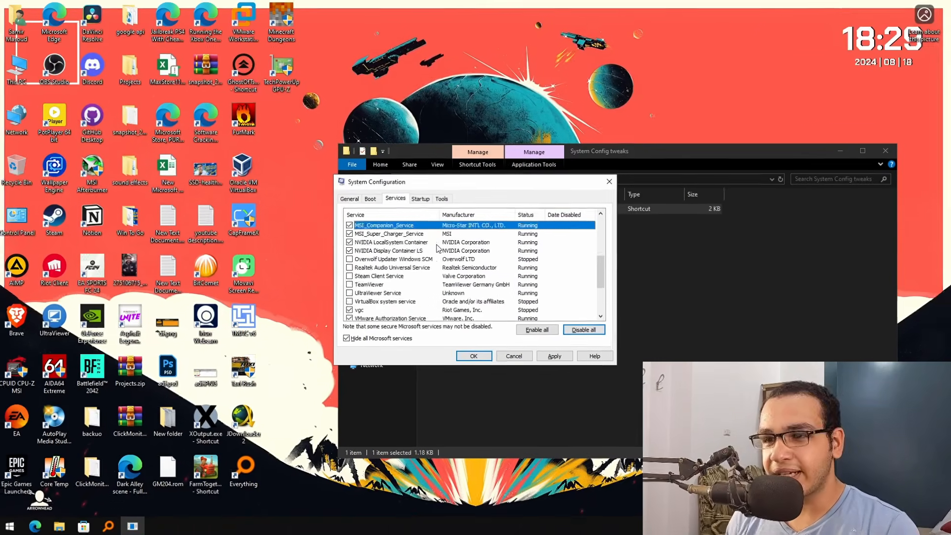
pyautogui.press('Up')
pyautogui.press('Up')
pyautogui.press('Up')
pyautogui.press('Up')
pyautogui.press('Up')
pyautogui.press('Up')
pyautogui.press('Up')
pyautogui.press('Up')
pyautogui.press('Up')
pyautogui.press('Up')
pyautogui.press('Up')
pyautogui.press('Up')
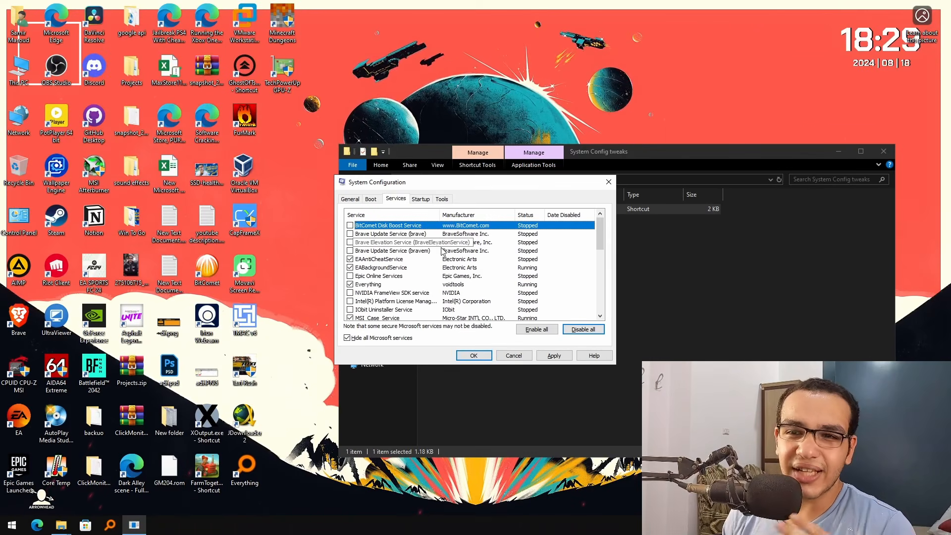
# Apply the service changes, close System Configuration and exit without restarting the computer
pyautogui.click(556, 356)
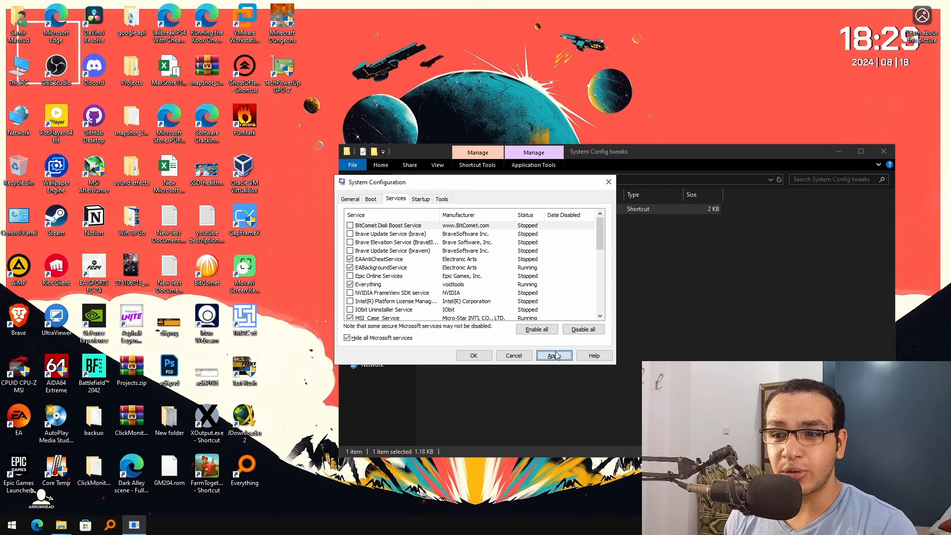
pyautogui.scroll(-7, 504, 270)
pyautogui.scroll(7, 418, 238)
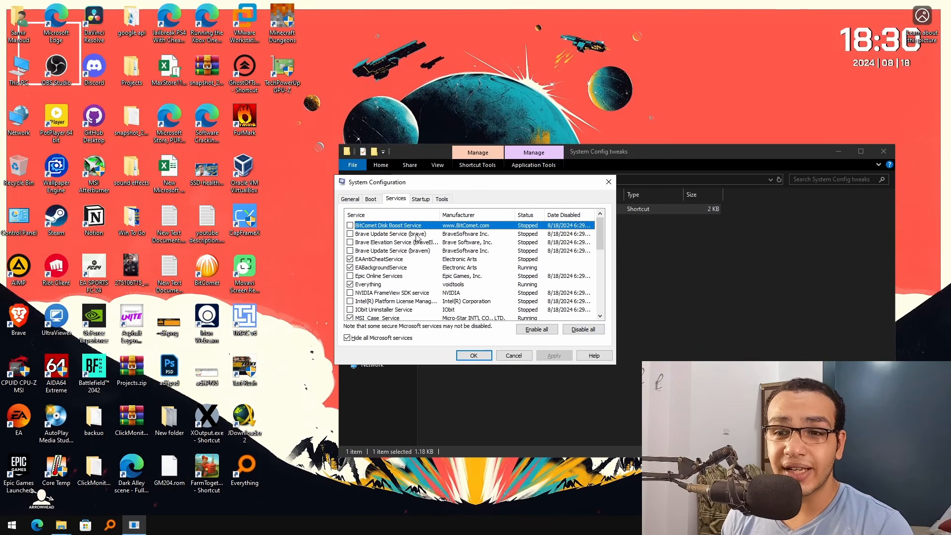
pyautogui.click(473, 355)
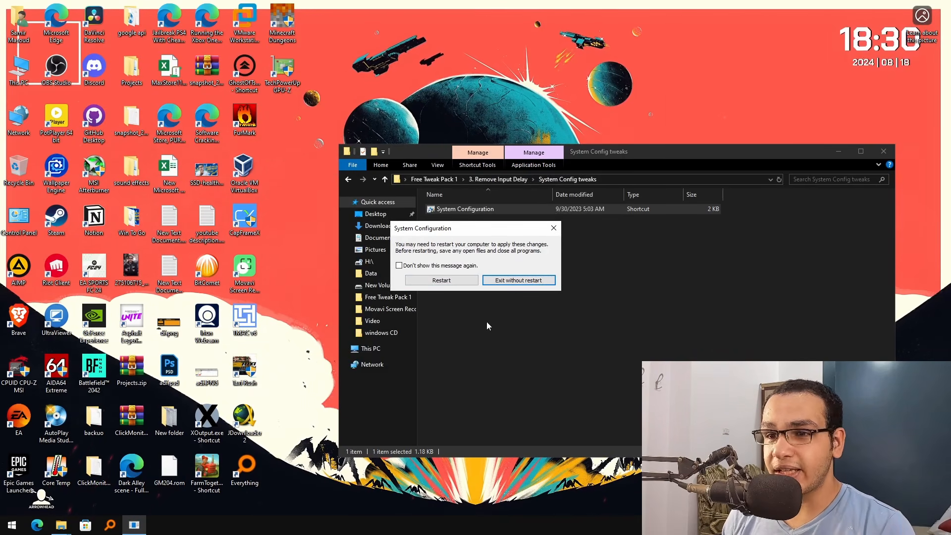
pyautogui.click(543, 286)
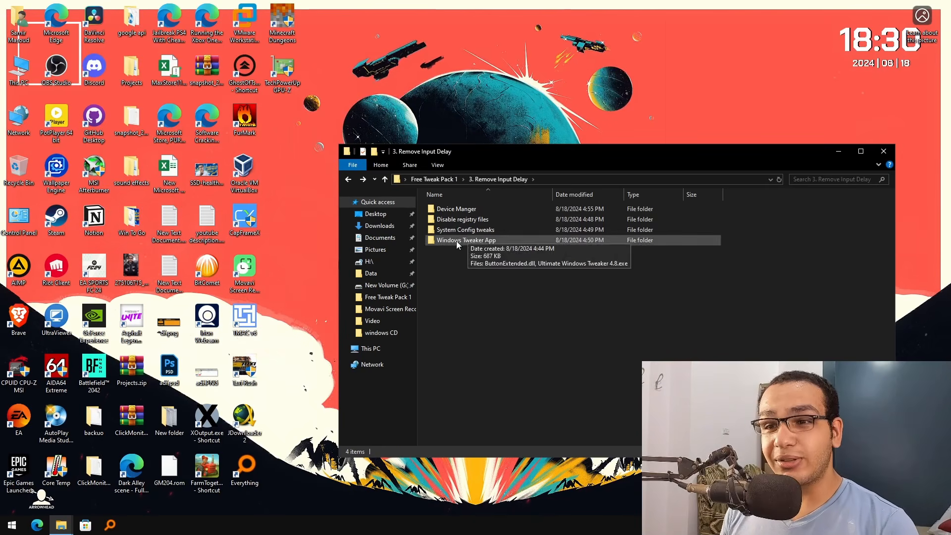
# Open the Windows Tweaker App folder and launch Ultimate Windows Tweaker 4.8.exe, allowing it to make changes to the device
pyautogui.click(457, 241)
pyautogui.press('Return')
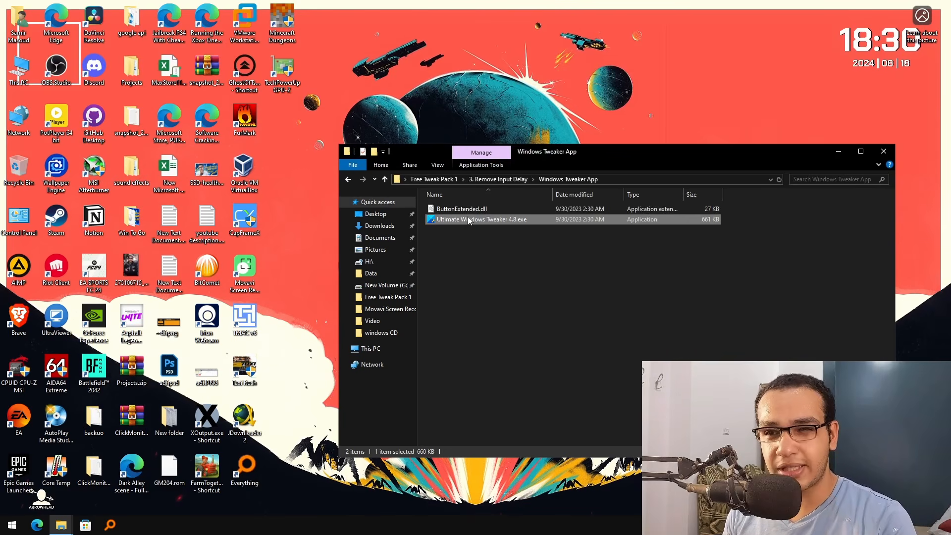
pyautogui.doubleClick(468, 217)
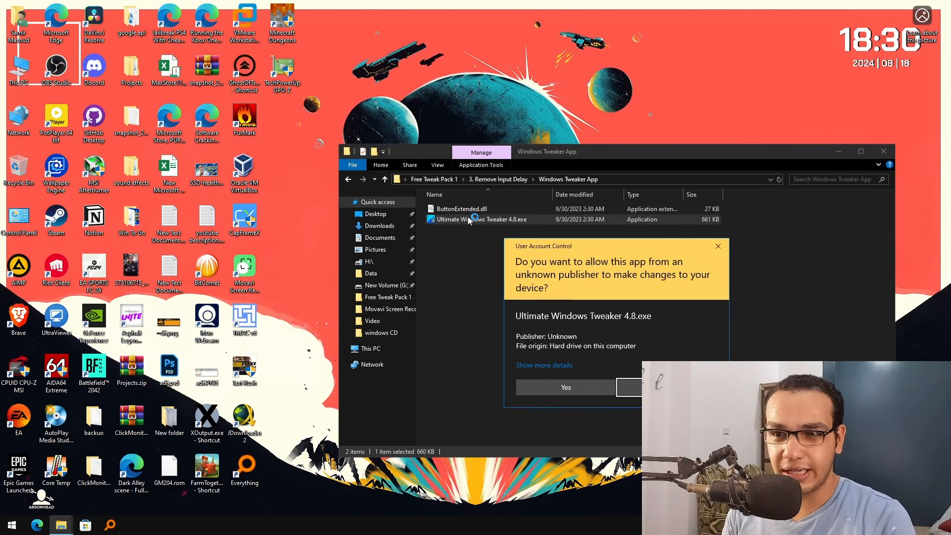
pyautogui.hotkey('alt', 'y')
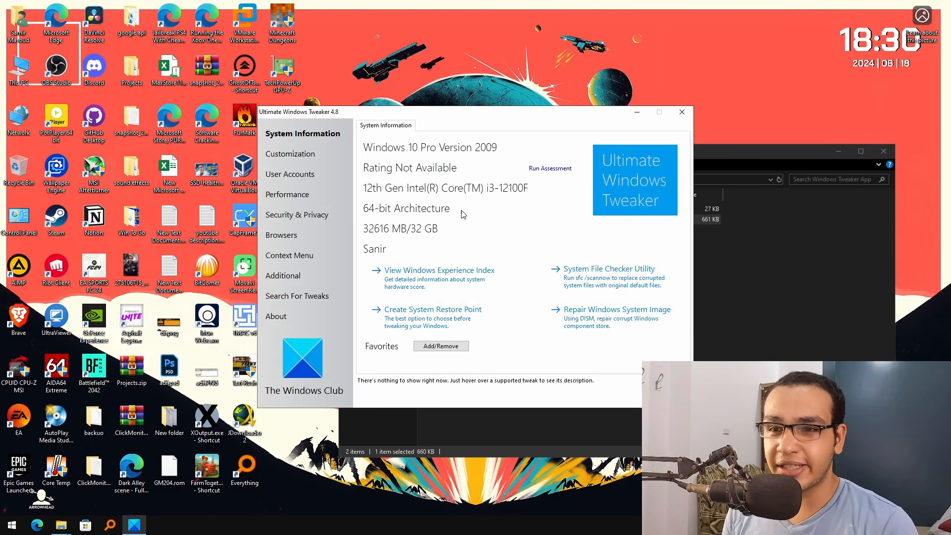
pyautogui.moveTo(410, 115); pyautogui.dragTo(479, 111)
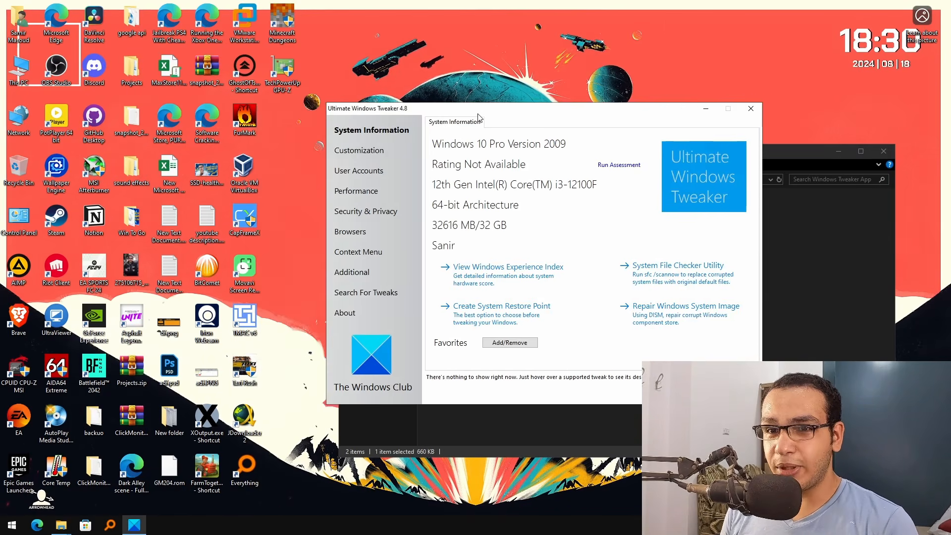
# In the Windows 10 customization settings, turn off Frequent Folders and Recent Files in Quick Access and disable the Action Center quick action buttons
pyautogui.click(369, 151)
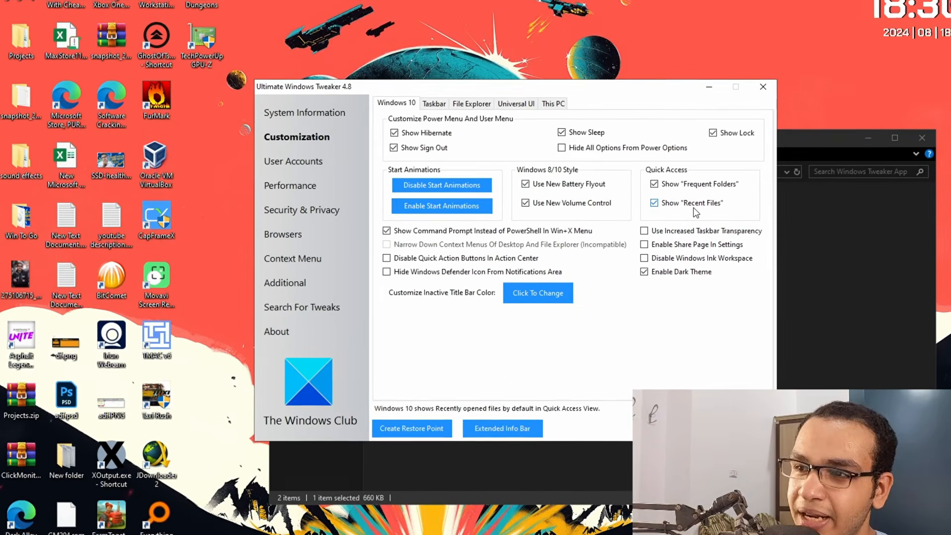
pyautogui.click(698, 204)
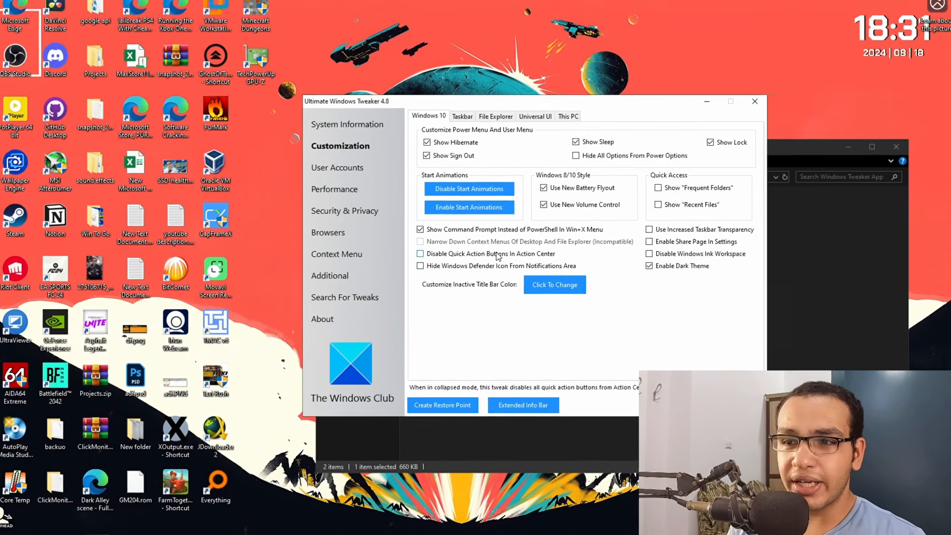
pyautogui.click(498, 252)
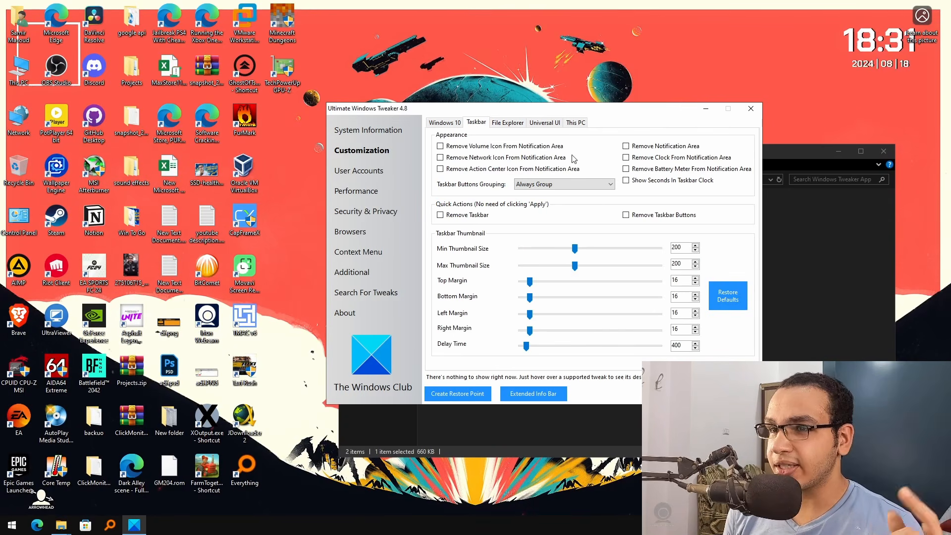
# Enable Auto-Complete And Auto-Suggest in the File Explorer customization settings
pyautogui.click(513, 125)
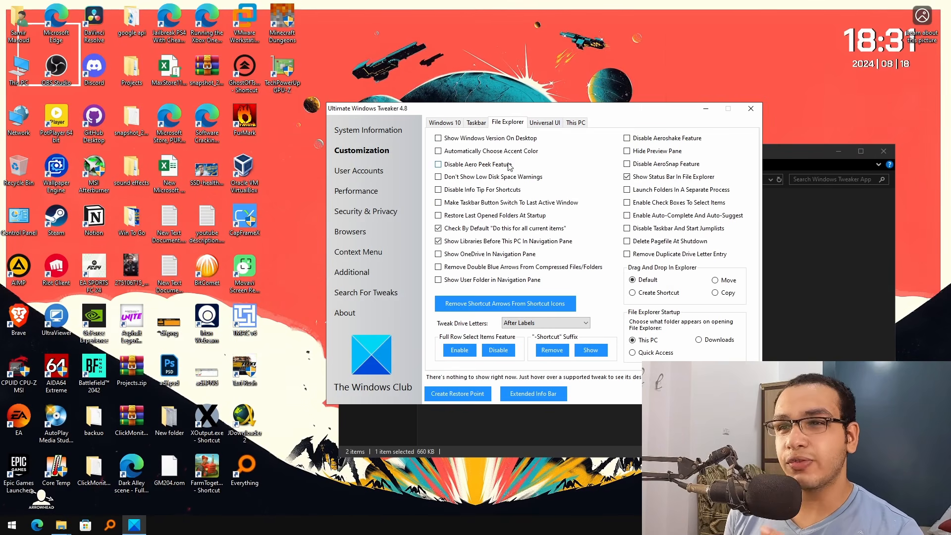
pyautogui.moveTo(658, 221)
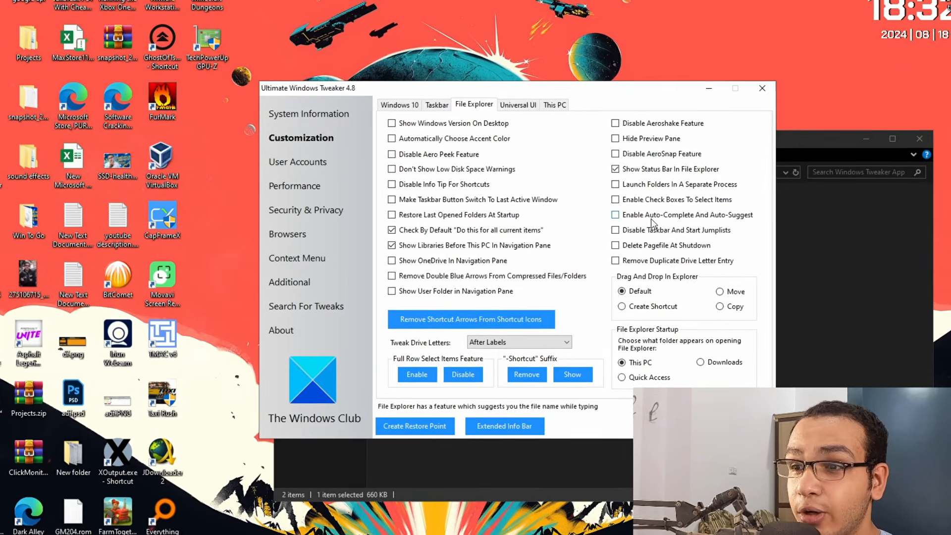
pyautogui.click(615, 215)
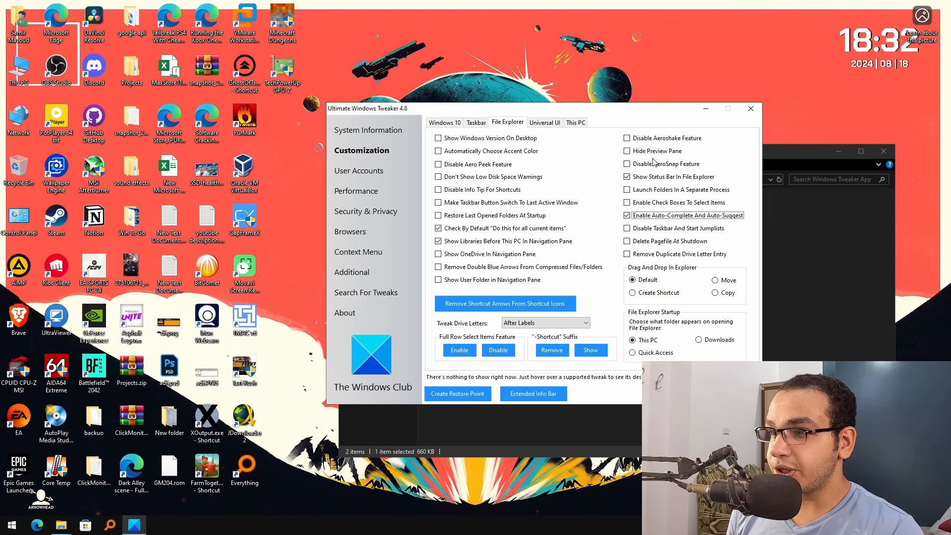
# Disable the Aeroshake feature in the File Explorer customization settings
pyautogui.click(678, 144)
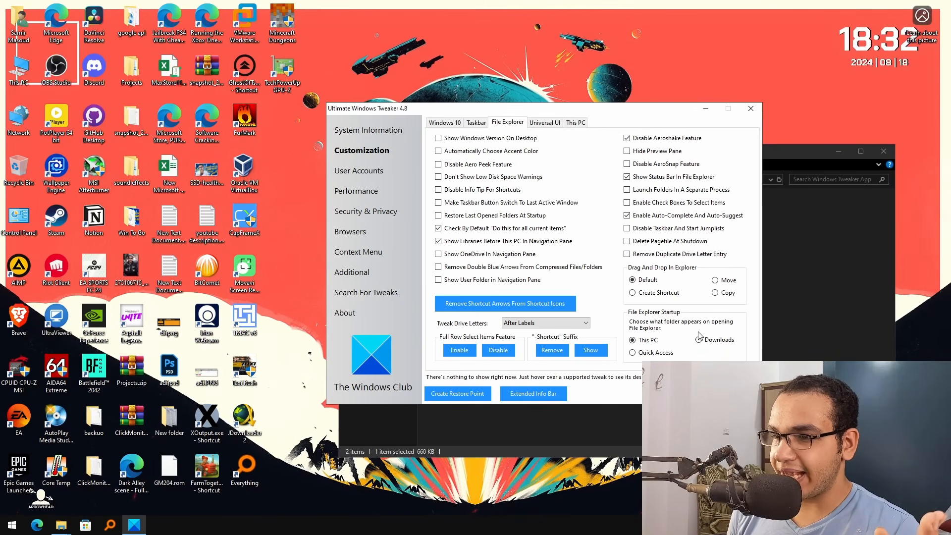
# In the Universal UI settings, disable the lock screen, changing its image, the login blur effect, toast notifications and Bing web results in Cortana search
pyautogui.click(559, 124)
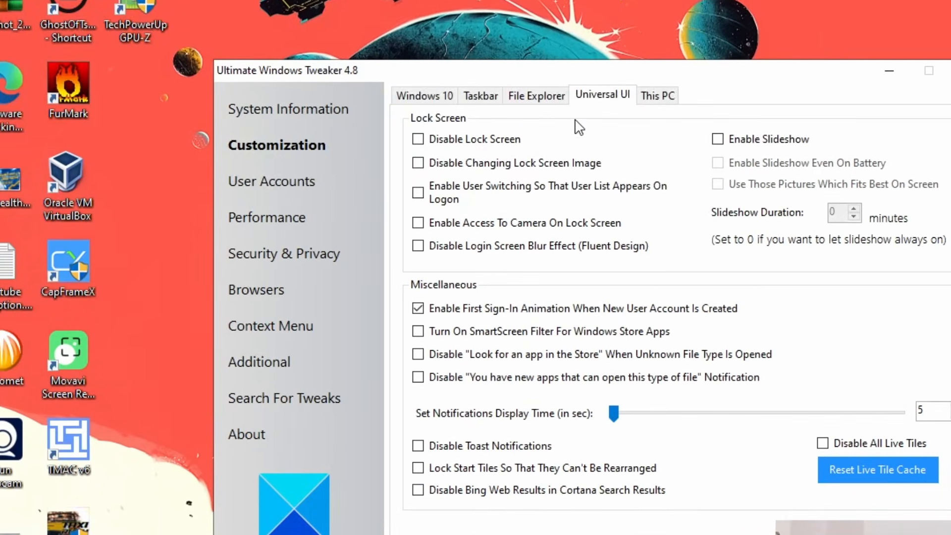
pyautogui.click(465, 140)
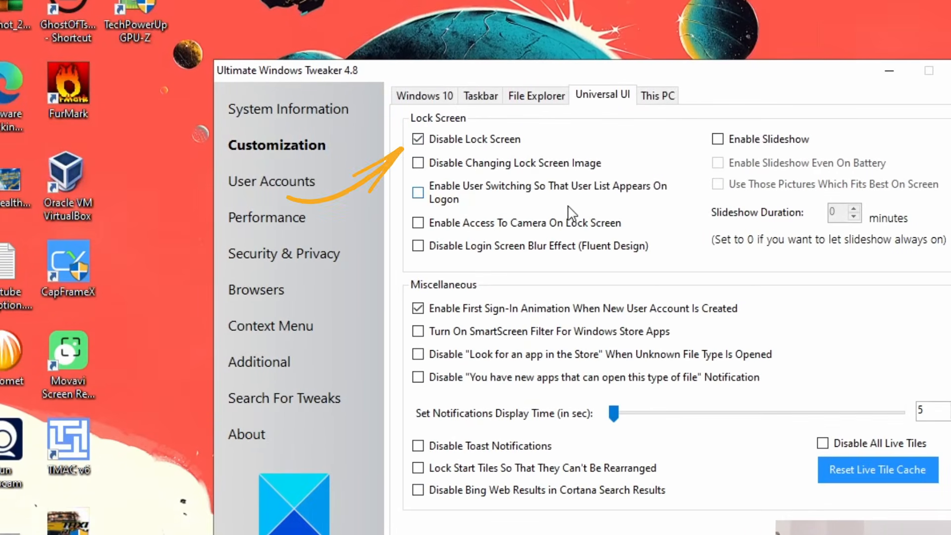
pyautogui.click(541, 164)
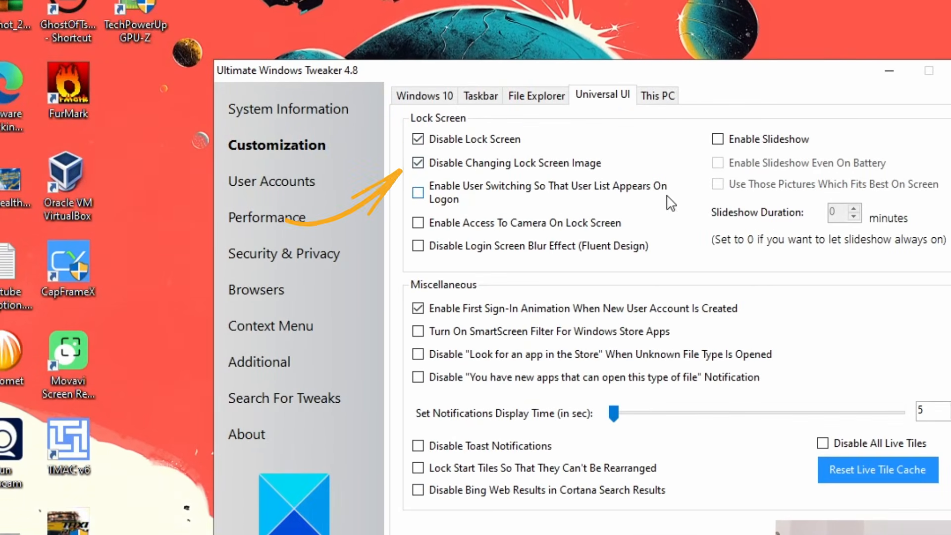
pyautogui.click(526, 243)
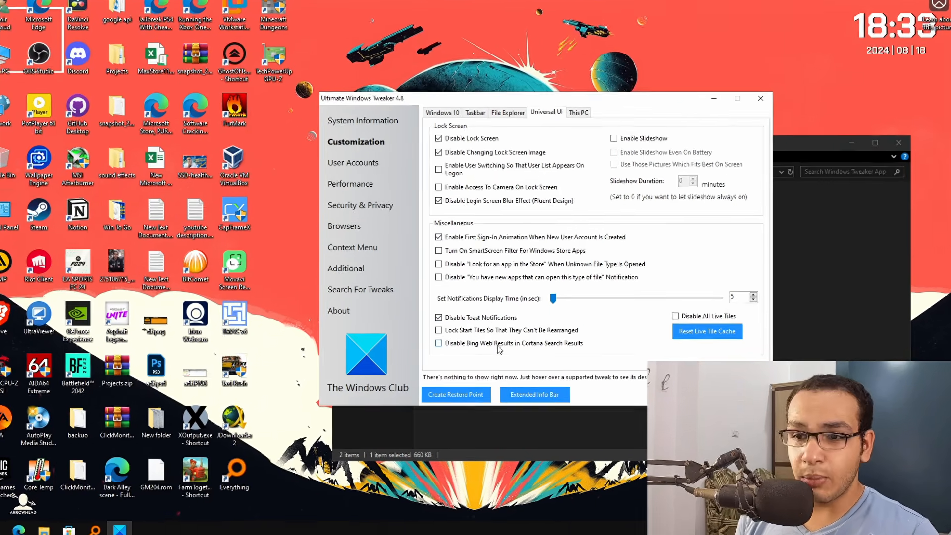
pyautogui.click(480, 344)
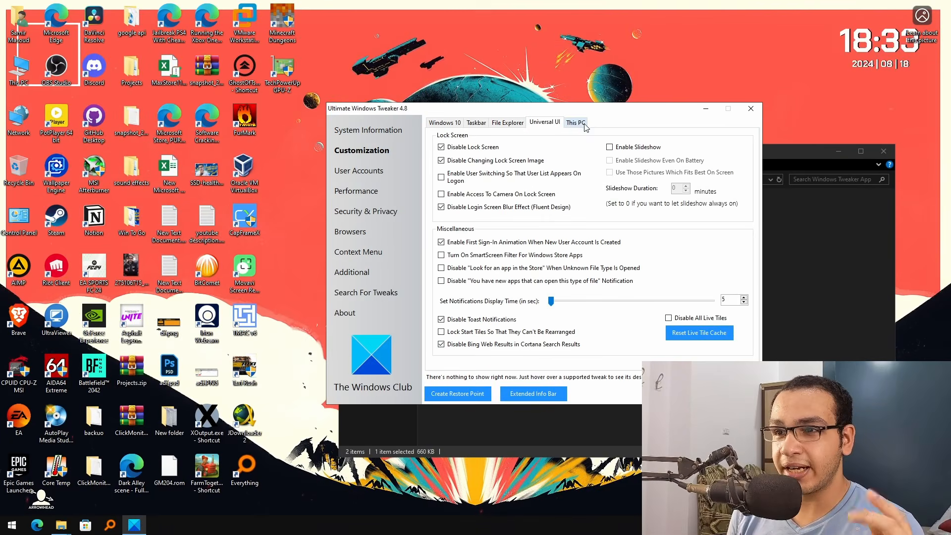
pyautogui.click(585, 125)
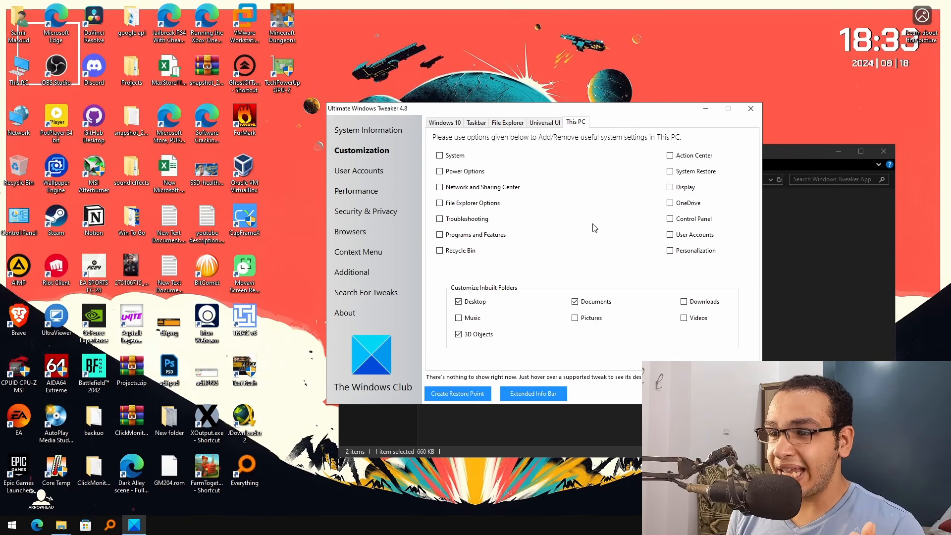
pyautogui.click(369, 171)
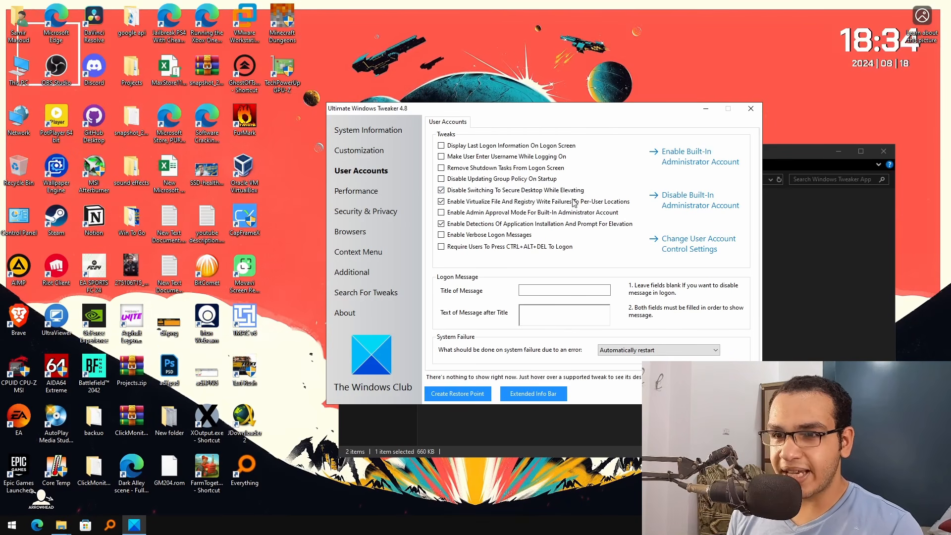
# In the performance tweaks, set the waiting times for killing applications and ending services at shutdown to 1000 milliseconds
pyautogui.click(369, 192)
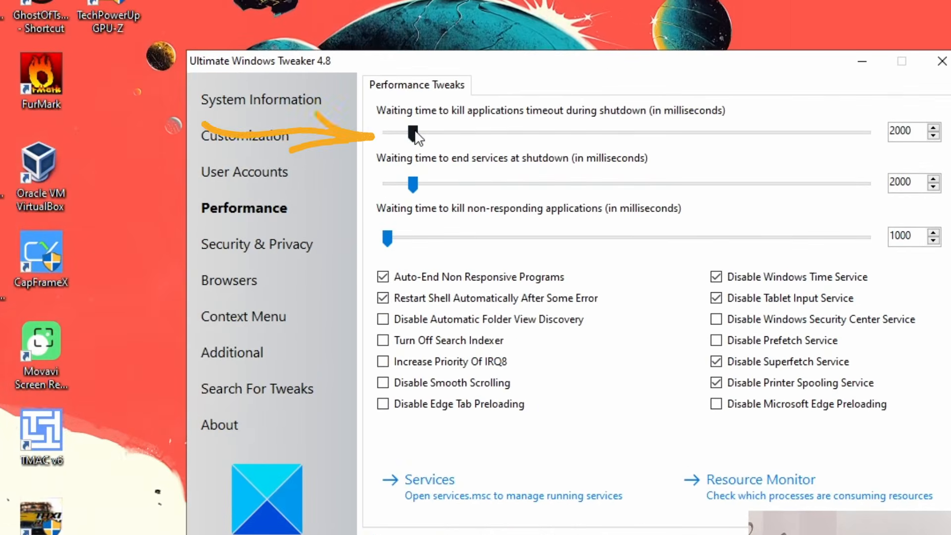
pyautogui.moveTo(453, 149); pyautogui.dragTo(439, 148)
pyautogui.moveTo(413, 184); pyautogui.dragTo(387, 184)
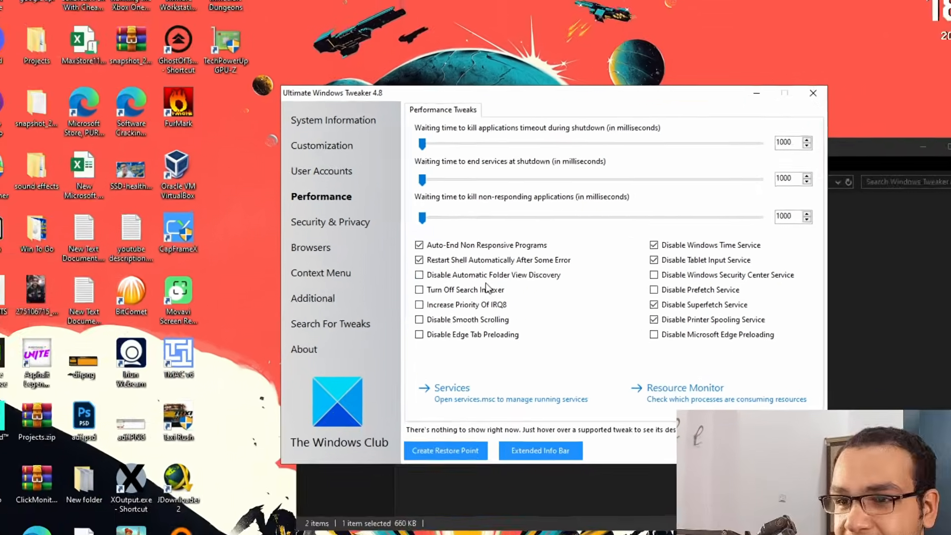
# Disable automatic folder view discovery, the search indexer, smooth scrolling, Edge tab preloading, Microsoft Edge preloading and the Prefetch service, and increase the priority of IRQ8
pyautogui.click(491, 319)
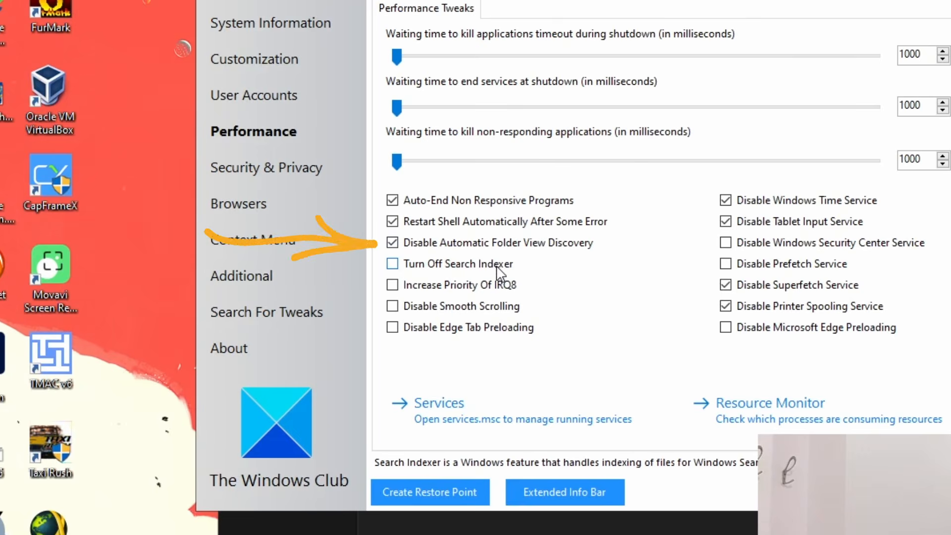
pyautogui.click(497, 267)
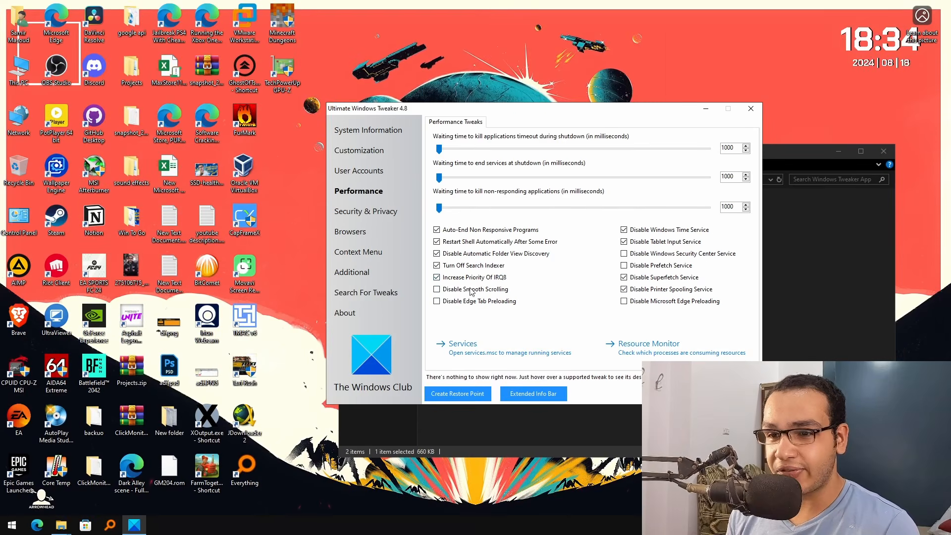
pyautogui.click(470, 289)
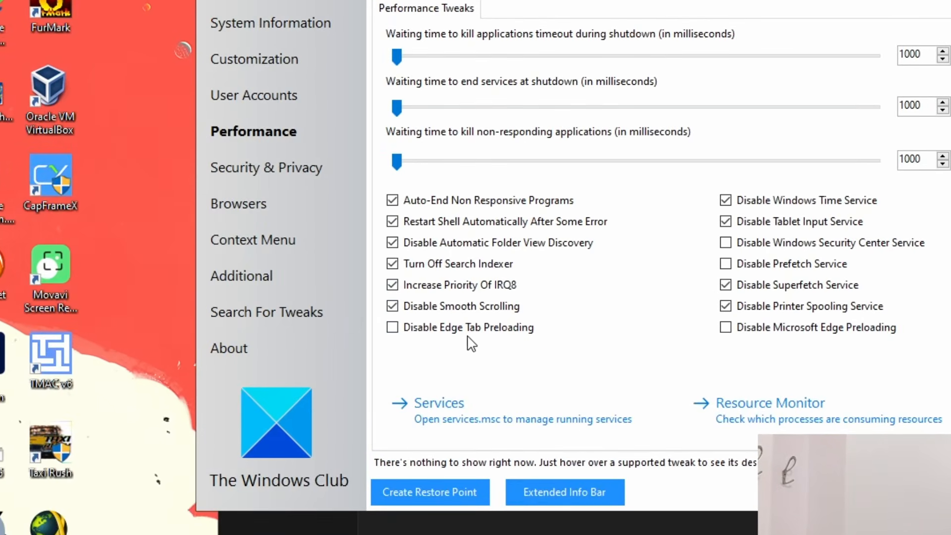
pyautogui.click(468, 334)
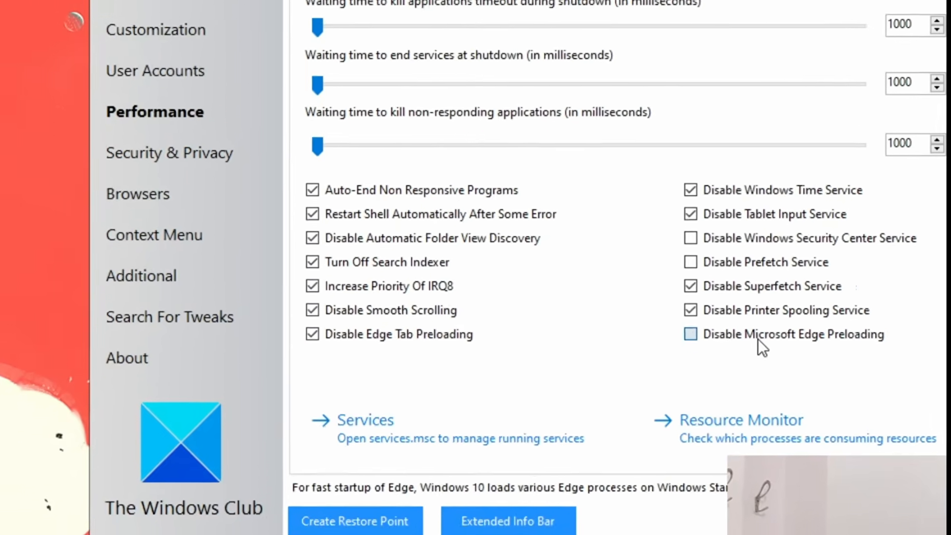
pyautogui.click(784, 328)
pyautogui.click(791, 262)
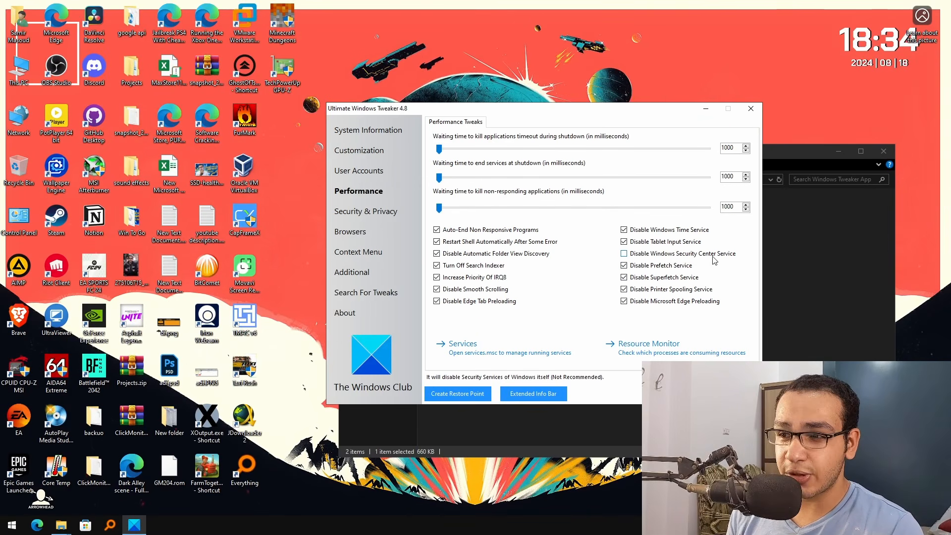
# In the security settings, disable Windows Error Reporting, OneDrive and Windows Mobility Center, and turn off user tracking
pyautogui.click(369, 211)
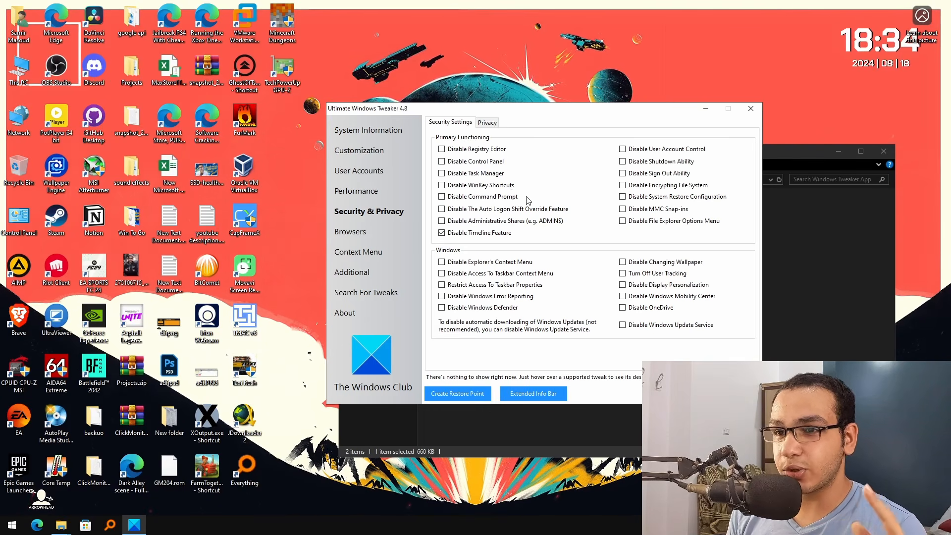
pyautogui.click(532, 298)
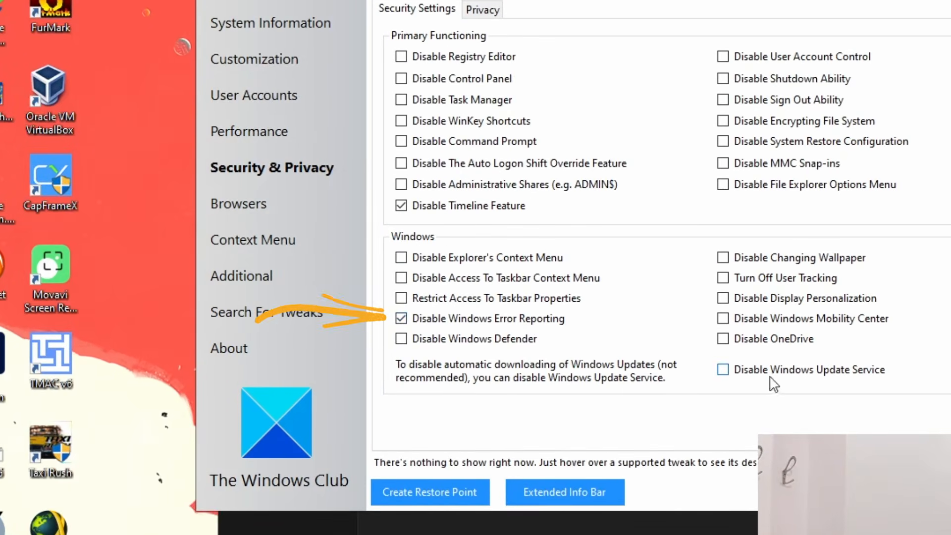
pyautogui.click(753, 341)
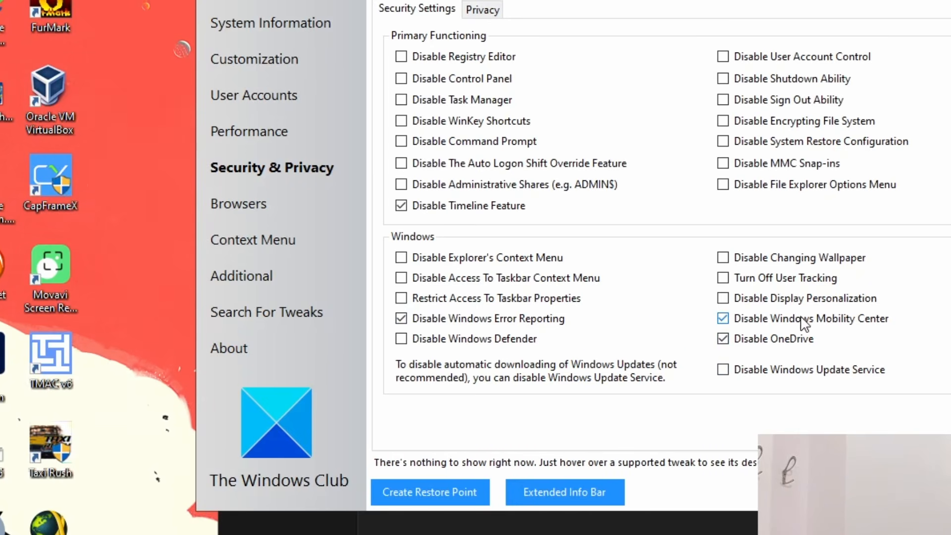
pyautogui.click(786, 279)
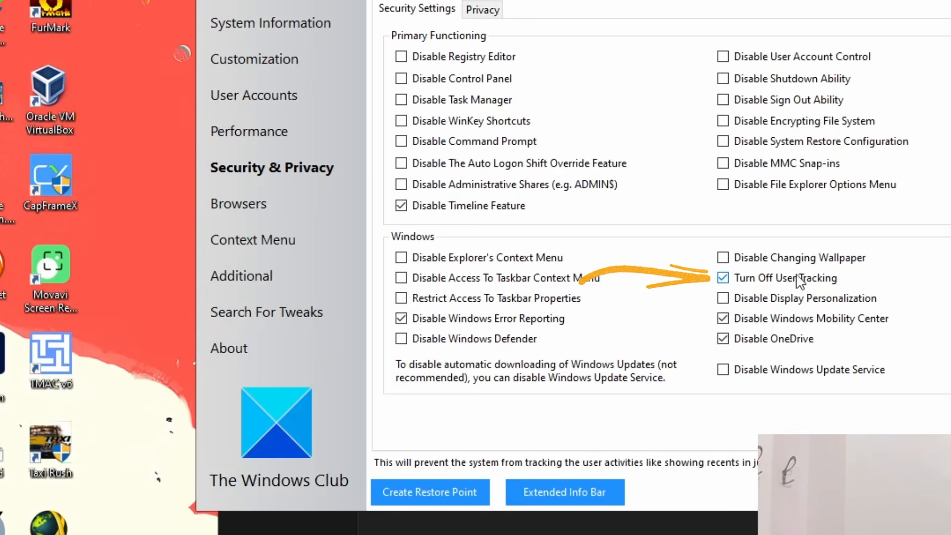
# Disable Taskbar Bing Web Search, Cortana and Wi-Fi Sense in the privacy settings
pyautogui.click(800, 259)
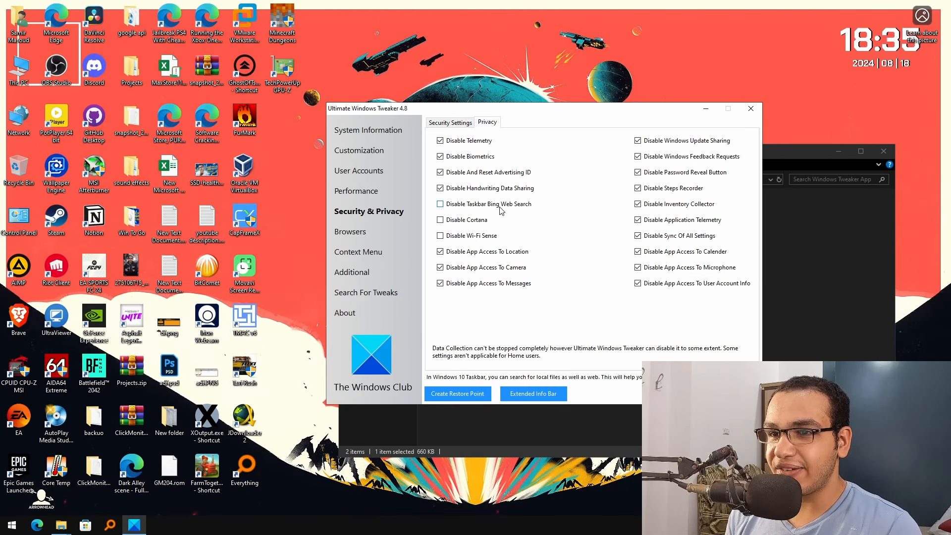
pyautogui.moveTo(472, 228)
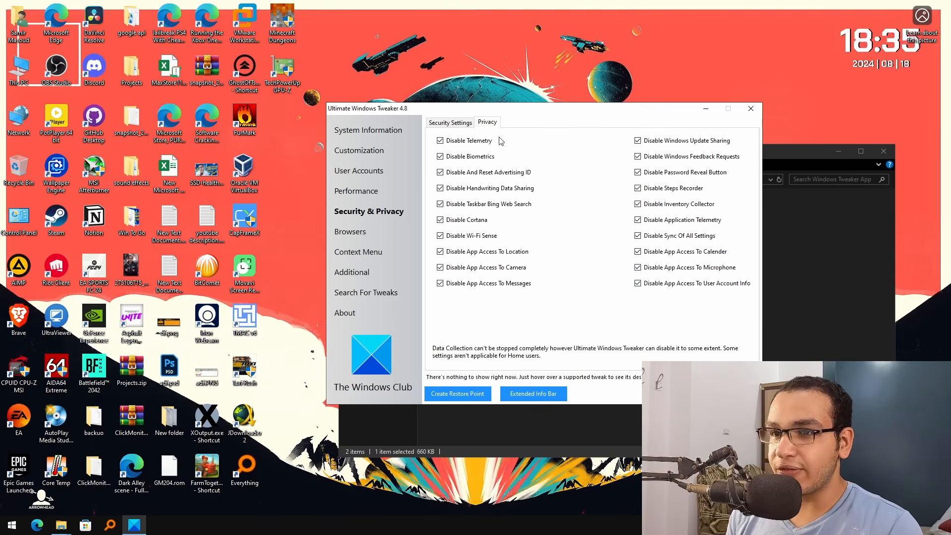
# In the Internet Explorer tweaks, enable Clear Cache On Every Exit and Allow Allocating Additional Bandwidth, and turn off Allow Running Executable With Invalid Signature
pyautogui.click(350, 233)
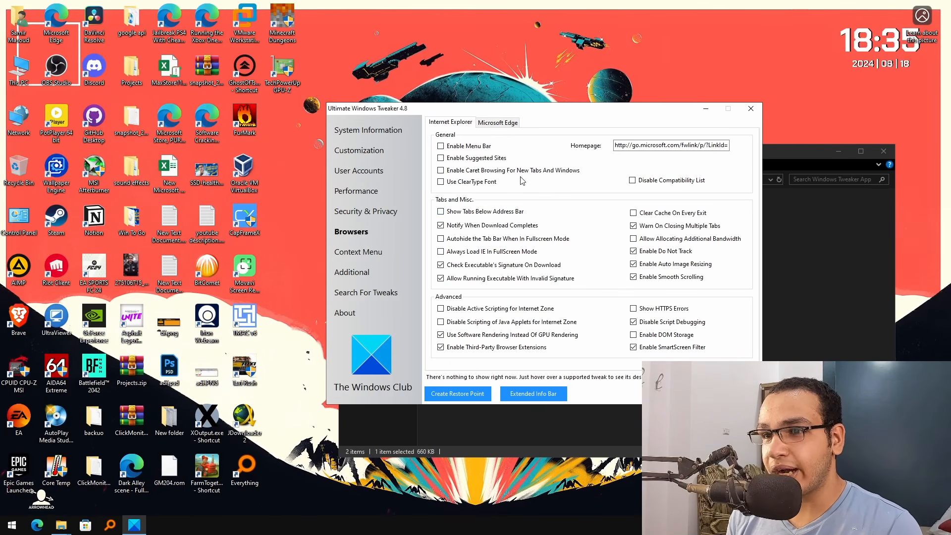
pyautogui.click(686, 213)
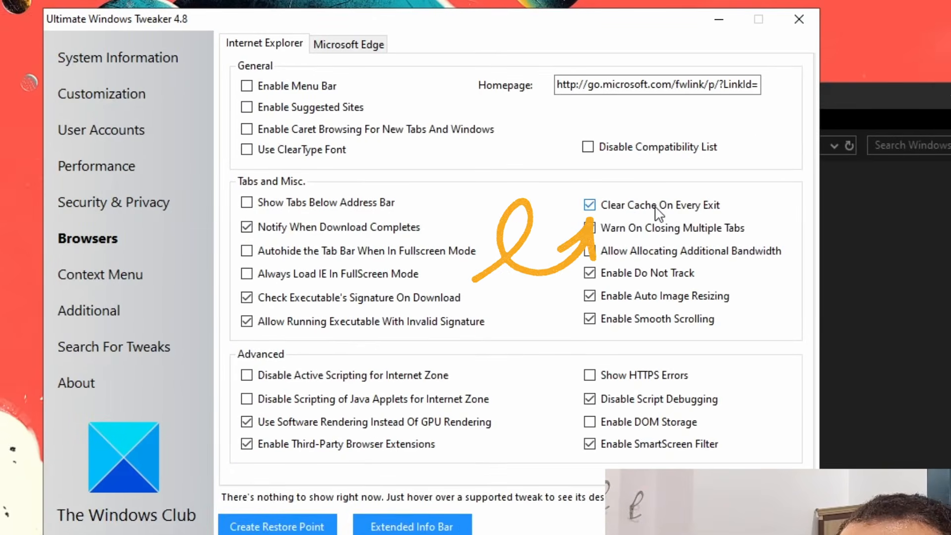
pyautogui.click(666, 230)
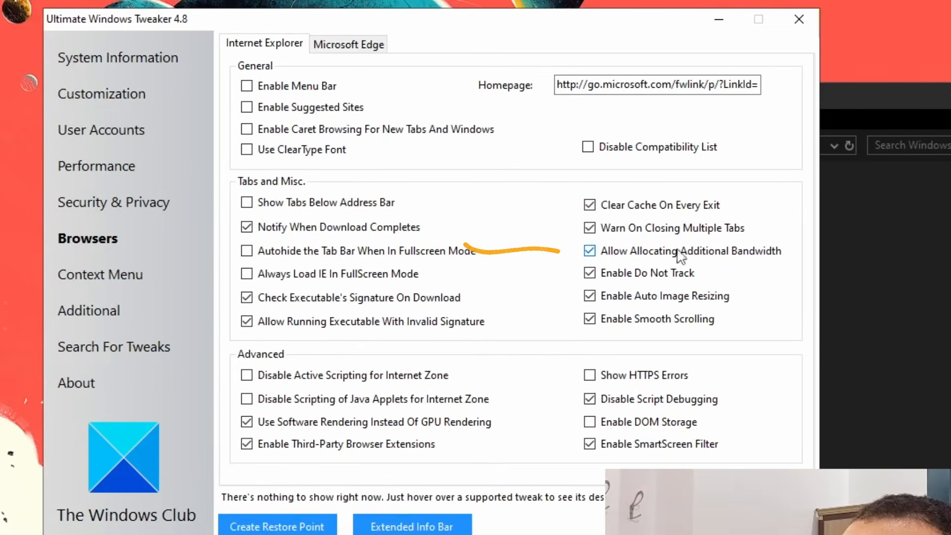
pyautogui.click(669, 254)
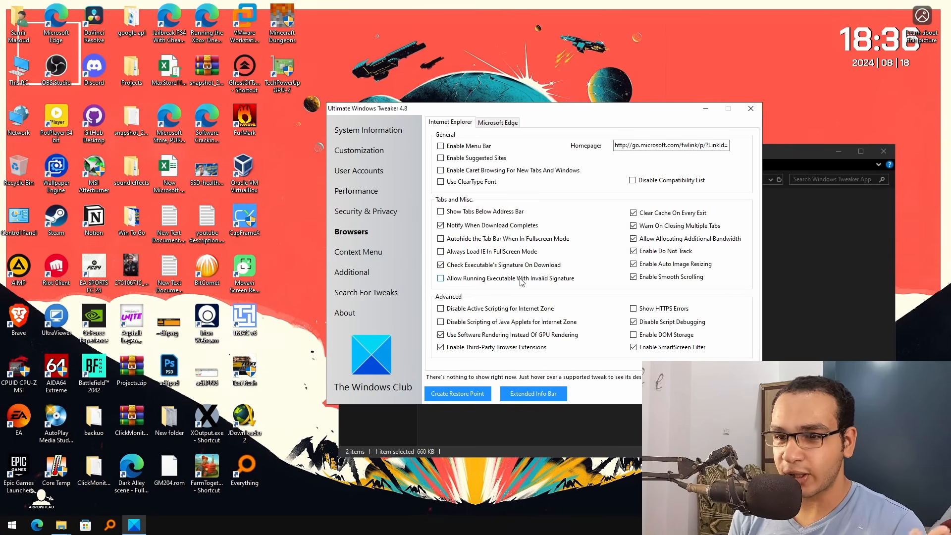
# In the Microsoft Edge tweaks, lower the tab preview show and hide delays to the minimum and disable Edge Tab Preview
pyautogui.click(498, 122)
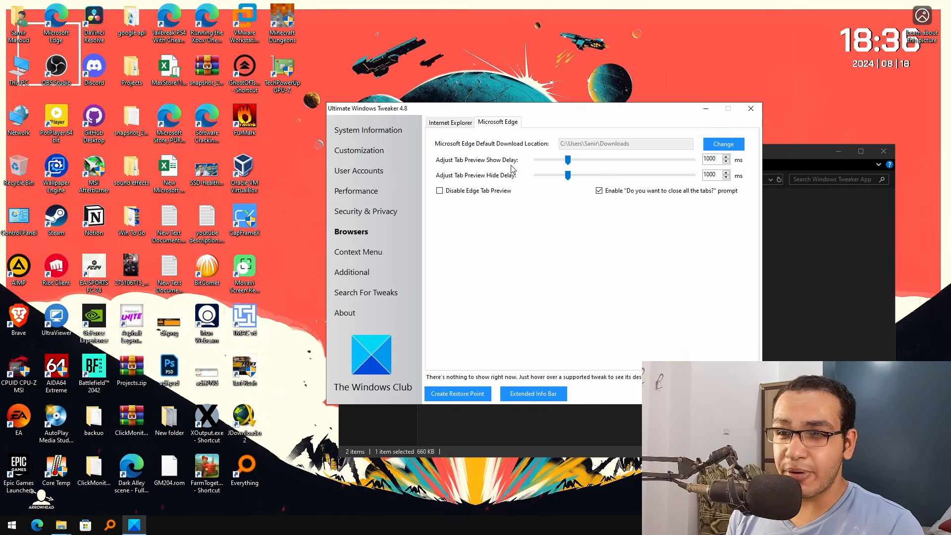
pyautogui.moveTo(568, 162); pyautogui.dragTo(533, 179)
pyautogui.click(492, 193)
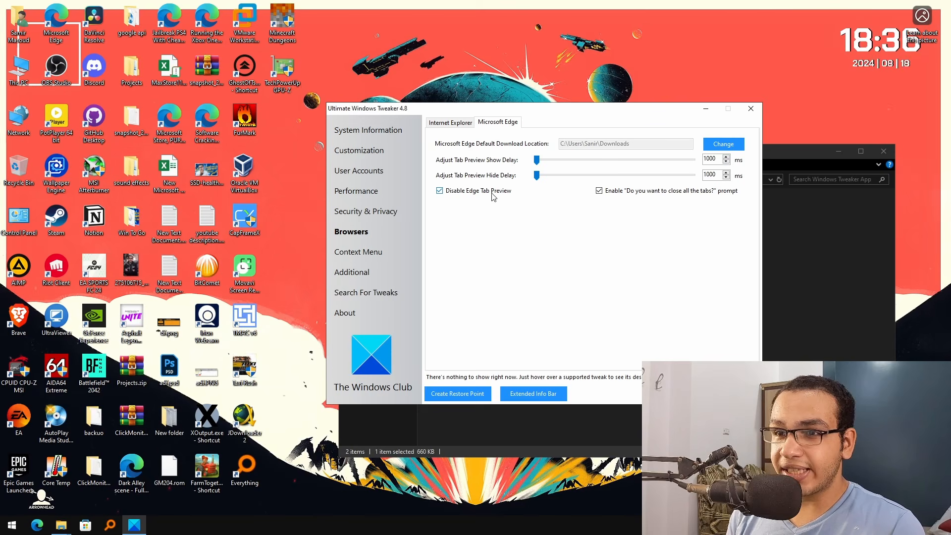
pyautogui.click(361, 253)
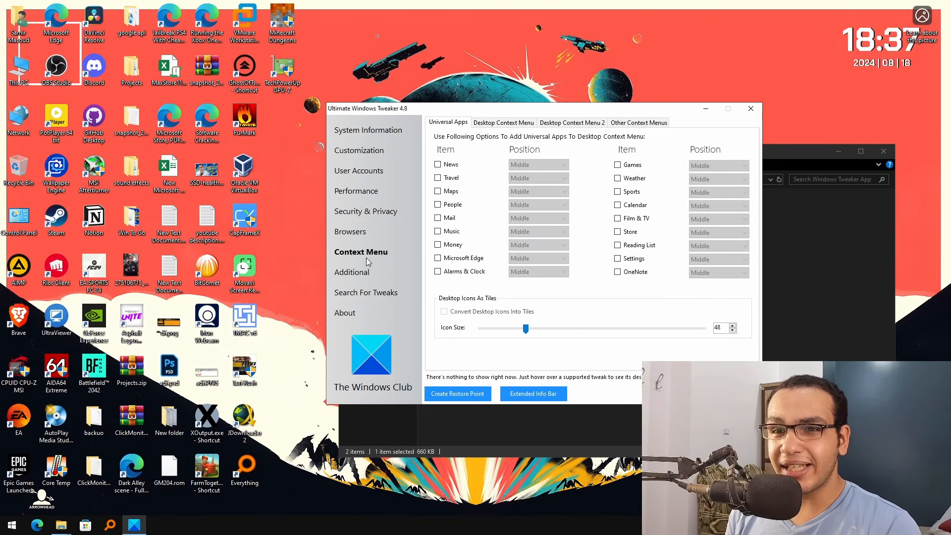
pyautogui.rightClick(341, 74)
pyautogui.click(321, 81)
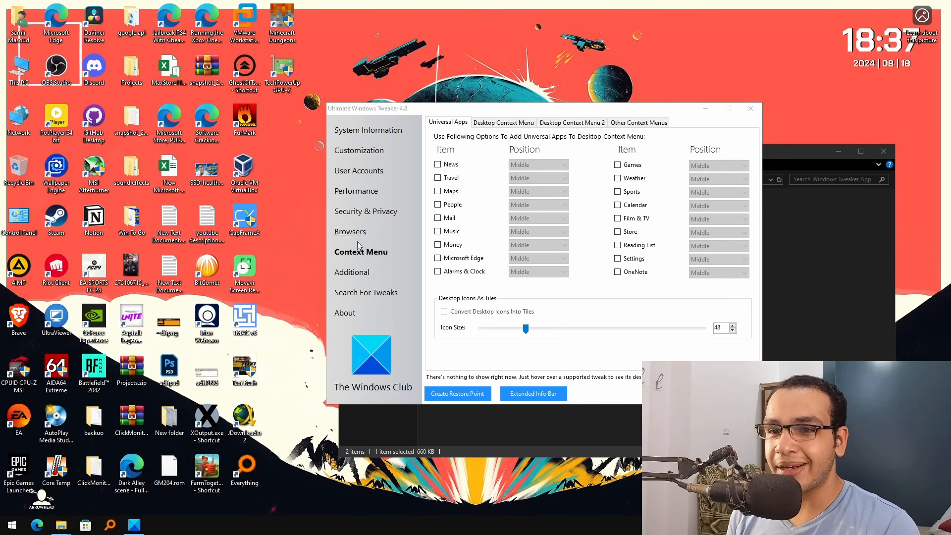
# In the additional network tweaks, enable the network adapter onboard processor and NTLM 2 support, restrict anonymous connections, disable recent shares and hide the computer from the browser list
pyautogui.click(352, 273)
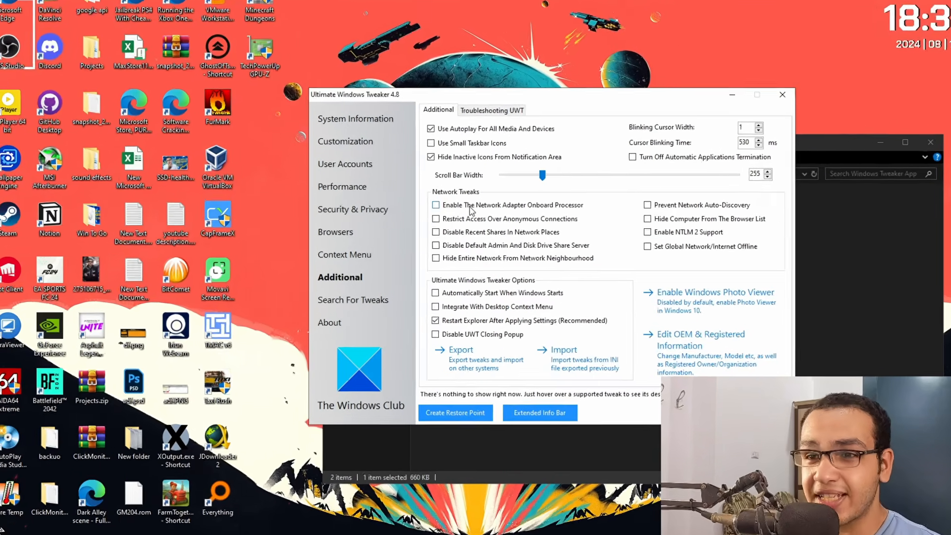
pyautogui.click(482, 207)
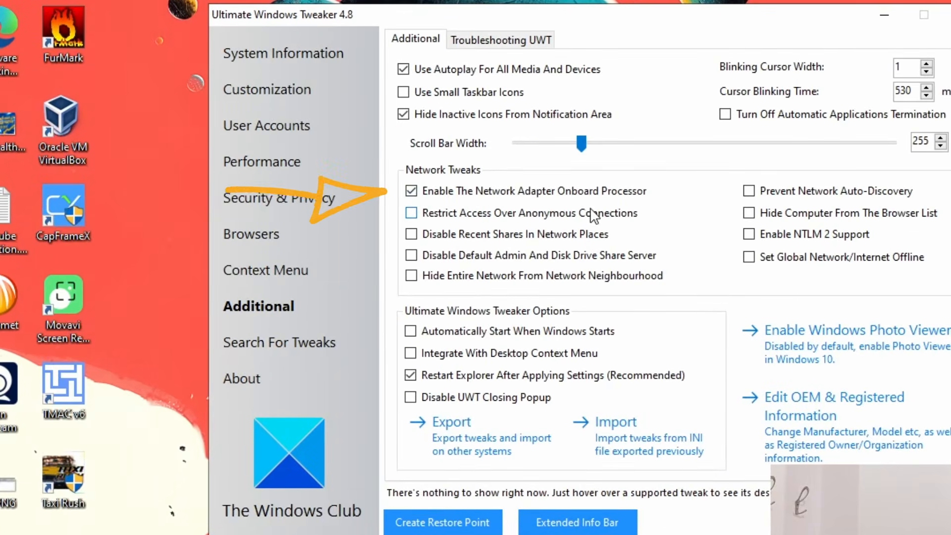
pyautogui.click(551, 214)
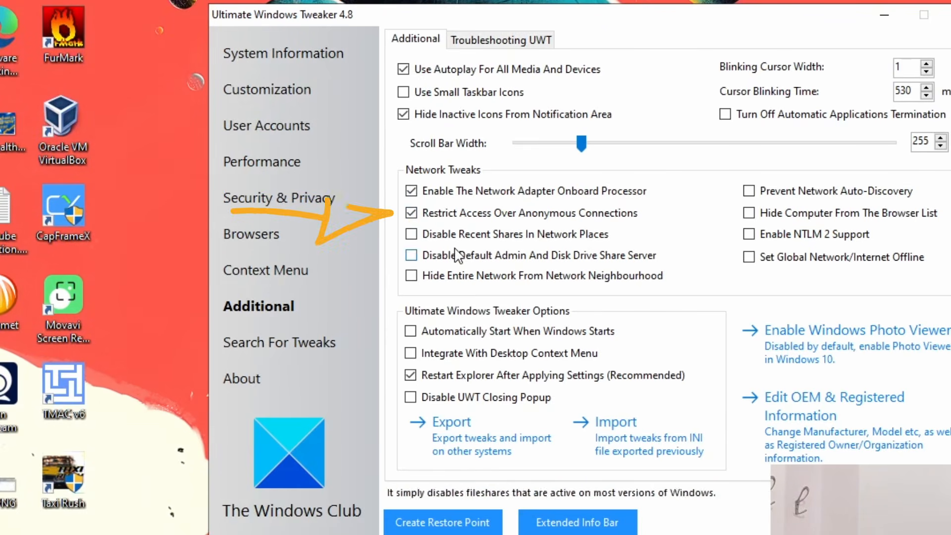
pyautogui.click(498, 238)
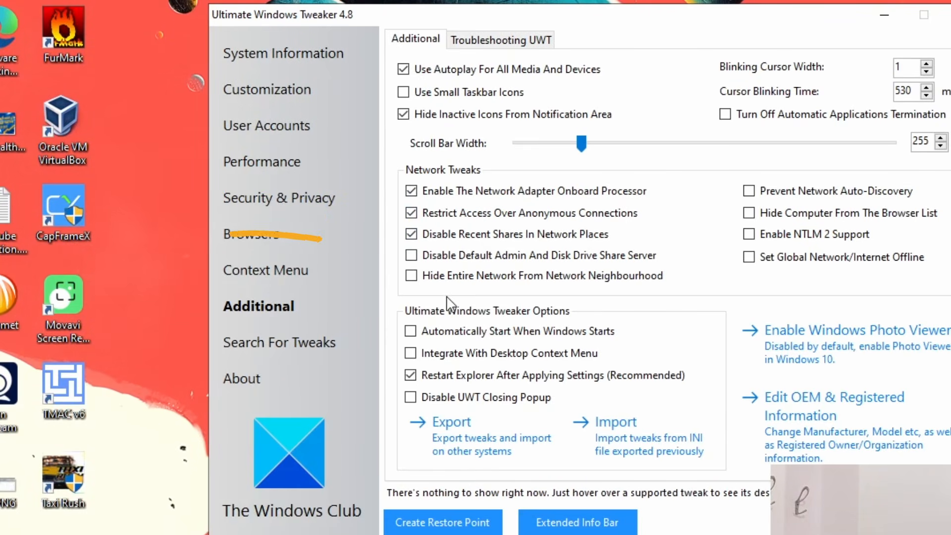
pyautogui.click(842, 213)
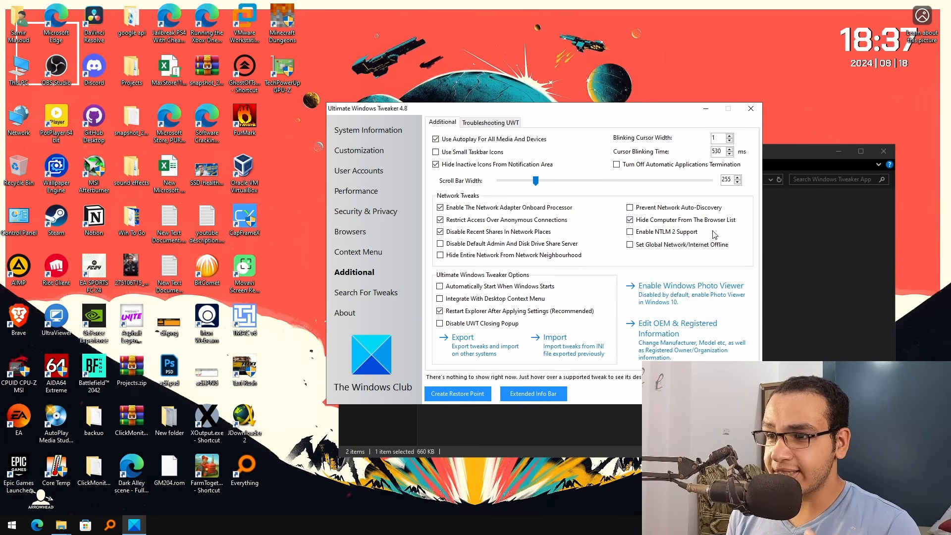
pyautogui.click(669, 232)
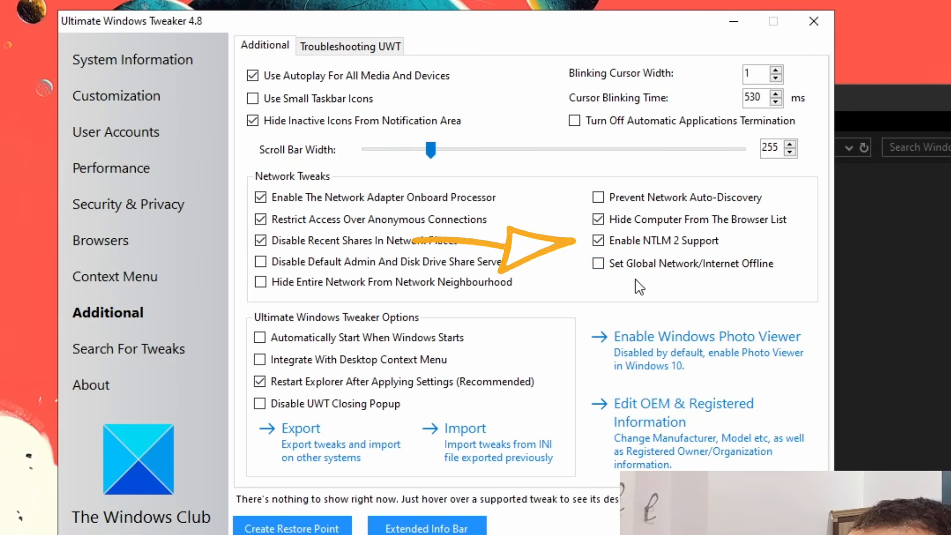
# Enable Hide Entire Network From Network Neighbourhood, apply the additional tweaks and close the tweaker, acknowledging its notices
pyautogui.click(427, 283)
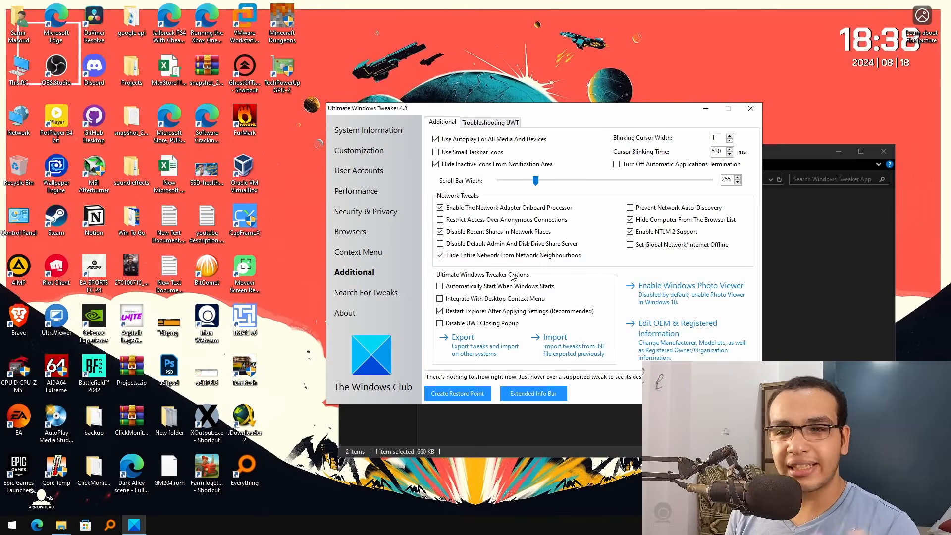
pyautogui.click(535, 299)
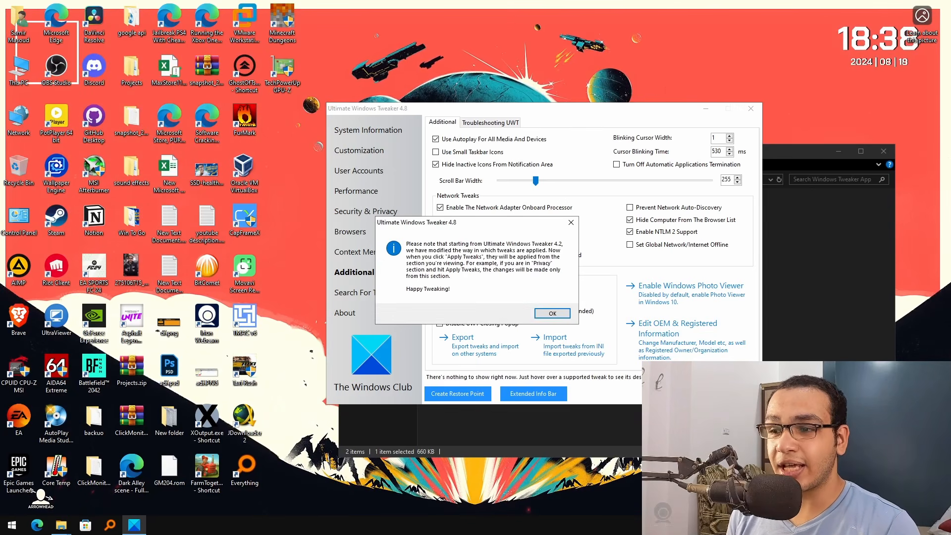
pyautogui.click(540, 316)
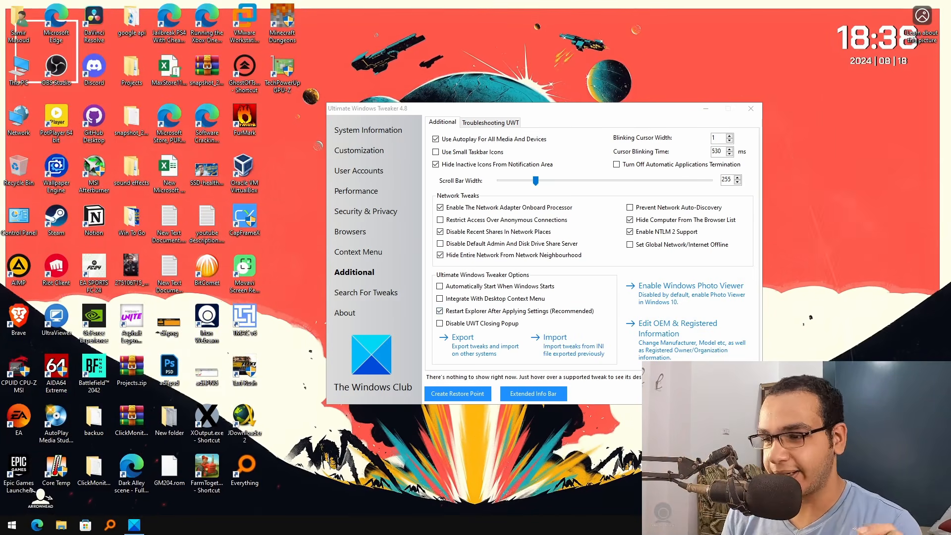
pyautogui.click(751, 114)
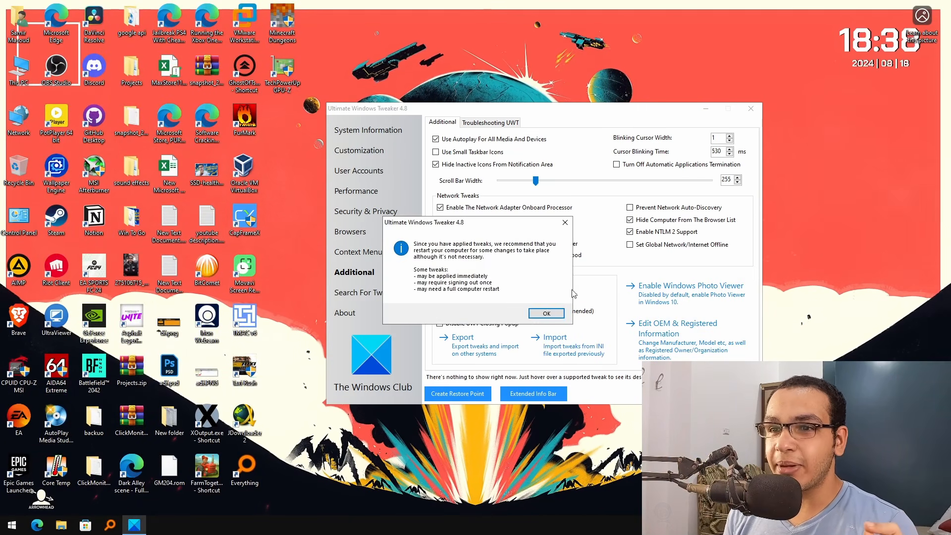
pyautogui.click(546, 316)
# Return to the Free Tweak Pack 1 folder and look through the 2. Genral Performance and 3. Remove Input Delay folders
pyautogui.doubleClick(474, 180)
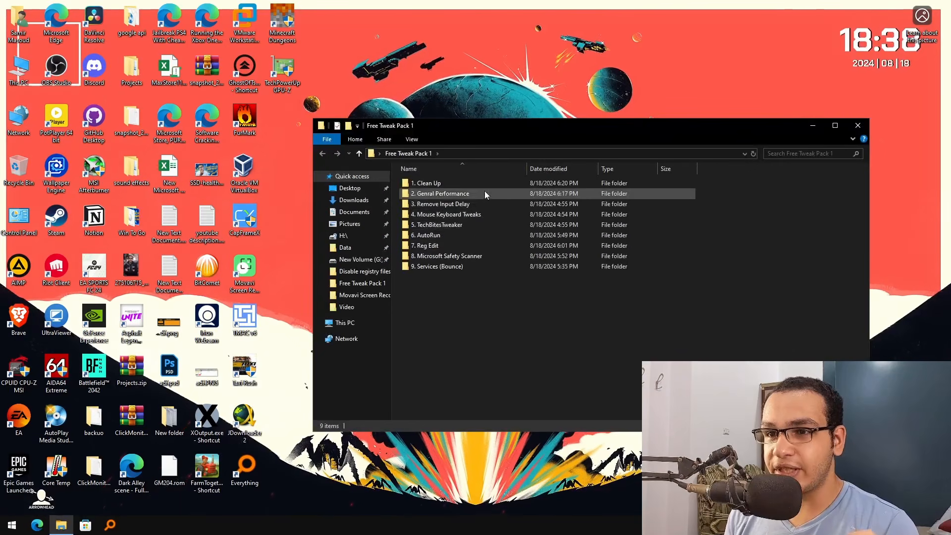
pyautogui.click(461, 194)
pyautogui.doubleClick(471, 203)
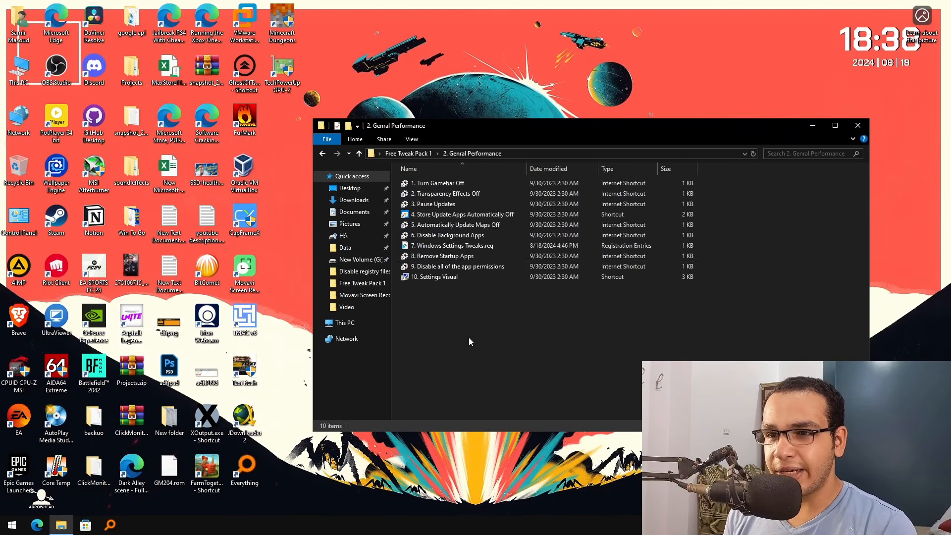
pyautogui.hotkey('alt', 'Left')
pyautogui.press('Return')
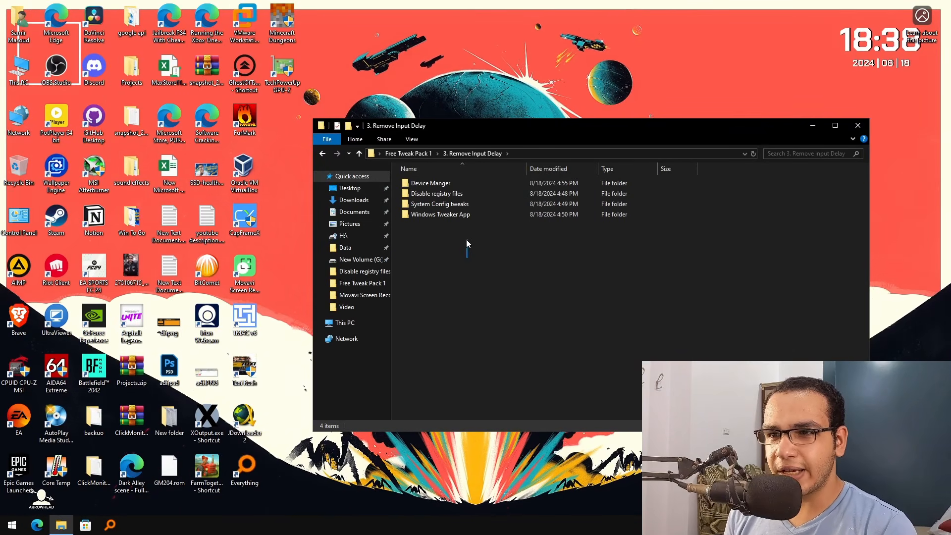
pyautogui.hotkey('alt', 'Left')
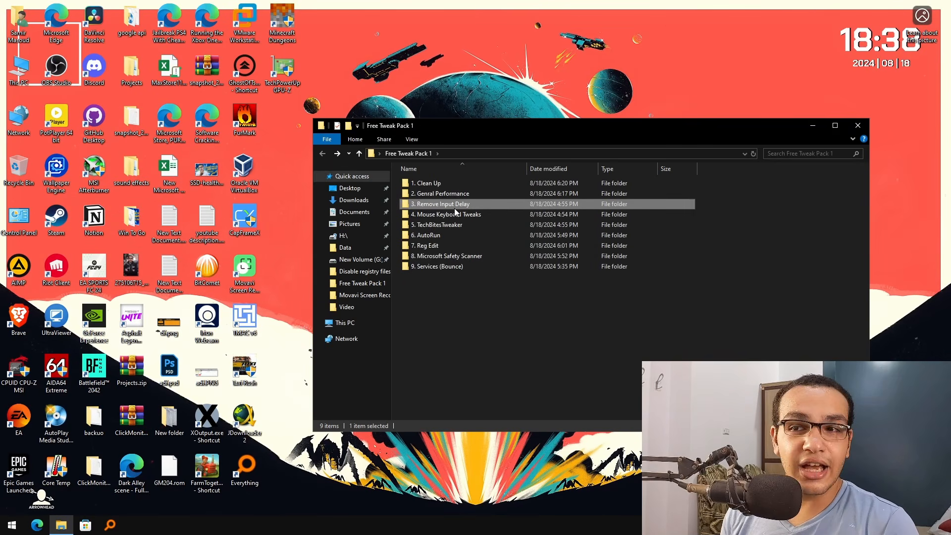
# Open the mouse.exe shortcut from the 4. Mouse Keyboard Tweaks folder and check the pointer options in the mouse properties
pyautogui.click(472, 213)
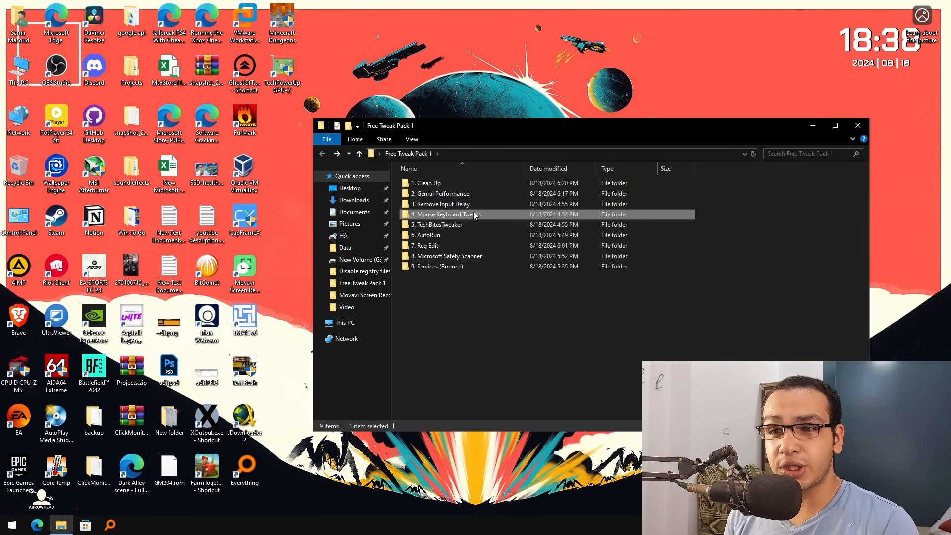
pyautogui.doubleClick(495, 213)
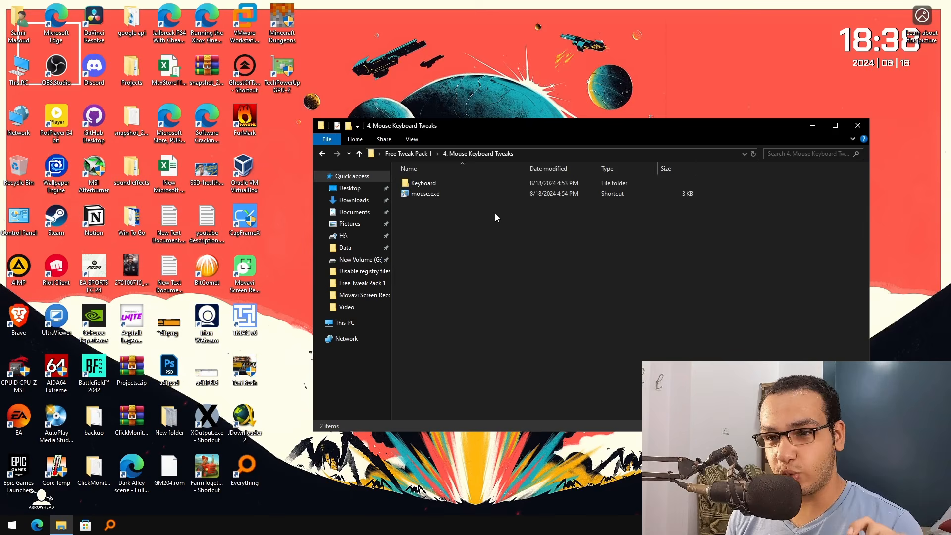
pyautogui.doubleClick(438, 193)
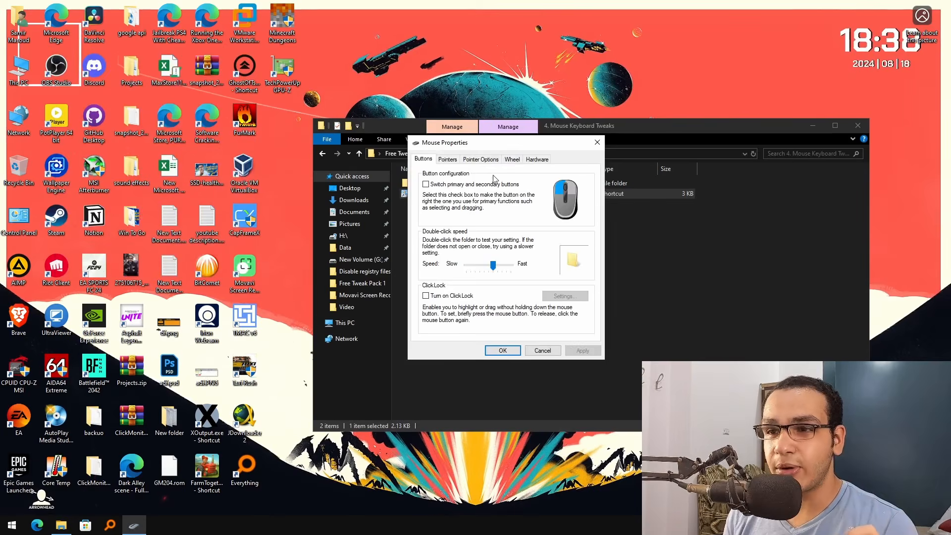
pyautogui.click(481, 159)
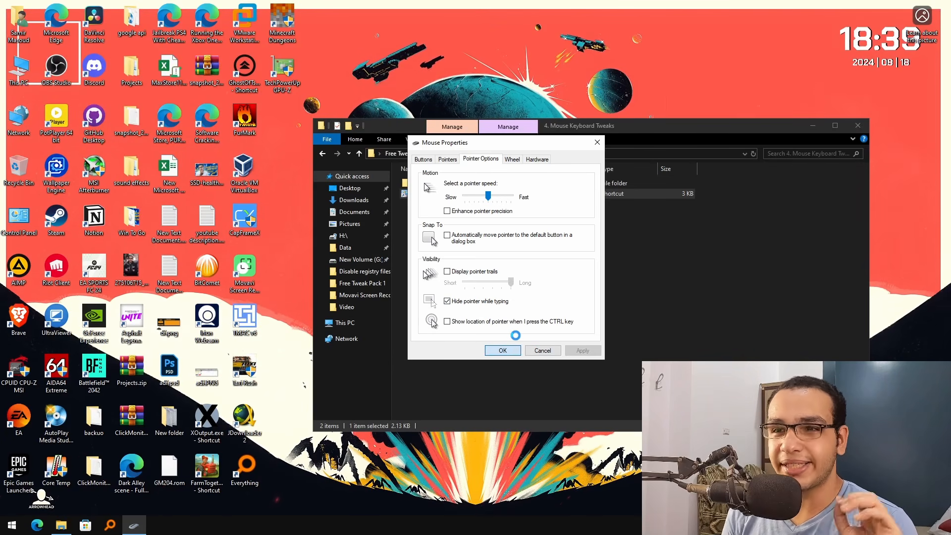
# Open the keyboard properties from the Keyboard folder and accept them with repeat delay at Short and repeat rate at Fast
pyautogui.doubleClick(447, 183)
pyautogui.doubleClick(455, 184)
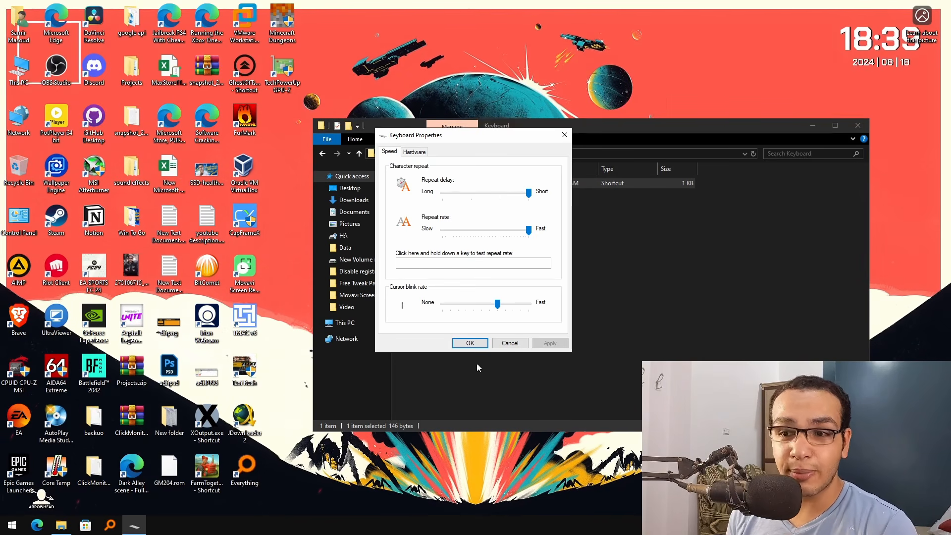
pyautogui.click(471, 343)
# Go back to Free Tweak Pack 1 and launch TechBitesTweaker.exe from the 5. TechBitesTweaker folder, allowing it to make changes to the device
pyautogui.press('BackSpace')
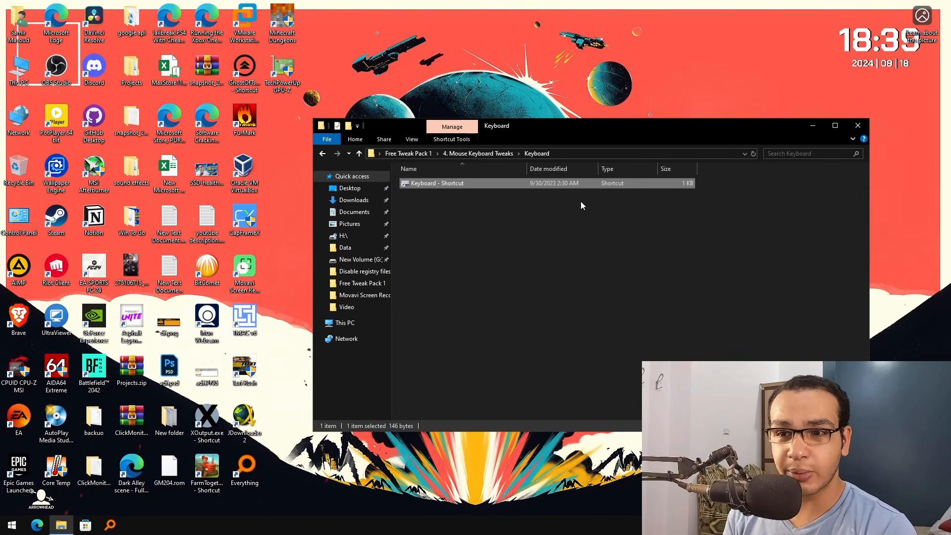
pyautogui.press('BackSpace')
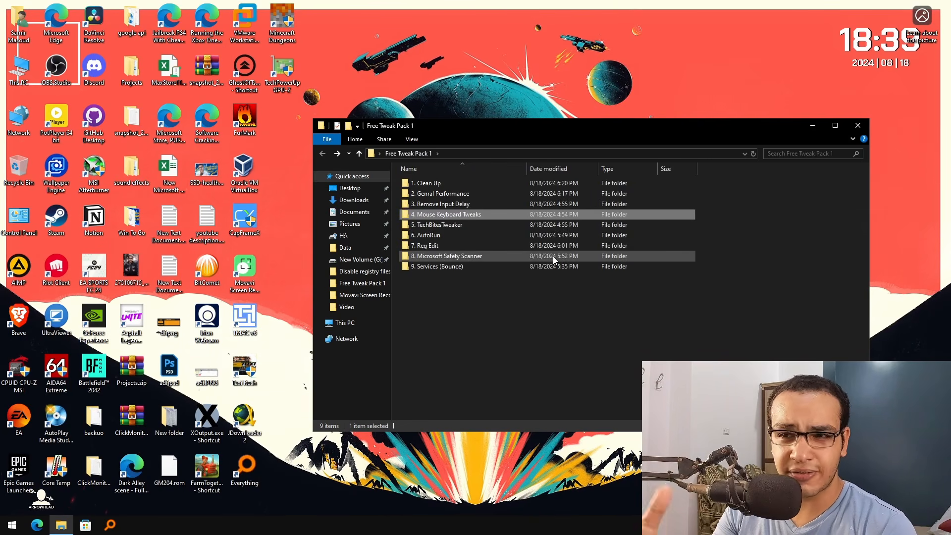
pyautogui.doubleClick(454, 224)
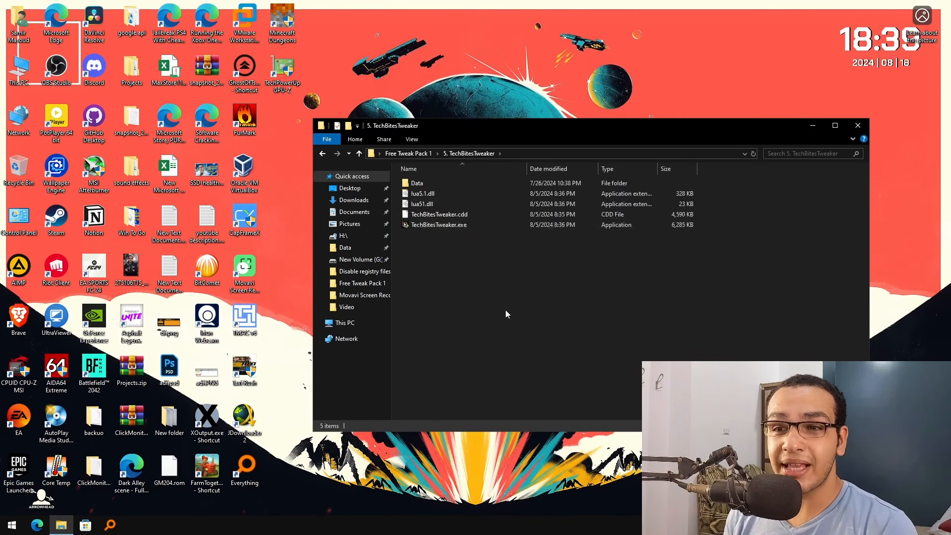
pyautogui.hotkey('ctrl', 'a')
pyautogui.doubleClick(447, 224)
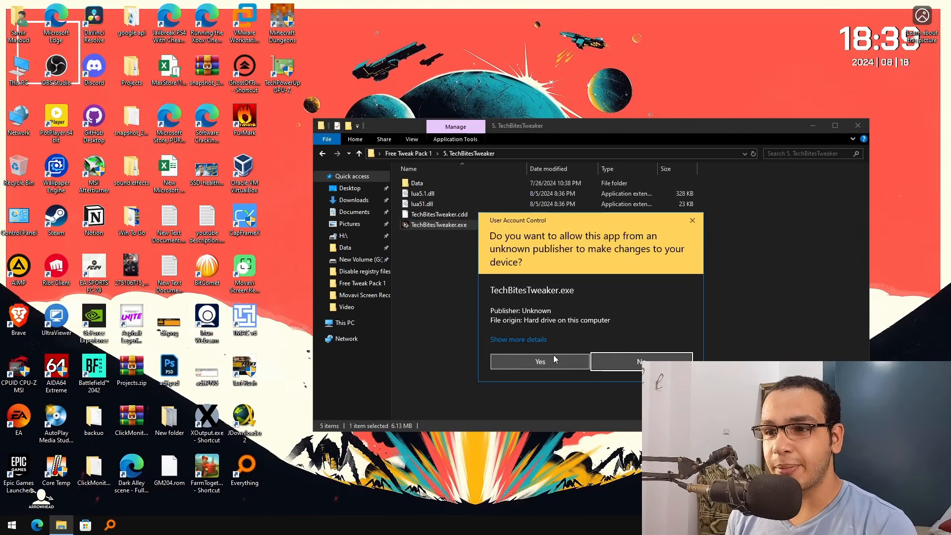
pyautogui.click(553, 355)
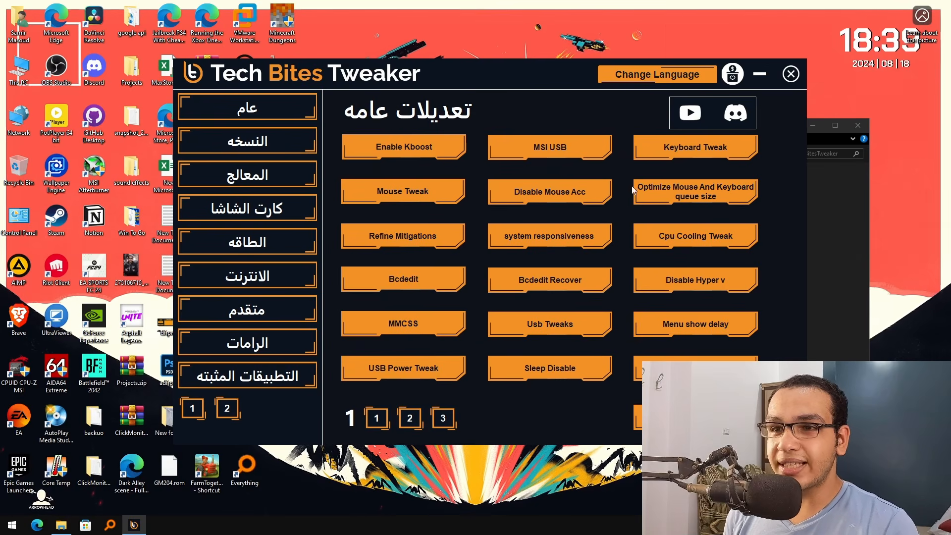
# Apply the general tweaks Enable Kboost, MSI USB, Keyboard Tweak, Mouse Tweak and Disable Mouse Acc
pyautogui.click(403, 147)
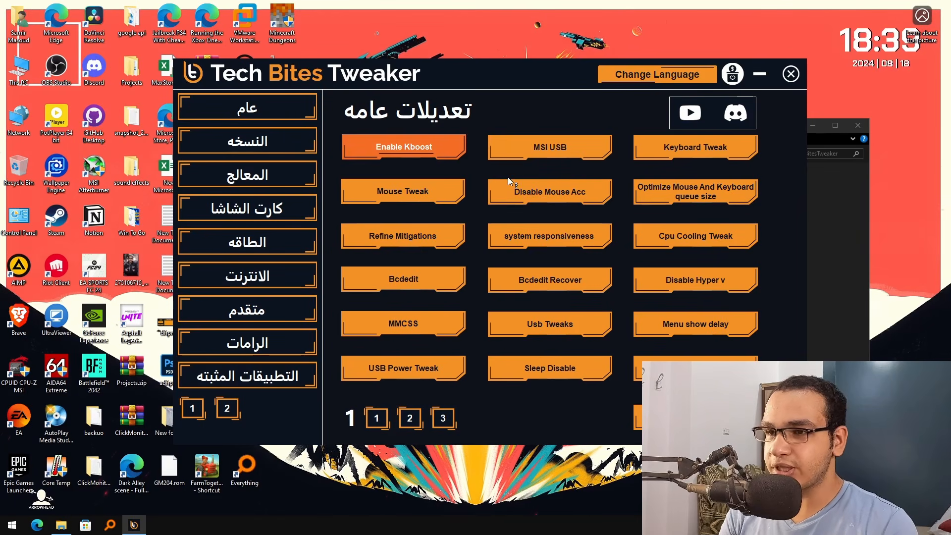
pyautogui.click(552, 148)
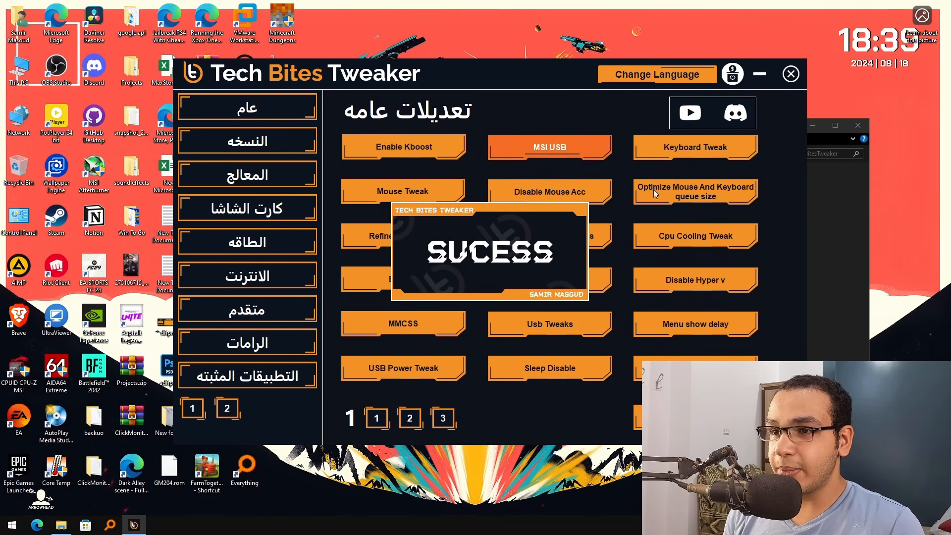
pyautogui.click(698, 148)
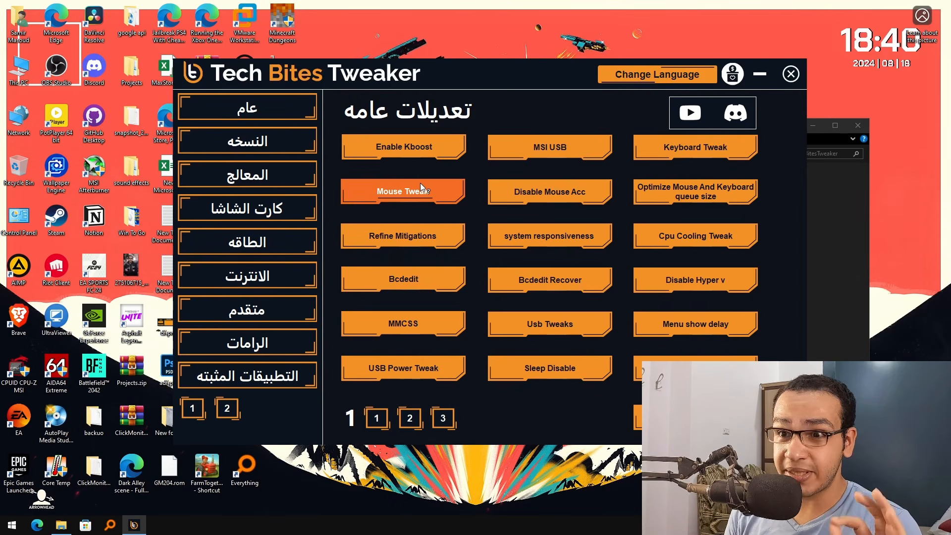
pyautogui.click(420, 184)
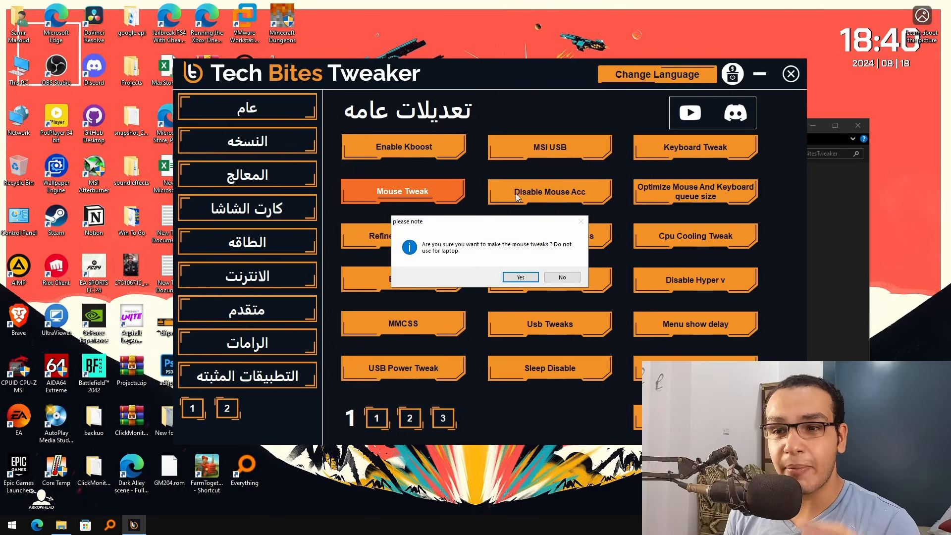
pyautogui.click(523, 278)
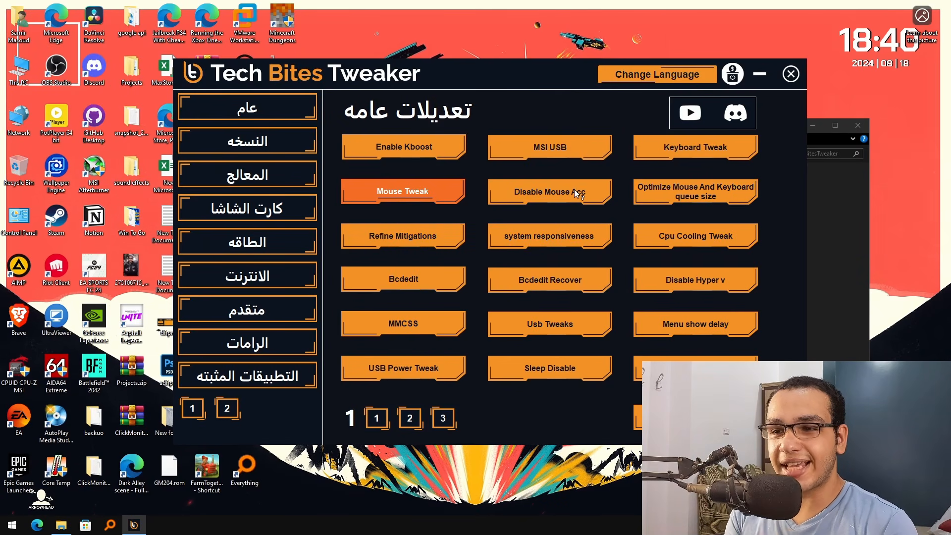
pyautogui.click(574, 189)
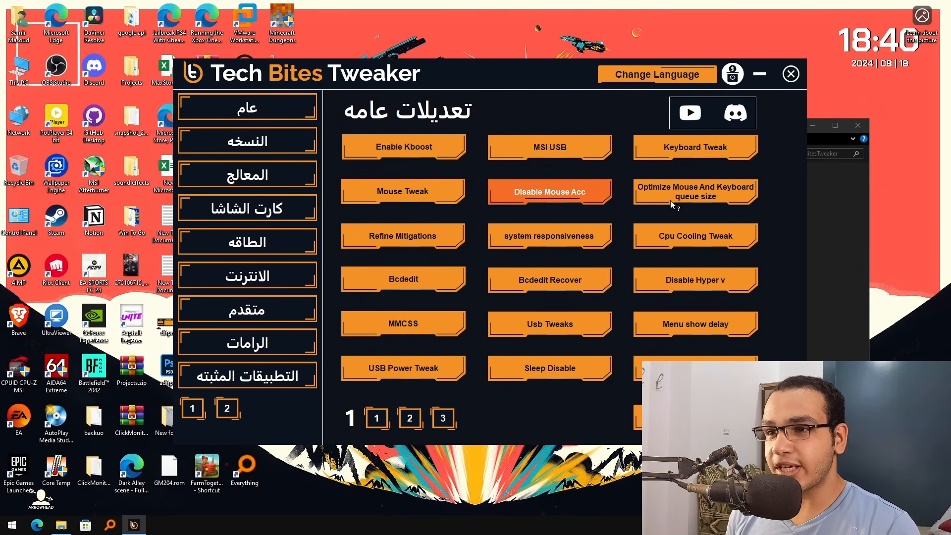
# Start the Optimize Mouse And Keyboard queue size tweak and check the processor model in Task Manager's CPU performance view
pyautogui.click(729, 198)
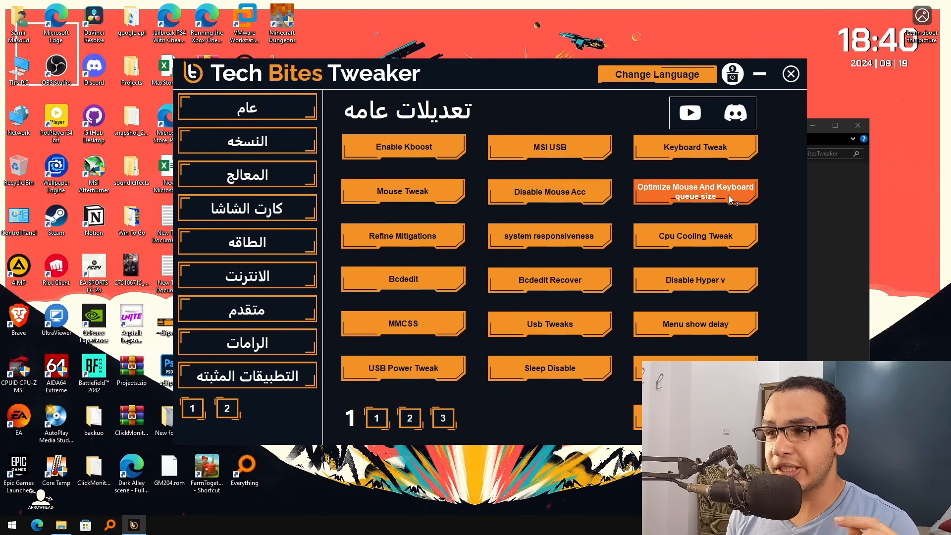
pyautogui.click(487, 256)
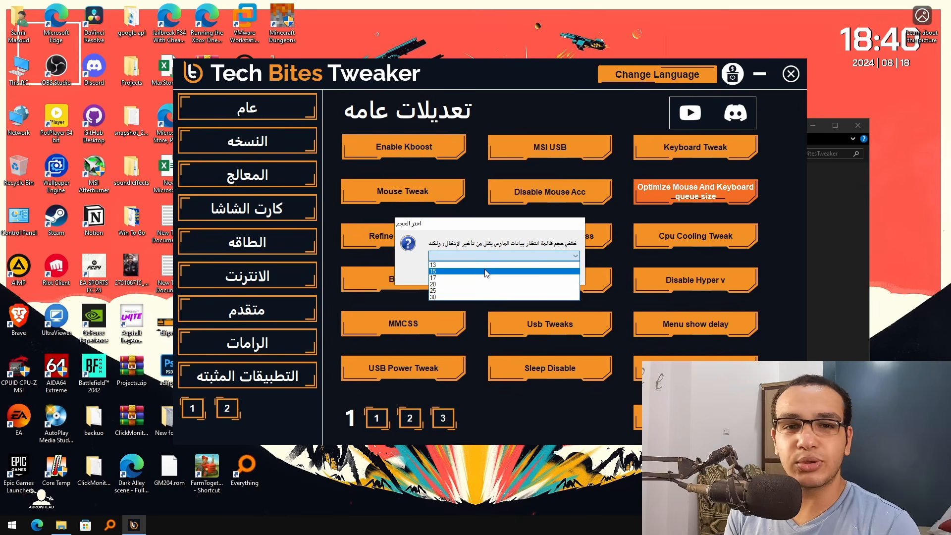
pyautogui.rightClick(469, 525)
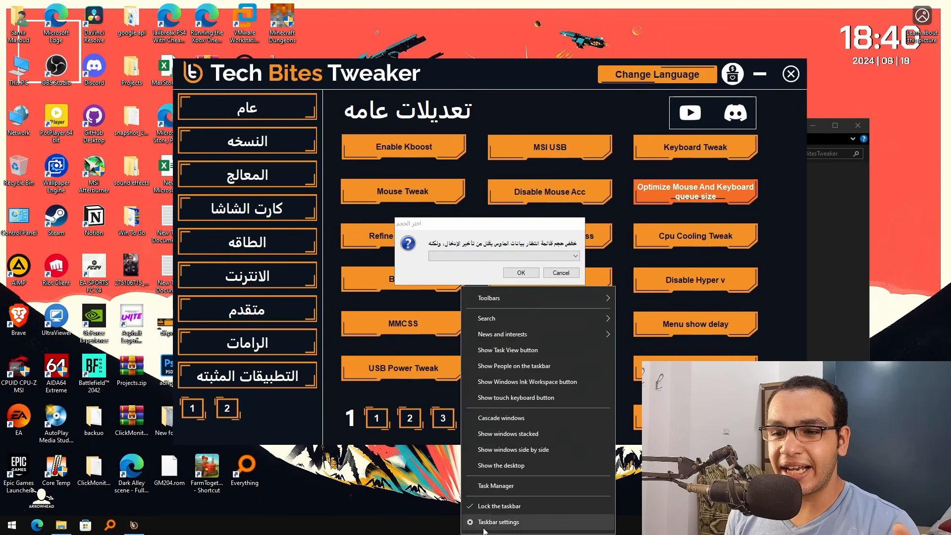
pyautogui.click(545, 490)
pyautogui.click(394, 128)
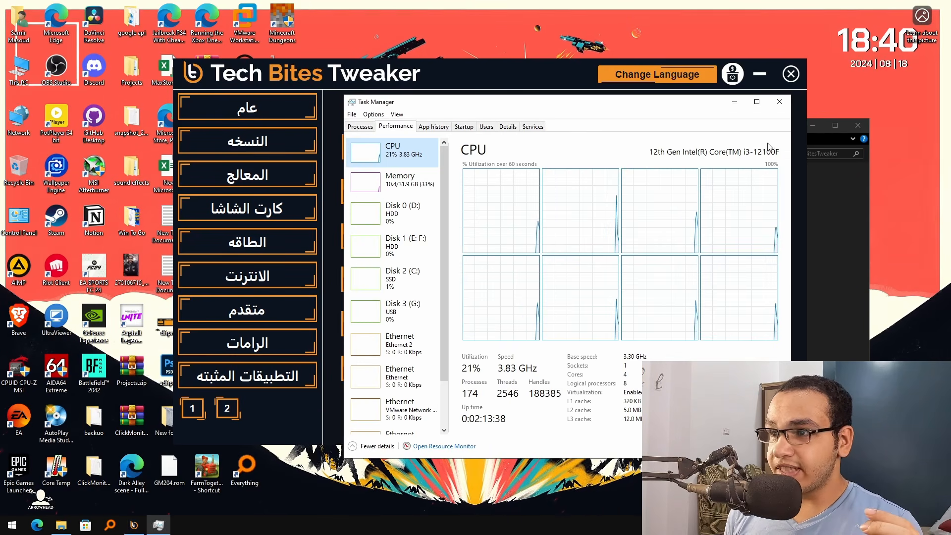
pyautogui.click(735, 101)
# Choose 17 as the mouse data queue size and confirm the tweak
pyautogui.click(531, 256)
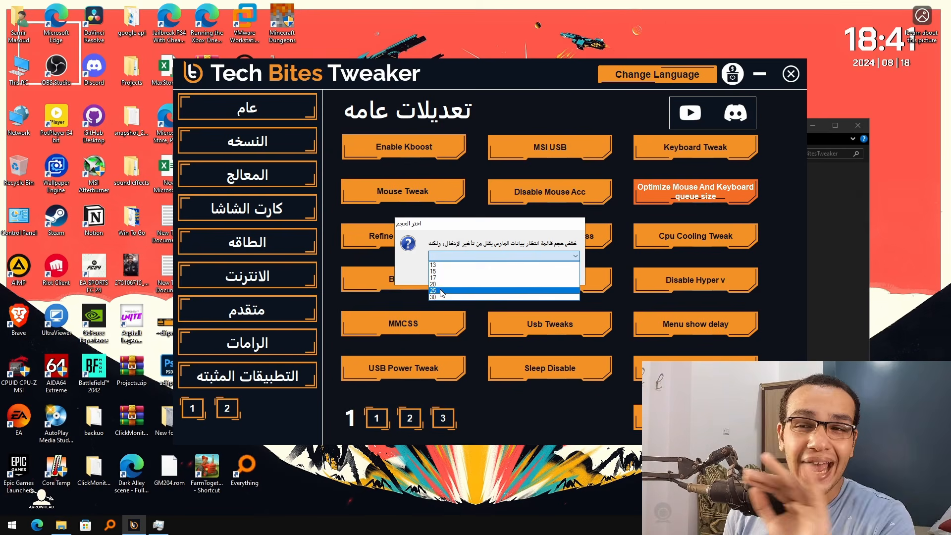
pyautogui.click(456, 277)
pyautogui.click(513, 273)
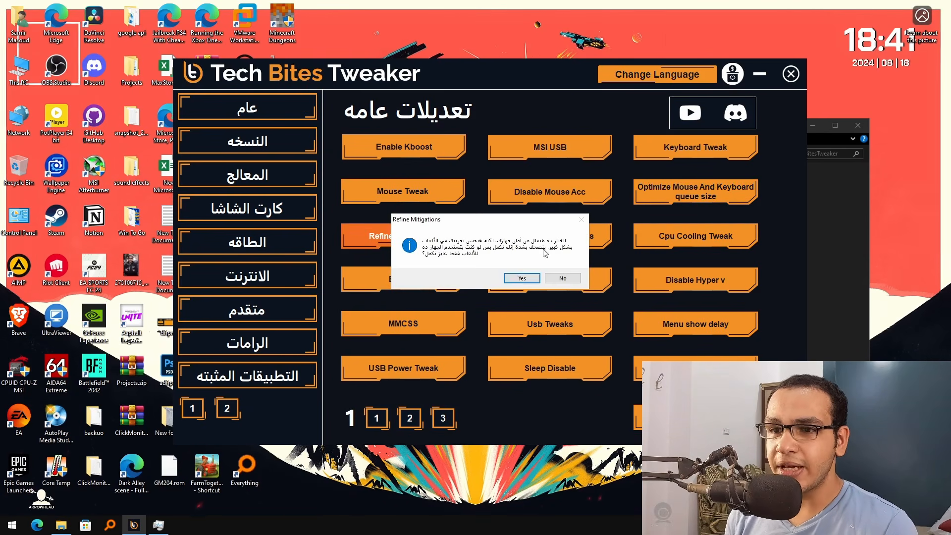
# Apply the general tweaks Refine Mitigations, Bcdedit, Usb Tweaks, Menu show delay and Sleep Disable
pyautogui.click(526, 281)
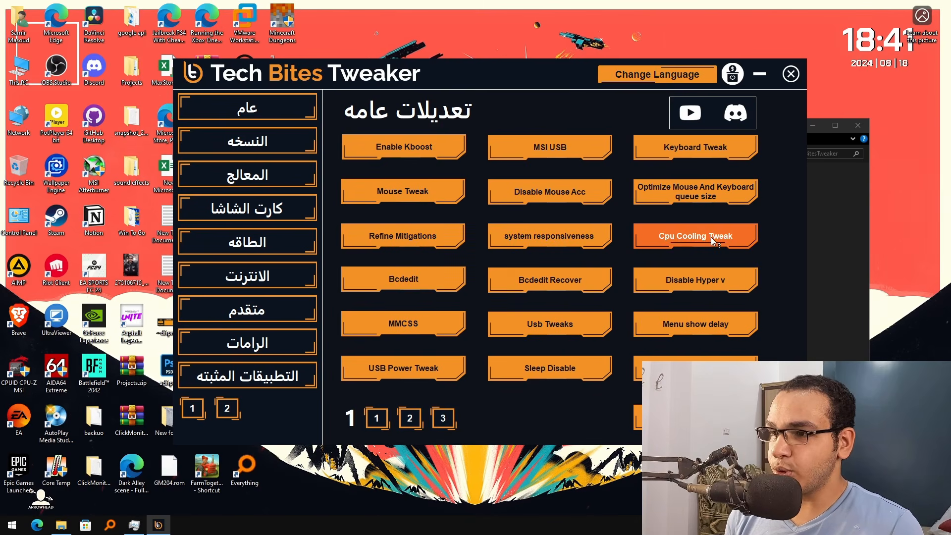
pyautogui.click(411, 278)
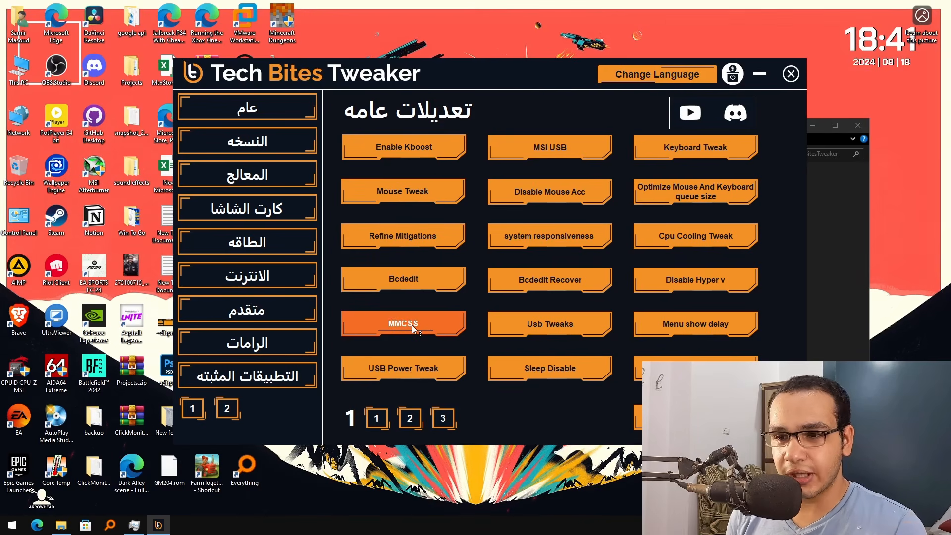
pyautogui.click(594, 328)
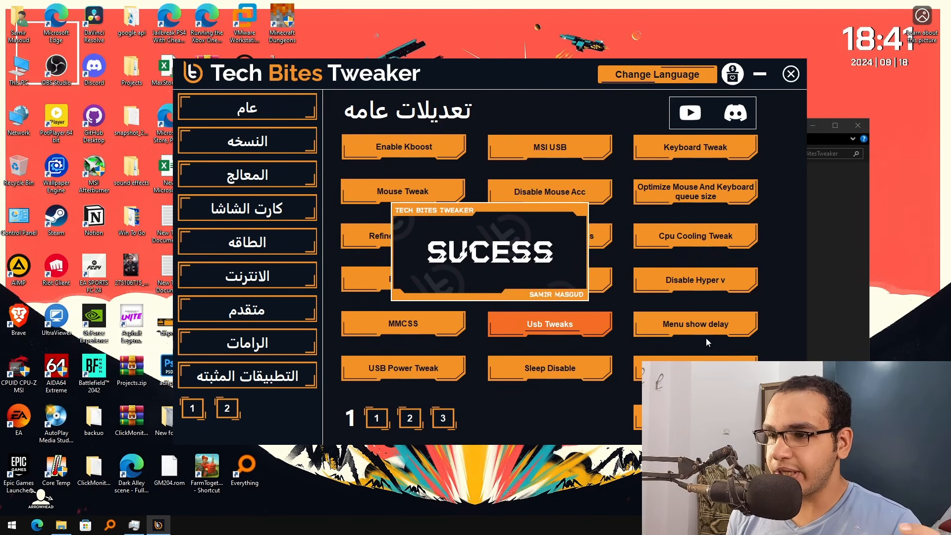
pyautogui.click(704, 327)
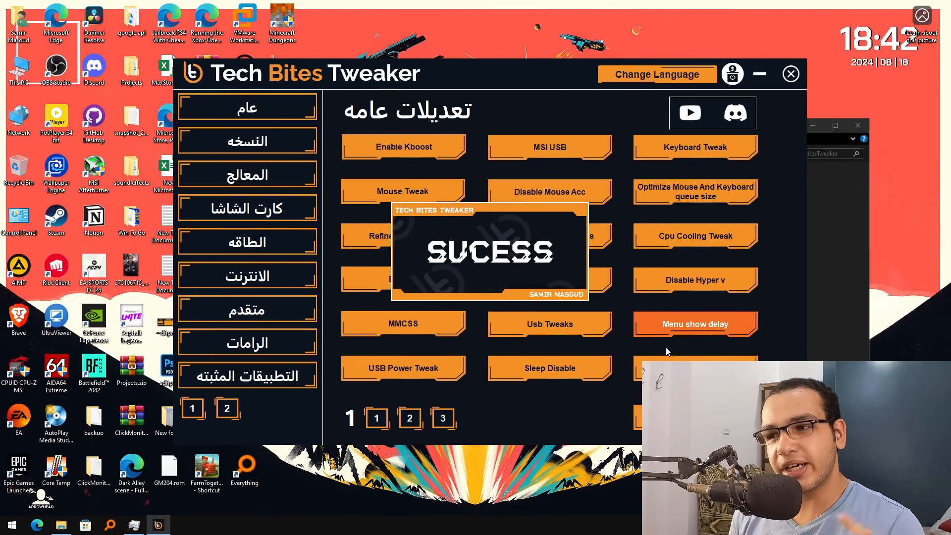
pyautogui.click(599, 367)
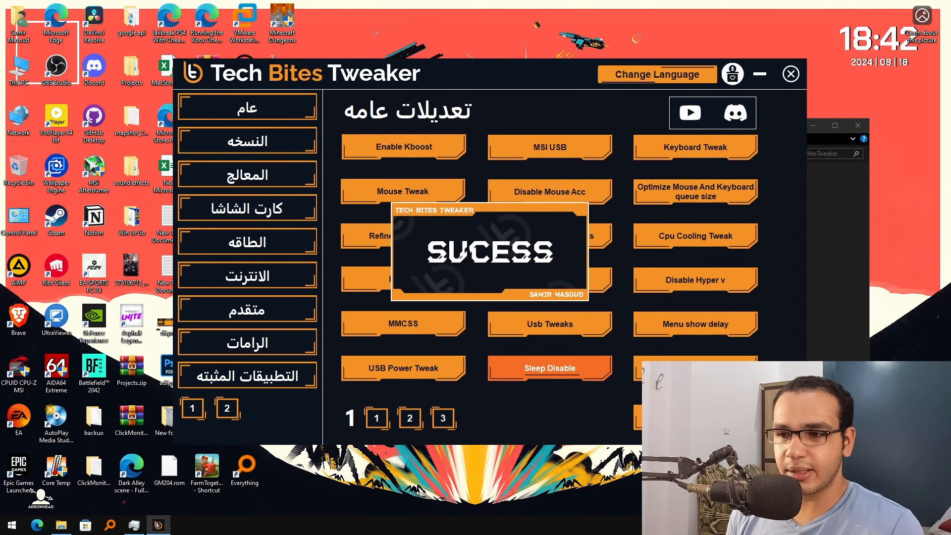
# Apply the remaining tweak on general page 1 and all tweaks on page 2, choosing Intel as the processor
pyautogui.click(697, 369)
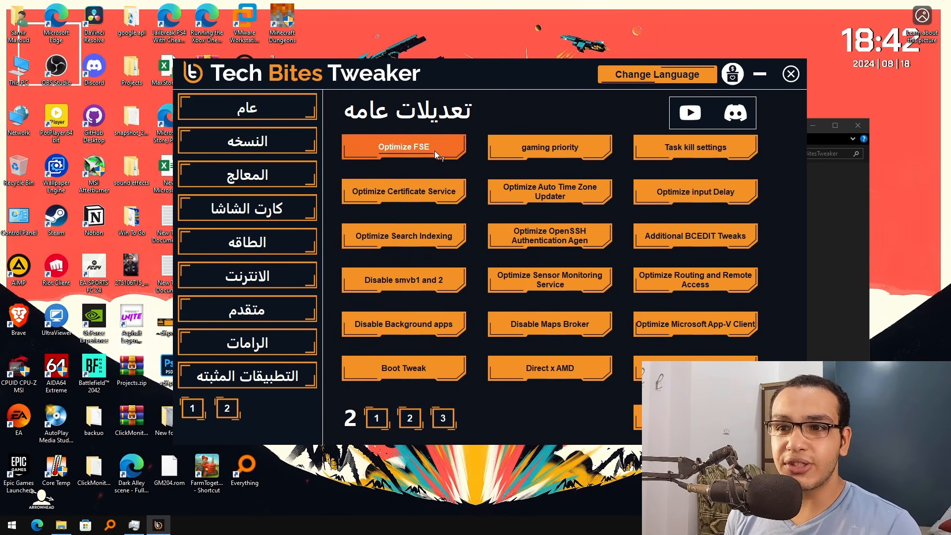
pyautogui.click(432, 150)
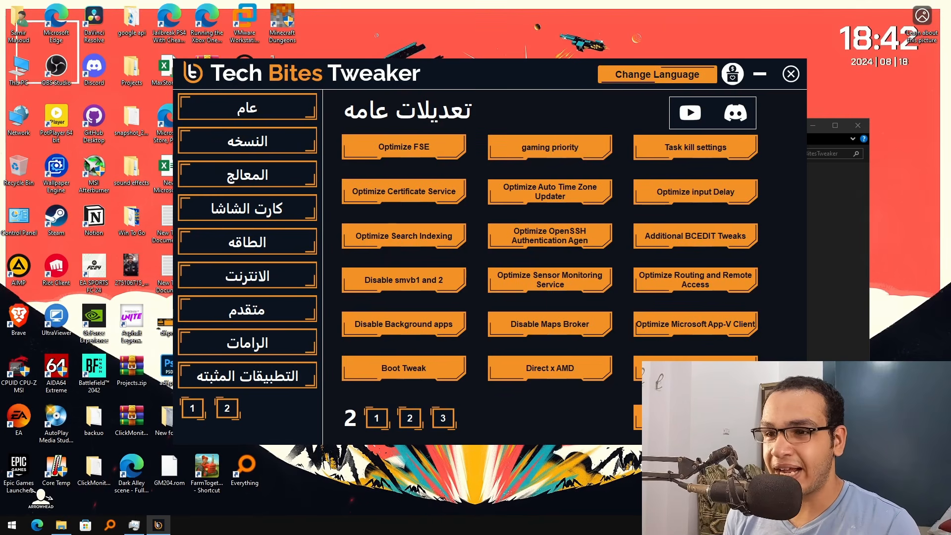
pyautogui.click(675, 417)
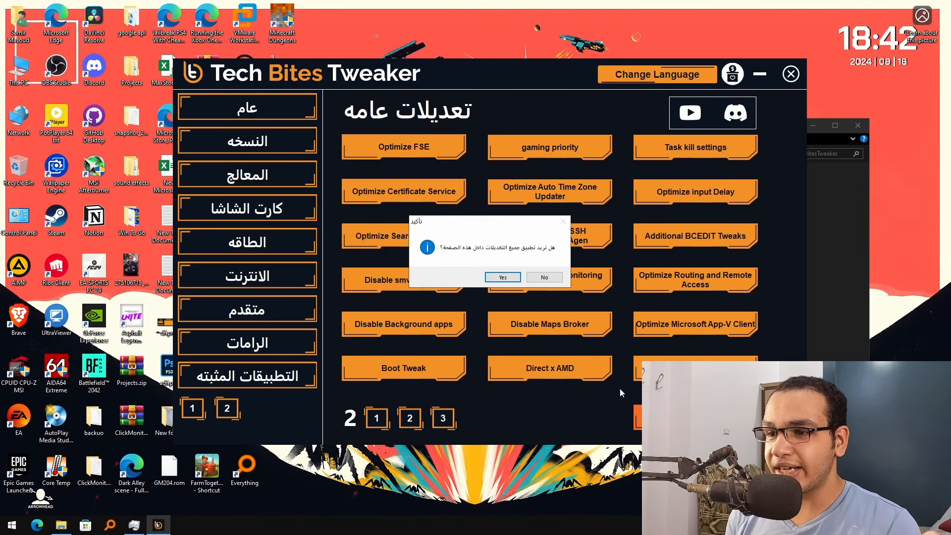
pyautogui.click(503, 278)
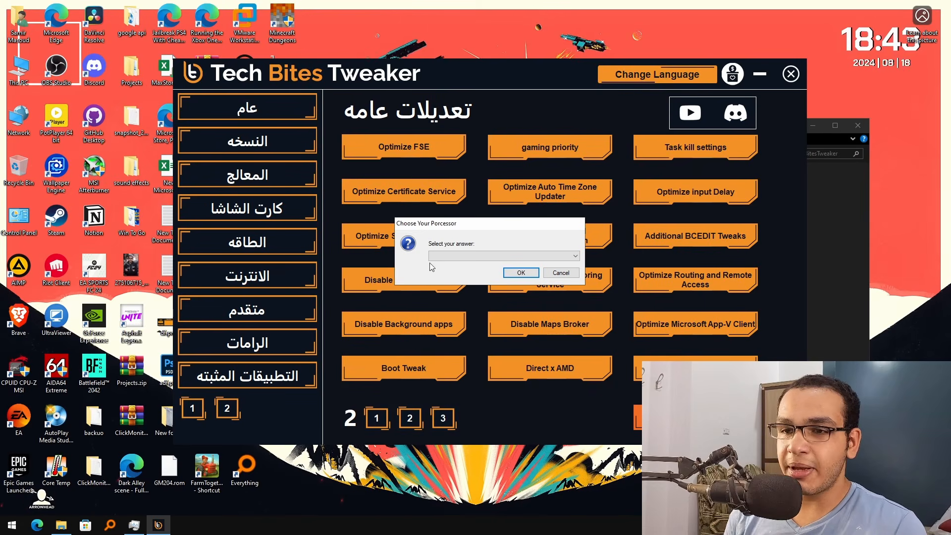
pyautogui.click(436, 256)
pyautogui.click(495, 263)
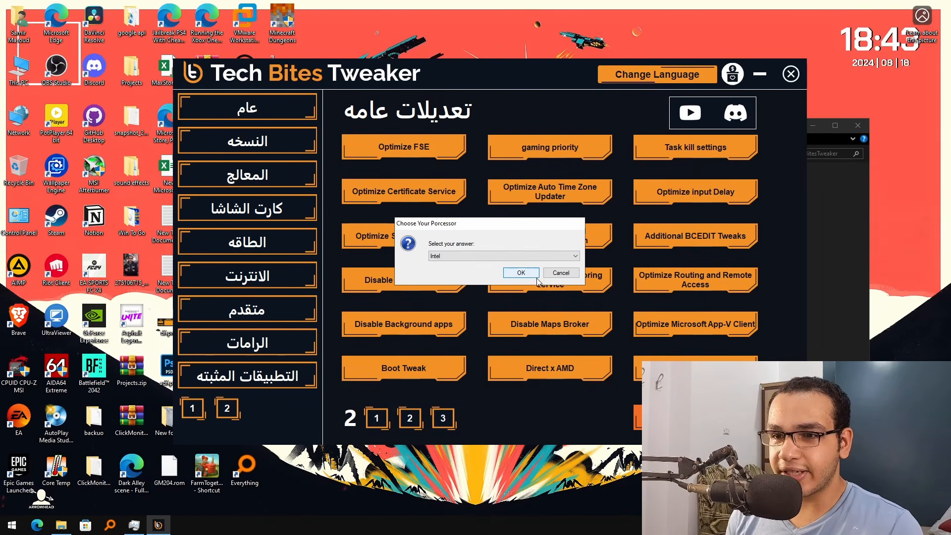
pyautogui.click(521, 273)
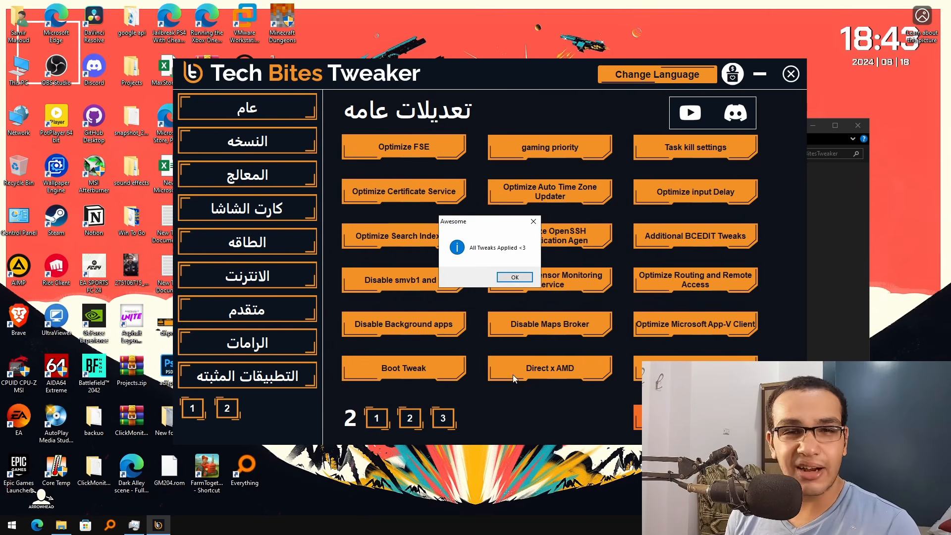
pyautogui.click(515, 277)
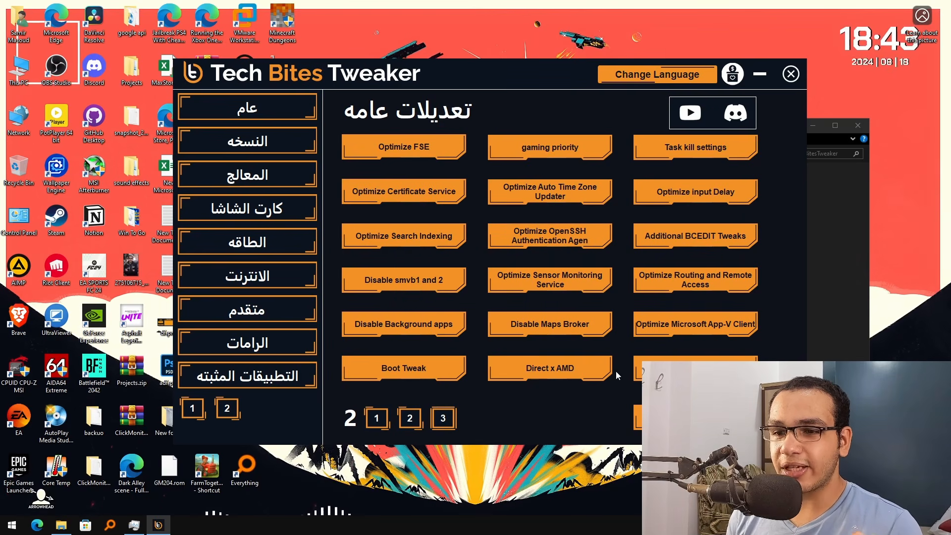
# Apply all general tweaks on page 3 and confirm their completion
pyautogui.click(443, 418)
pyautogui.click(666, 418)
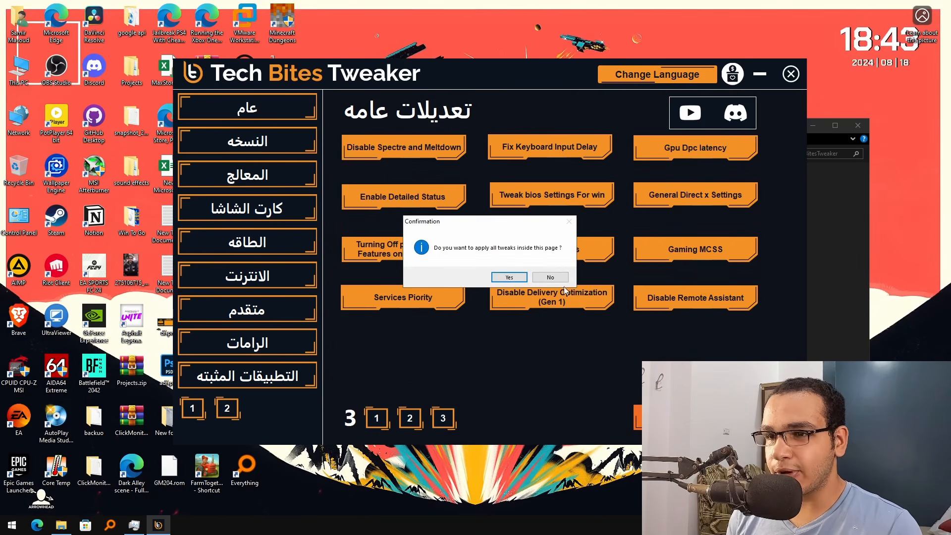
pyautogui.click(519, 278)
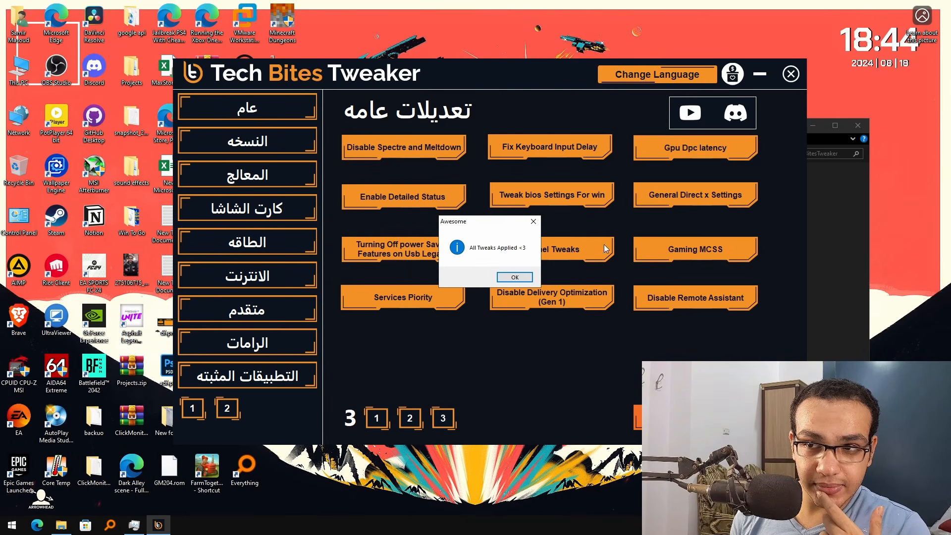
pyautogui.click(514, 277)
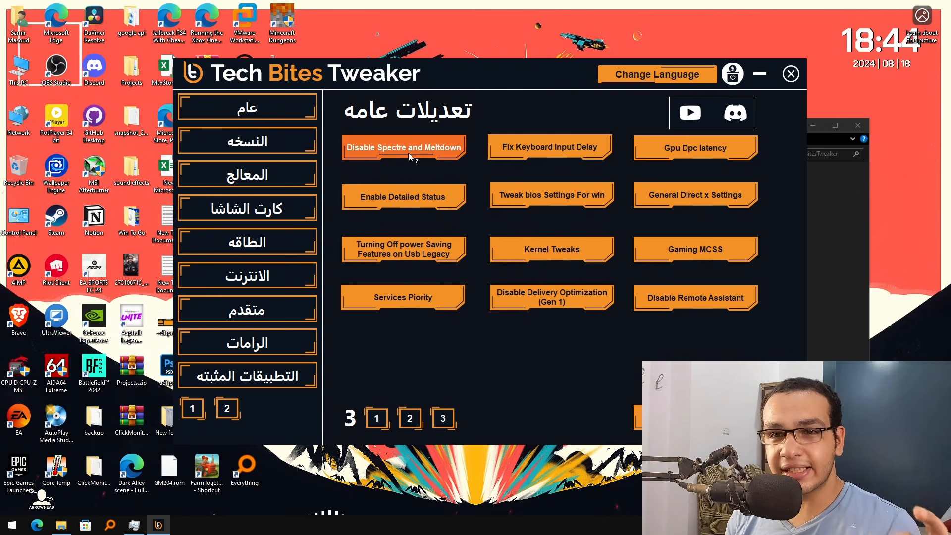
pyautogui.click(276, 114)
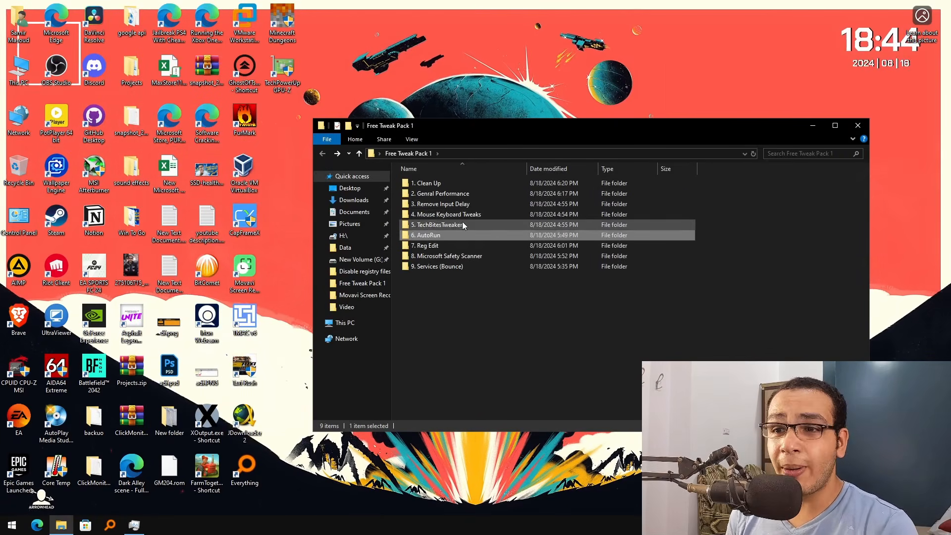
# Launch Autoruns.exe from the 6. AutoRun folder of Free Tweak Pack 1
pyautogui.doubleClick(440, 236)
pyautogui.click(443, 184)
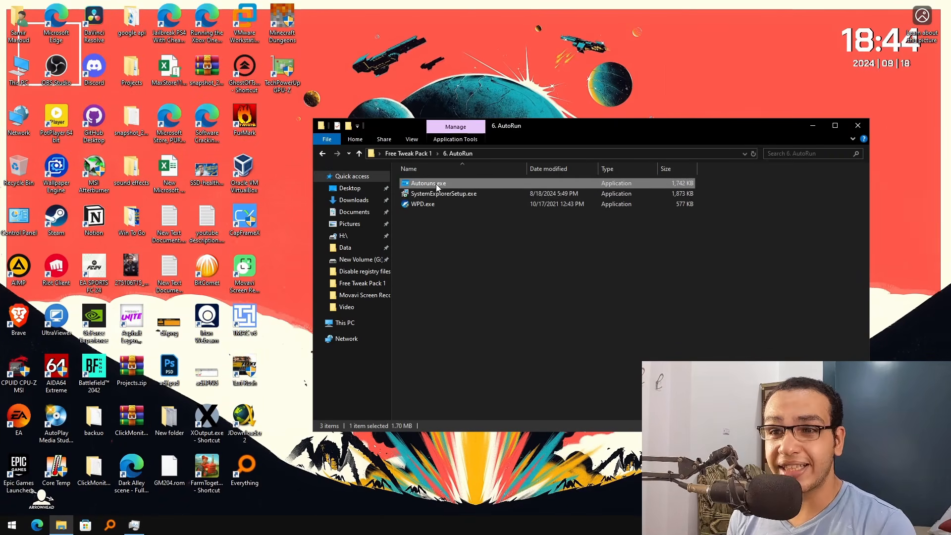
pyautogui.doubleClick(445, 184)
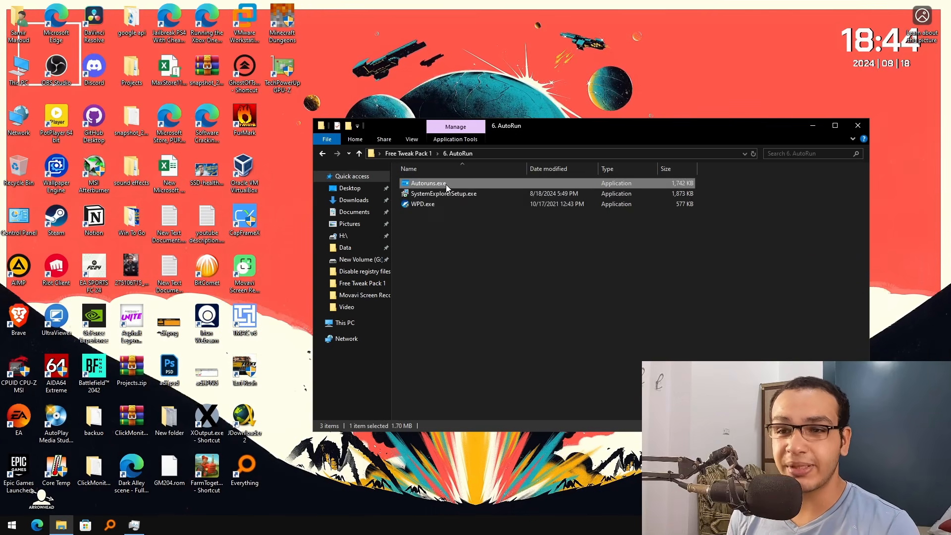
pyautogui.moveTo(435, 77); pyautogui.dragTo(491, 98)
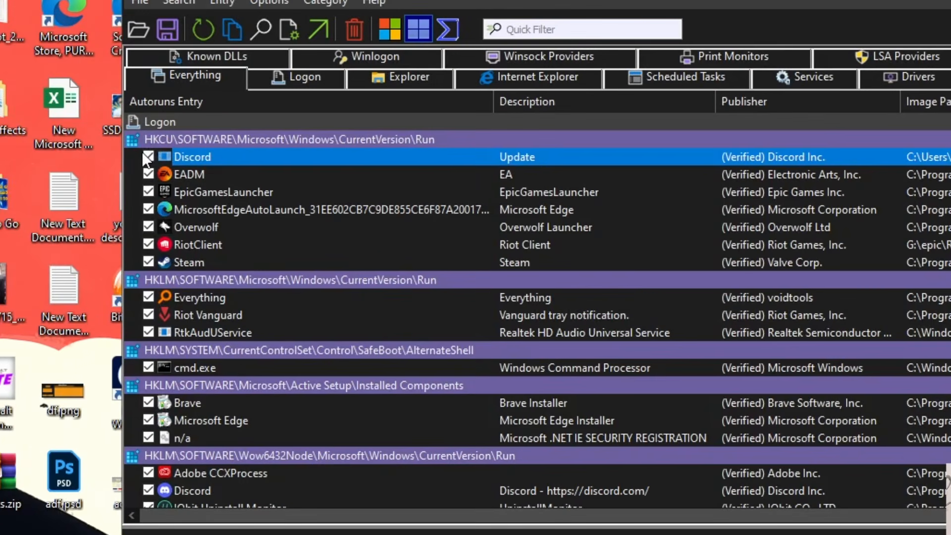
# Disable the HKCU Run startup entries Discord, EADM, EpicGamesLauncher, MicrosoftEdgeAutoLaunch, Overwolf, RiotClient and Steam
pyautogui.click(148, 157)
pyautogui.click(183, 177)
pyautogui.click(148, 174)
pyautogui.click(148, 192)
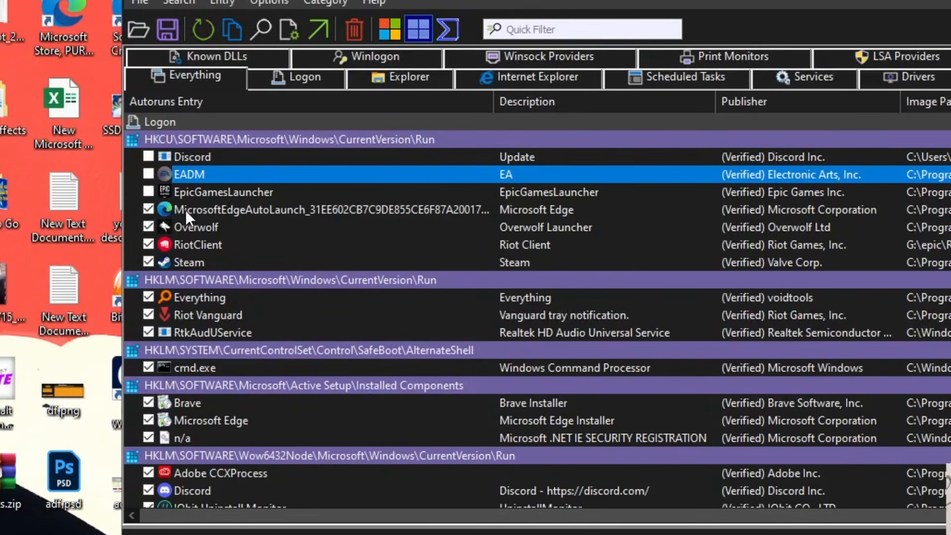
pyautogui.click(183, 211)
pyautogui.click(148, 210)
pyautogui.click(138, 229)
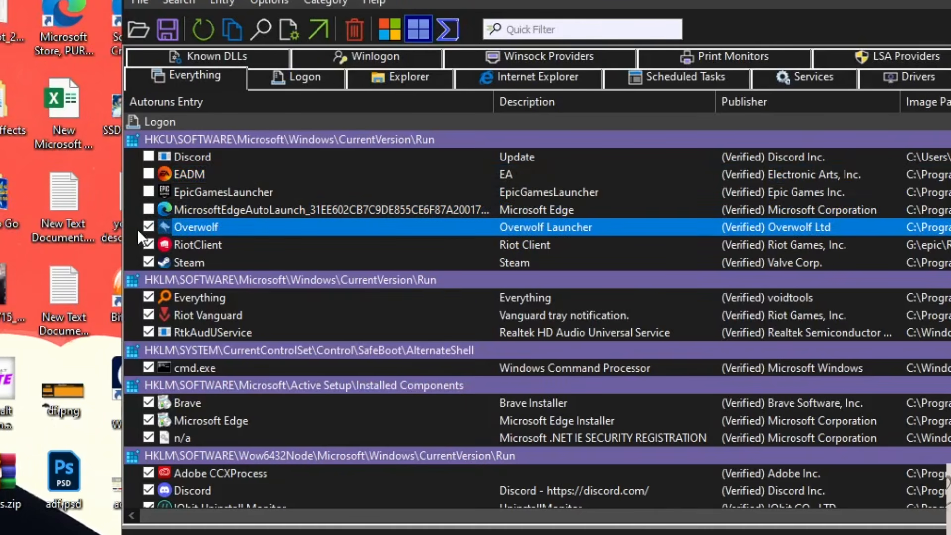
pyautogui.click(148, 244)
pyautogui.click(148, 262)
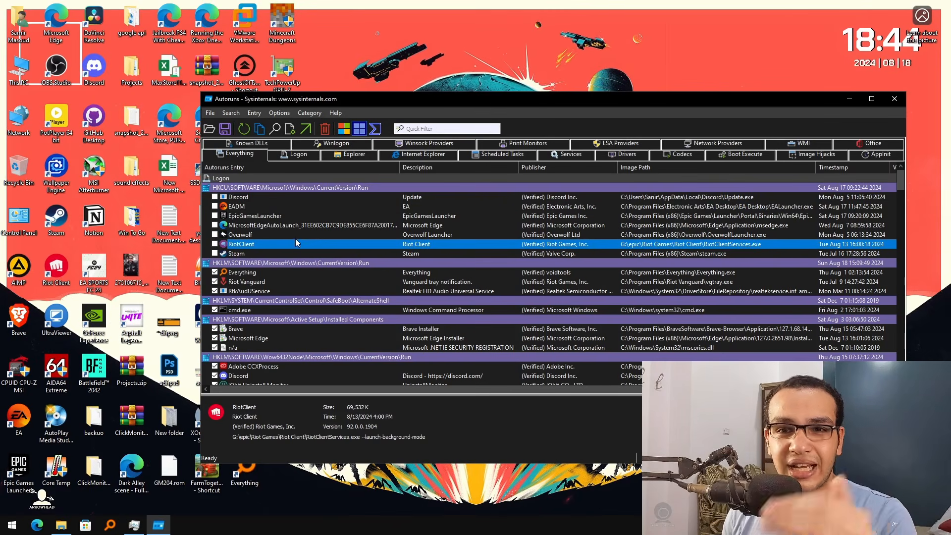
# Examine the HKLM Run, AlternateShell and Installed Components entries, from Everything and Riot Vanguard through Microsoft Edge
pyautogui.scroll(-1, 297, 238)
pyautogui.click(293, 242)
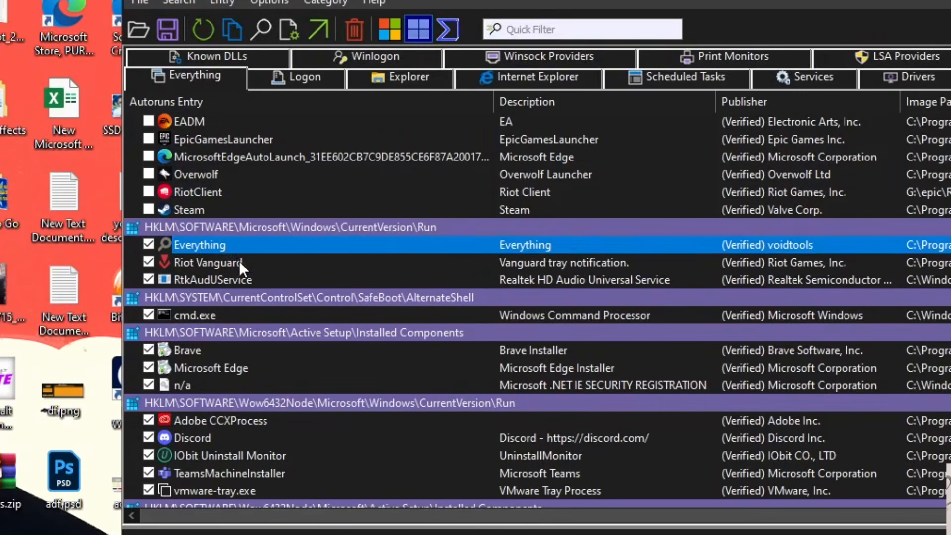
pyautogui.click(233, 261)
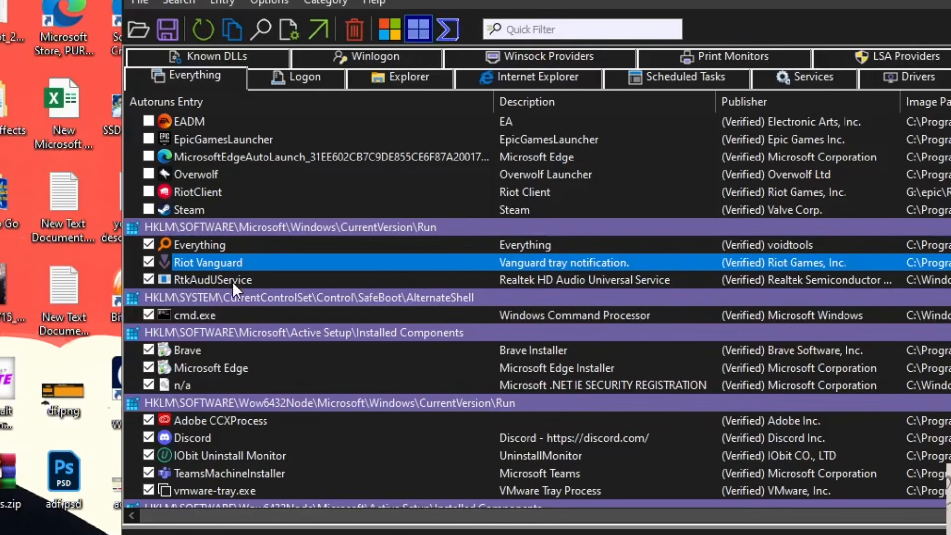
pyautogui.click(232, 278)
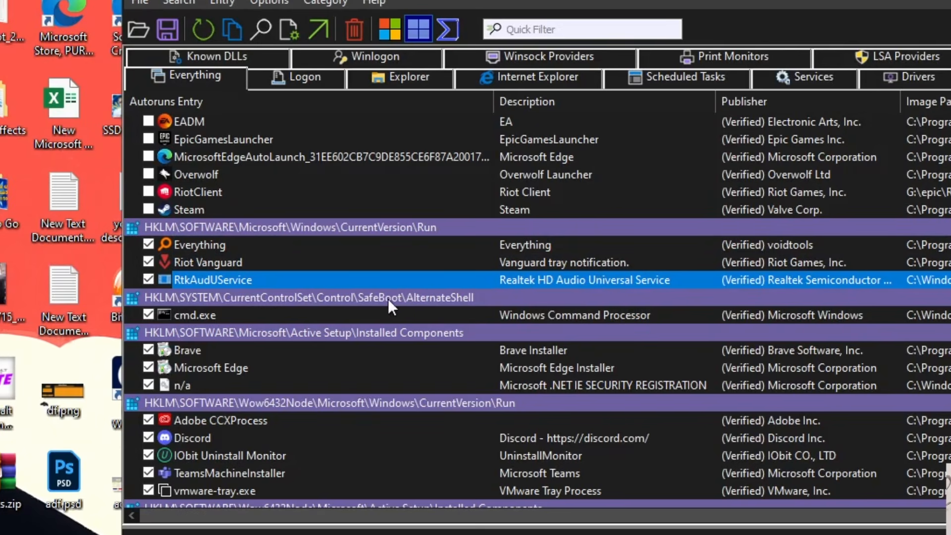
pyautogui.click(213, 315)
pyautogui.scroll(-1, 230, 294)
pyautogui.click(227, 297)
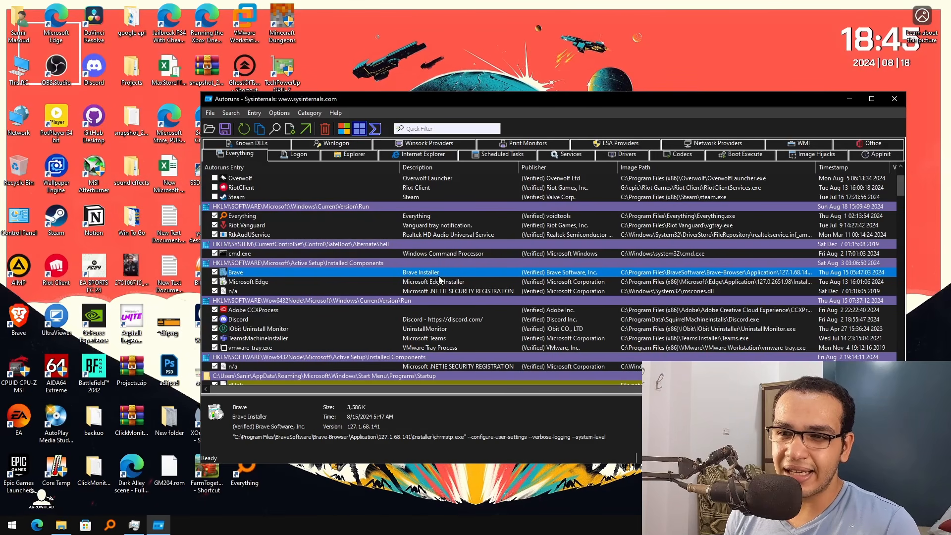
pyautogui.click(258, 282)
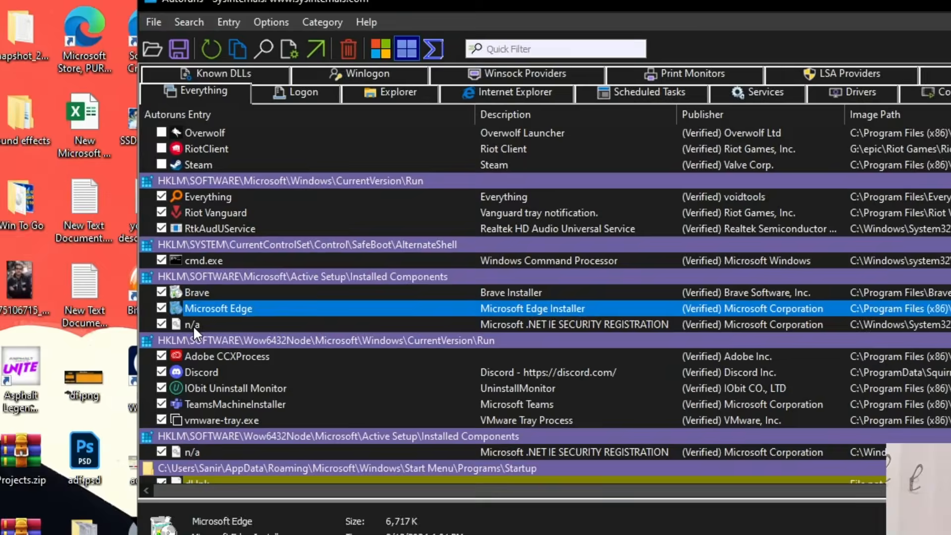
pyautogui.click(233, 293)
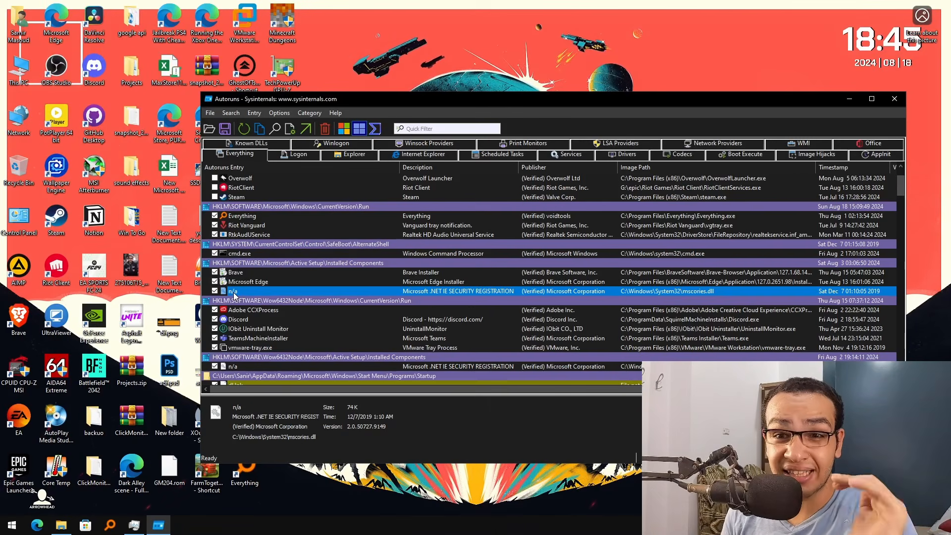
# Disable the Brave entry under Installed Components, rerunning Autoruns with administrator rights to allow the change
pyautogui.click(236, 272)
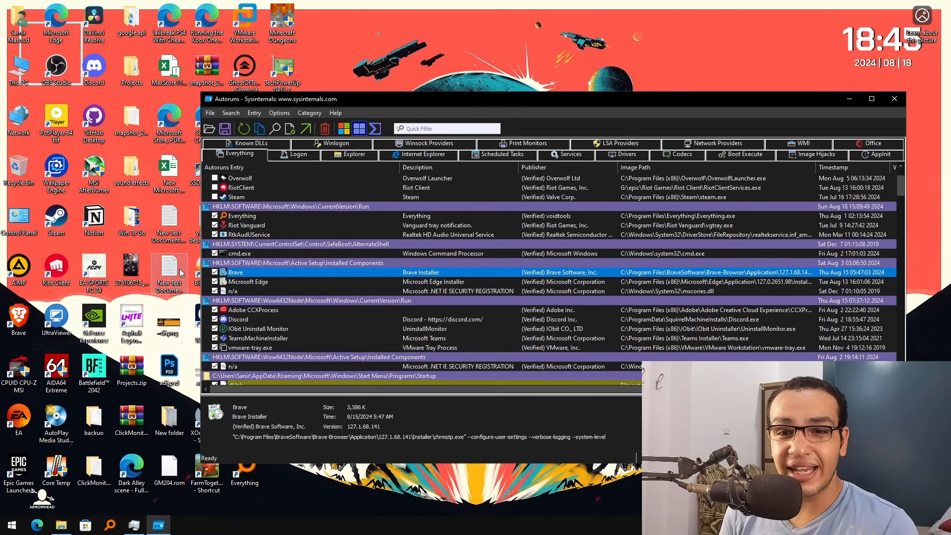
pyautogui.click(215, 272)
pyautogui.click(283, 197)
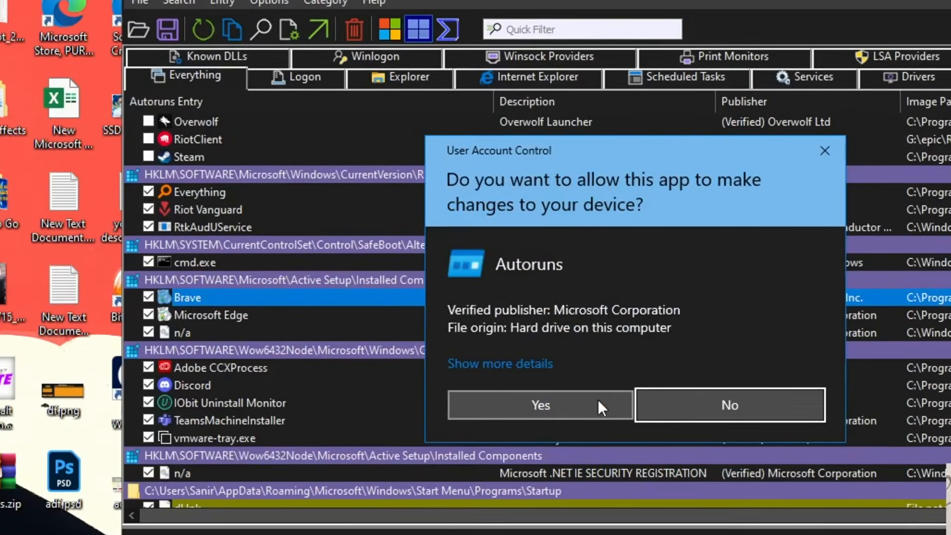
pyautogui.click(488, 361)
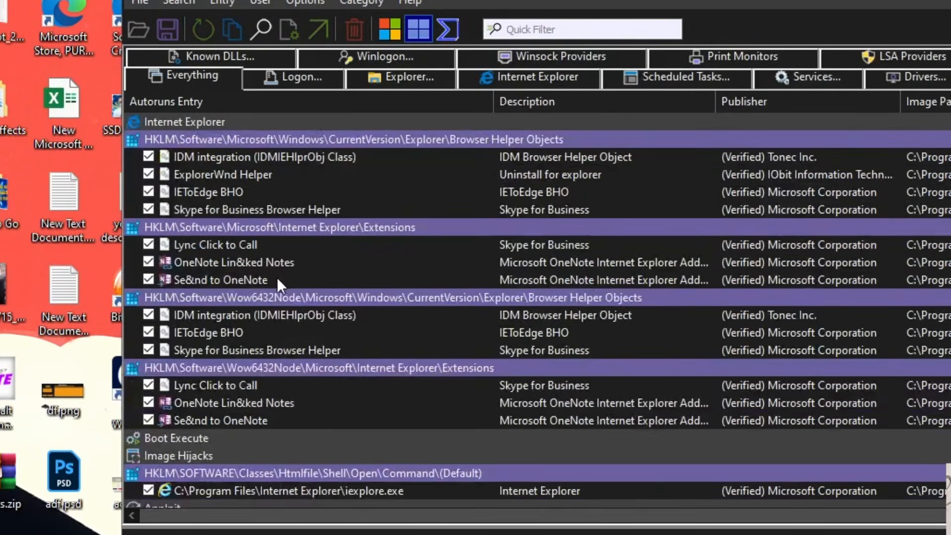
# Disable Adobe CCXProcess, IObit Uninstall Monitor and TeamsMachineInstaller under the Wow6432Node Run key
pyautogui.scroll(-2, 280, 349)
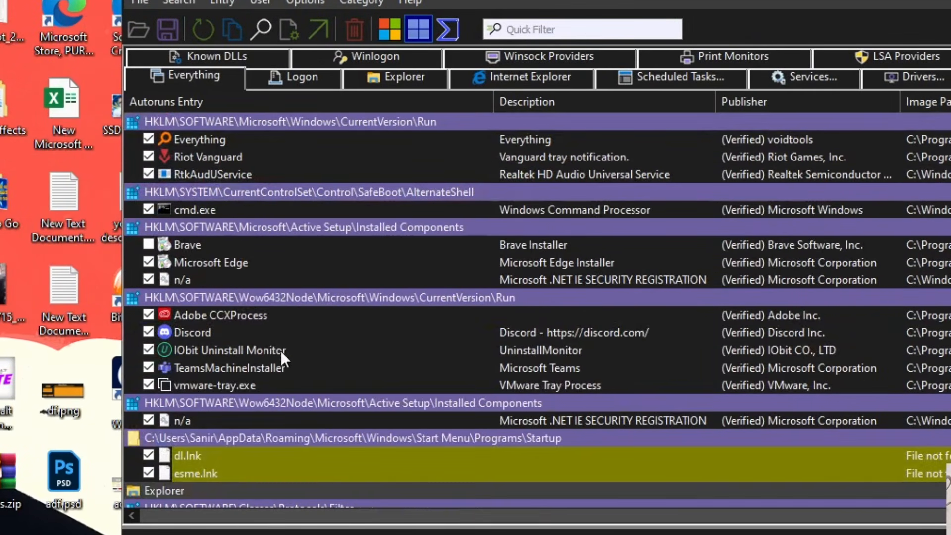
pyautogui.click(196, 316)
pyautogui.scroll(-1, 218, 335)
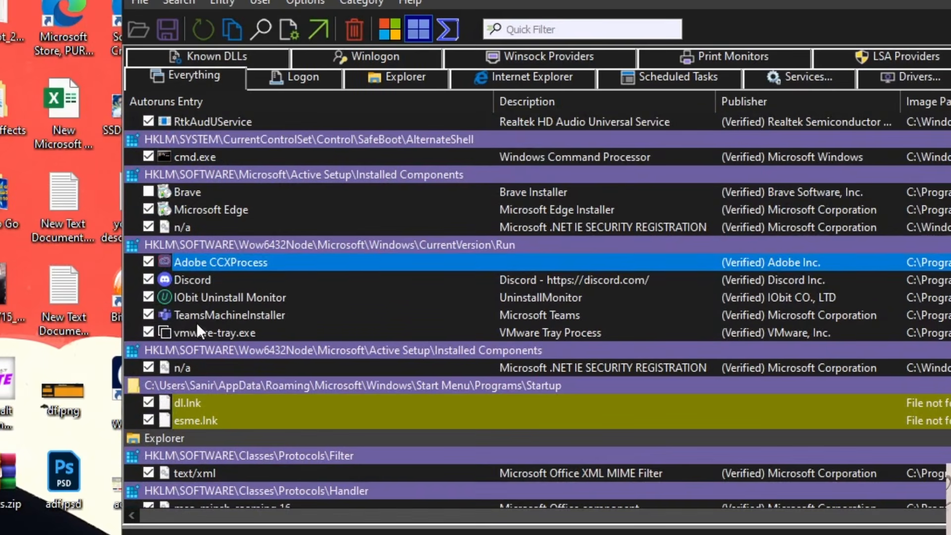
pyautogui.click(200, 286)
pyautogui.click(179, 268)
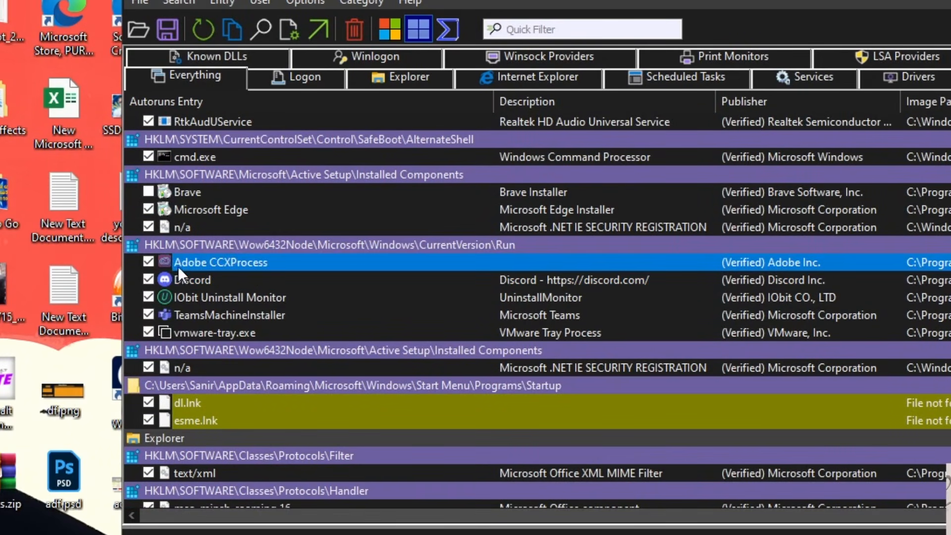
pyautogui.click(152, 262)
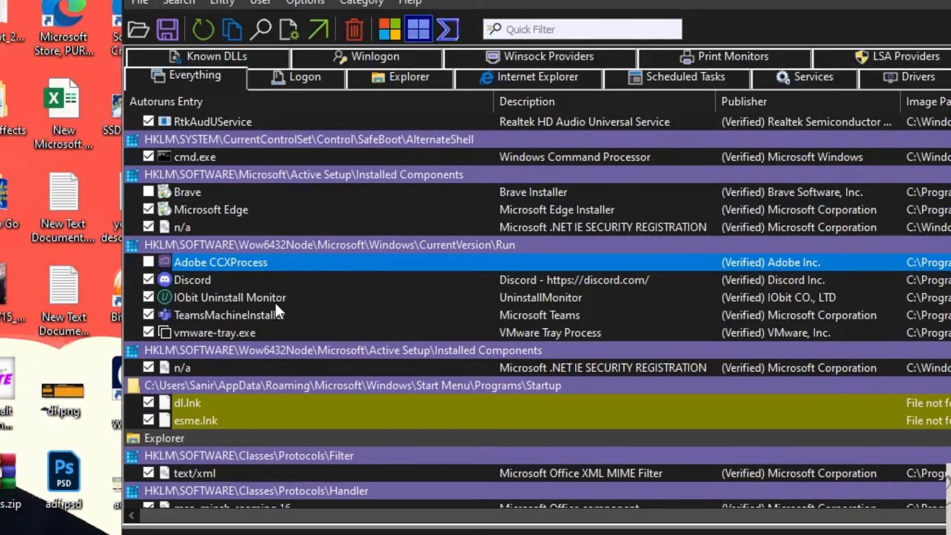
pyautogui.click(219, 301)
pyautogui.click(153, 300)
pyautogui.click(201, 286)
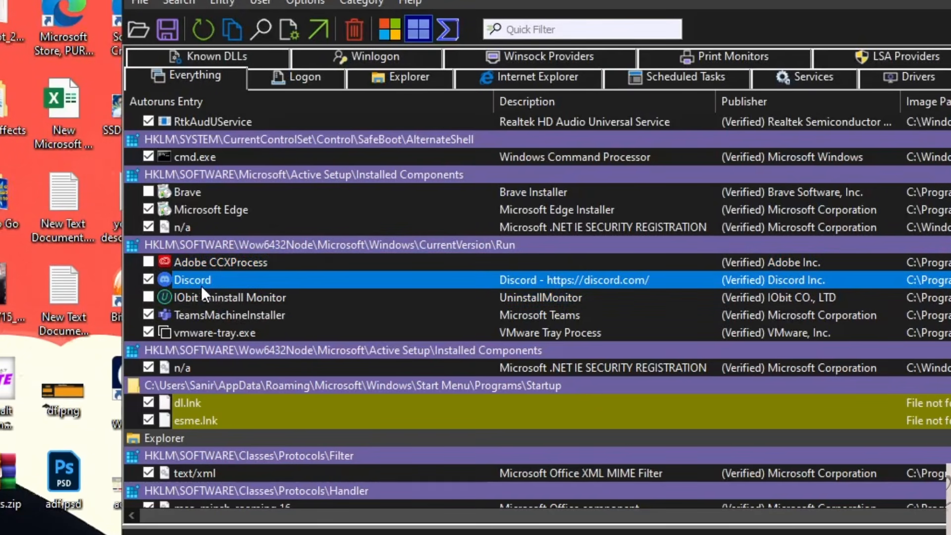
pyautogui.click(213, 312)
pyautogui.click(152, 316)
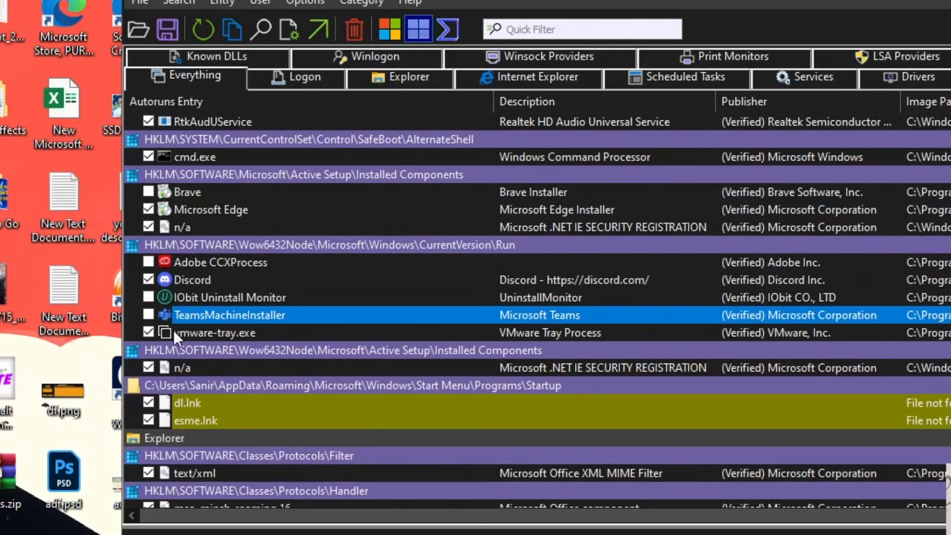
# Examine the Startup folder, Explorer protocol and shell extension entries, and the Internet Explorer Browser Helper Objects
pyautogui.click(270, 368)
pyautogui.scroll(-2, 267, 368)
pyautogui.click(256, 359)
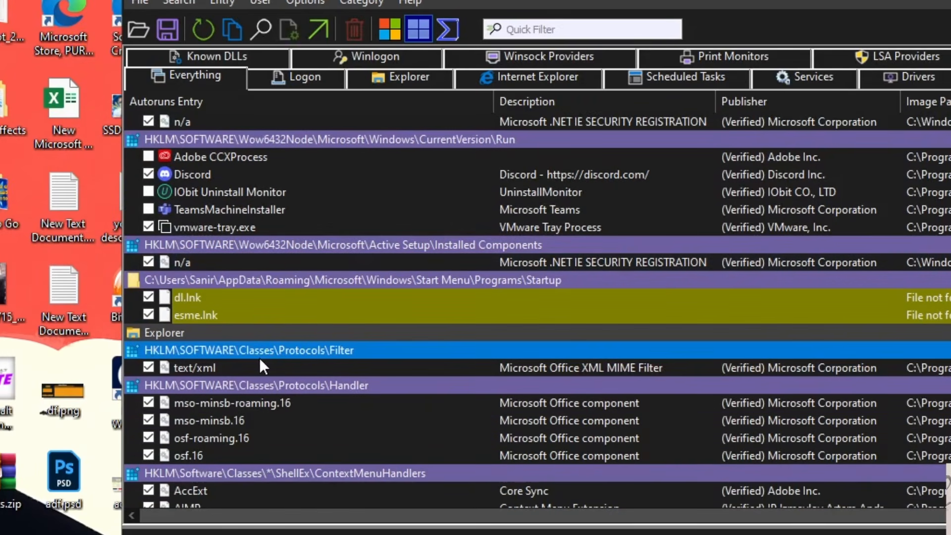
pyautogui.click(287, 374)
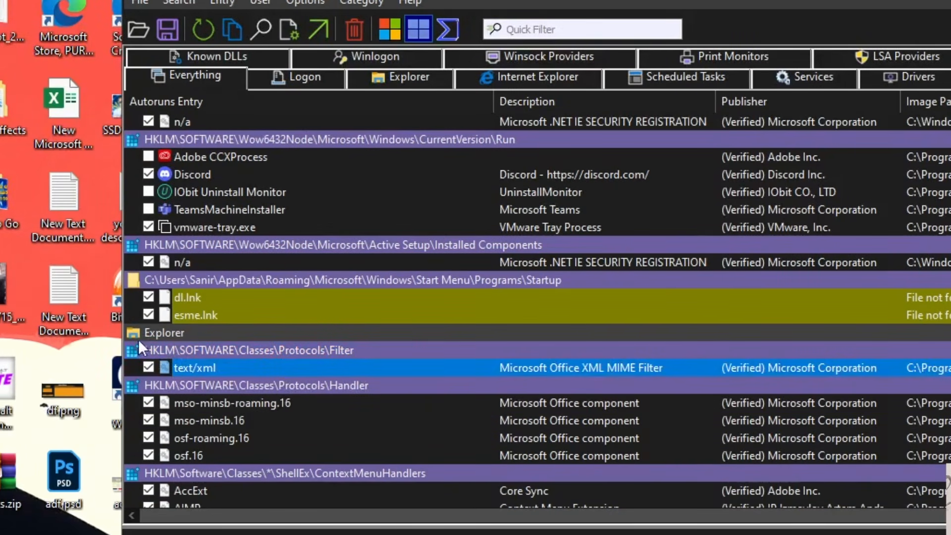
pyautogui.scroll(-2, 236, 394)
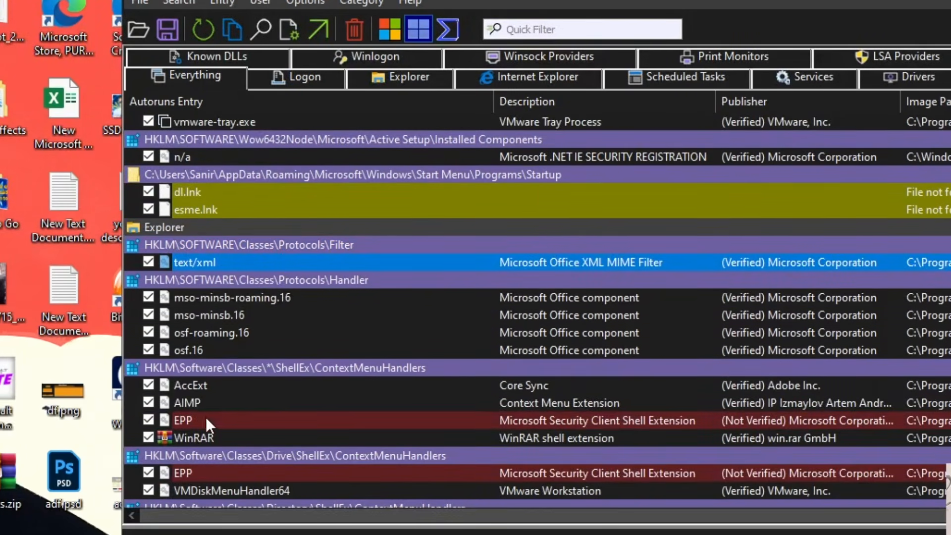
pyautogui.click(222, 402)
pyautogui.scroll(-2, 223, 404)
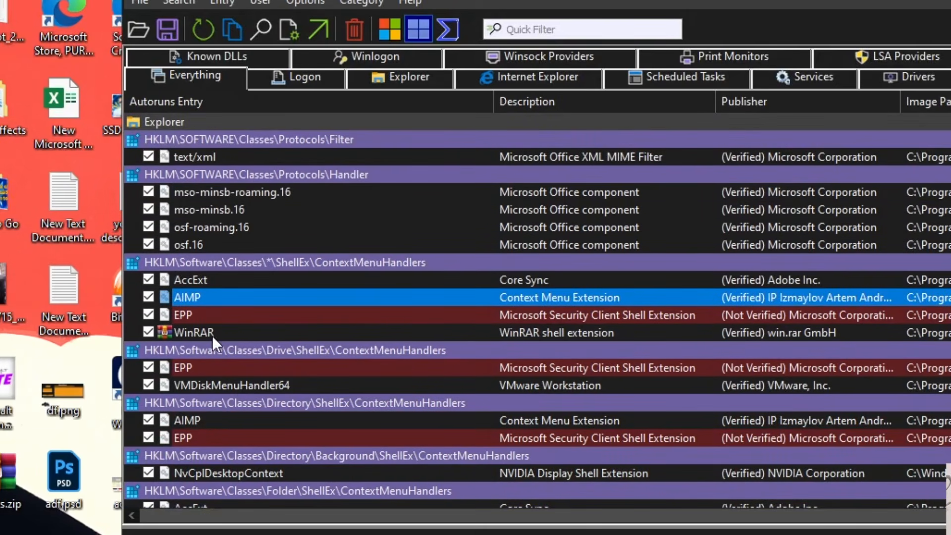
pyautogui.scroll(-1, 238, 435)
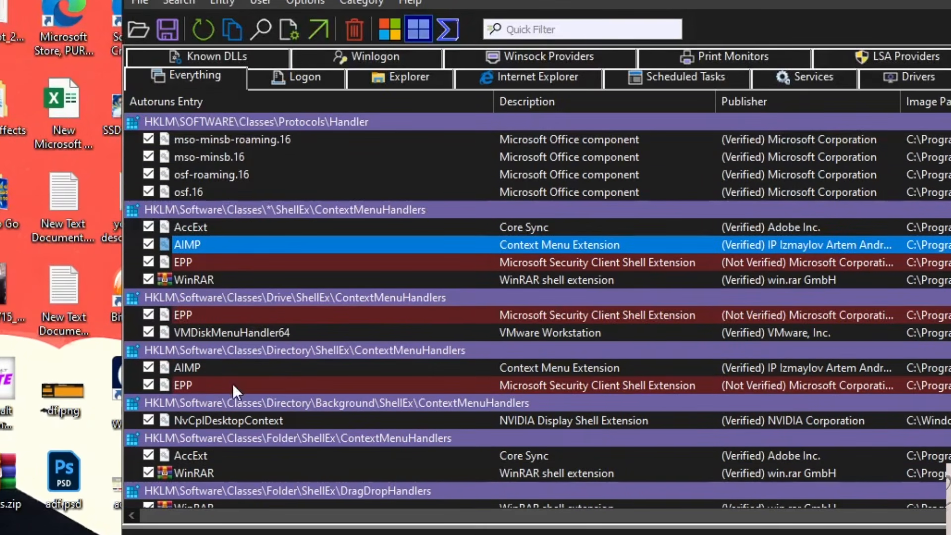
pyautogui.scroll(-1, 250, 370)
pyautogui.scroll(-4, 258, 367)
pyautogui.click(228, 386)
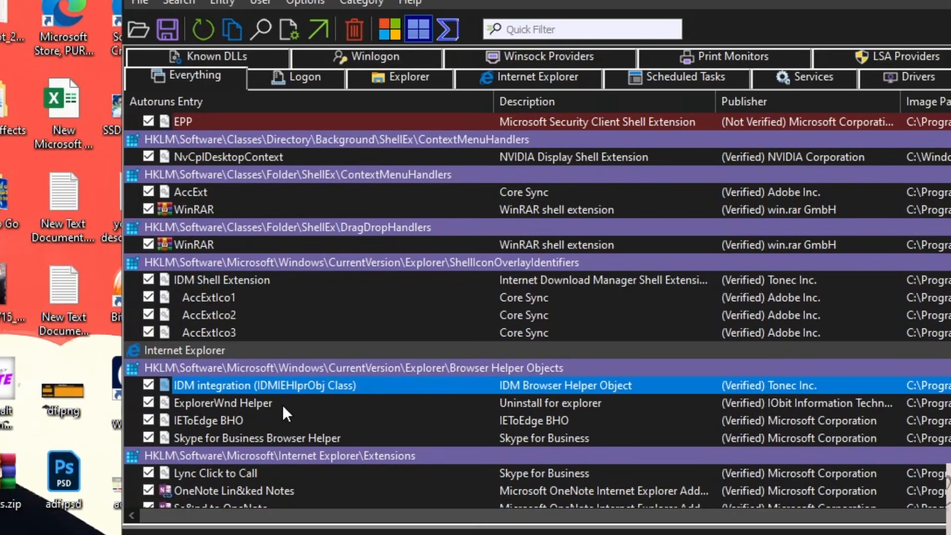
pyautogui.scroll(-1, 281, 403)
pyautogui.scroll(-2, 263, 383)
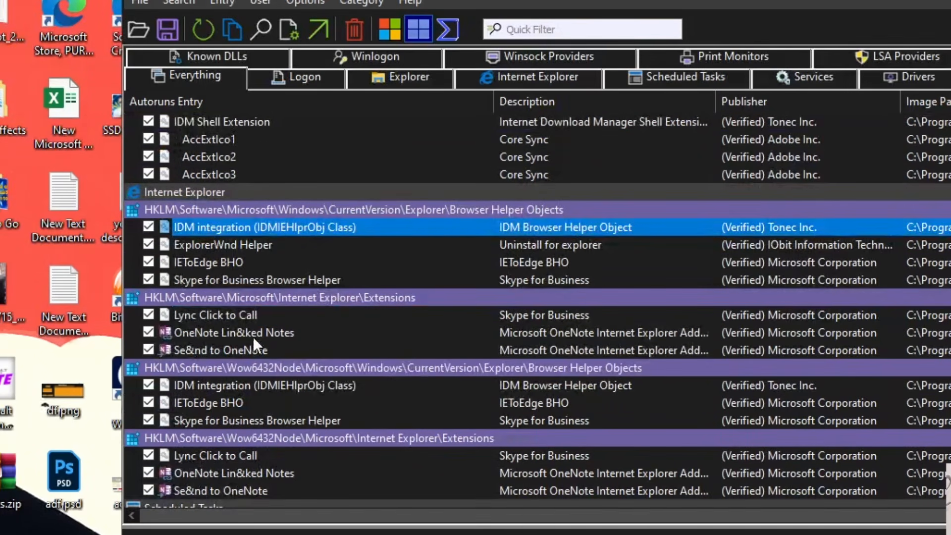
# Disable Skype for Business Browser Helper under the Wow6432Node Browser Helper Objects key, and check the neighbouring OneNote extensions
pyautogui.click(250, 350)
pyautogui.click(248, 386)
pyautogui.scroll(-2, 297, 367)
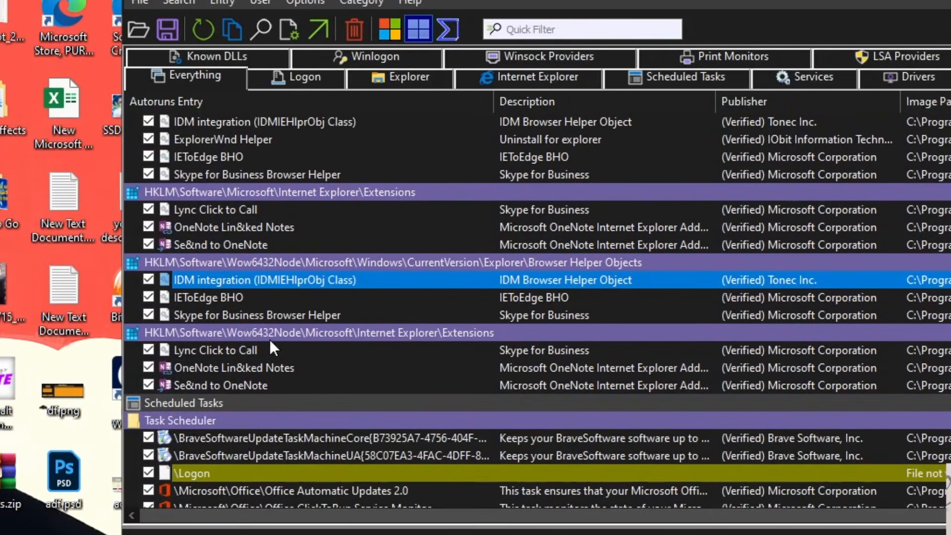
pyautogui.click(213, 317)
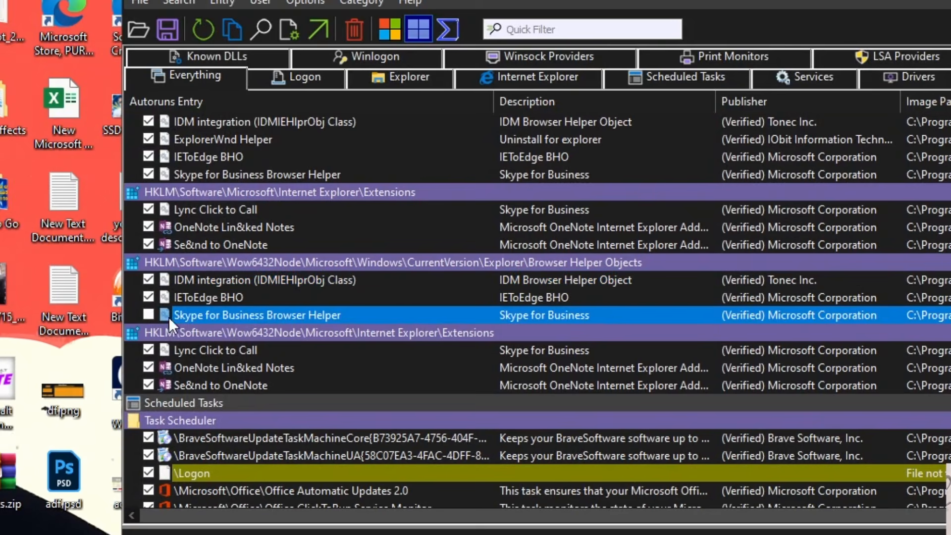
pyautogui.click(218, 368)
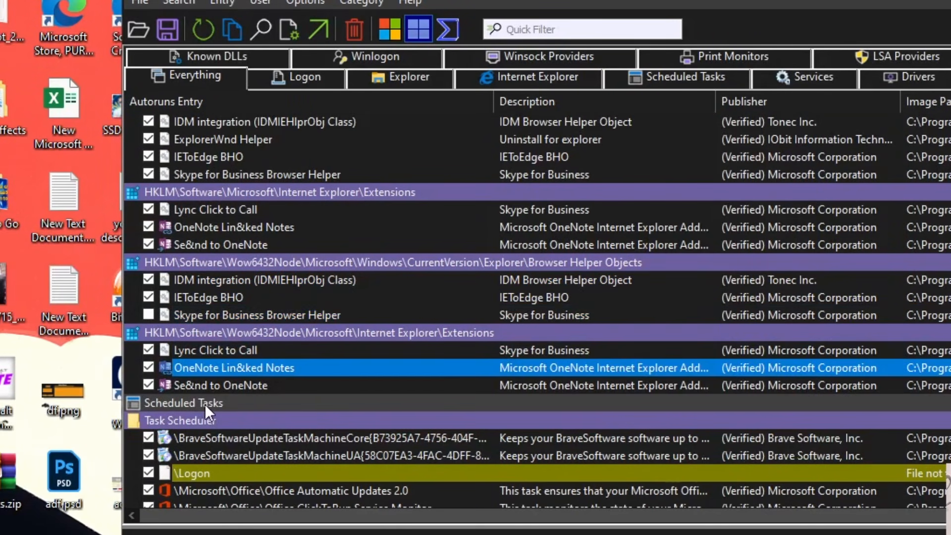
pyautogui.click(206, 389)
# Disable the BraveSoftwareUpdateTaskMachineCore and BraveSoftwareUpdateTaskMachineUA scheduled tasks
pyautogui.scroll(-1, 231, 450)
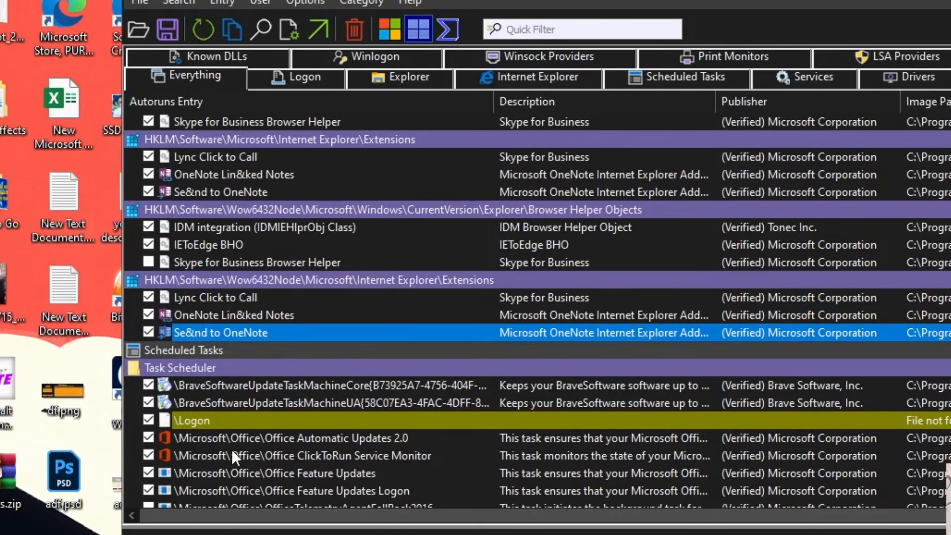
pyautogui.click(235, 391)
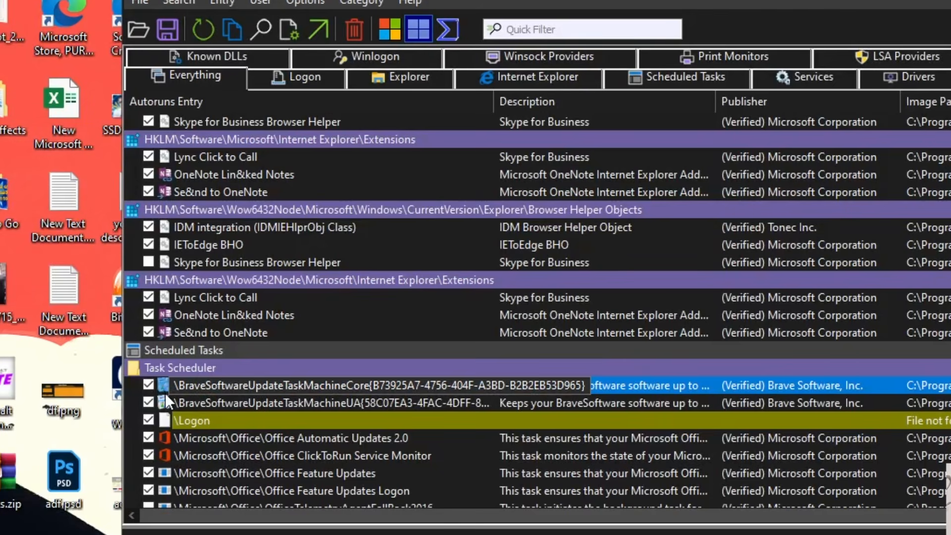
pyautogui.click(147, 386)
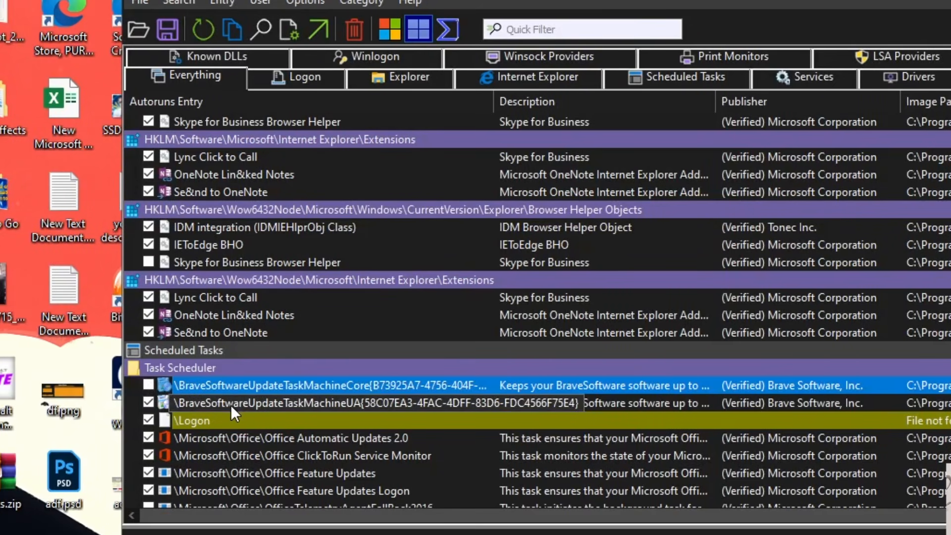
pyautogui.click(230, 404)
pyautogui.click(147, 403)
# Disable the Office Automatic Updates 2.0, Office Feature Updates and Office Feature Updates Logon scheduled tasks
pyautogui.scroll(-1, 243, 424)
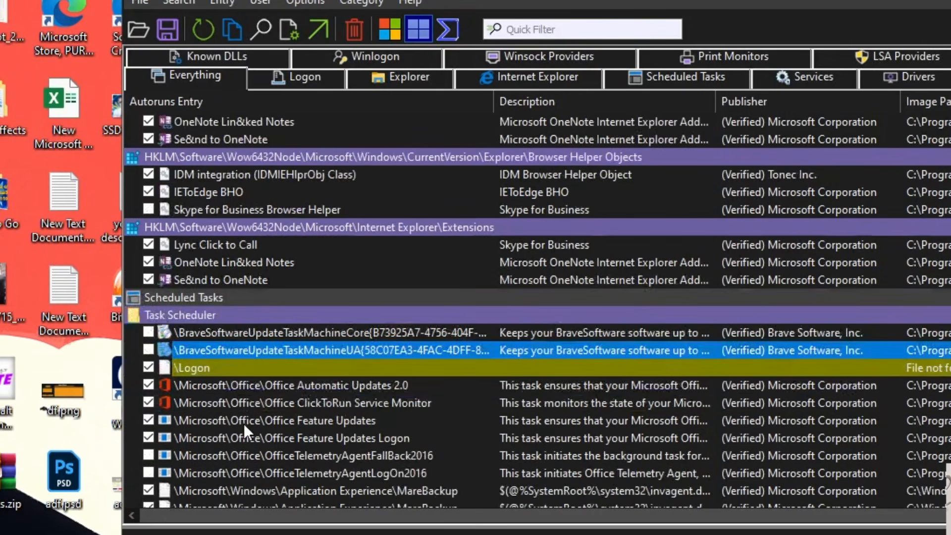
pyautogui.click(224, 384)
pyautogui.click(148, 386)
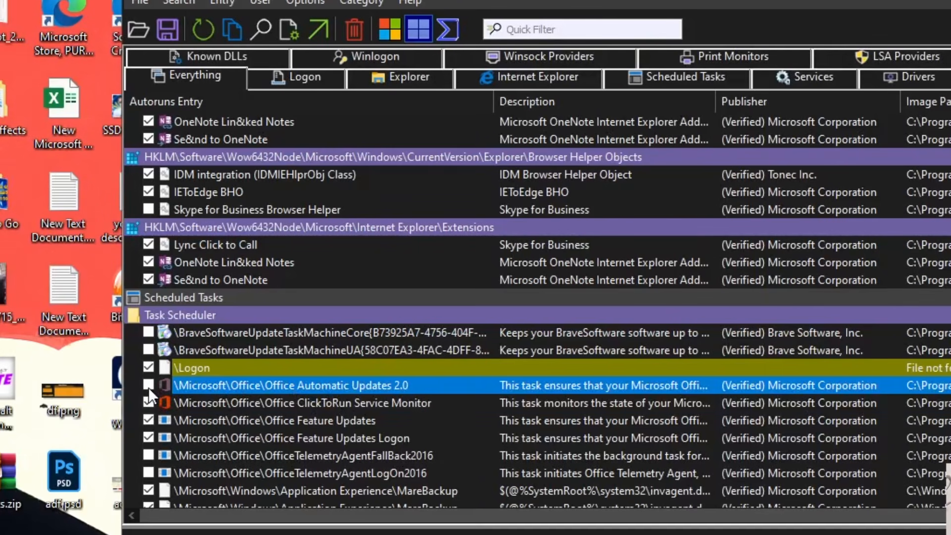
pyautogui.click(285, 401)
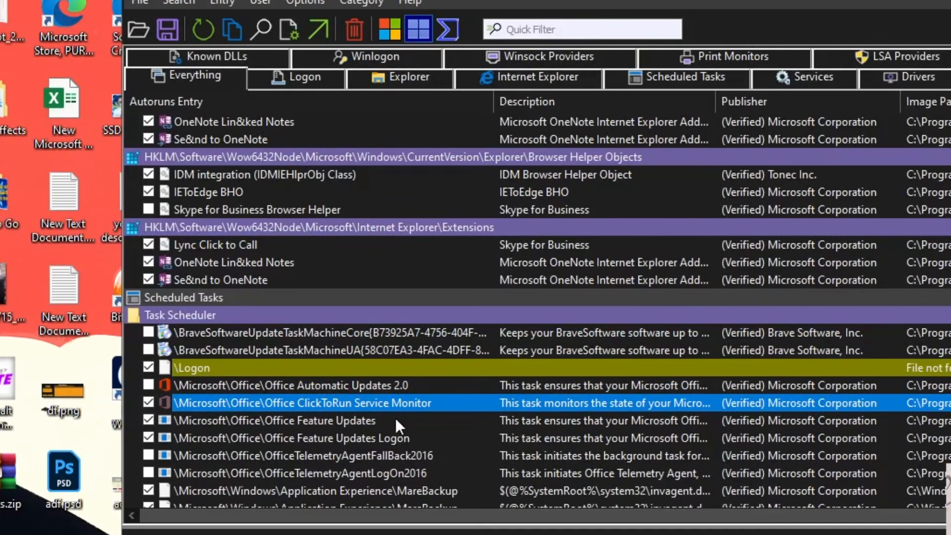
pyautogui.click(279, 428)
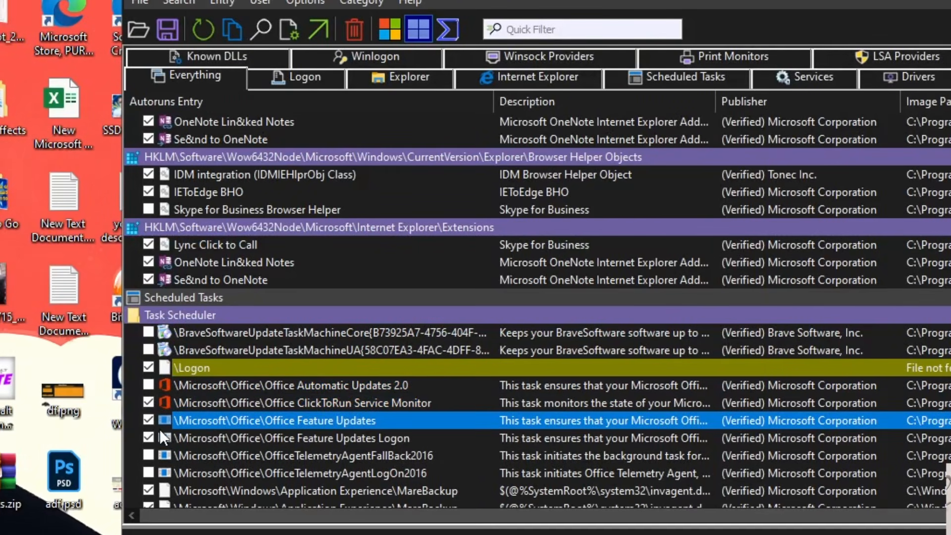
pyautogui.click(148, 421)
pyautogui.click(149, 438)
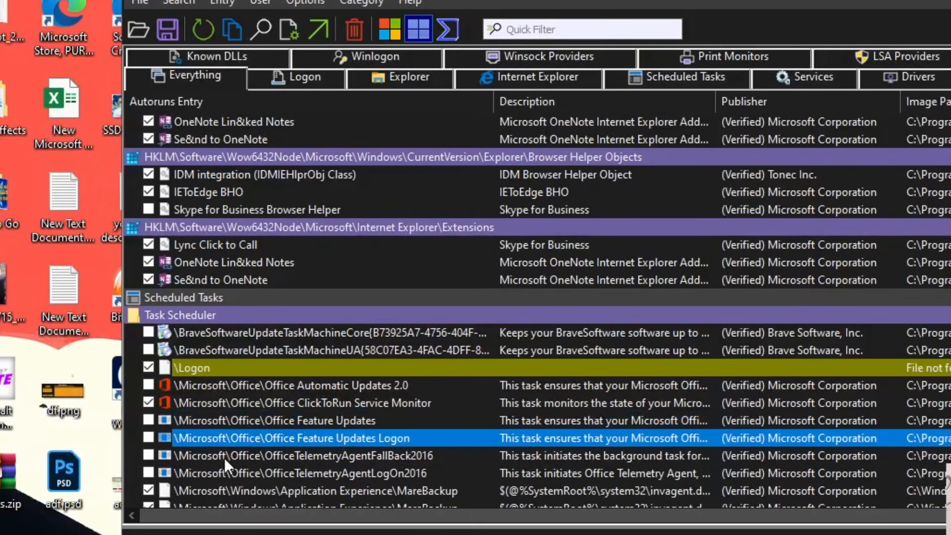
# Examine the scheduled tasks from MareBackup and Windows Media Sharing through Microsoft Edge, MSI Task Host and NVIDIA NvNodeLauncher
pyautogui.scroll(-1, 220, 454)
pyautogui.click(253, 440)
pyautogui.scroll(-1, 317, 478)
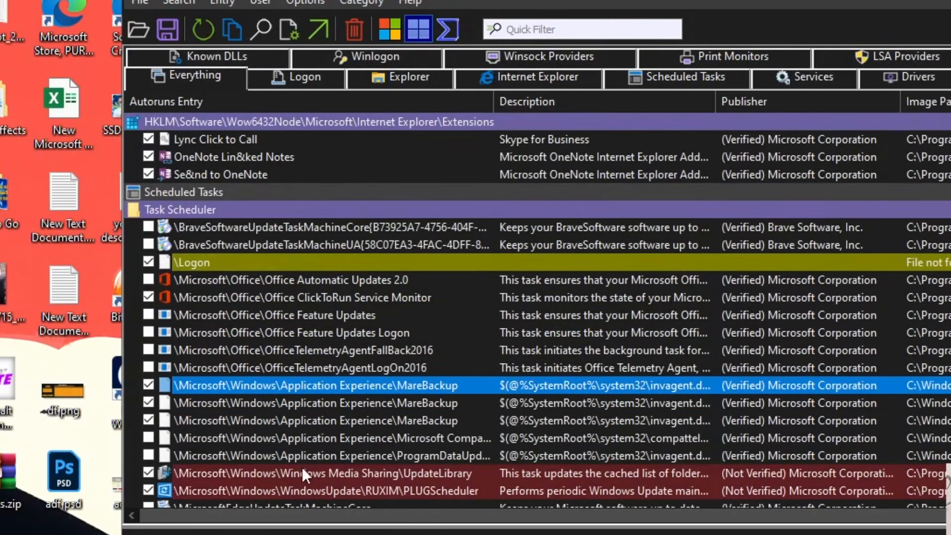
pyautogui.click(302, 468)
pyautogui.scroll(-1, 305, 468)
pyautogui.click(301, 455)
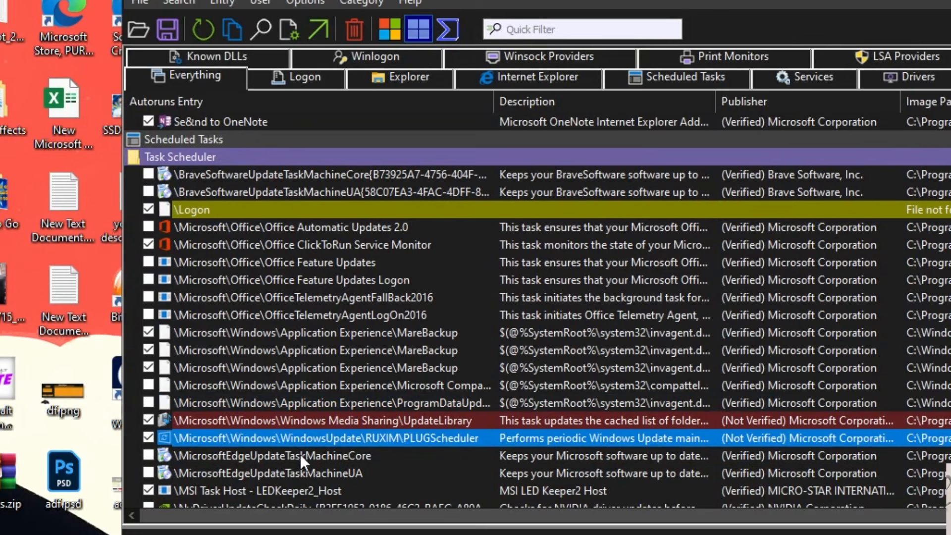
pyautogui.click(341, 427)
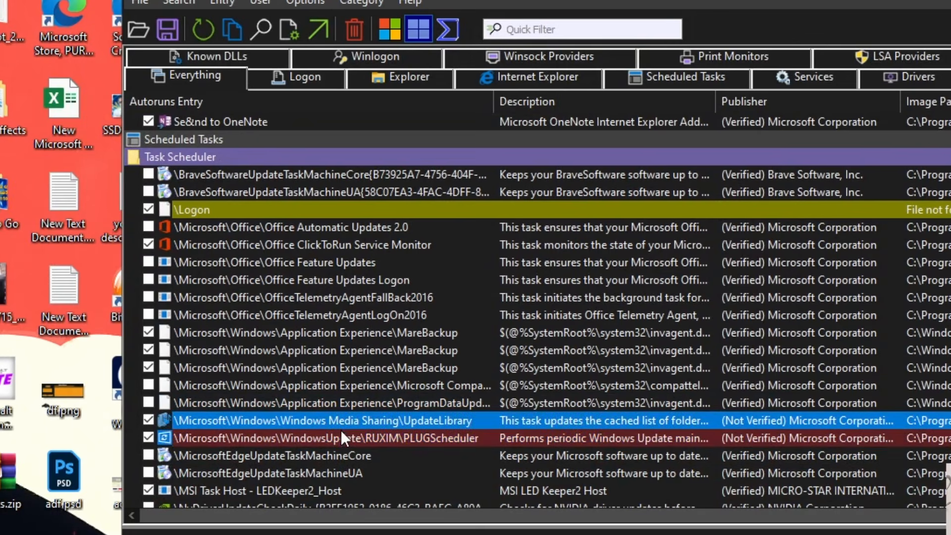
pyautogui.click(247, 439)
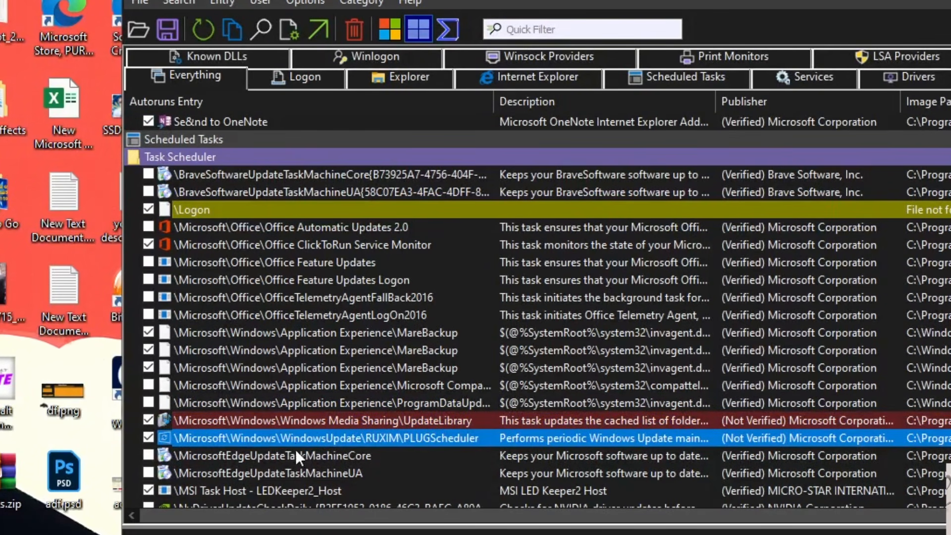
pyautogui.scroll(-1, 295, 449)
pyautogui.click(242, 433)
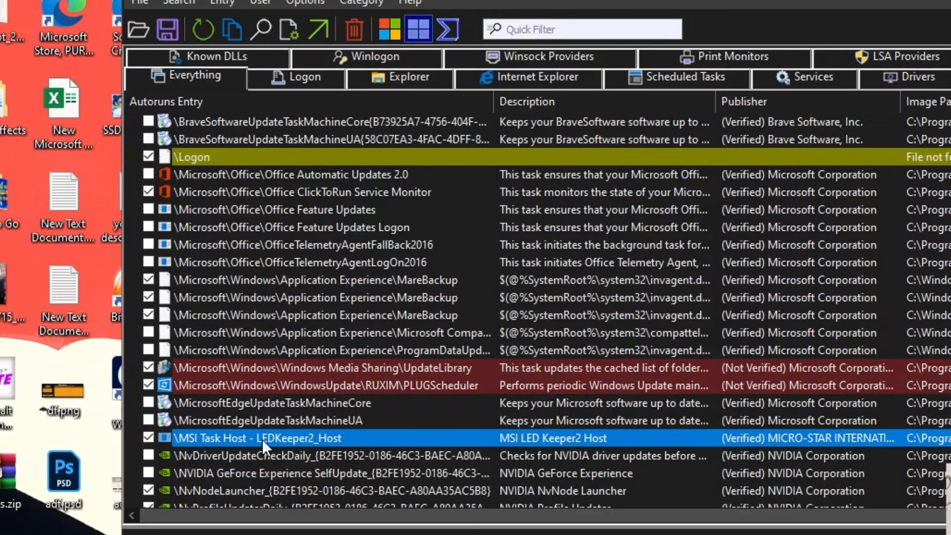
pyautogui.scroll(-1, 263, 439)
pyautogui.click(180, 355)
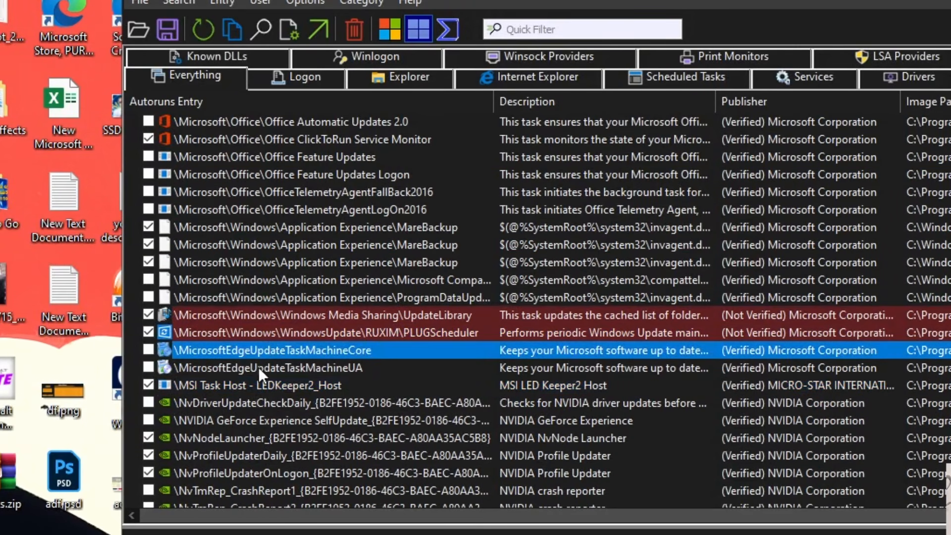
pyautogui.click(268, 369)
pyautogui.scroll(-1, 234, 372)
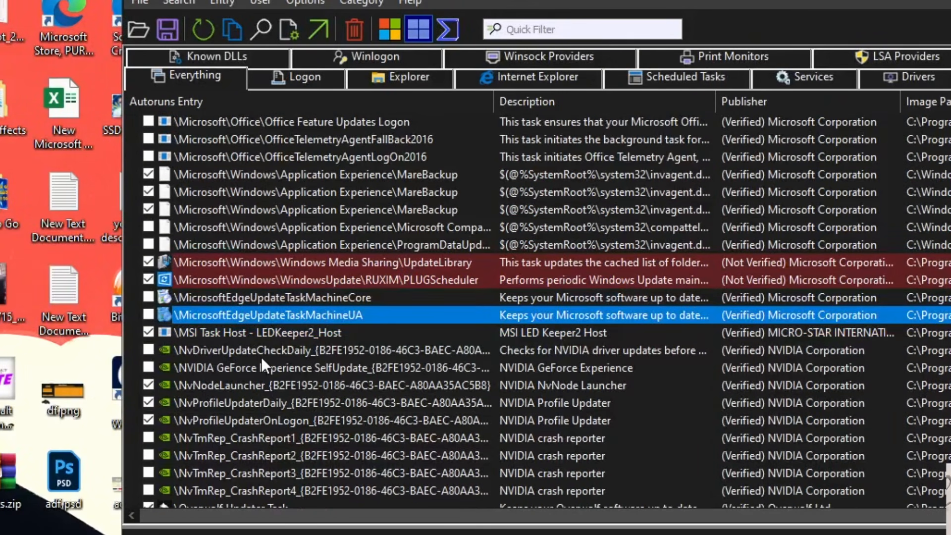
pyautogui.click(207, 453)
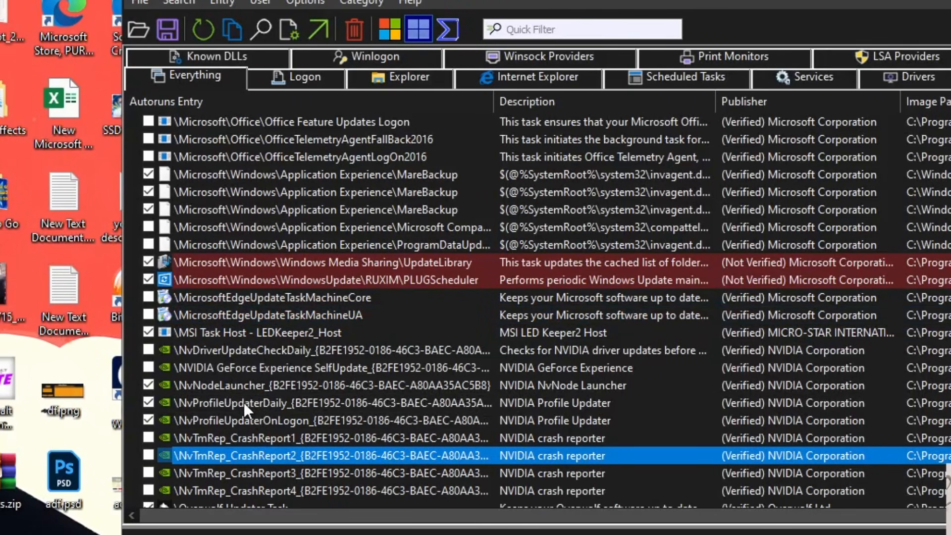
pyautogui.click(253, 348)
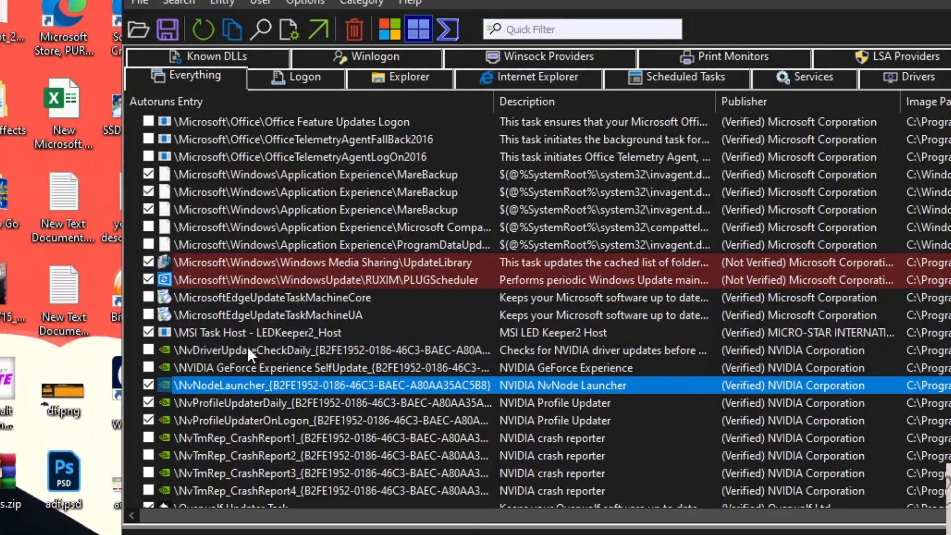
pyautogui.click(250, 369)
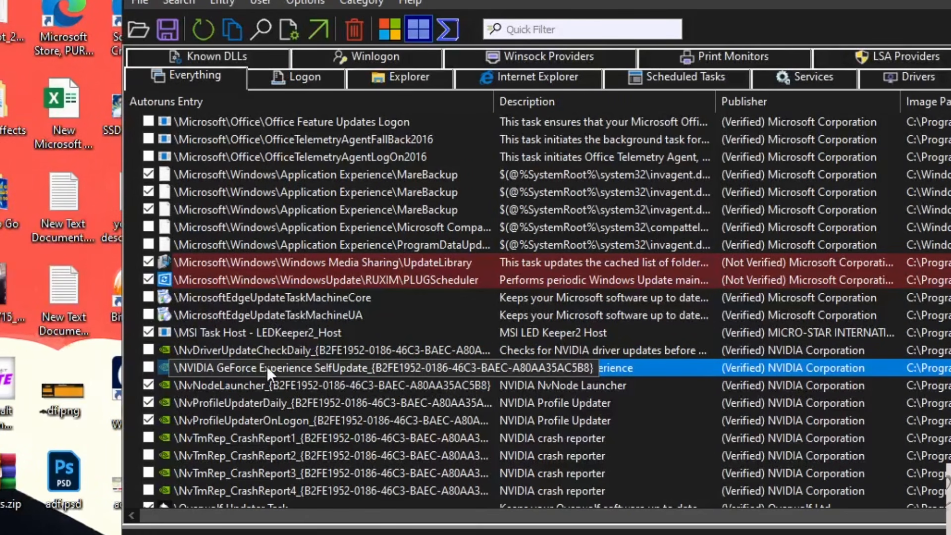
pyautogui.click(252, 390)
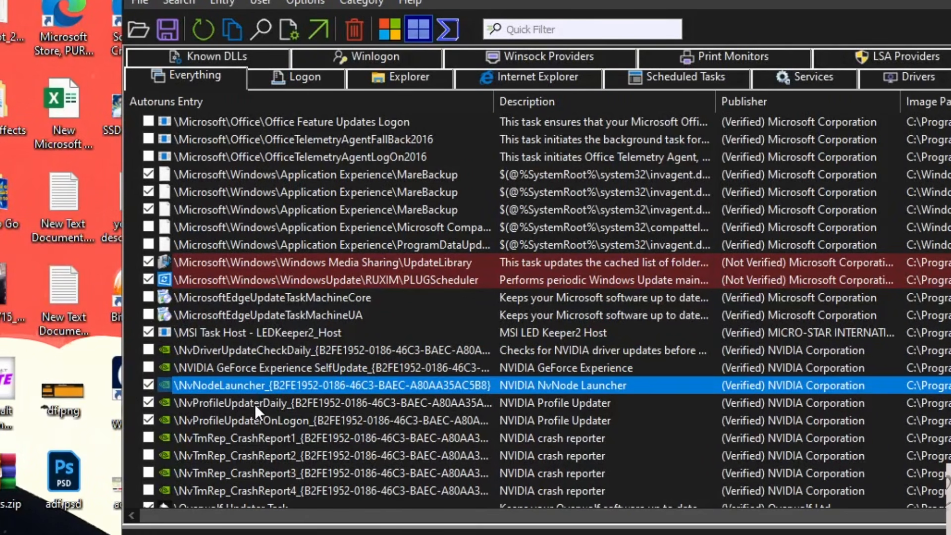
# Disable the NVIDIA NvProfileUpdaterDaily and NvProfileUpdaterOnLogon scheduled tasks
pyautogui.click(255, 403)
pyautogui.click(148, 402)
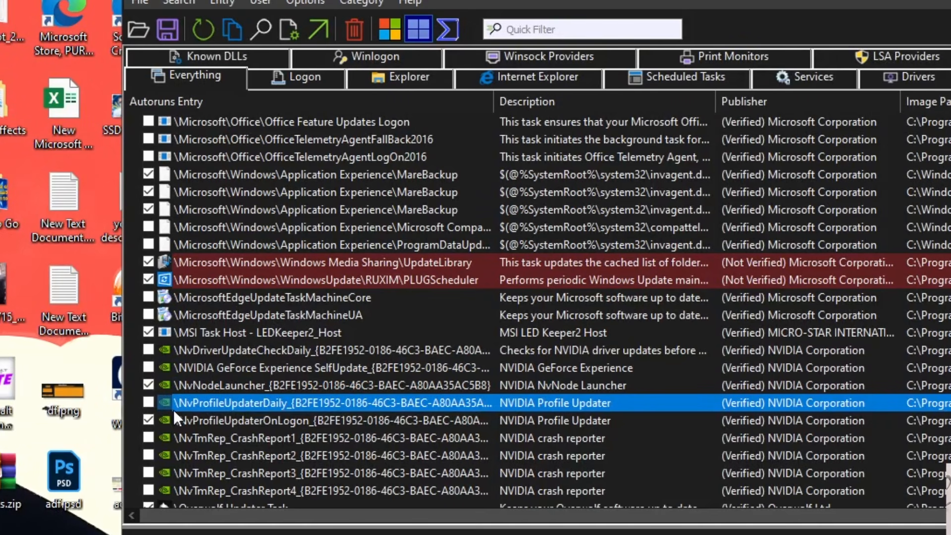
pyautogui.click(203, 419)
pyautogui.click(148, 420)
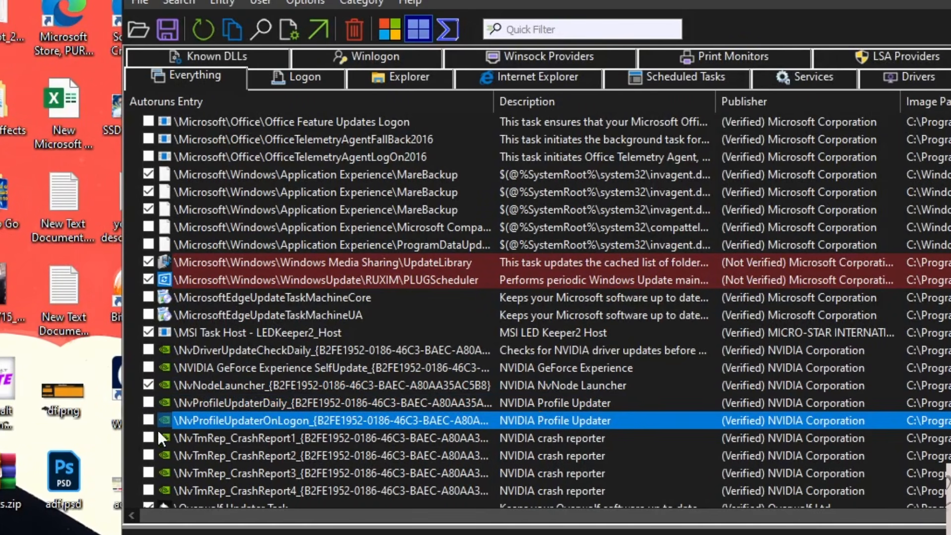
# Disable the Overwolf Updater Task and the IObit Uninstaller_SkipUac scheduled task
pyautogui.click(240, 441)
pyautogui.scroll(-1, 245, 451)
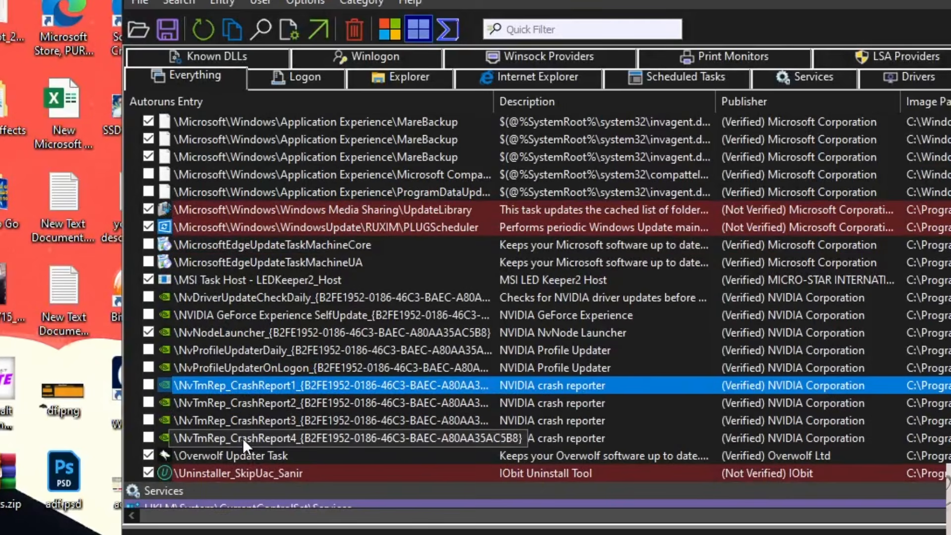
pyautogui.click(241, 456)
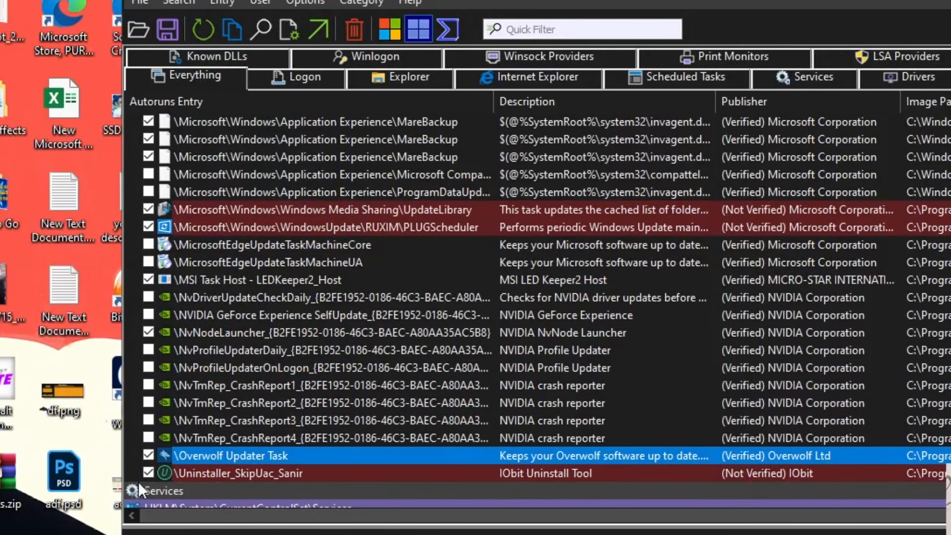
pyautogui.click(150, 457)
pyautogui.click(213, 473)
pyautogui.scroll(-1, 208, 476)
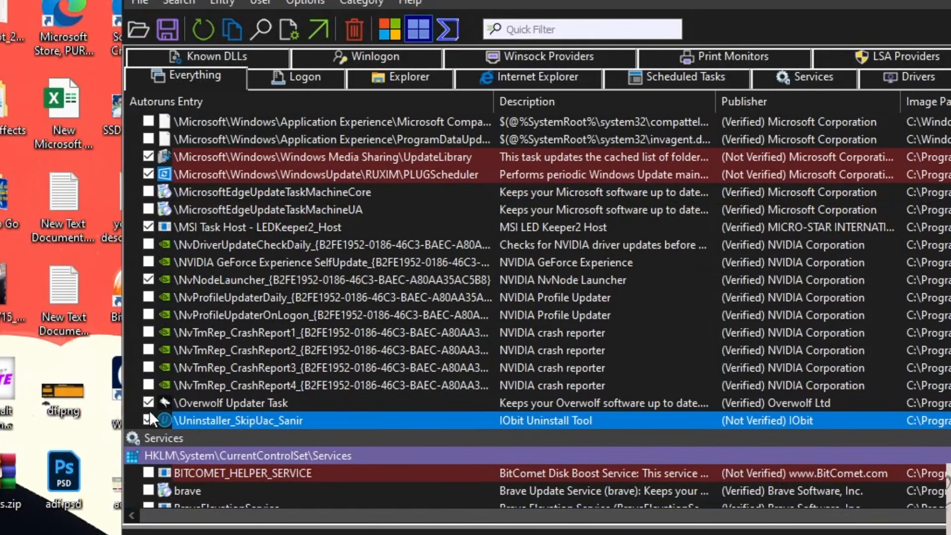
pyautogui.click(149, 420)
# Examine the service entries from BITCOMET_HELPER_SERVICE through ClickToRunSvc, EABackgroundService and Everything to GameInputSvc
pyautogui.scroll(-2, 153, 421)
pyautogui.click(274, 403)
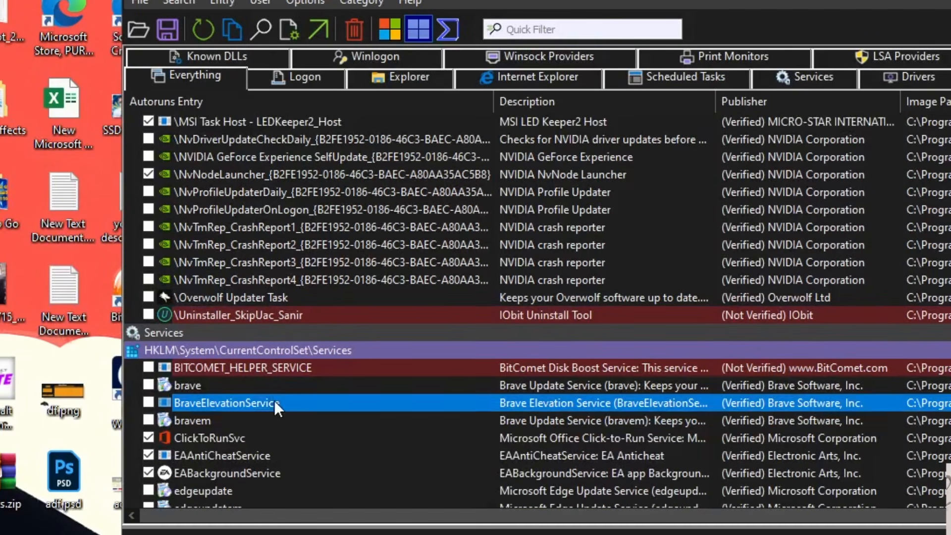
pyautogui.scroll(-1, 240, 388)
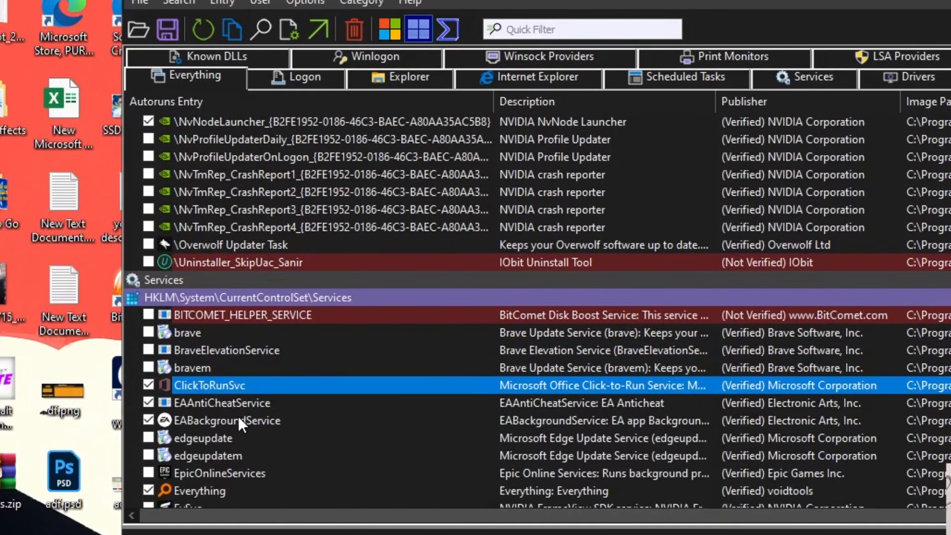
pyautogui.press('Down')
pyautogui.press('Down')
pyautogui.scroll(-1, 241, 414)
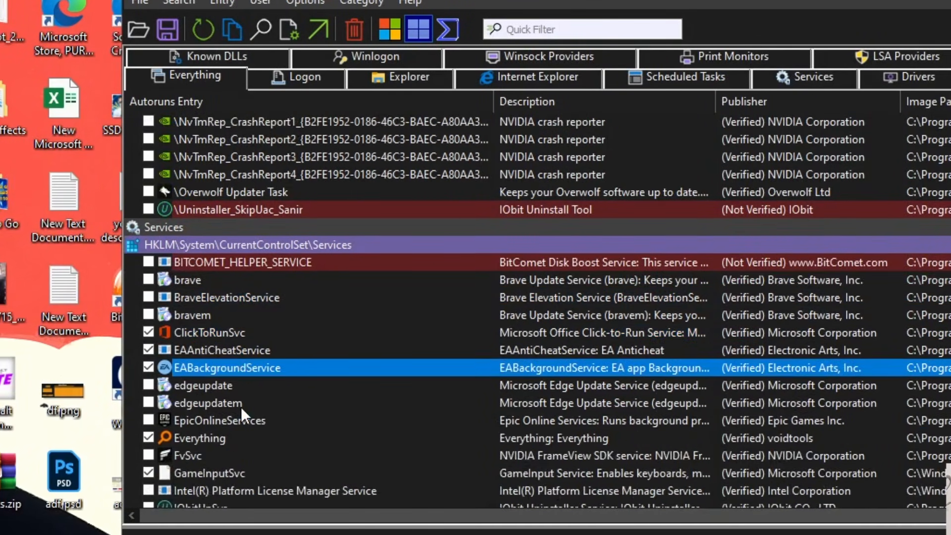
pyautogui.click(275, 438)
pyautogui.scroll(-1, 248, 445)
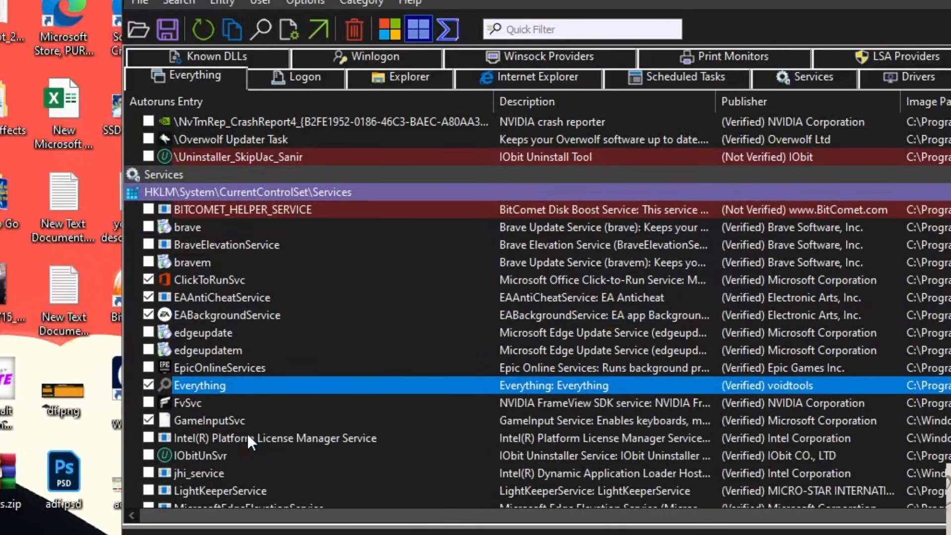
pyautogui.click(249, 424)
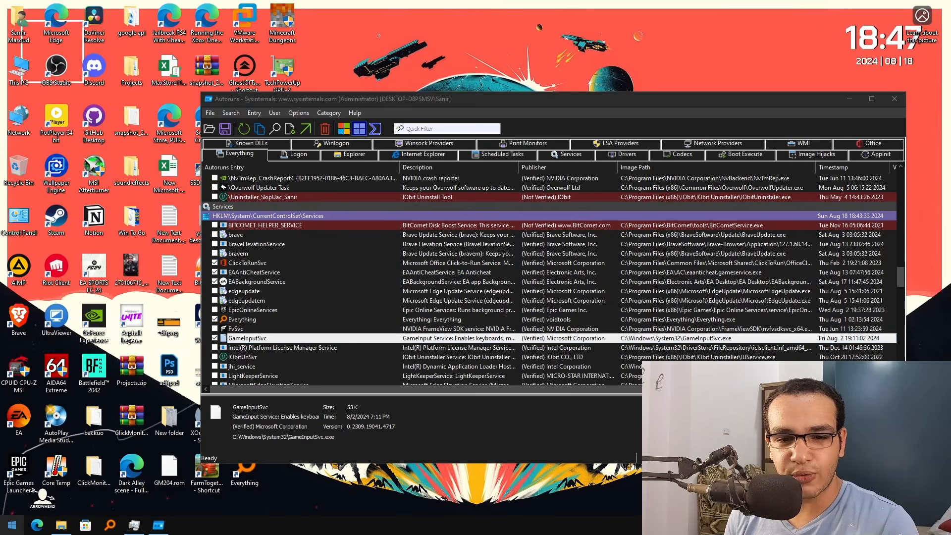
# Run msconfig, view its services with all Microsoft services hidden, and close System Configuration
pyautogui.press('super+r')
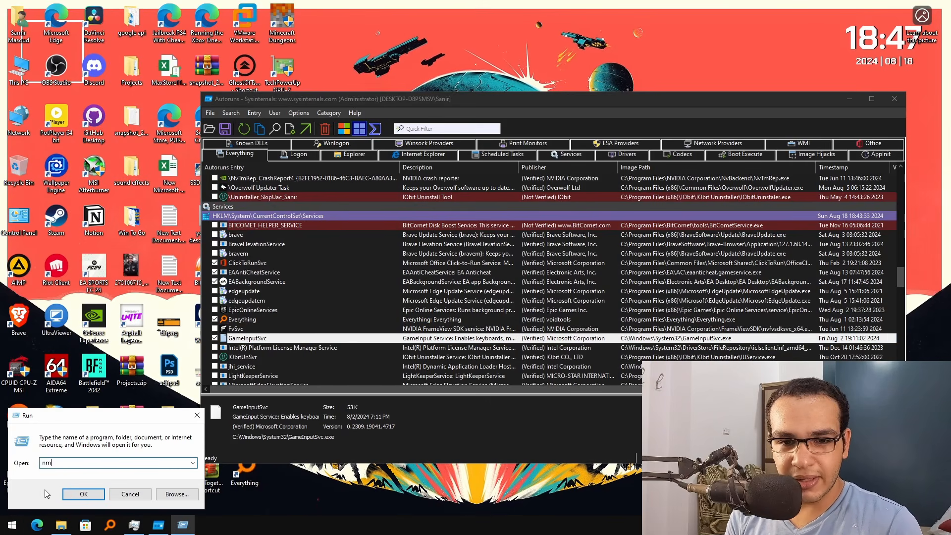
pyautogui.write('msconfig')
pyautogui.press('Return')
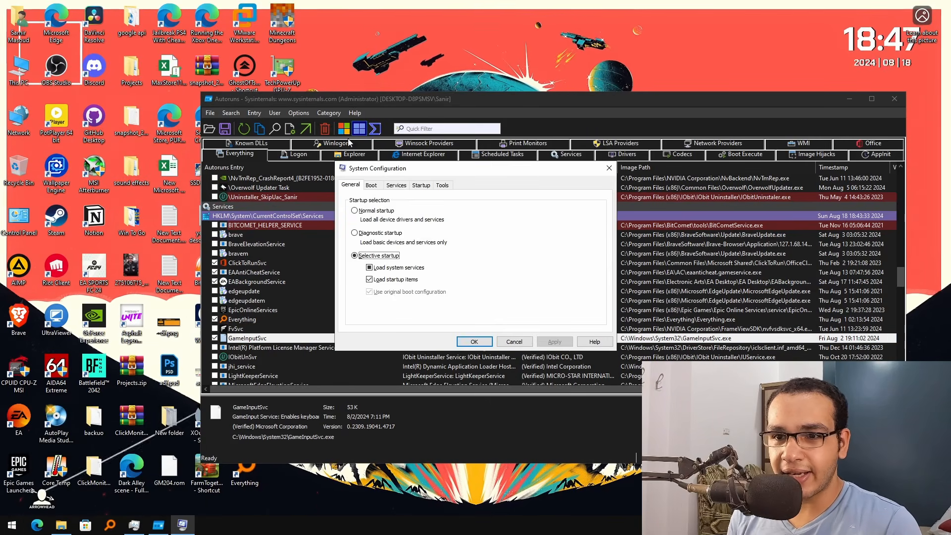
pyautogui.click(396, 184)
pyautogui.click(348, 324)
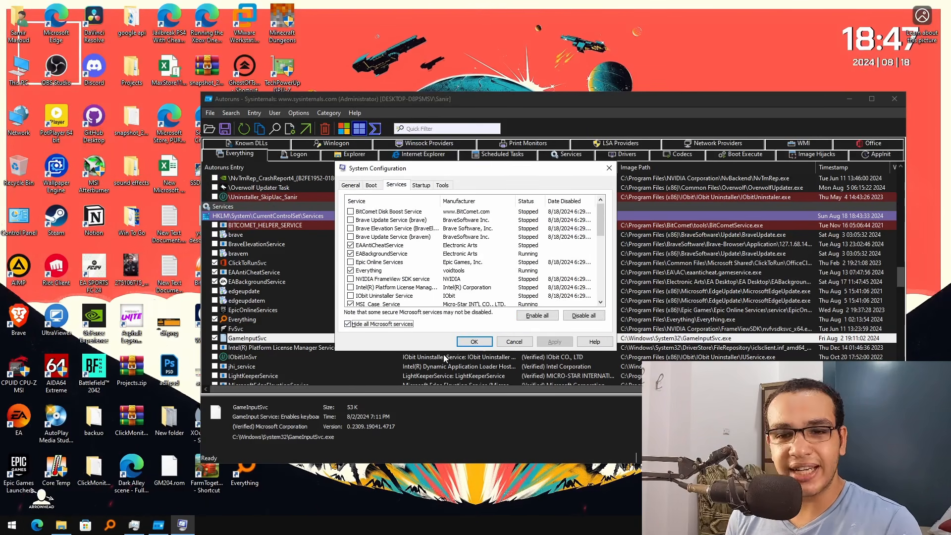
pyautogui.click(474, 342)
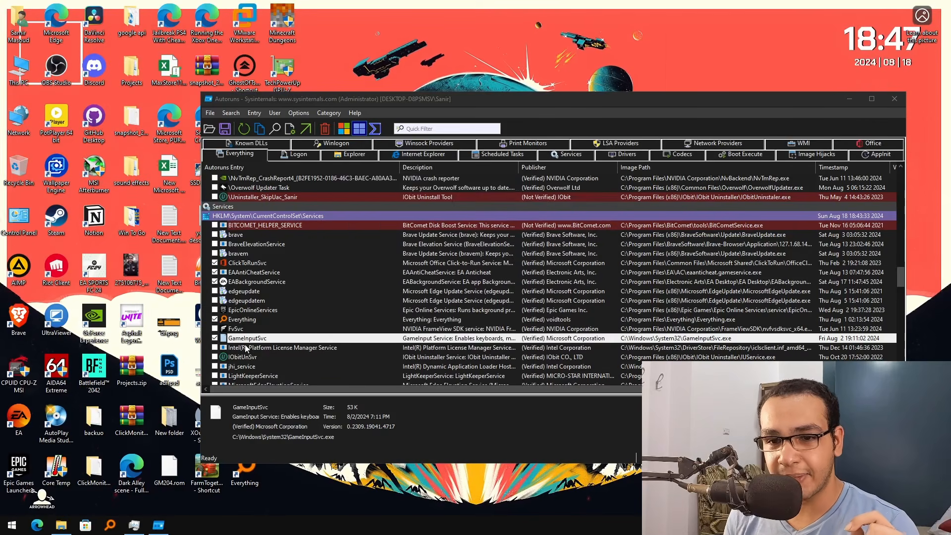
# Examine the remaining service entries from the MSI and NVIDIA services through Steam, VMware and Wallpaper Engine to WMPNetworkSvc
pyautogui.scroll(-2, 400, 338)
pyautogui.click(281, 369)
pyautogui.scroll(-1, 280, 408)
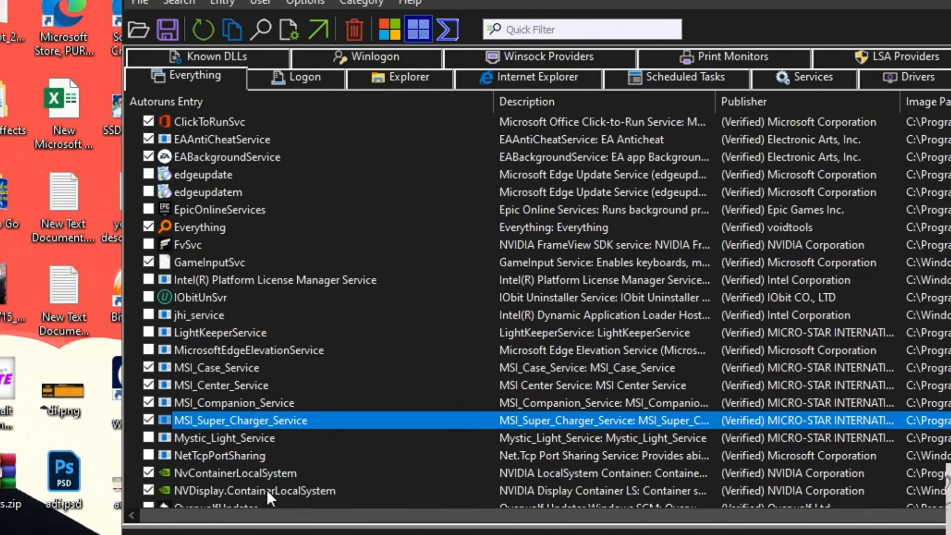
pyautogui.click(282, 404)
pyautogui.scroll(-1, 304, 419)
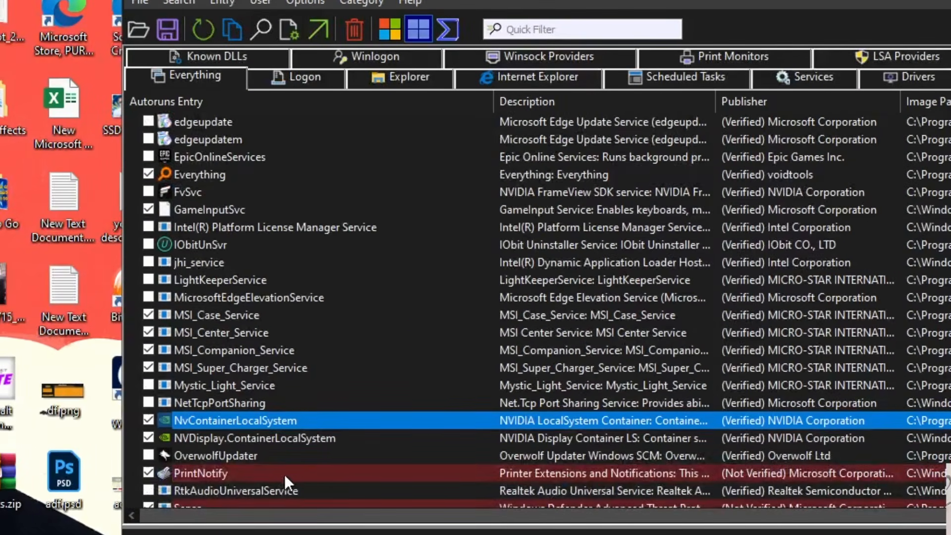
pyautogui.scroll(-1, 268, 461)
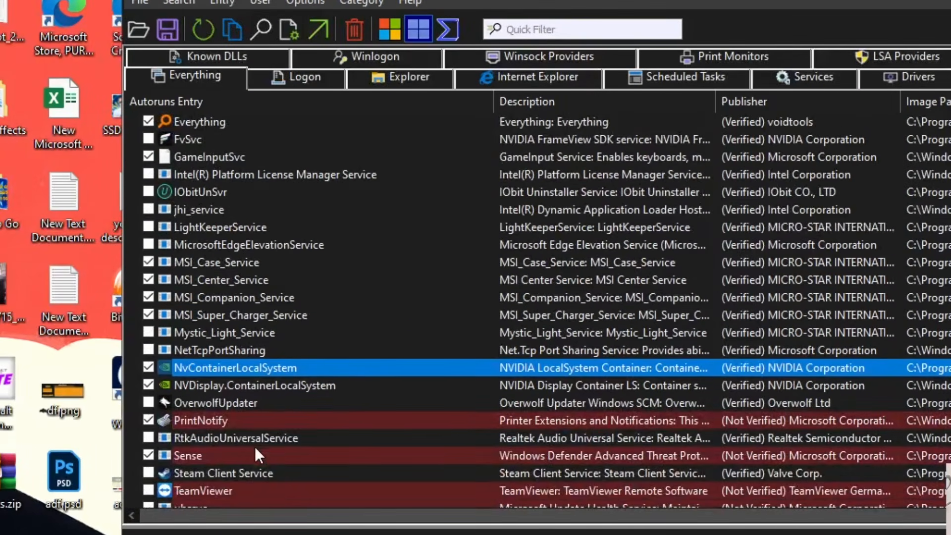
pyautogui.scroll(-3, 229, 474)
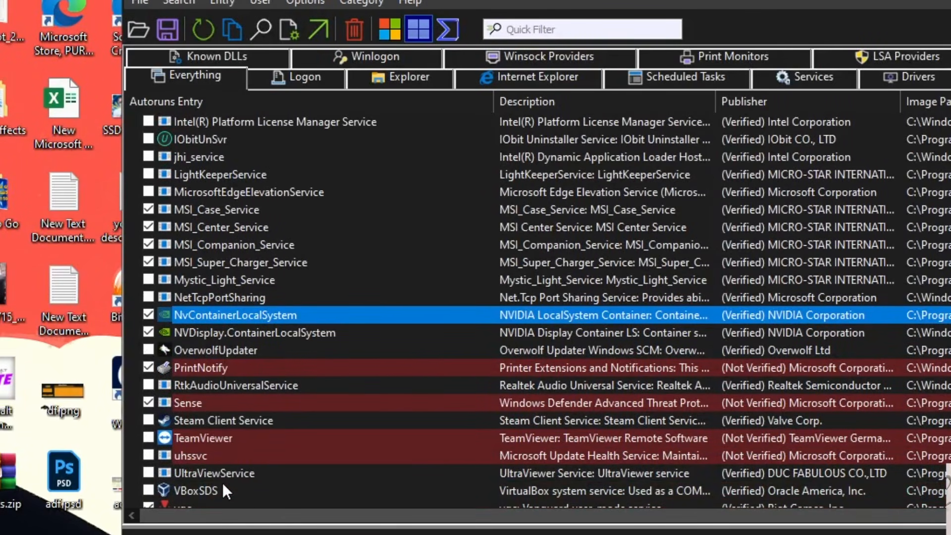
pyautogui.scroll(-1, 235, 448)
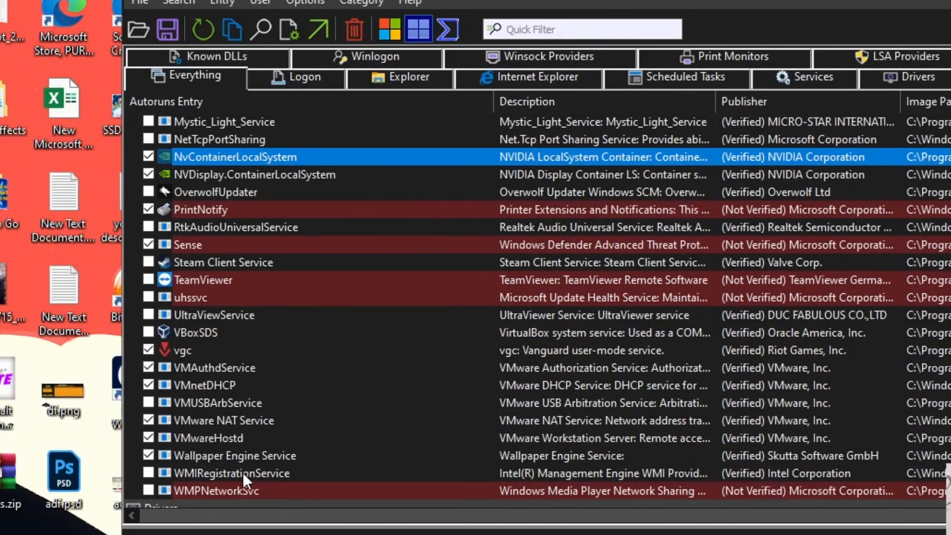
pyautogui.scroll(-5, 246, 460)
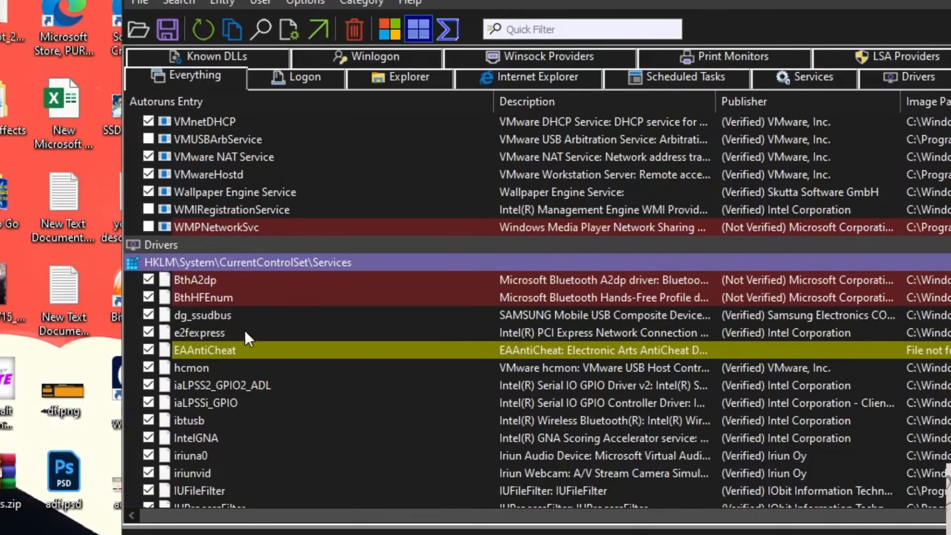
# Examine the driver, codec, image hijack, Known DLLs and Winsock provider entries
pyautogui.click(236, 329)
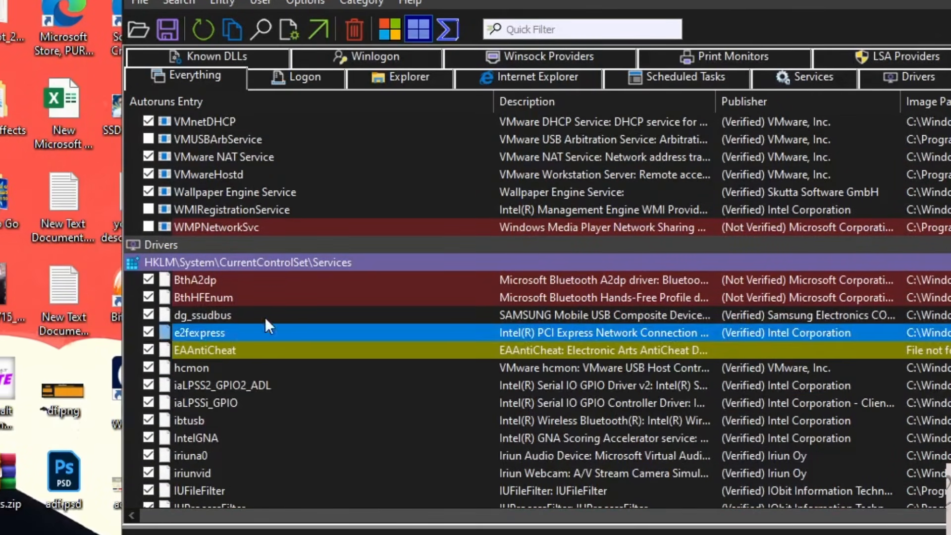
pyautogui.scroll(-3, 297, 297)
pyautogui.scroll(-10, 288, 233)
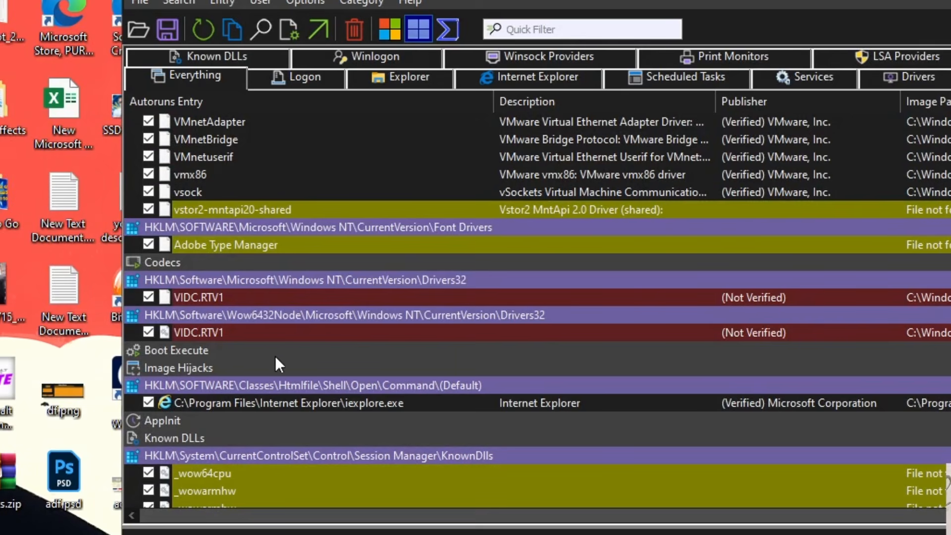
pyautogui.scroll(-3, 242, 366)
pyautogui.click(308, 340)
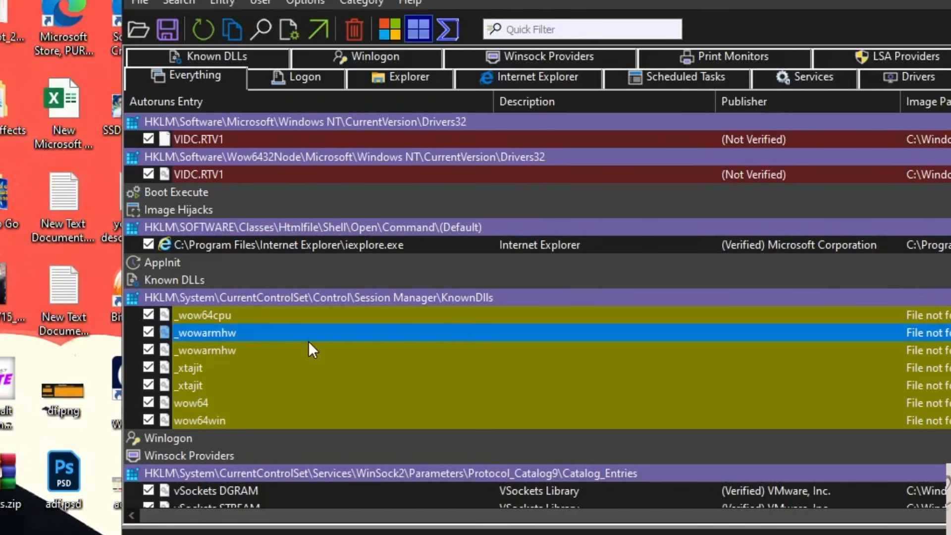
pyautogui.scroll(-4, 307, 343)
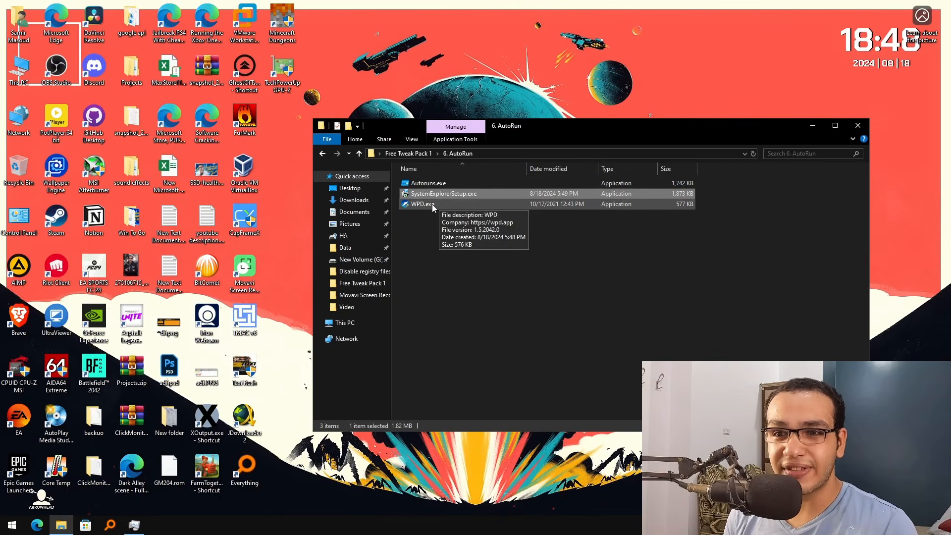
# Launch WPD.exe from the 6. AutoRun folder with permission to make changes, disable Telemetry and block Telemetry IPs
pyautogui.doubleClick(432, 204)
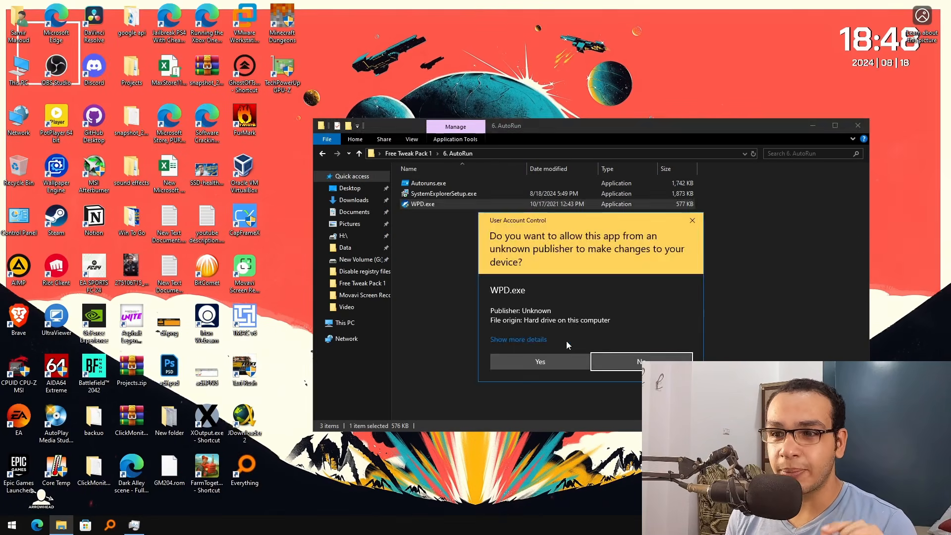
pyautogui.click(553, 363)
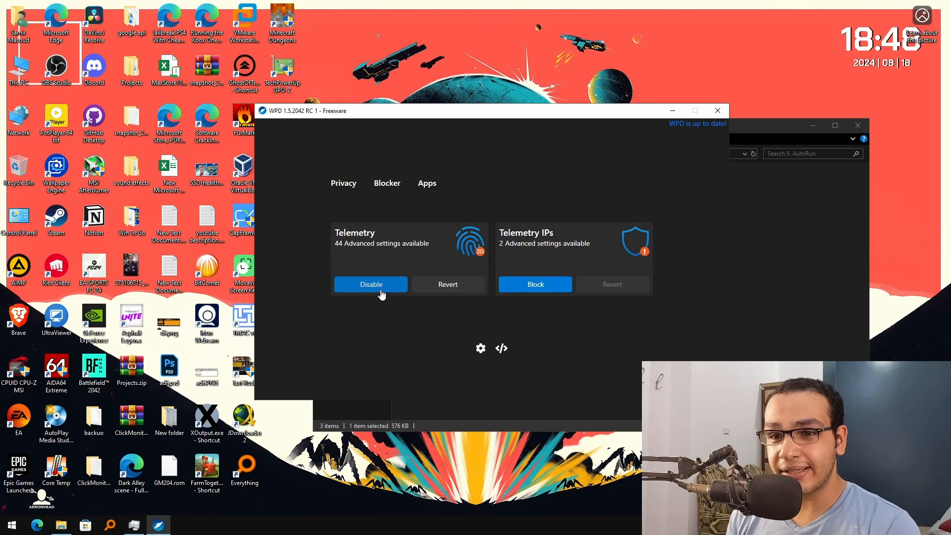
pyautogui.click(380, 287)
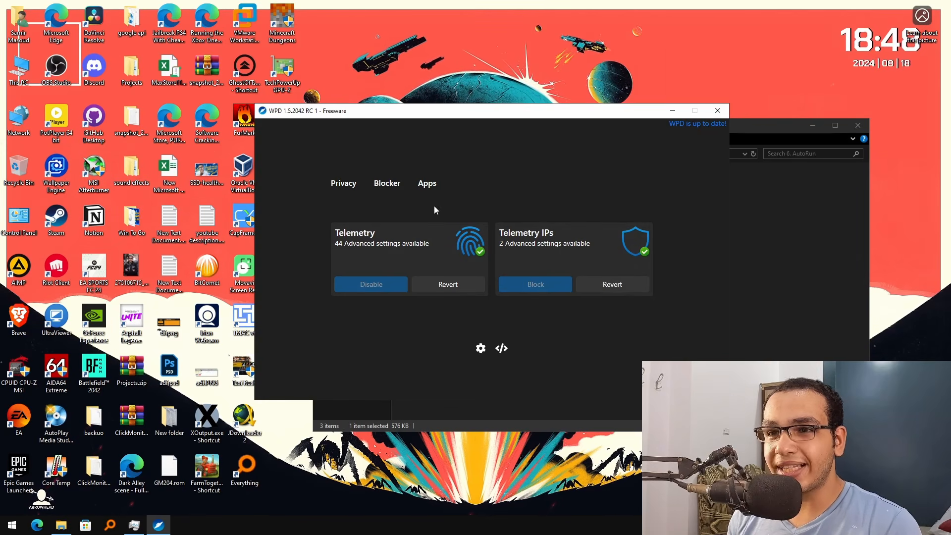
# Uninstall the Feedback Hub, Mail and Calendar, Microsoft3DViewer, Windows Alarms & Clock, Windows Camera, Windows Maps and Windows Voice Recorder apps
pyautogui.click(426, 184)
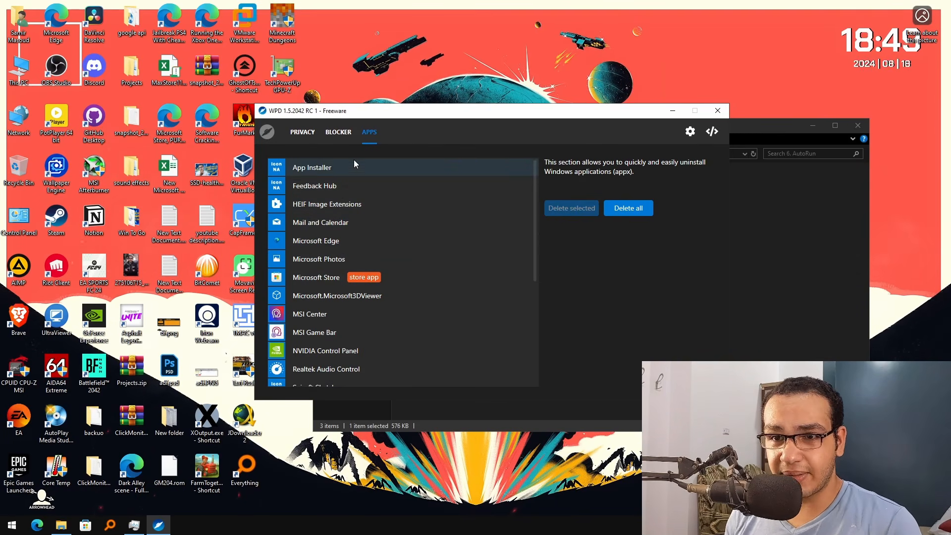
pyautogui.click(341, 190)
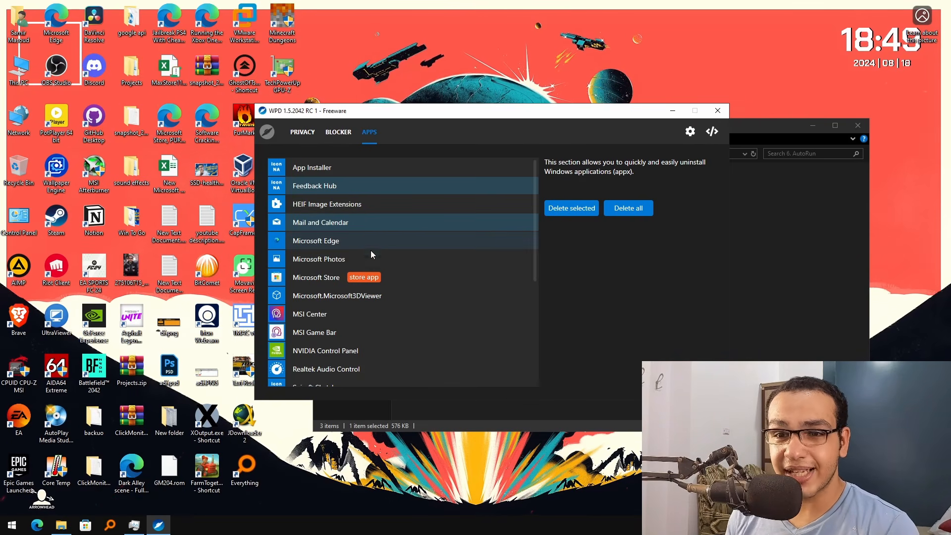
pyautogui.click(382, 299)
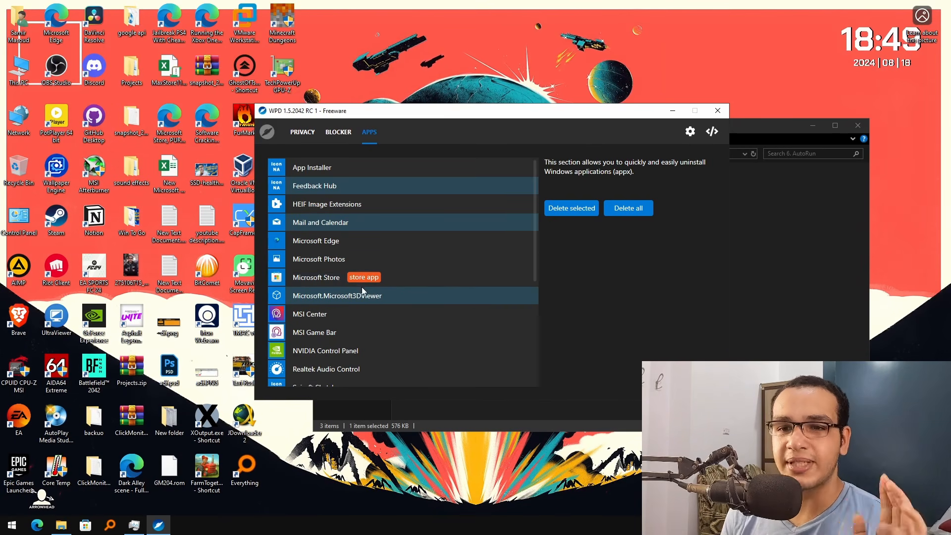
pyautogui.scroll(-3, 362, 287)
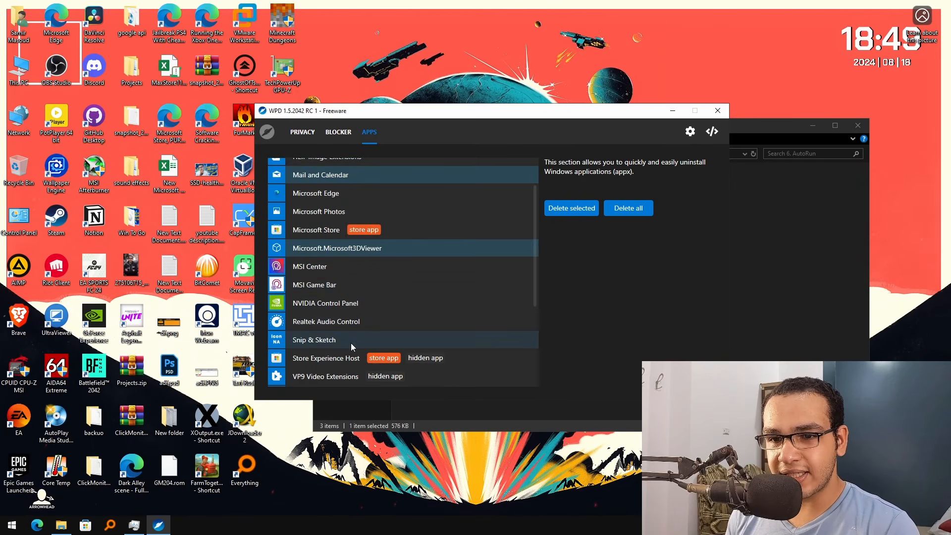
pyautogui.scroll(-3, 355, 358)
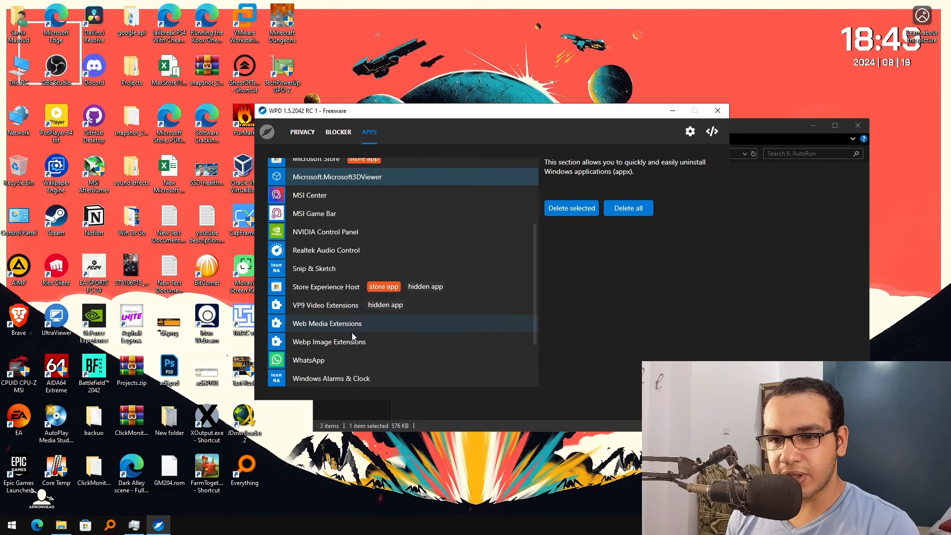
pyautogui.scroll(-1, 362, 354)
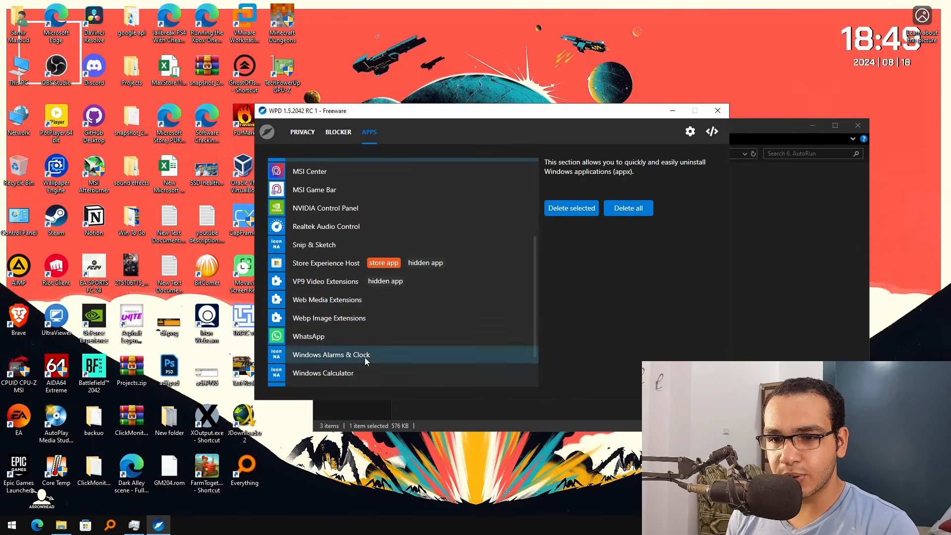
pyautogui.scroll(-1, 369, 363)
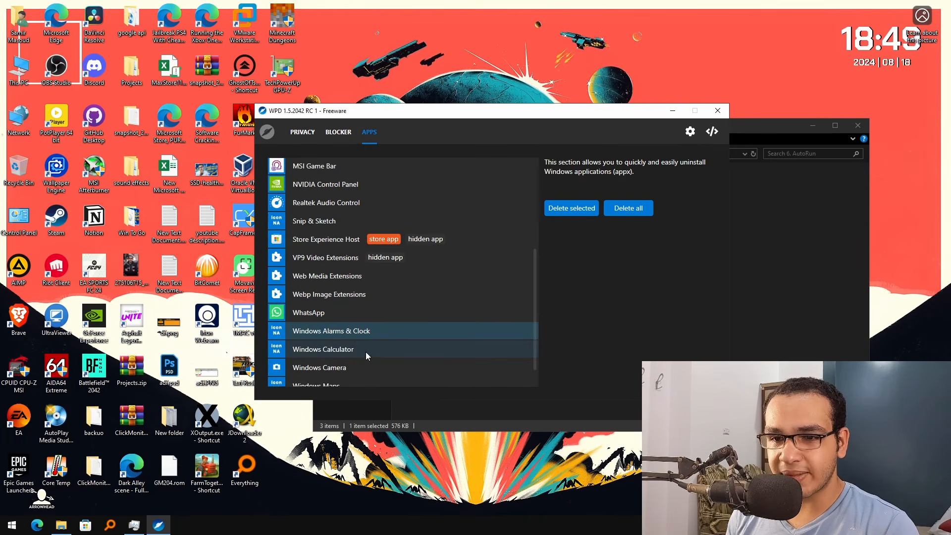
pyautogui.scroll(-1, 391, 349)
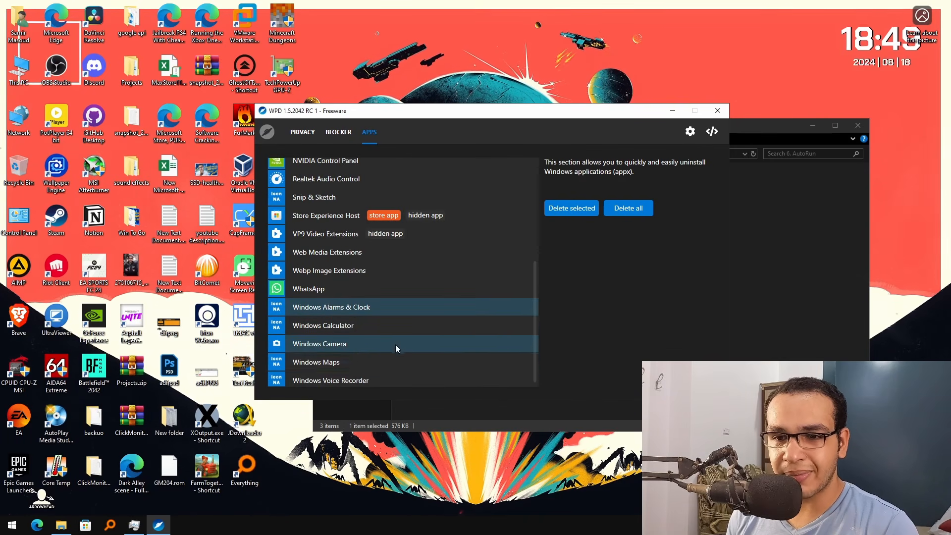
pyautogui.click(361, 367)
pyautogui.scroll(-1, 371, 365)
pyautogui.click(375, 372)
pyautogui.scroll(9, 396, 342)
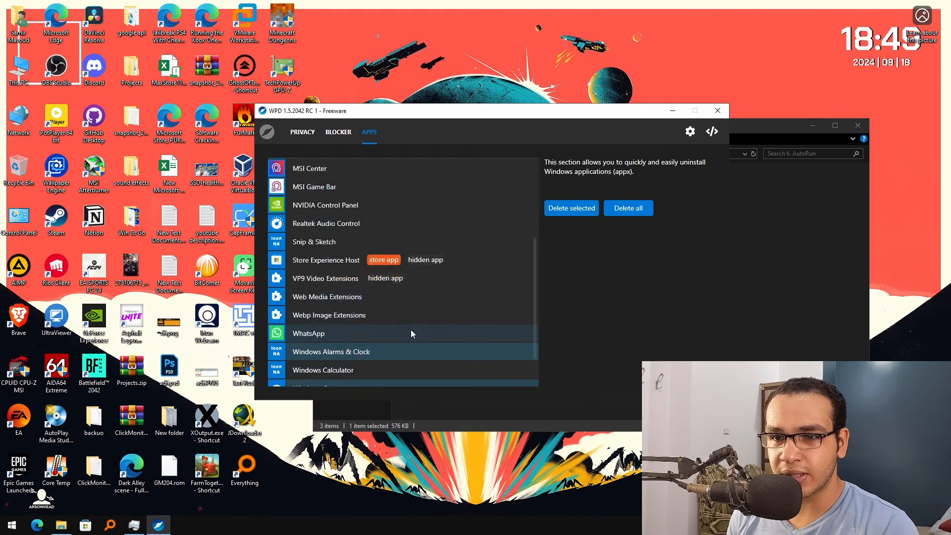
pyautogui.scroll(-7, 411, 233)
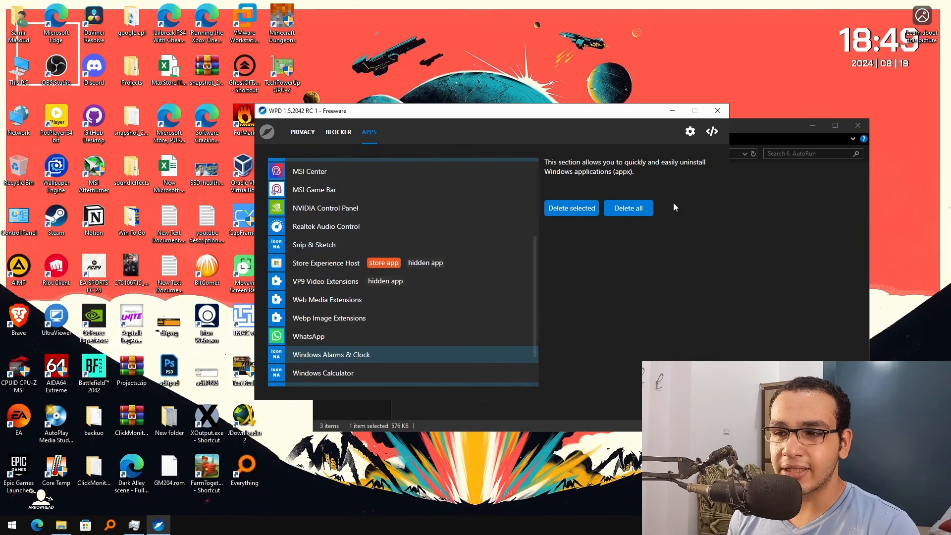
pyautogui.click(571, 208)
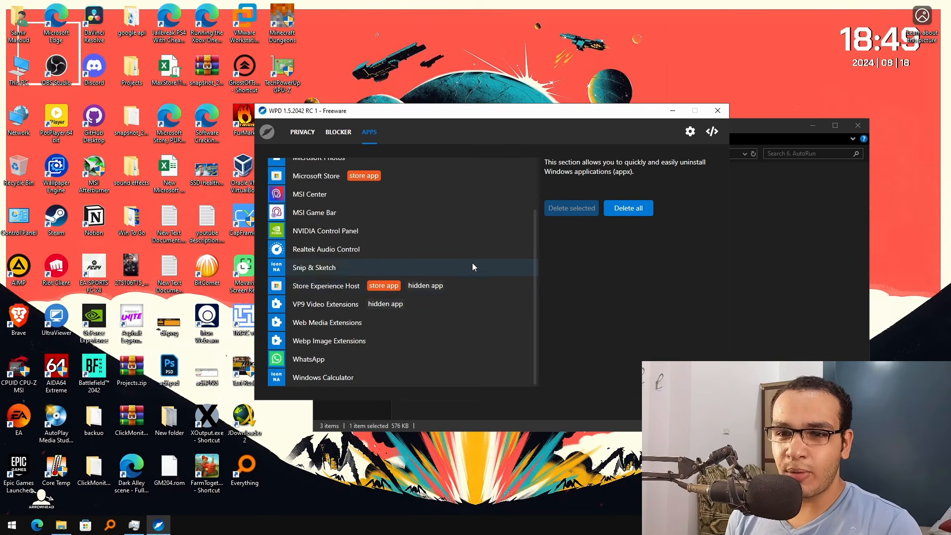
pyautogui.scroll(3, 436, 259)
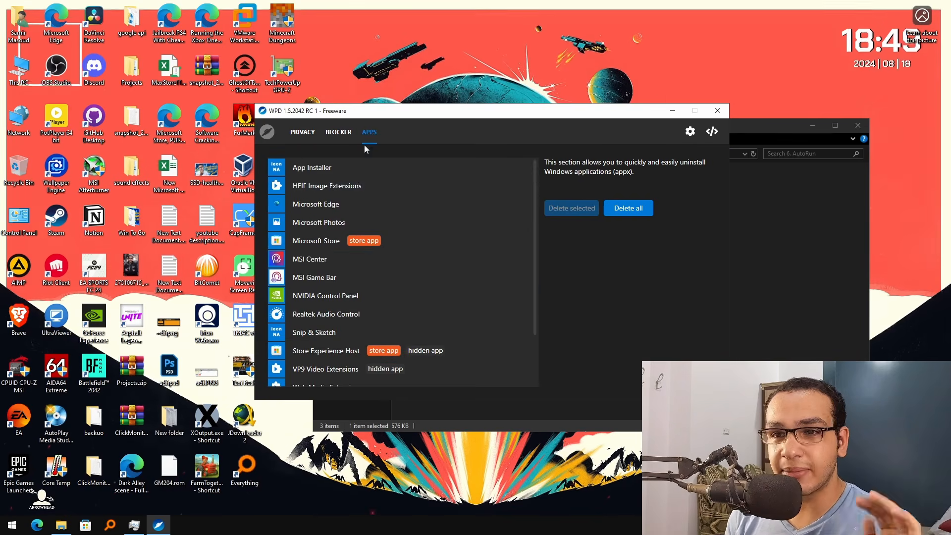
# Open the Blocker settings to view the Telemetry, Extra and Update rule sets
pyautogui.click(339, 134)
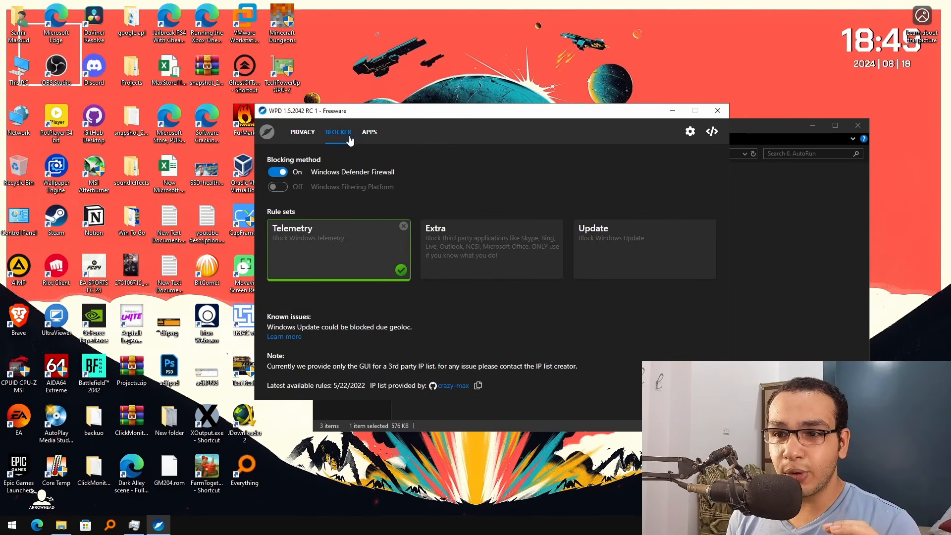
# Enable the Extra rule set in WPD's blocker and close WPD
pyautogui.click(464, 261)
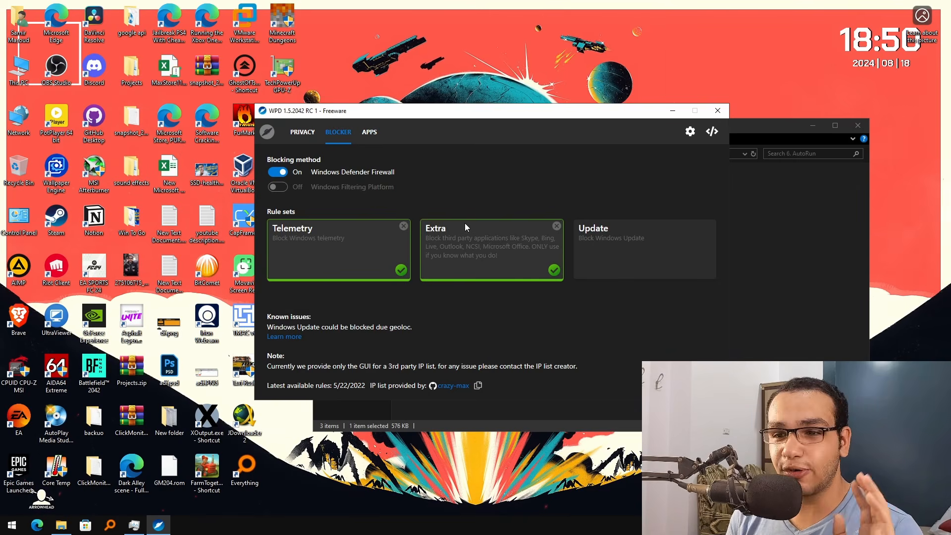
pyautogui.click(718, 110)
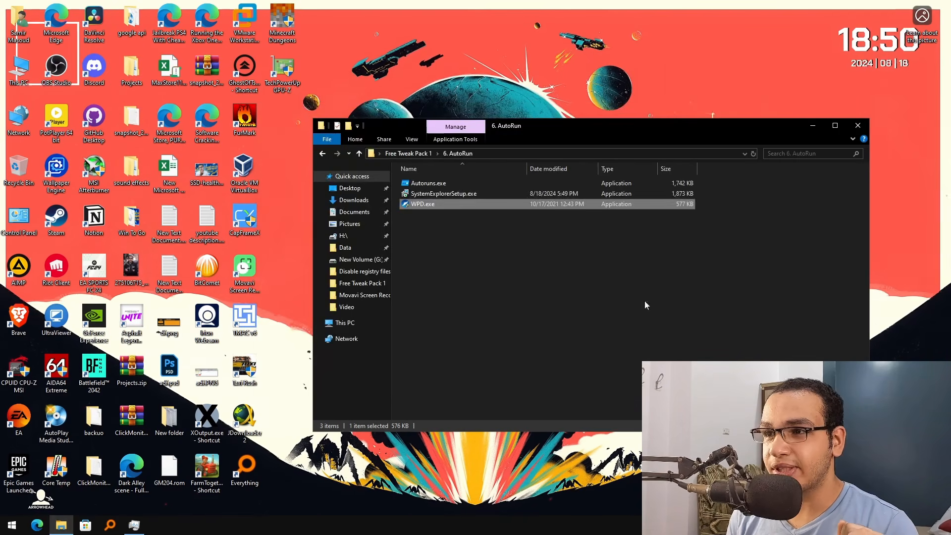
# Install System Explorer from SystemExplorerSetup.exe with permission to make changes, and skip the initial security check
pyautogui.click(515, 194)
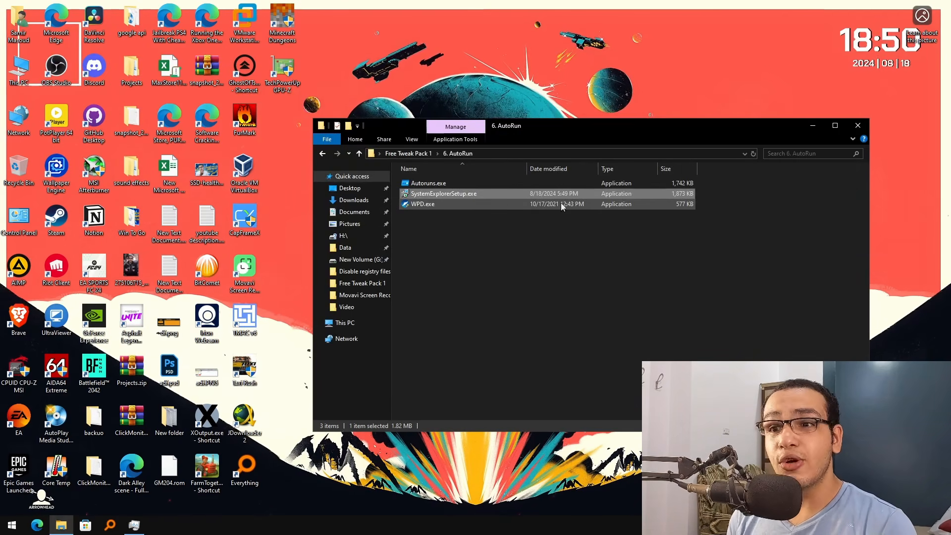
pyautogui.doubleClick(445, 194)
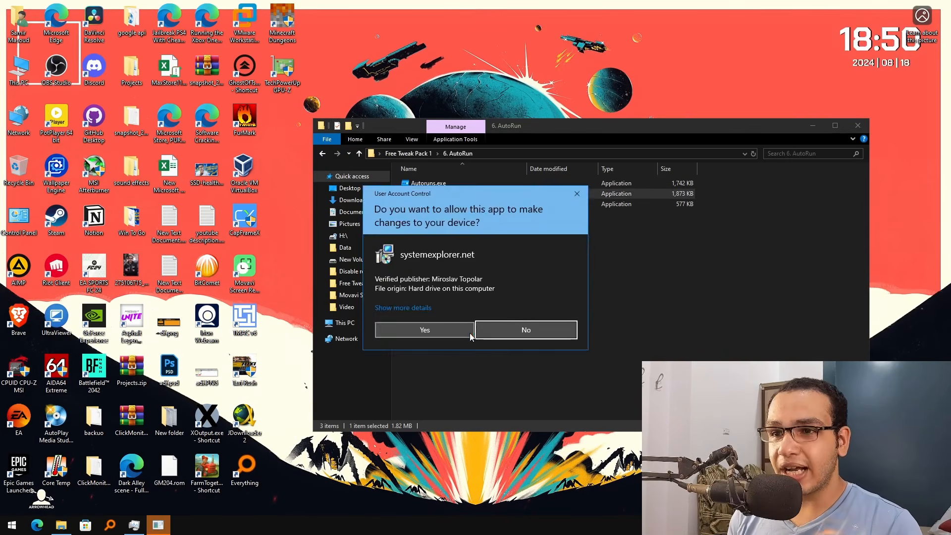
pyautogui.click(441, 332)
pyautogui.click(531, 342)
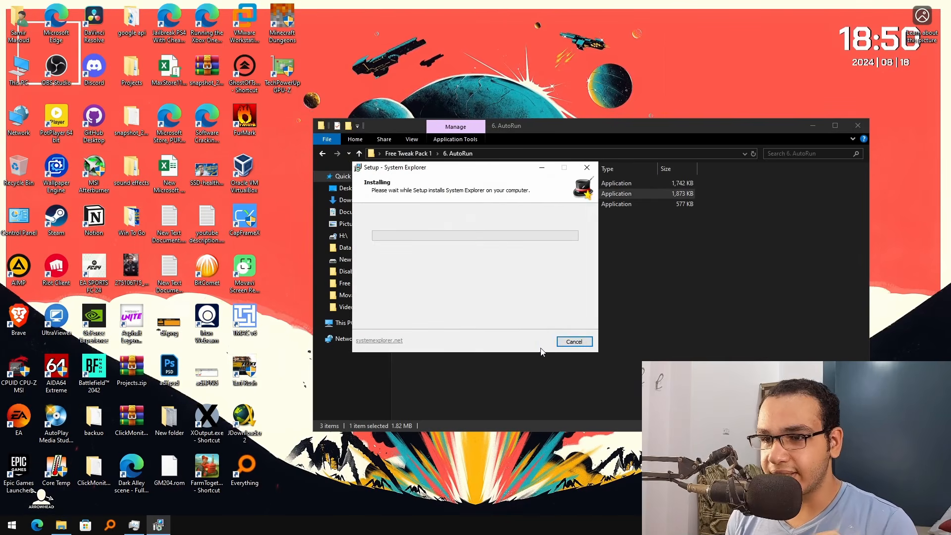
pyautogui.click(567, 403)
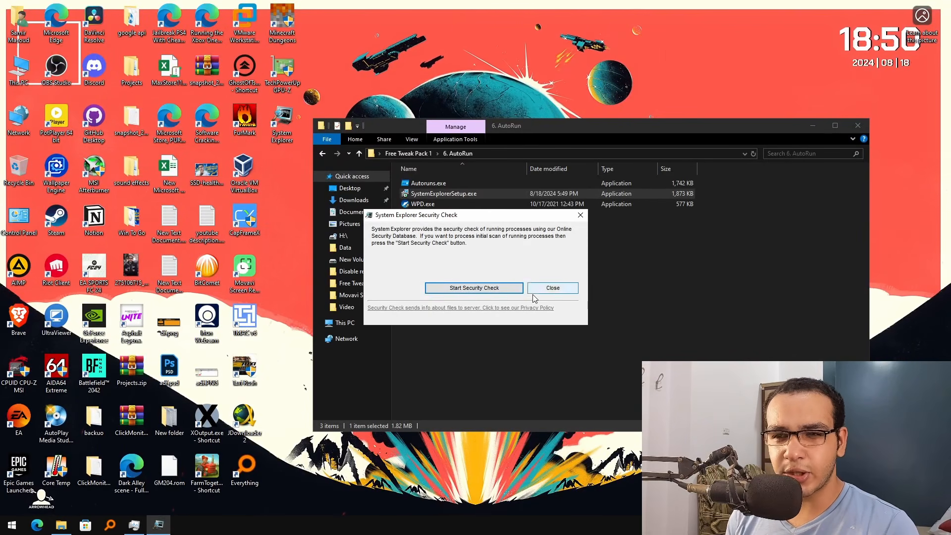
pyautogui.click(553, 288)
# Collapse the process groups from DCv2.exe and EADesktop.exe through Overwolf.exe and steam.exe in System Explorer's process tree
pyautogui.click(390, 168)
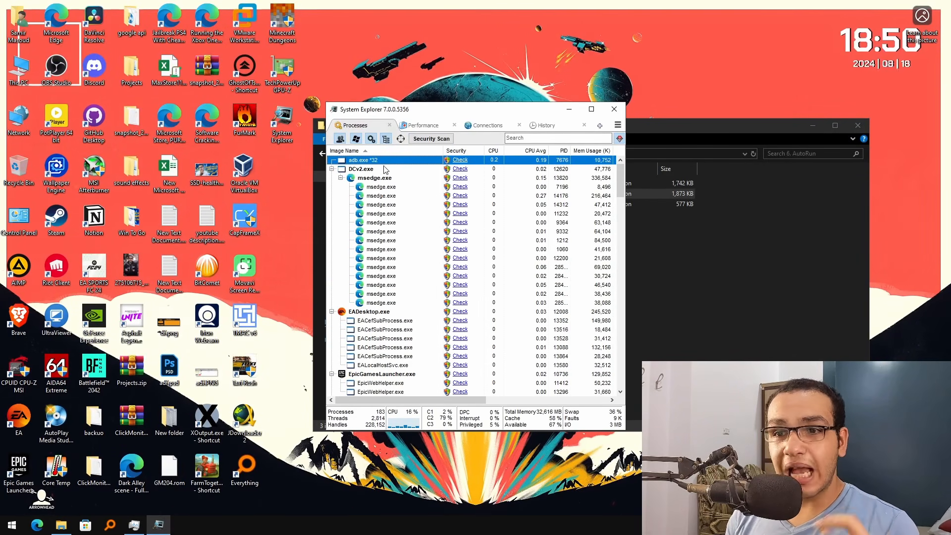
pyautogui.click(339, 178)
pyautogui.click(332, 177)
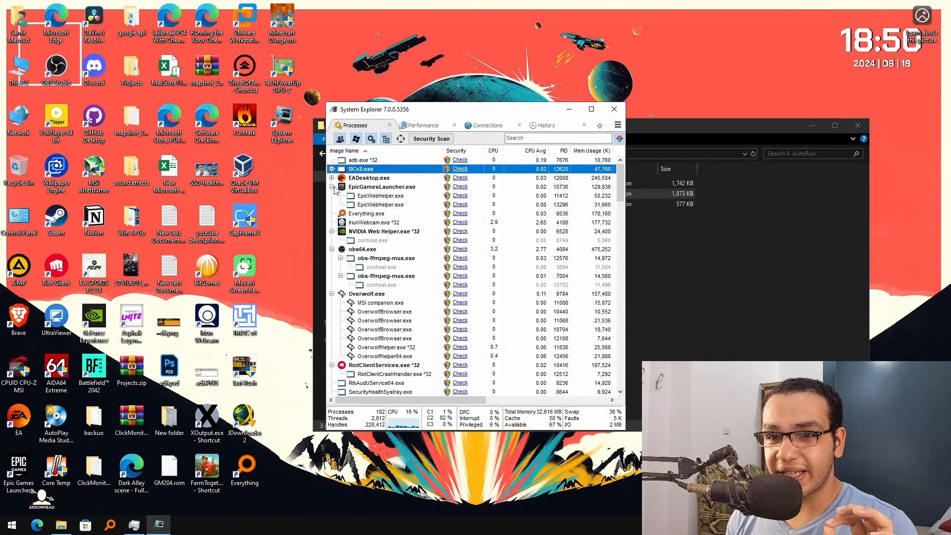
pyautogui.click(332, 187)
pyautogui.click(332, 213)
pyautogui.click(332, 223)
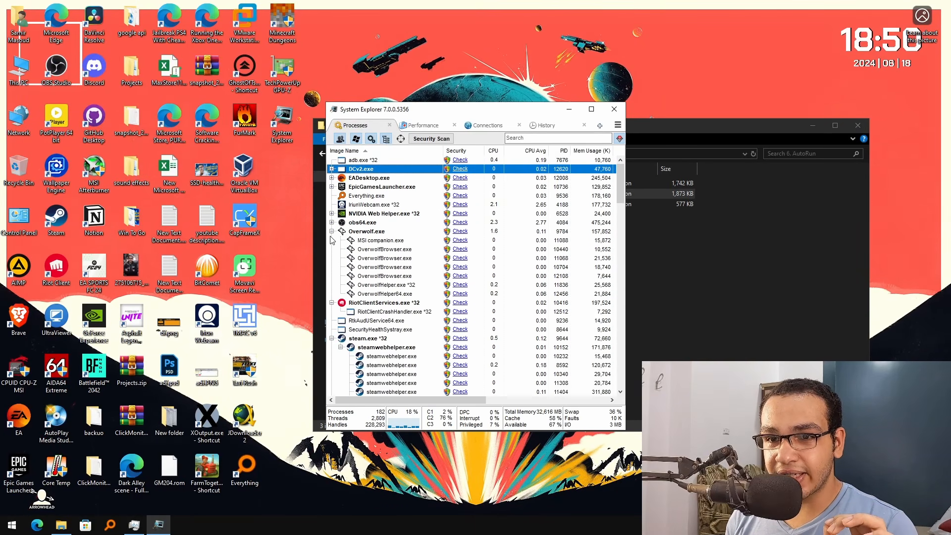
pyautogui.click(332, 231)
pyautogui.click(332, 276)
pyautogui.click(332, 285)
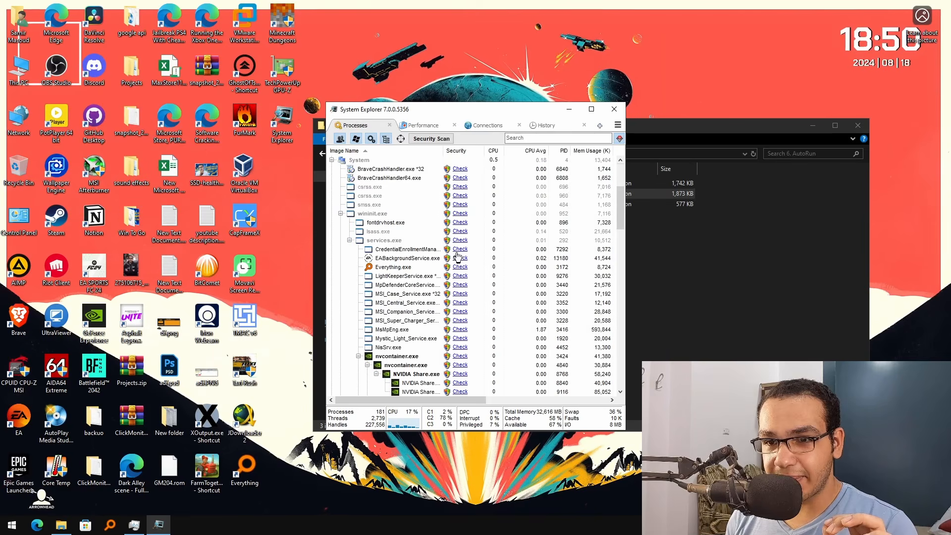
# Set the explorer.exe process priority to High and make it permanent
pyautogui.scroll(3, 457, 257)
pyautogui.scroll(-1, 388, 267)
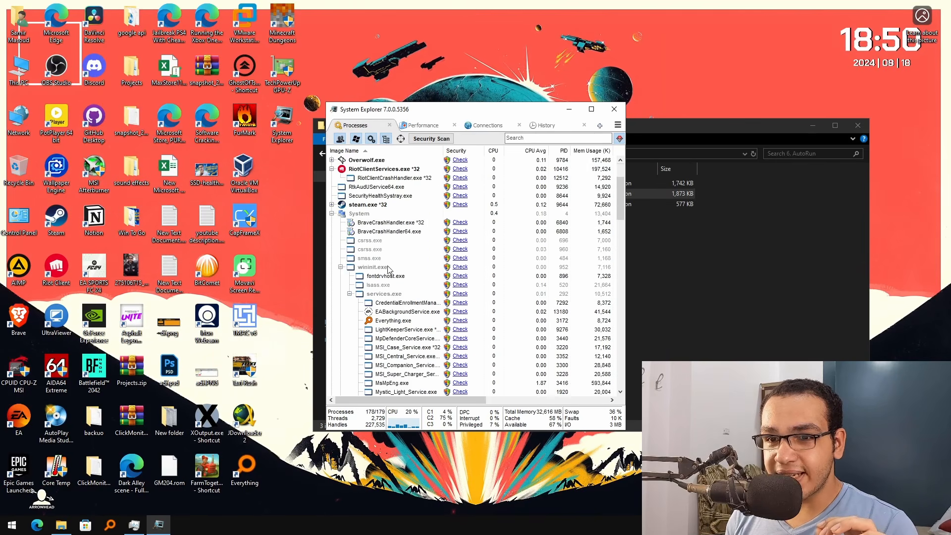
pyautogui.scroll(-15, 347, 275)
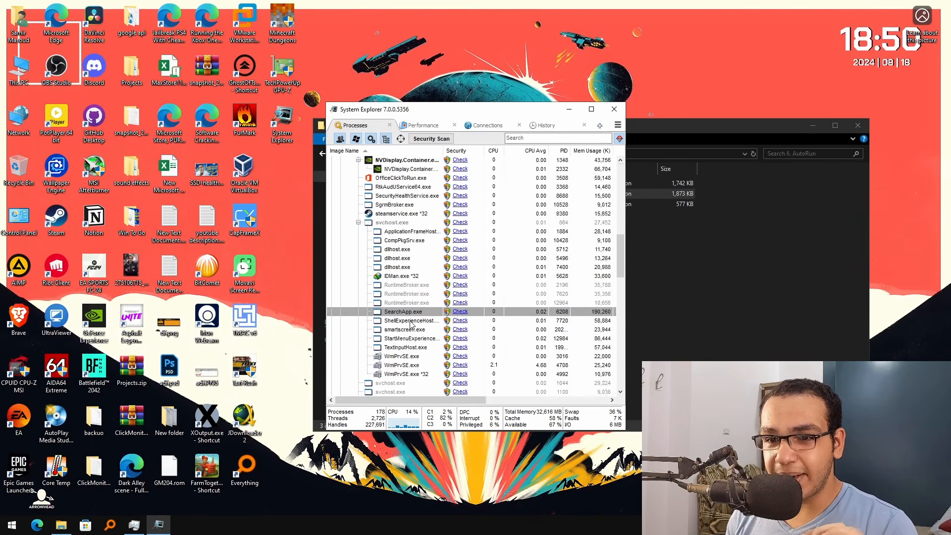
pyautogui.scroll(-6, 416, 332)
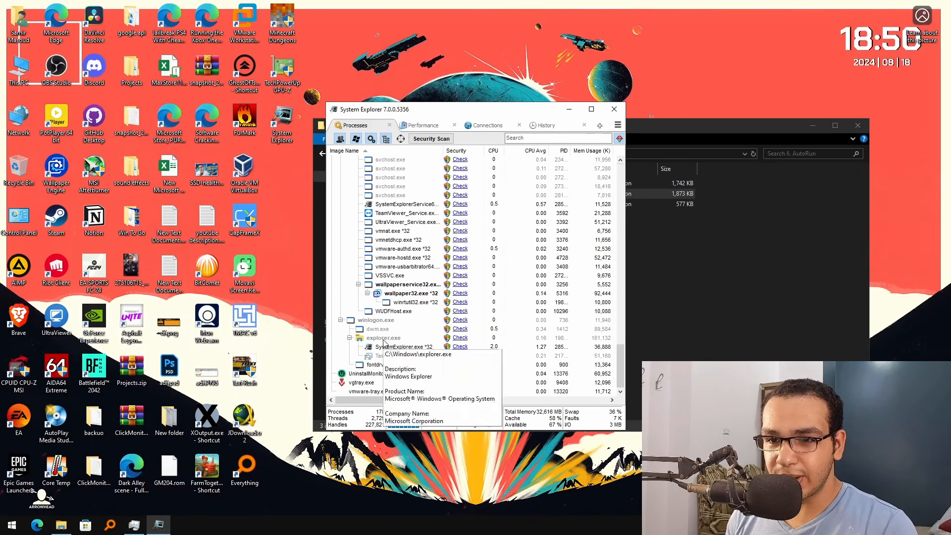
pyautogui.click(431, 338)
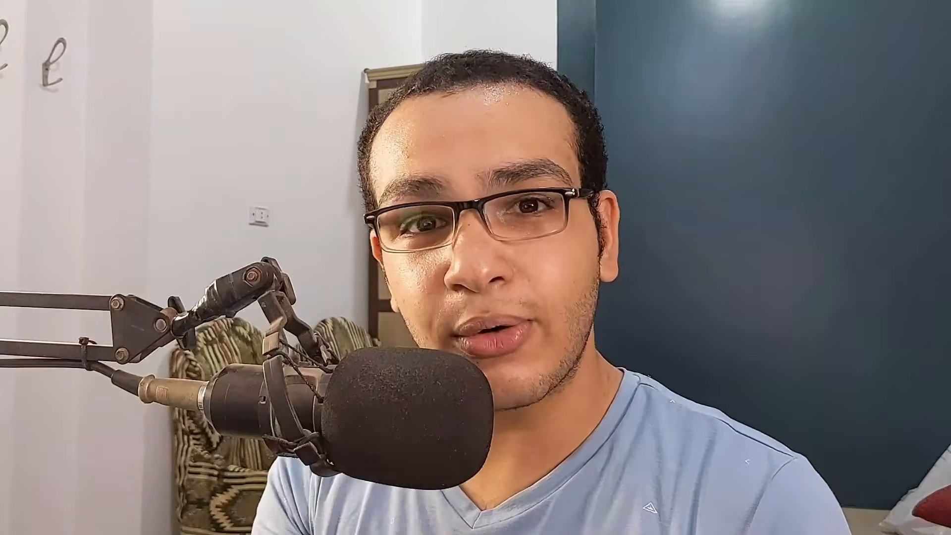
pyautogui.rightClick(389, 341)
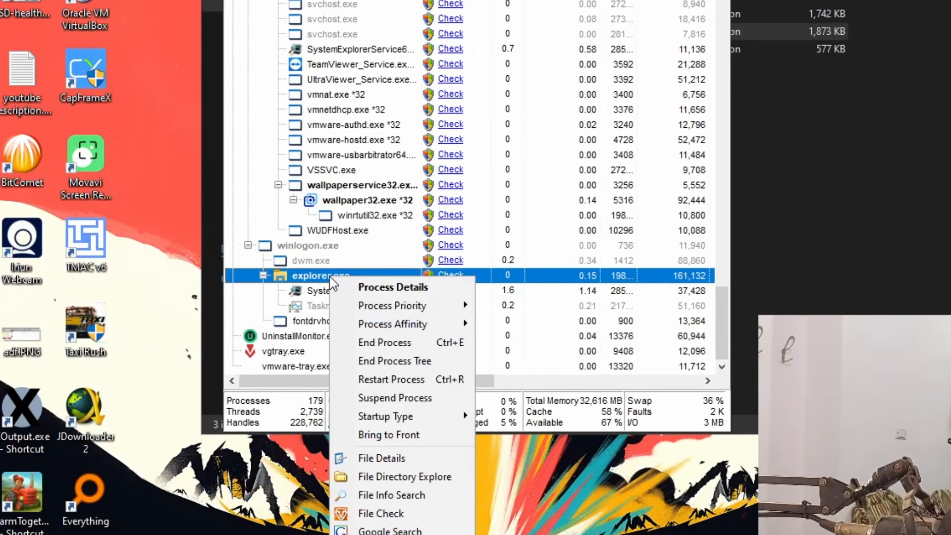
pyautogui.moveTo(451, 358)
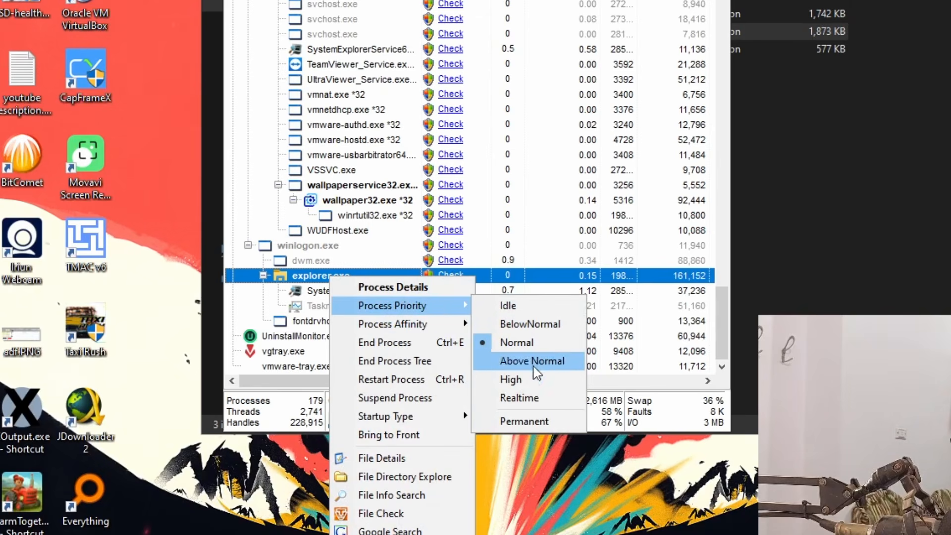
pyautogui.click(531, 386)
pyautogui.rightClick(330, 277)
pyautogui.moveTo(429, 304)
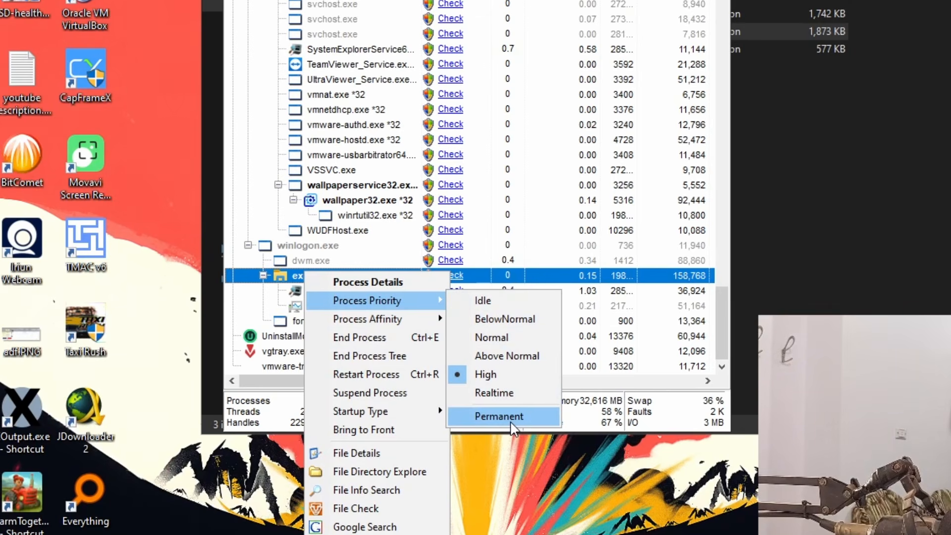
pyautogui.click(512, 421)
# Set the winlogon.exe process priority to BelowNormal and make it permanent
pyautogui.rightClick(343, 276)
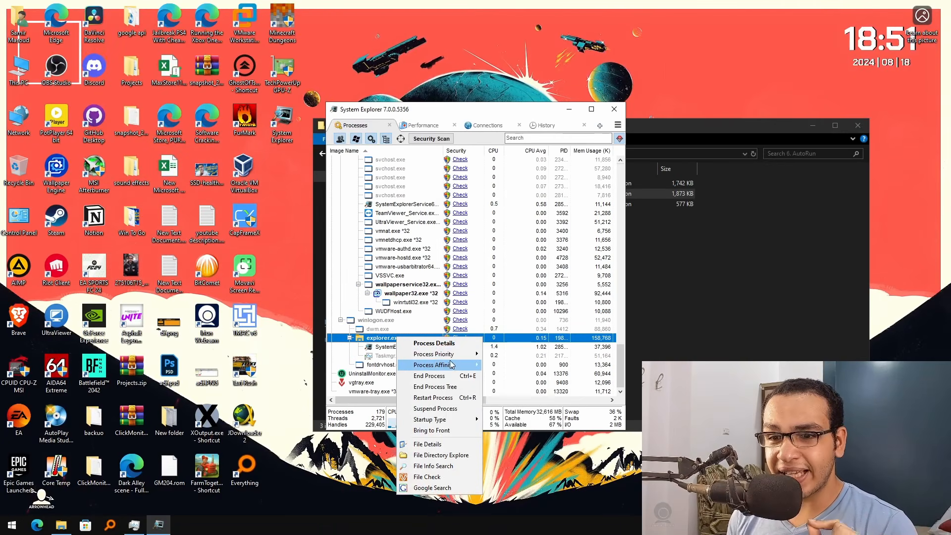
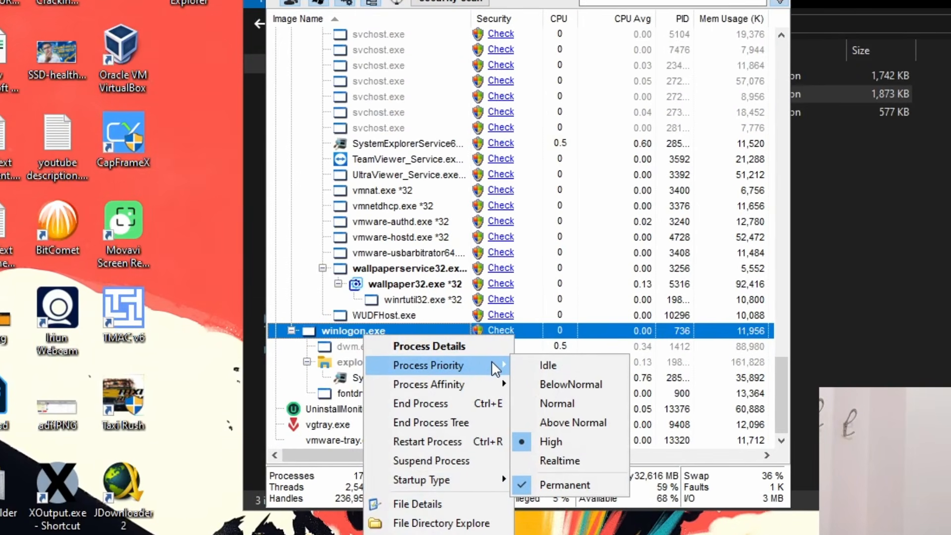
pyautogui.click(594, 385)
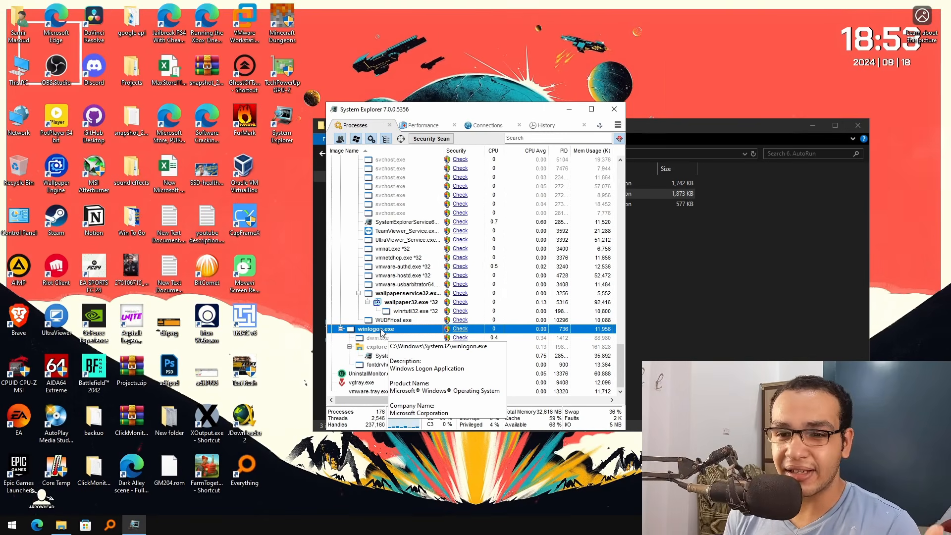
pyautogui.rightClick(390, 331)
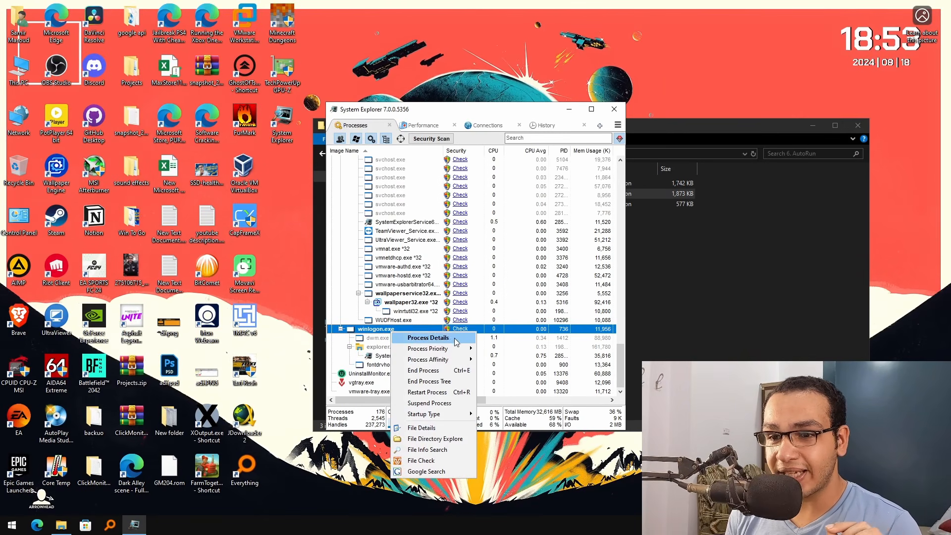
pyautogui.moveTo(449, 348)
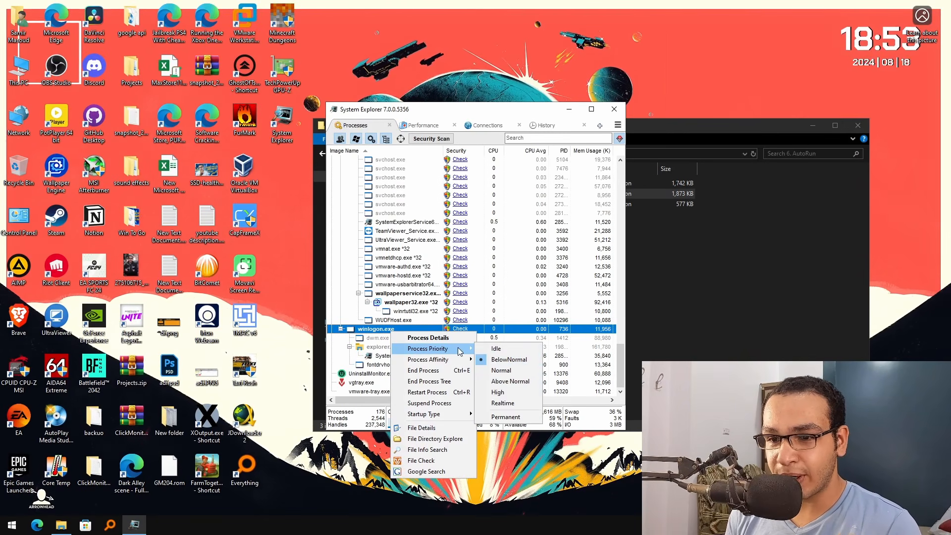
pyautogui.click(506, 418)
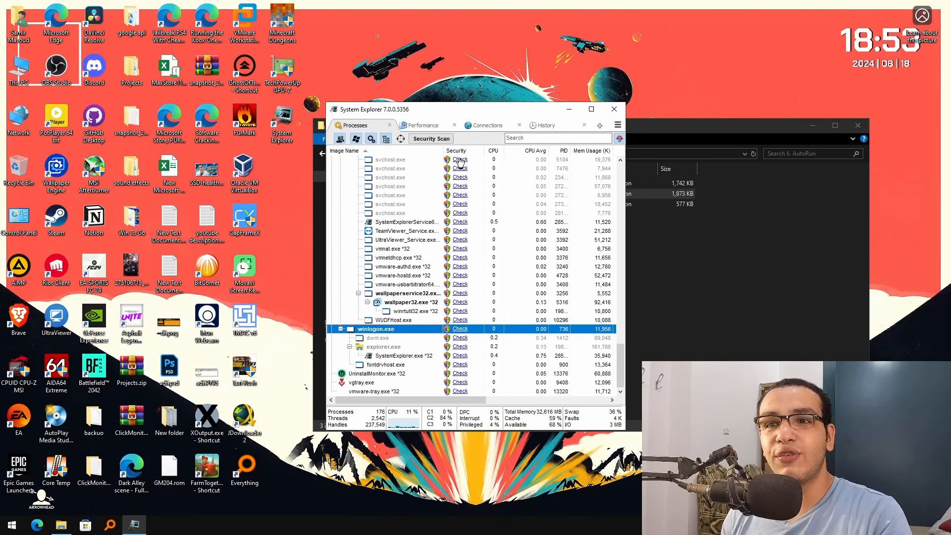
# Close System Explorer to the tray and return to the Free Tweak Pack 1 folder
pyautogui.click(614, 109)
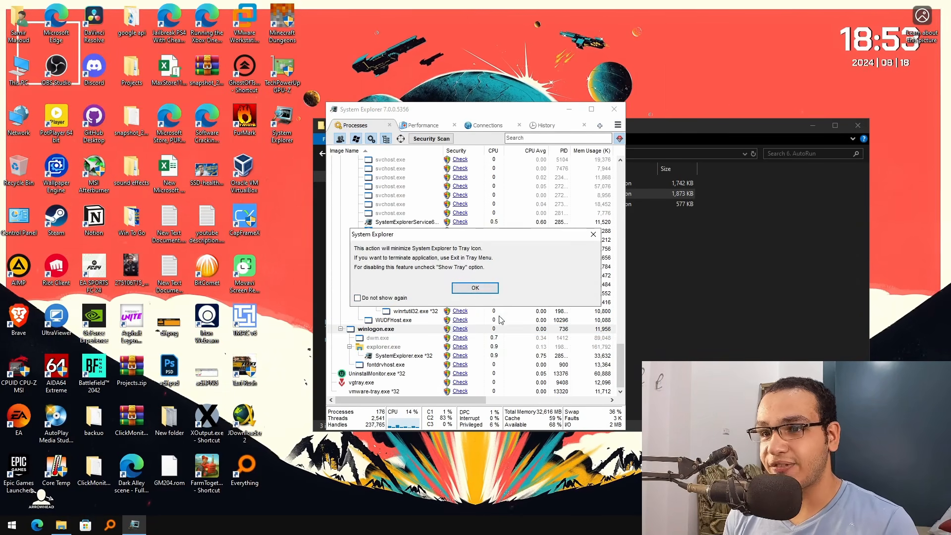
pyautogui.click(476, 289)
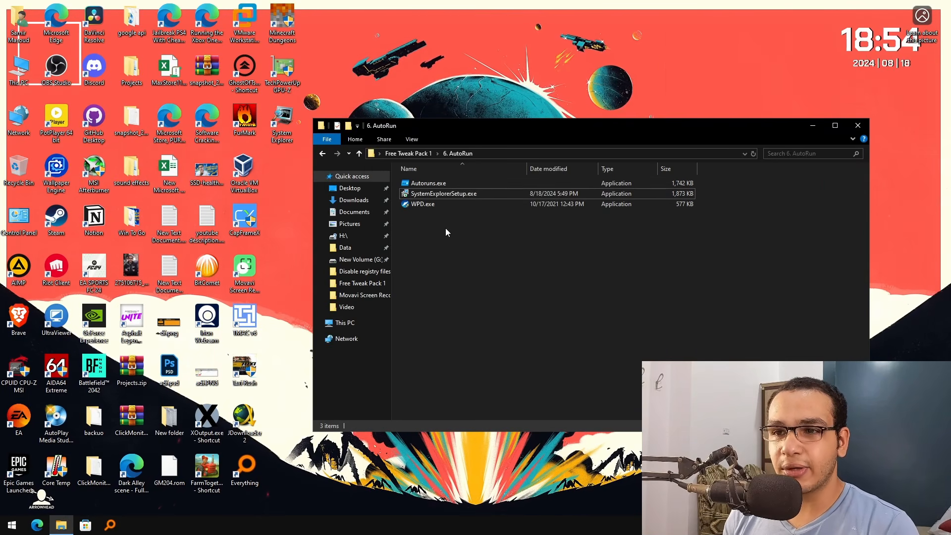
pyautogui.hotkey('ctrl', 'a')
pyautogui.press('BackSpace')
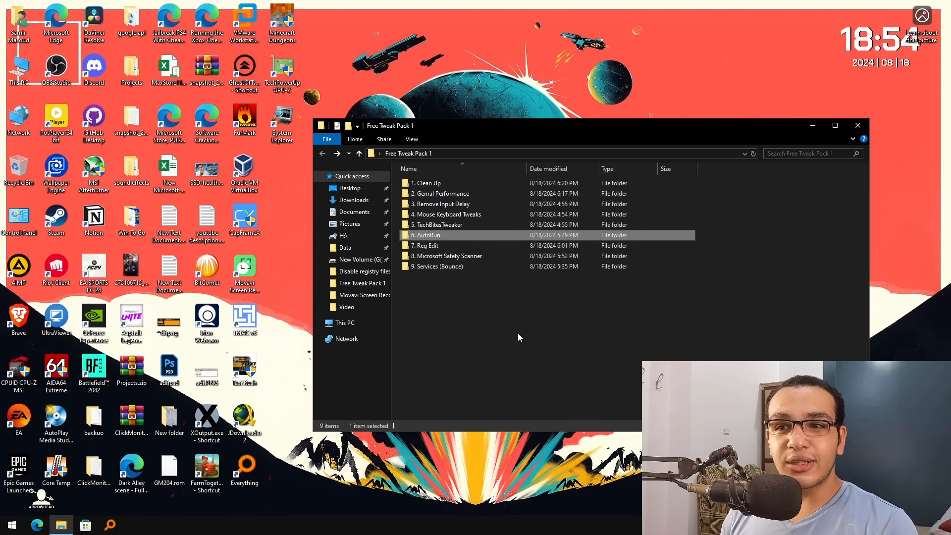
# Open Edit This.txt from the 7. Reg Edit folder and copy the path HKEY_LOCAL_MACHINE\SYSTEM\CurrentControlSet\Control
pyautogui.click(451, 248)
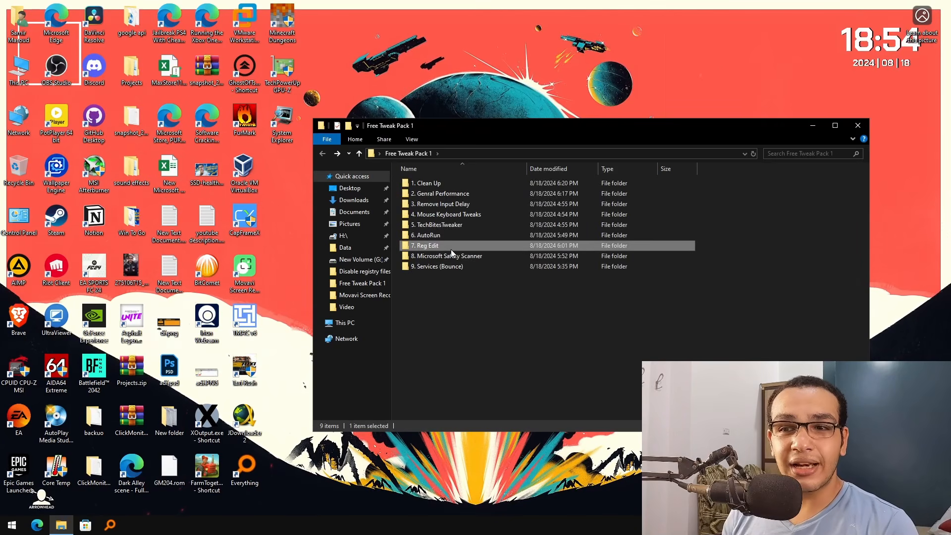
pyautogui.doubleClick(451, 247)
pyautogui.doubleClick(440, 184)
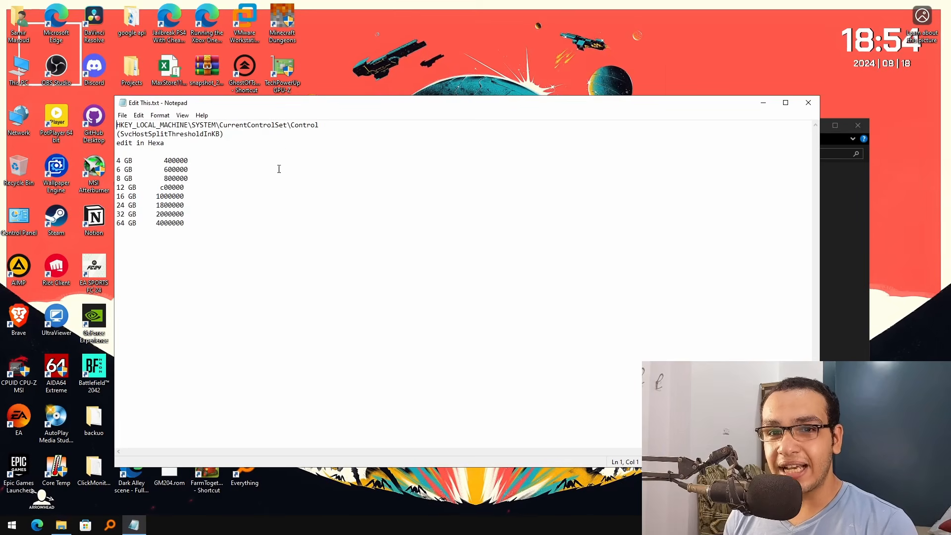
pyautogui.moveTo(320, 104); pyautogui.dragTo(373, 132)
pyautogui.click(504, 133)
pyautogui.moveTo(505, 133); pyautogui.dragTo(302, 133)
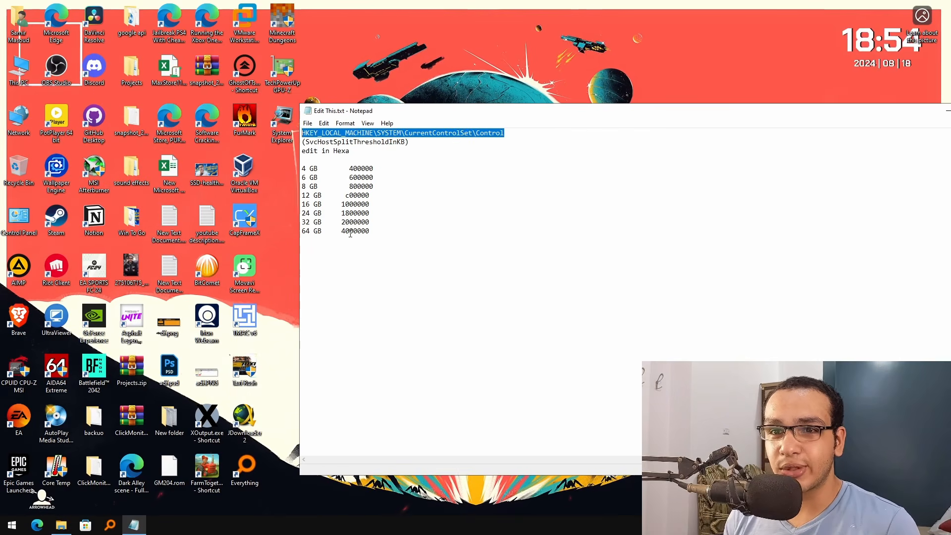
pyautogui.press('super')
pyautogui.write('refg')
pyautogui.click(102, 252)
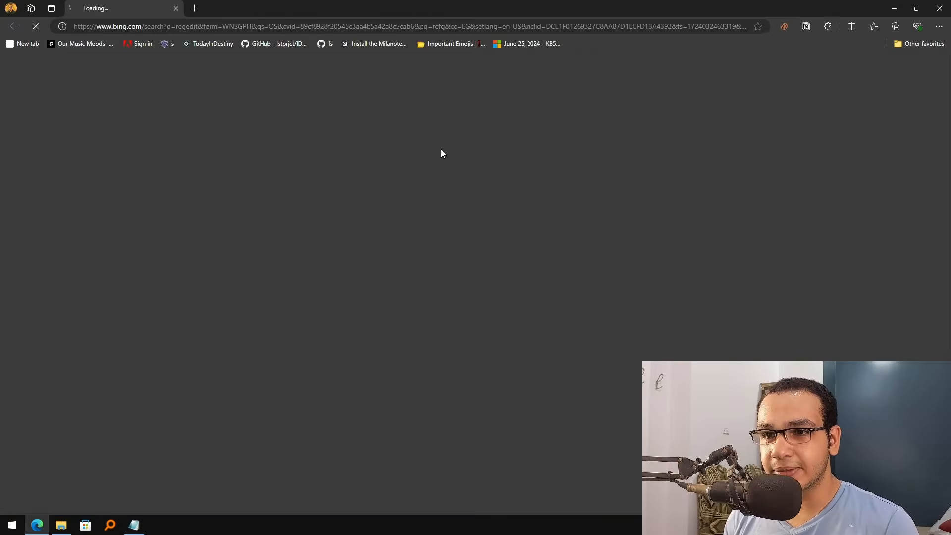
pyautogui.hotkey('alt', 'F4')
# Open Registry Editor and go to the key HKEY_LOCAL_MACHINE\SYSTEM\CurrentControlSet\Control
pyautogui.press('super')
pyautogui.write('reg')
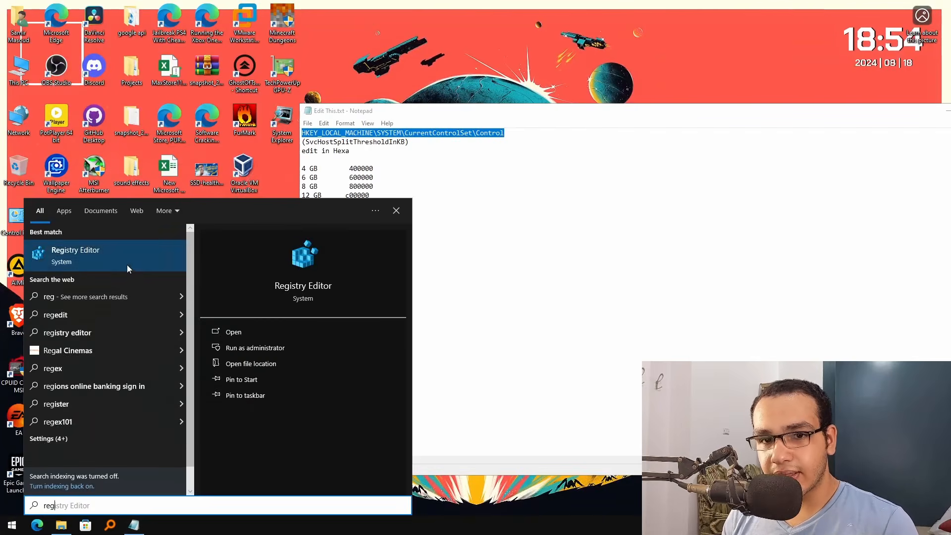
pyautogui.click(127, 265)
pyautogui.click(425, 323)
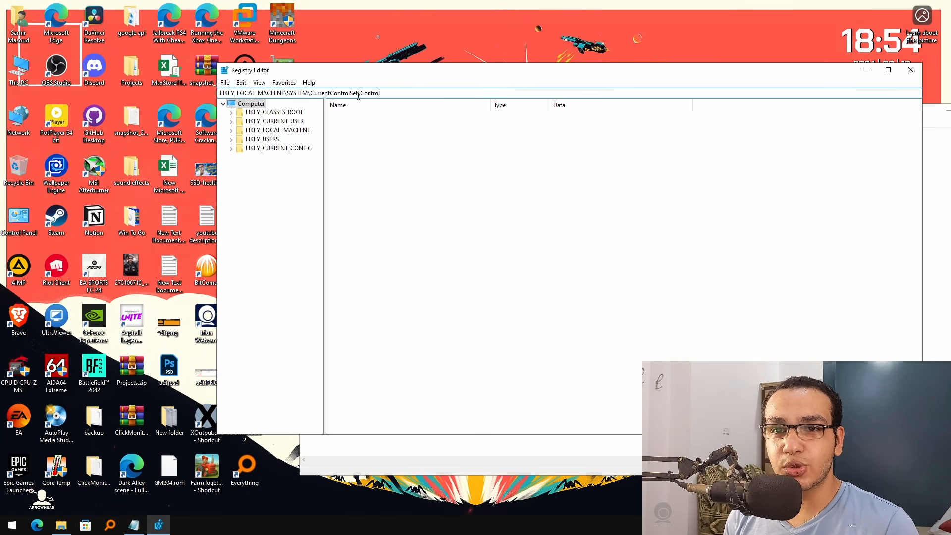
pyautogui.press('Return')
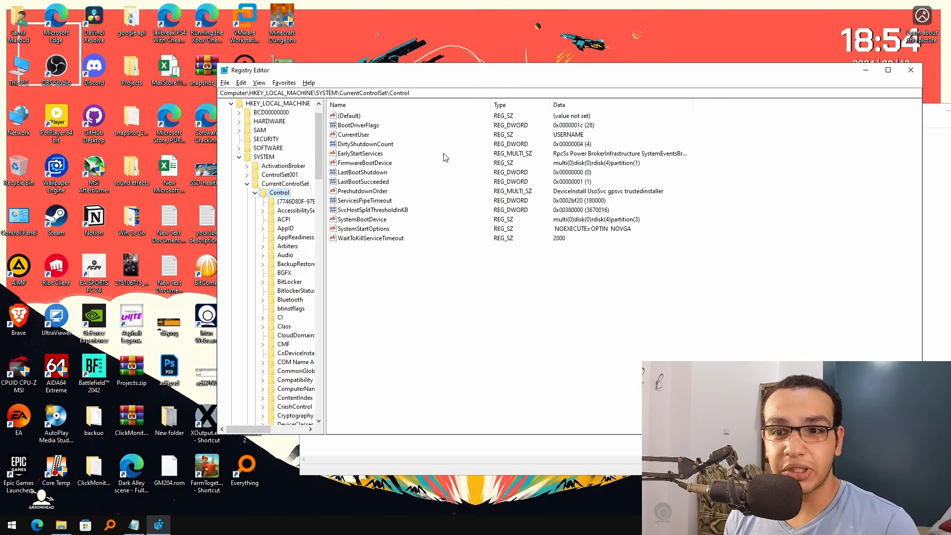
# Copy the value name SvcHostSplitThresholdInKB from Edit This.txt and return to the Control key's value list in Registry Editor
pyautogui.hotkey('alt', 'Tab')
pyautogui.click(310, 142)
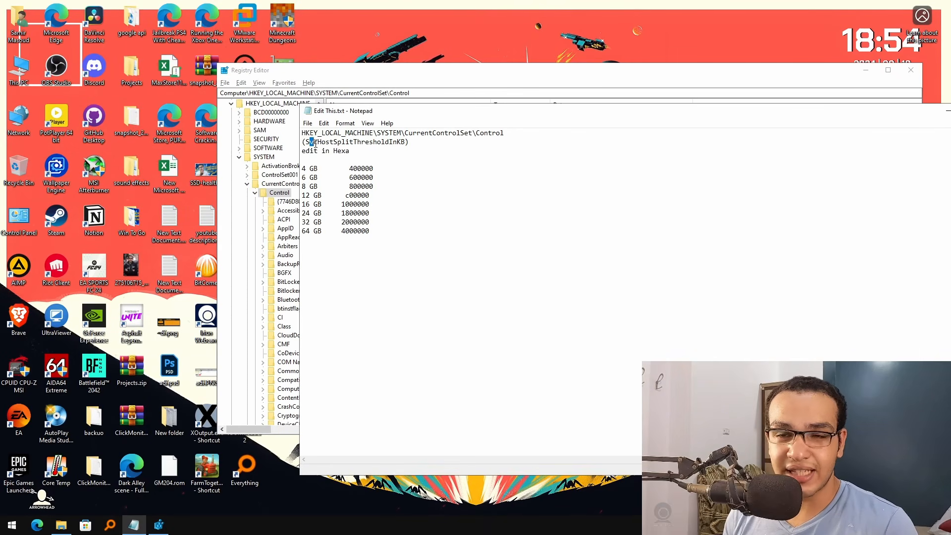
pyautogui.tripleClick(322, 139)
pyautogui.click(409, 140)
pyautogui.moveTo(408, 142); pyautogui.dragTo(302, 142)
pyautogui.hotkey('ctrl', 'c')
pyautogui.hotkey('alt', 'Tab')
pyautogui.click(396, 125)
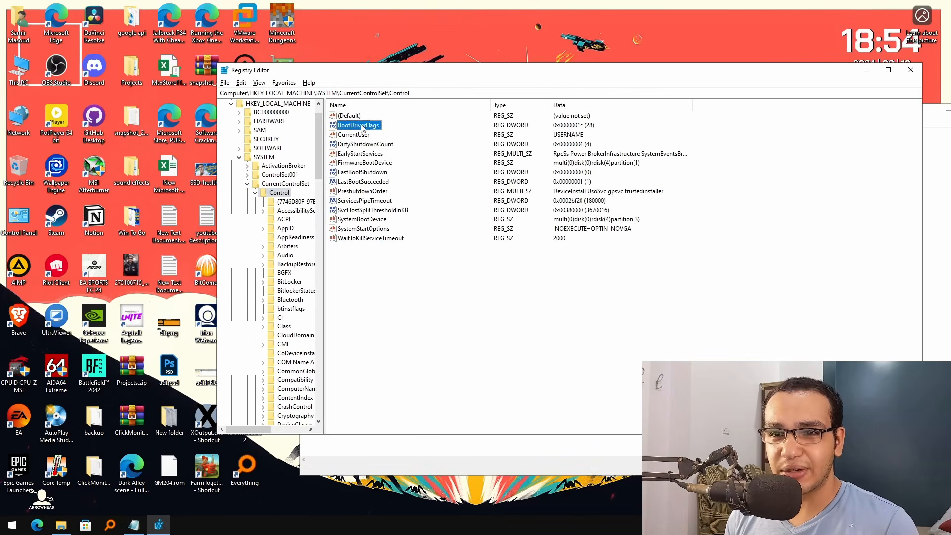
# Find the SvcHostSplitThresholdInKB value in the Control key using the copied name
pyautogui.hotkey('ctrl', 'f')
pyautogui.hotkey('ctrl', 'v')
pyautogui.click(417, 134)
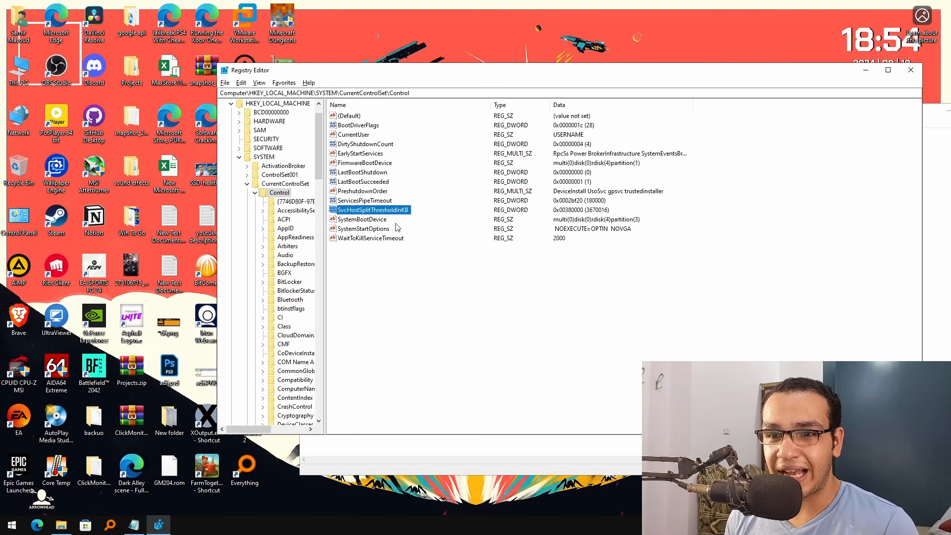
# Check the computer's installed memory in Task Manager against the RAM list in Edit This.txt
pyautogui.hotkey('alt', 'Tab')
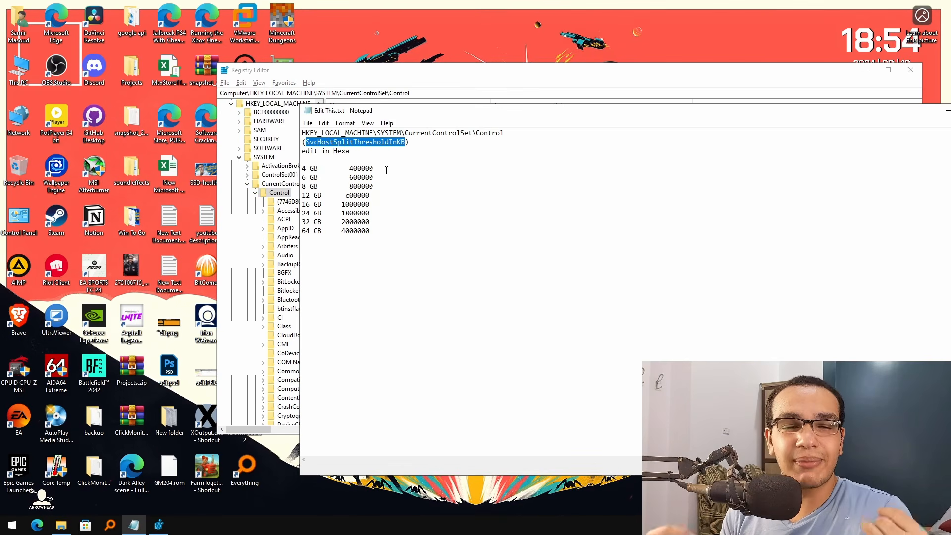
pyautogui.rightClick(430, 525)
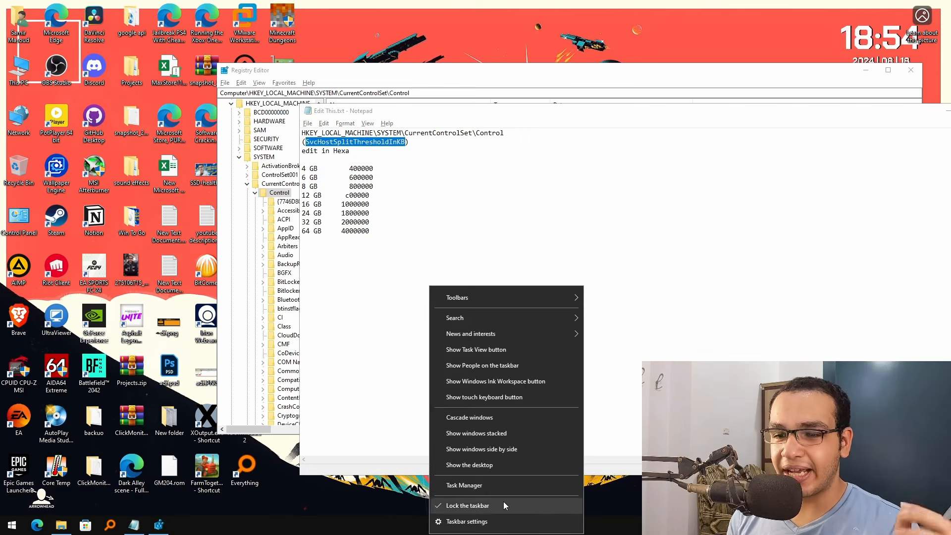
pyautogui.click(531, 483)
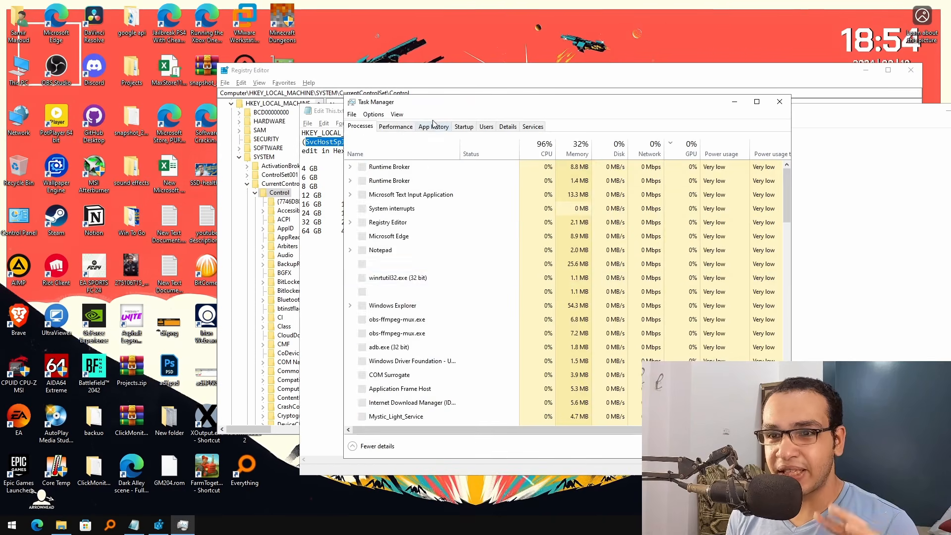
pyautogui.click(396, 126)
pyautogui.click(425, 177)
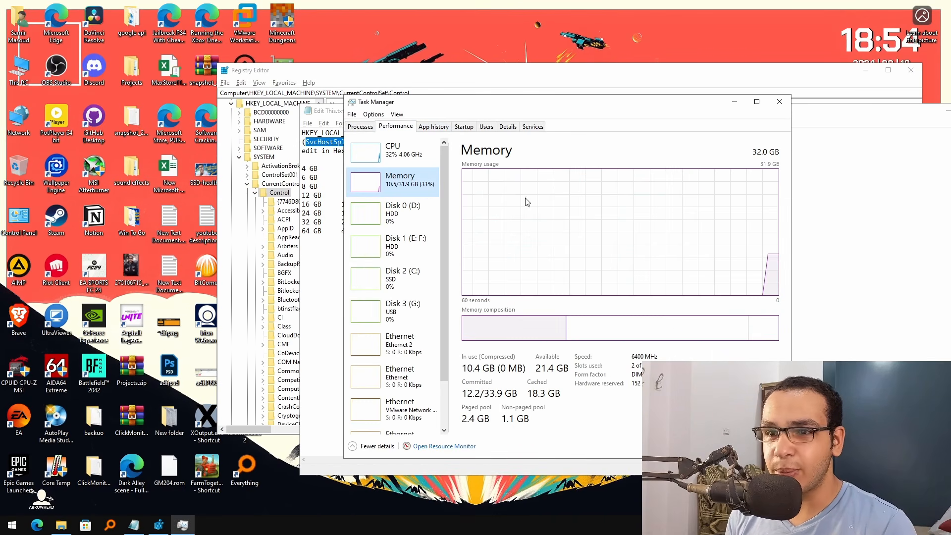
# Copy the 32 GB value 2000000 from Edit This.txt and set SvcHostSplitThresholdInKB to it in hexadecimal
pyautogui.click(824, 173)
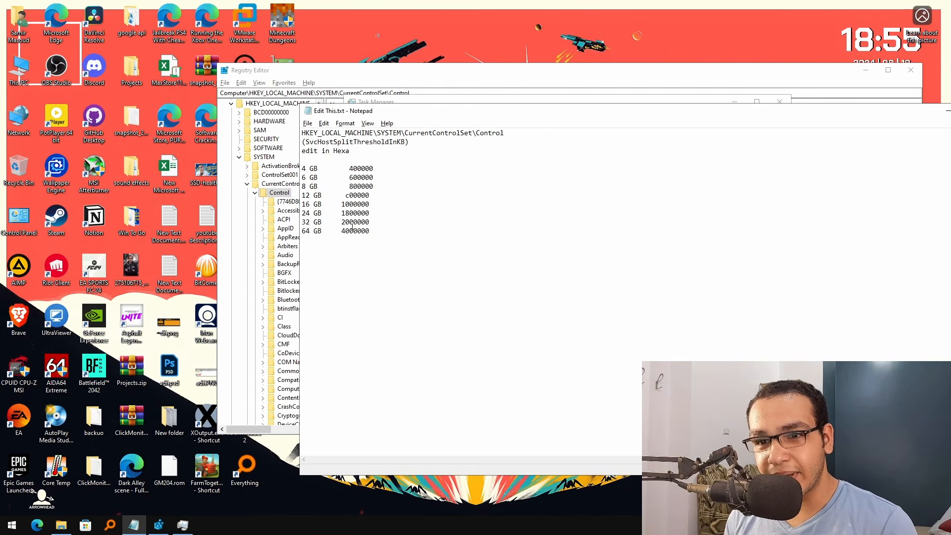
pyautogui.rightClick(351, 222)
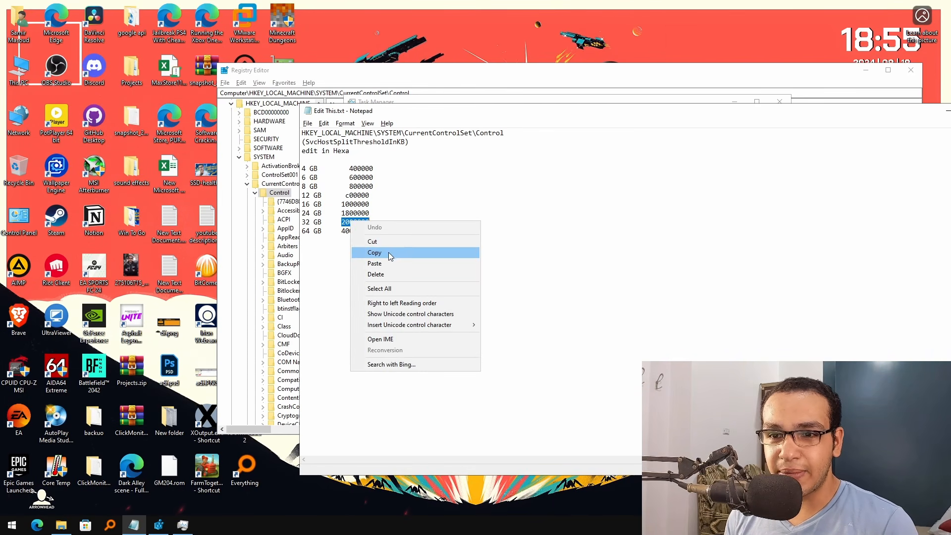
pyautogui.click(388, 252)
pyautogui.hotkey('alt', 'Tab')
pyautogui.hotkey('alt', 'Tab', 'Tab')
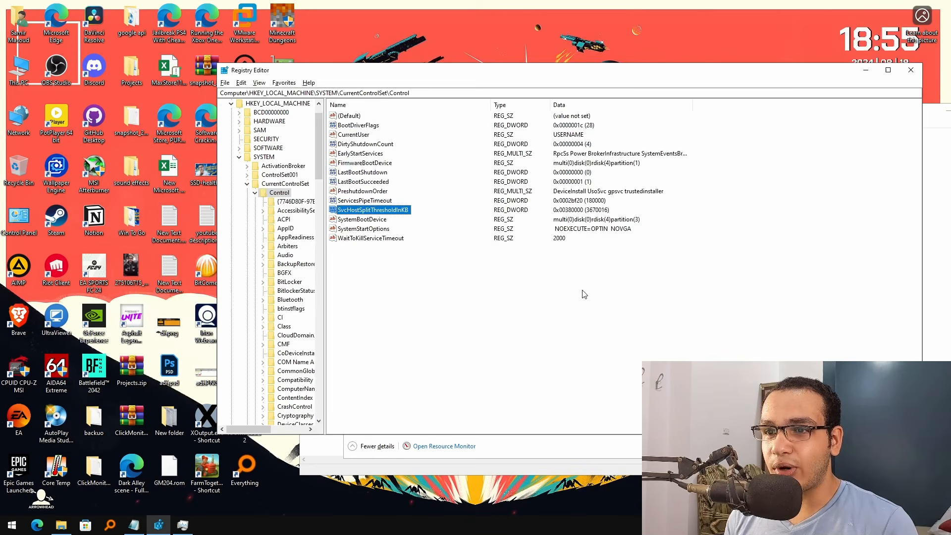
pyautogui.doubleClick(382, 210)
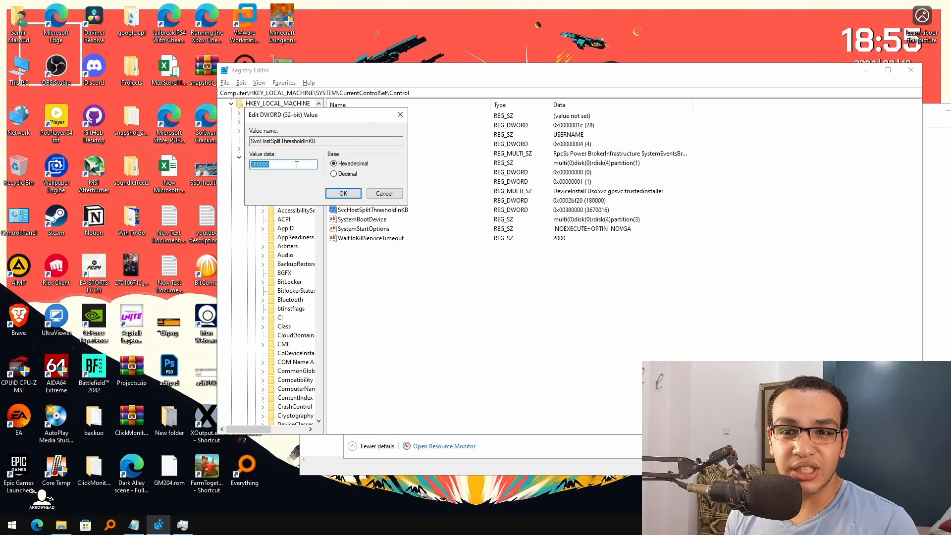
pyautogui.click(350, 196)
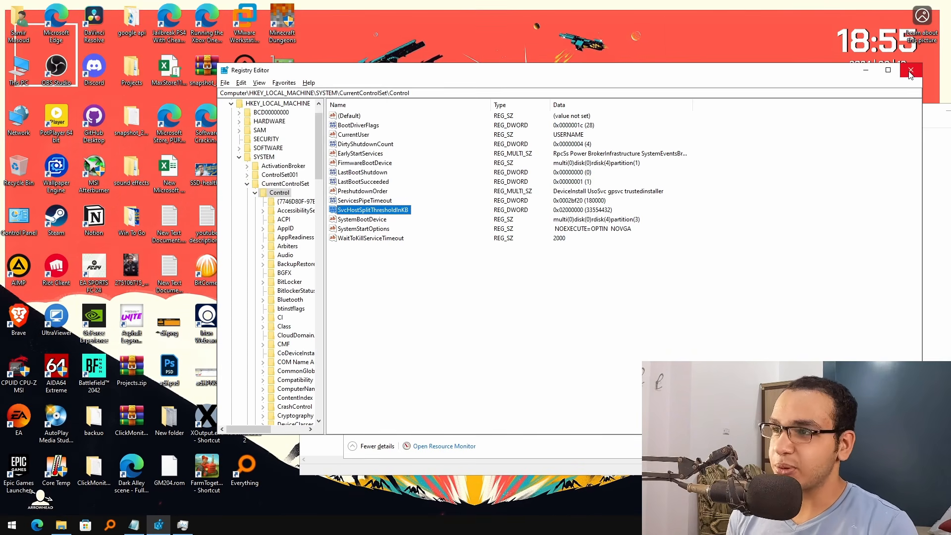
# Close Registry Editor, Task Manager and Edit This.txt, and go back to the Free Tweak Pack 1 folder
pyautogui.click(914, 71)
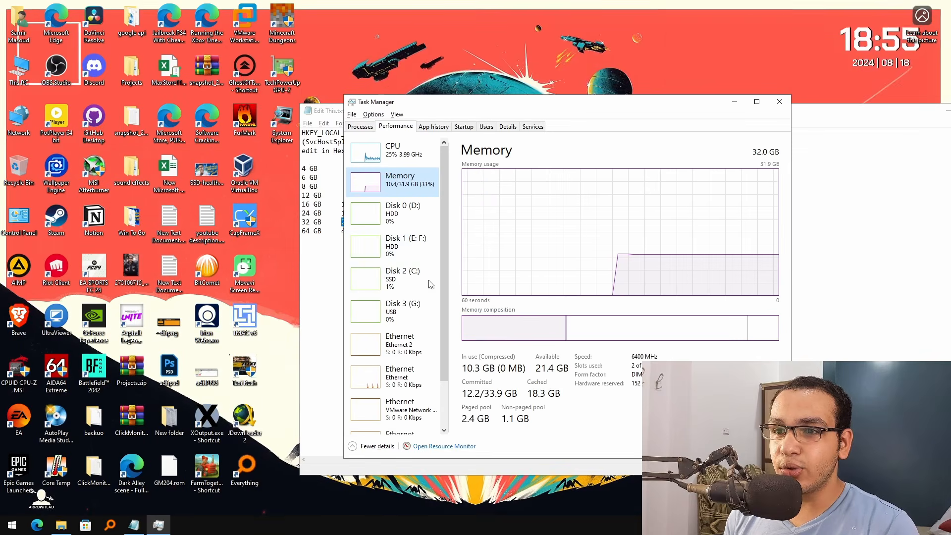
pyautogui.click(781, 98)
pyautogui.moveTo(373, 236); pyautogui.dragTo(303, 169)
pyautogui.click(364, 169)
pyautogui.doubleClick(364, 169)
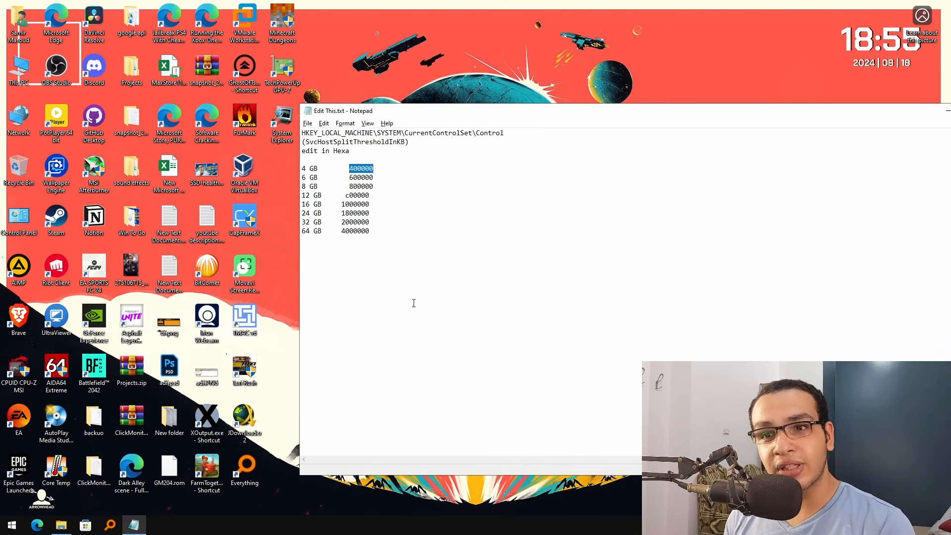
pyautogui.hotkey('alt', 'F4')
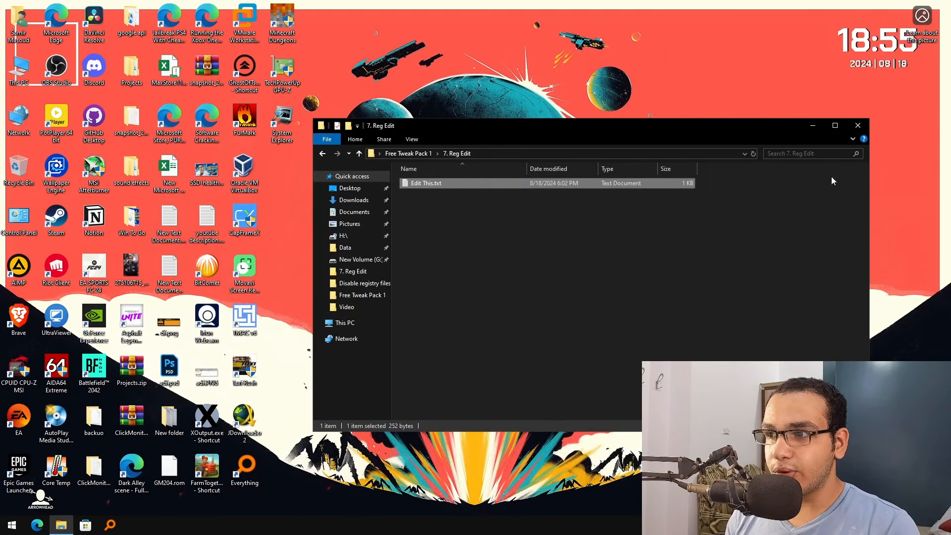
pyautogui.press('BackSpace')
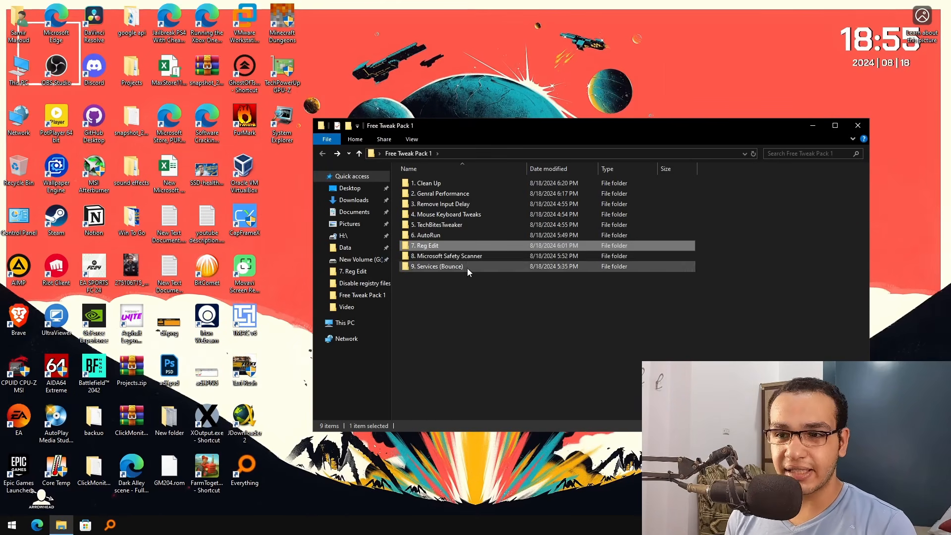
# Examine the contents of the 8. Microsoft Safety Scanner folder and return to Free Tweak Pack 1
pyautogui.click(417, 258)
pyautogui.doubleClick(449, 256)
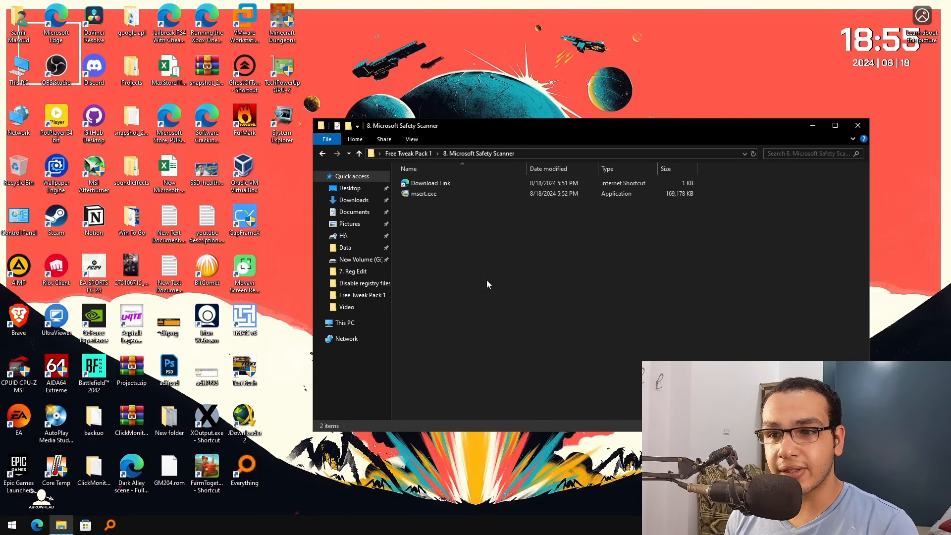
pyautogui.click(452, 194)
pyautogui.hotkey('alt', 'Left')
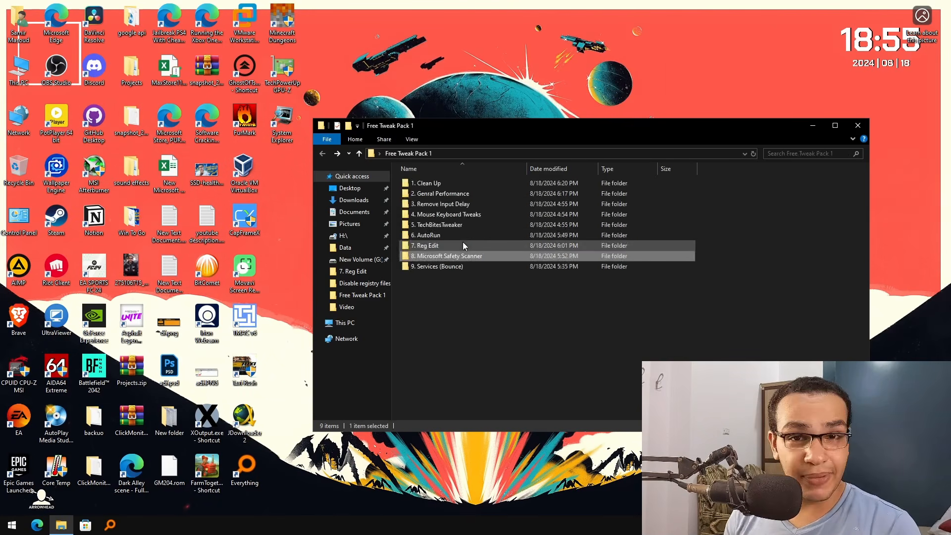
pyautogui.press('Down')
pyautogui.press('Up')
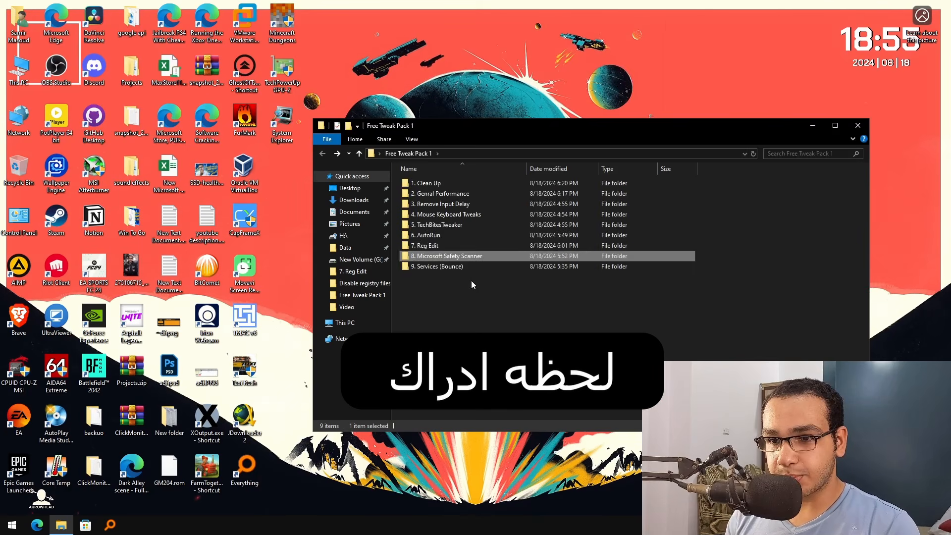
pyautogui.press('Return')
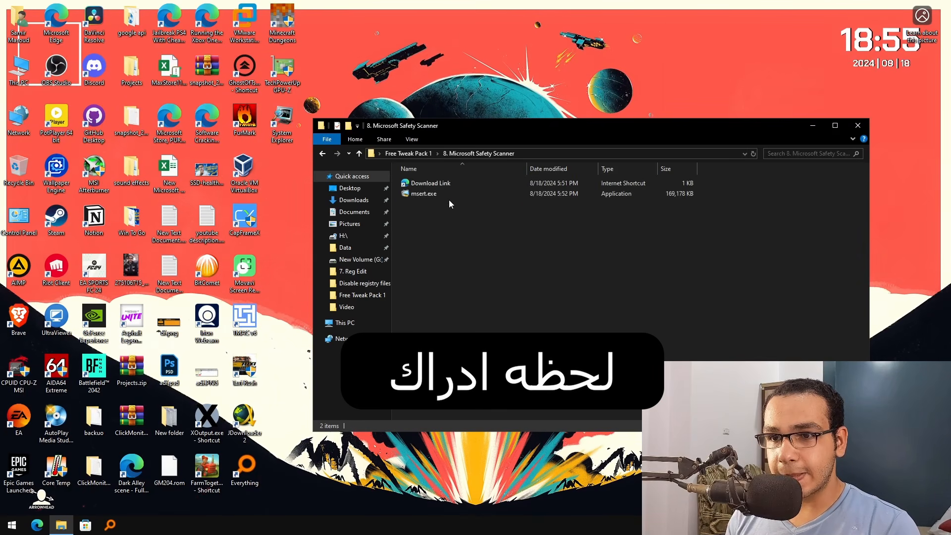
pyautogui.hotkey('alt', 'Left')
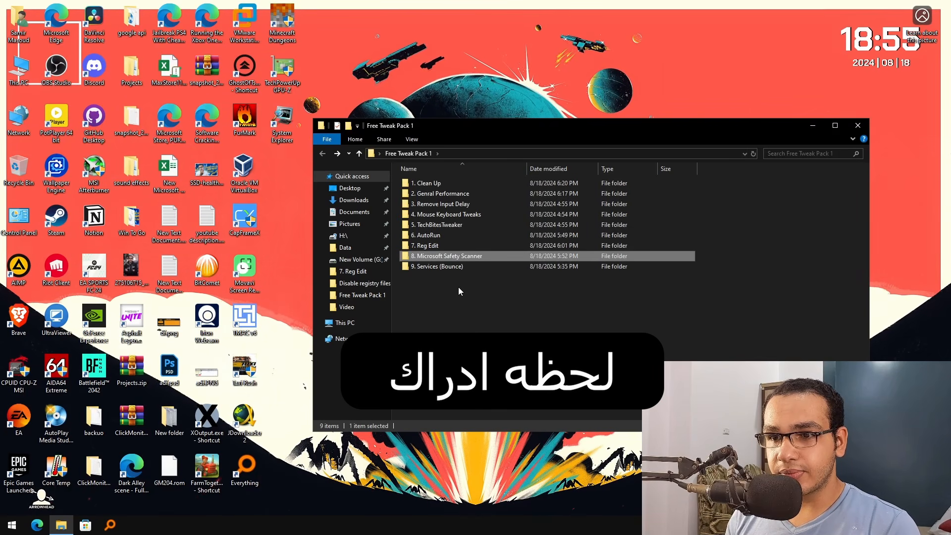
pyautogui.press('Return')
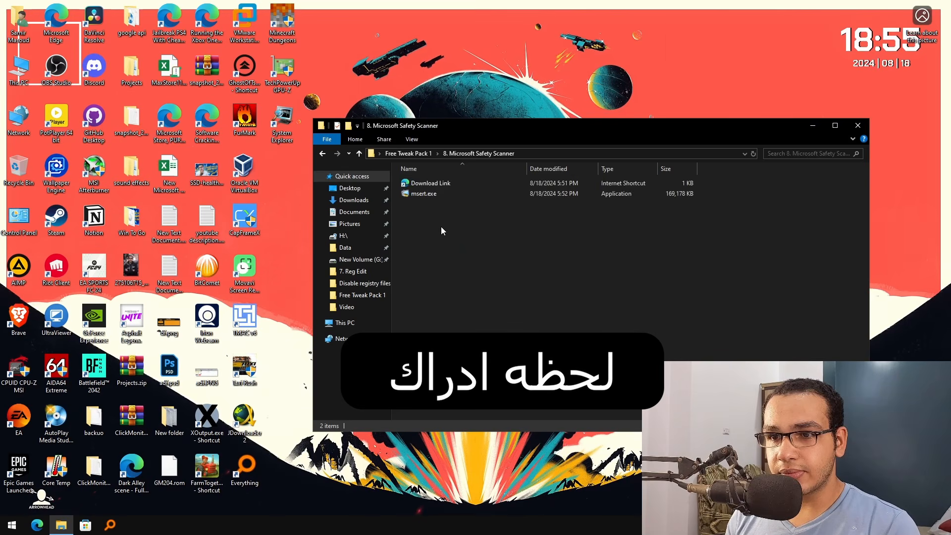
pyautogui.hotkey('alt', 'Left')
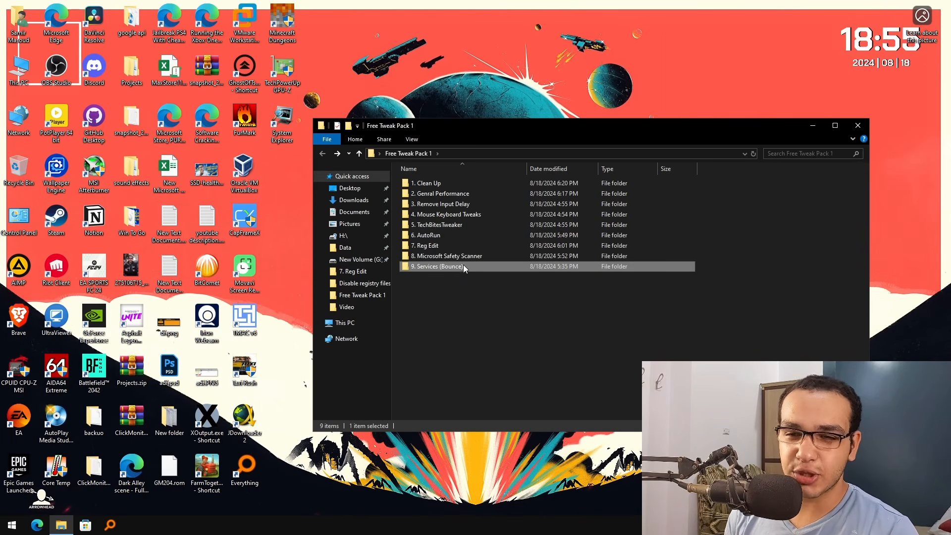
pyautogui.doubleClick(468, 258)
pyautogui.hotkey('ctrl', 'a')
pyautogui.hotkey('alt', 'Left')
# Open Services from the 9. Services (Bounce) folder and make its window smaller in the middle of the desktop
pyautogui.click(460, 270)
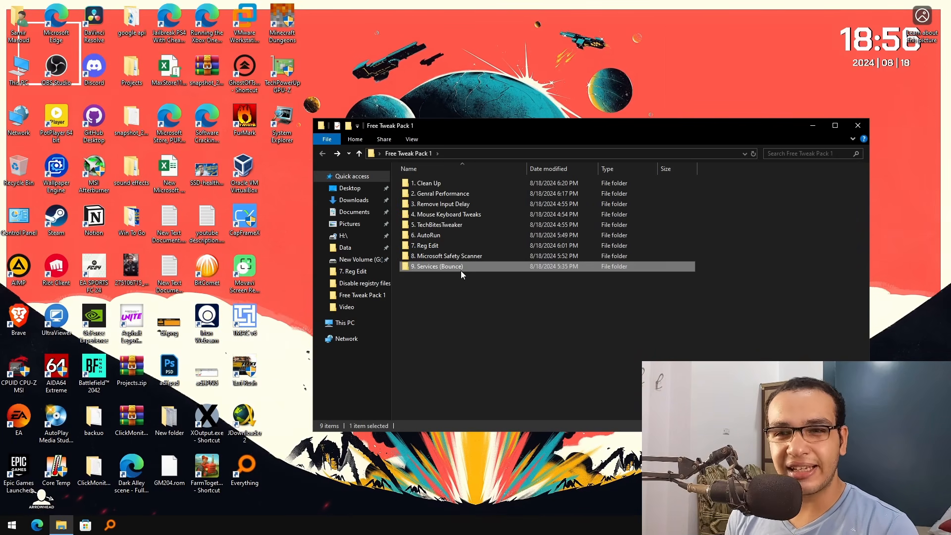
pyautogui.doubleClick(456, 271)
pyautogui.click(443, 183)
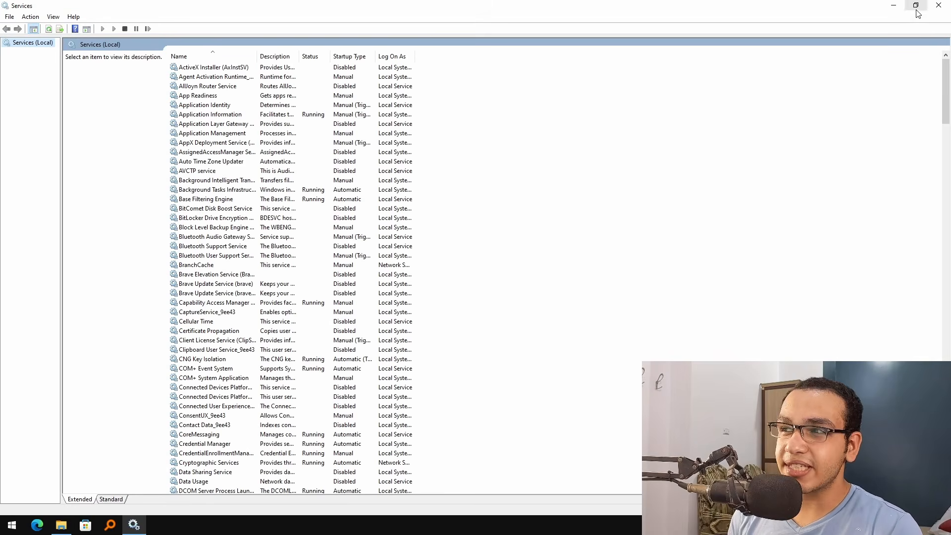
pyautogui.click(916, 5)
pyautogui.moveTo(633, 339); pyautogui.dragTo(857, 533)
pyautogui.moveTo(678, 1); pyautogui.dragTo(554, 87)
# Read the descriptions of services such as ActiveX Installer, BitLocker Drive Encryption and Bluetooth Support Service
pyautogui.click(389, 164)
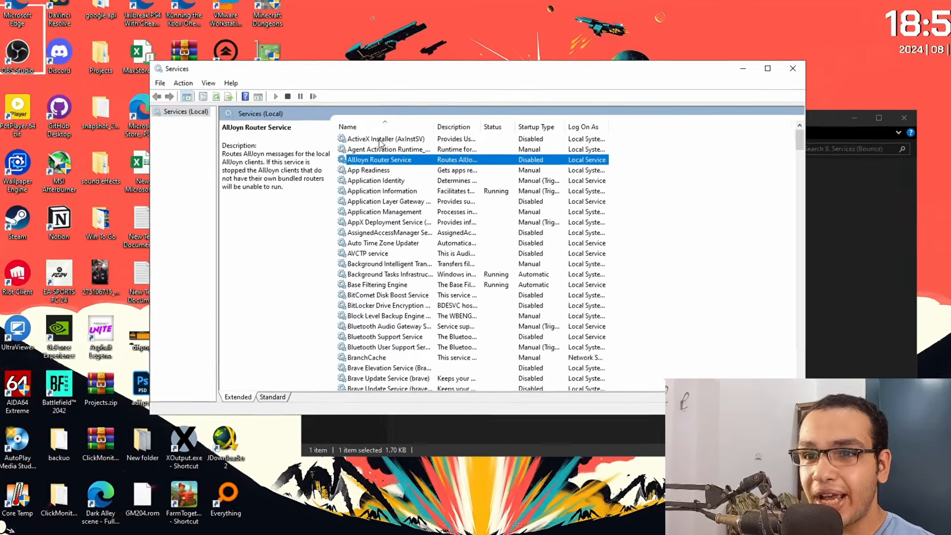
pyautogui.click(378, 140)
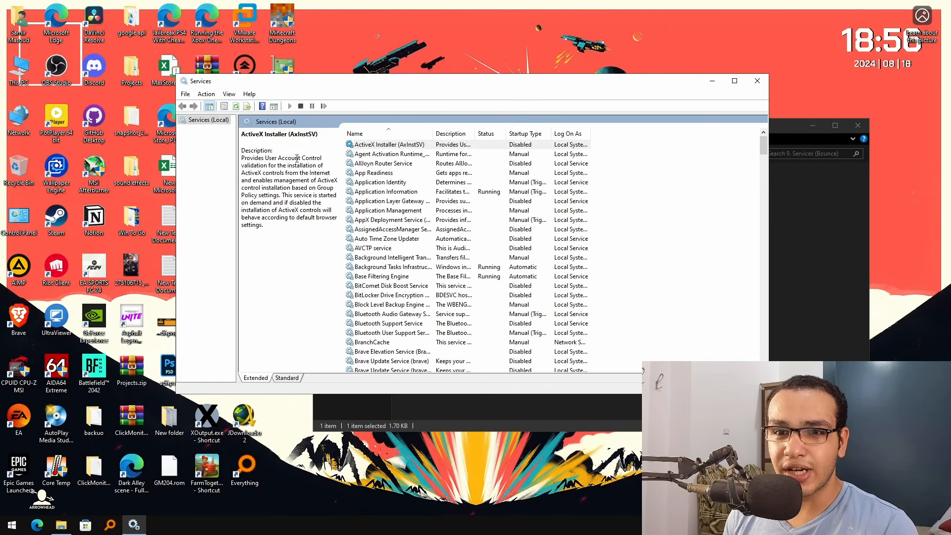
pyautogui.click(208, 120)
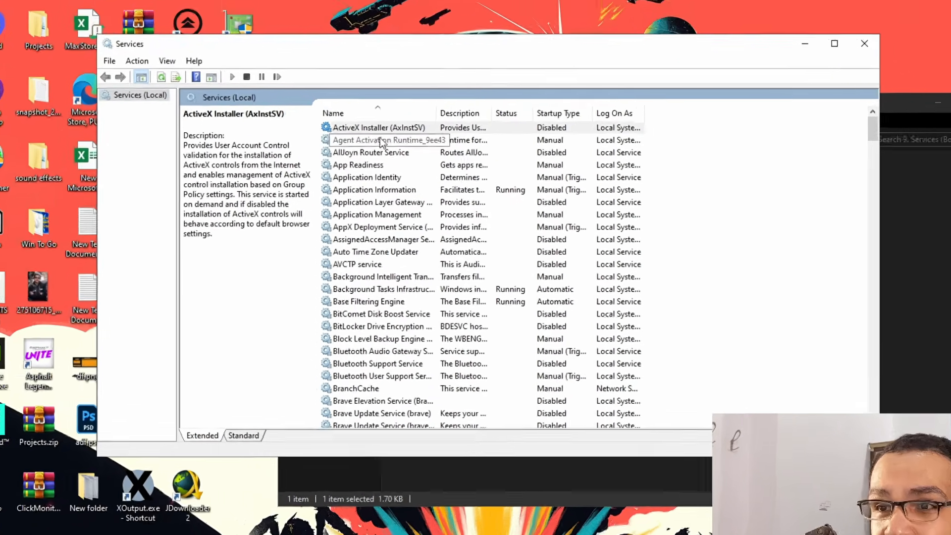
pyautogui.click(369, 130)
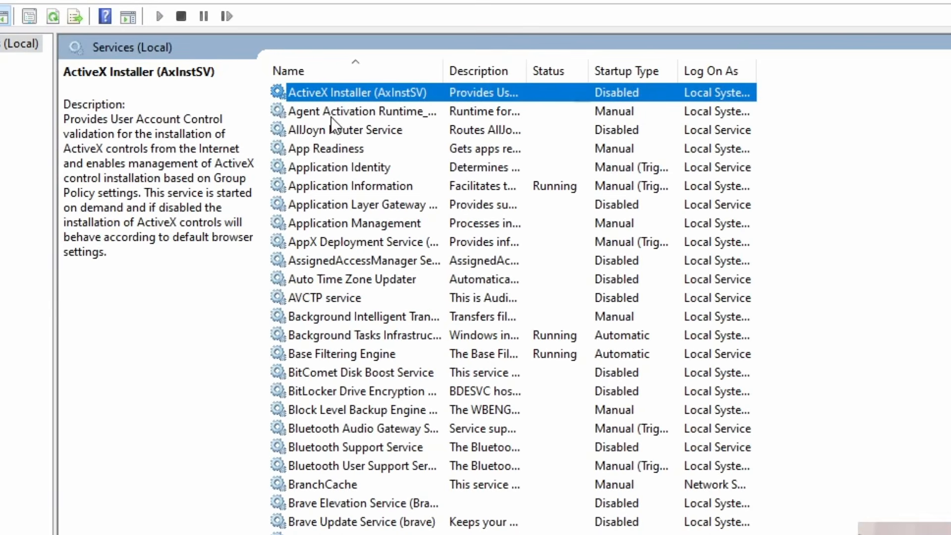
pyautogui.click(390, 137)
pyautogui.click(375, 397)
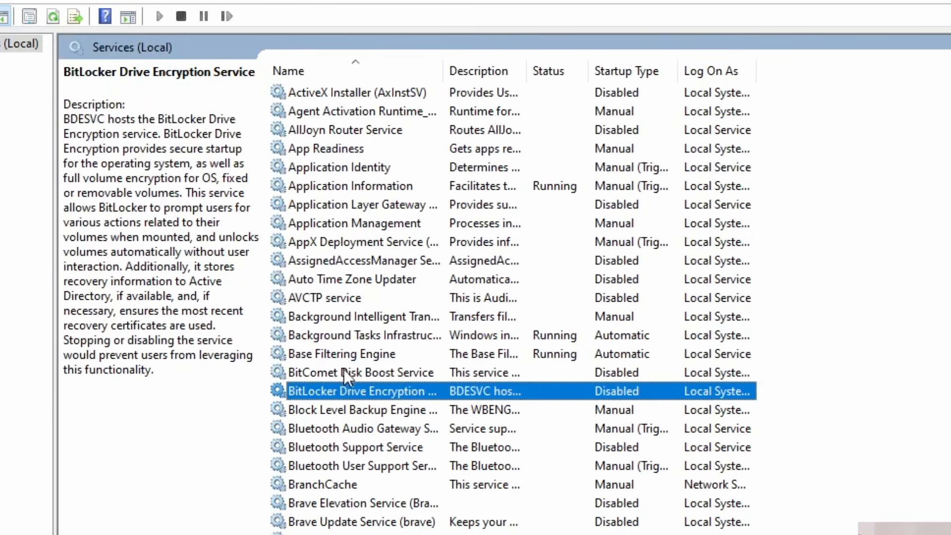
pyautogui.click(333, 415)
pyautogui.click(401, 430)
pyautogui.press('Down')
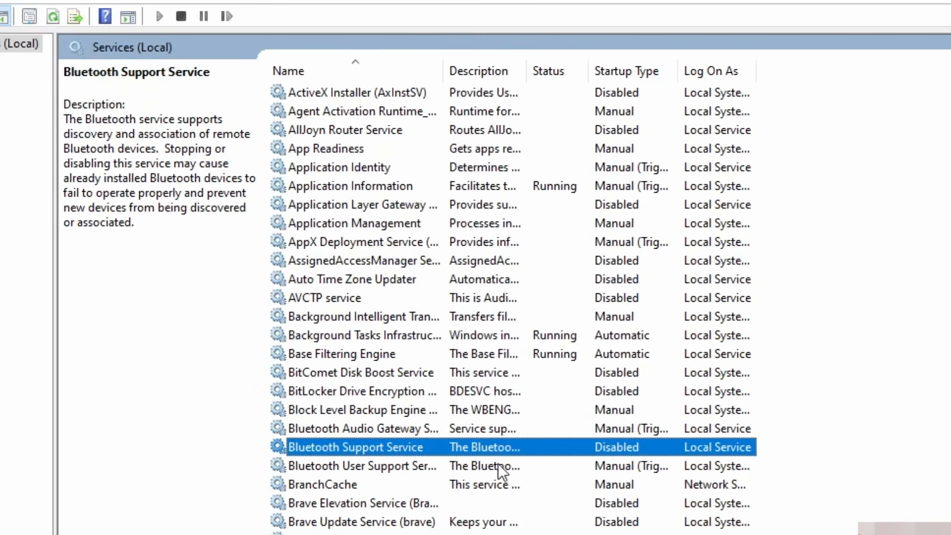
# Examine the descriptions of the Connected Devices Platform and Connected User Experiences and Telemetry services
pyautogui.scroll(-5, 386, 483)
pyautogui.click(391, 483)
pyautogui.click(358, 464)
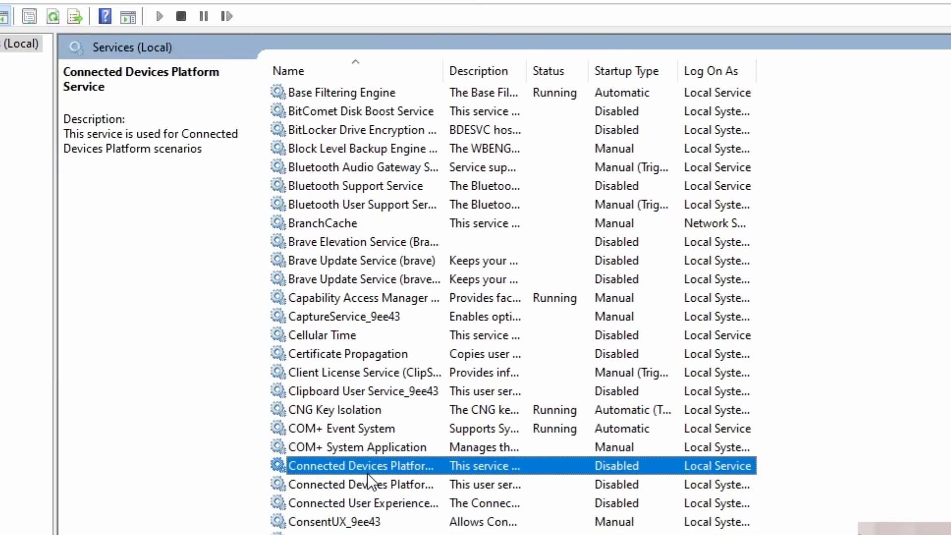
pyautogui.click(352, 484)
pyautogui.click(397, 471)
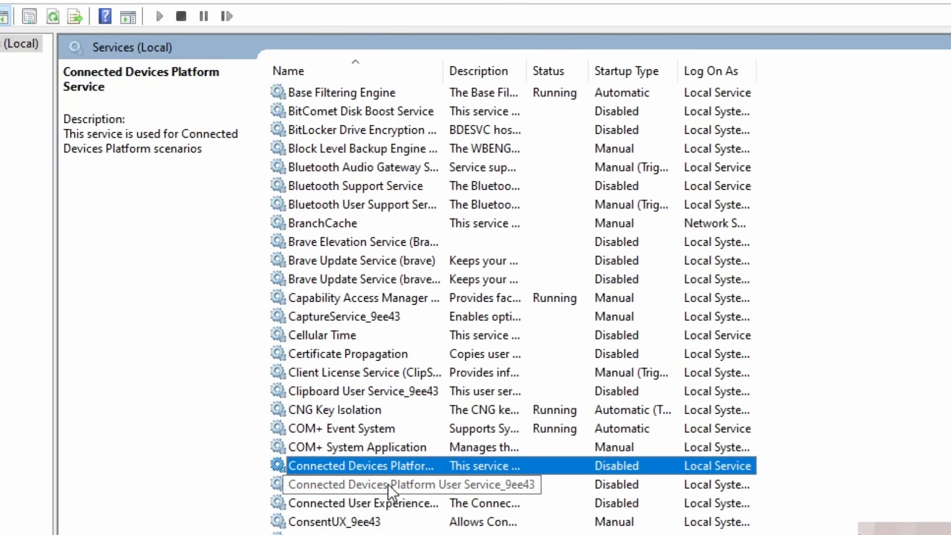
pyautogui.press('Down')
pyautogui.press('Down')
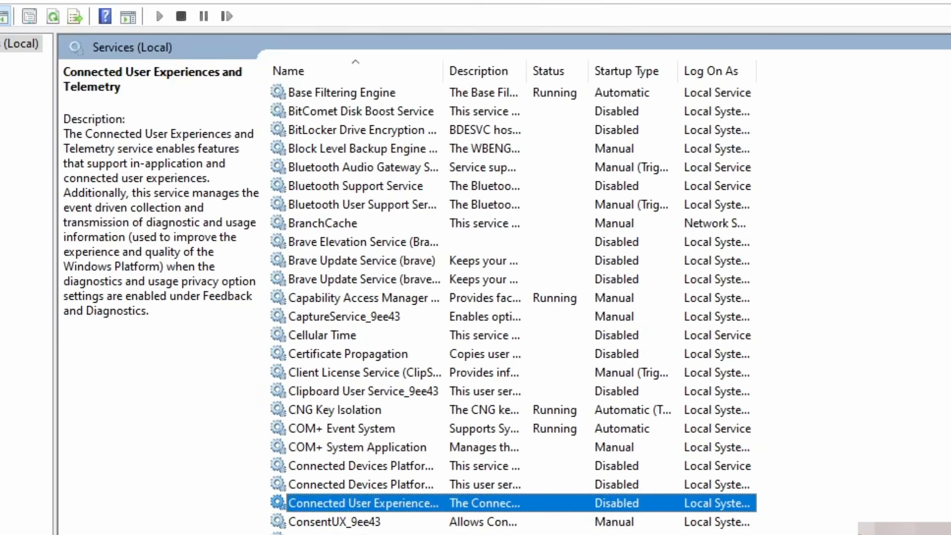
pyautogui.scroll(-1, 542, 484)
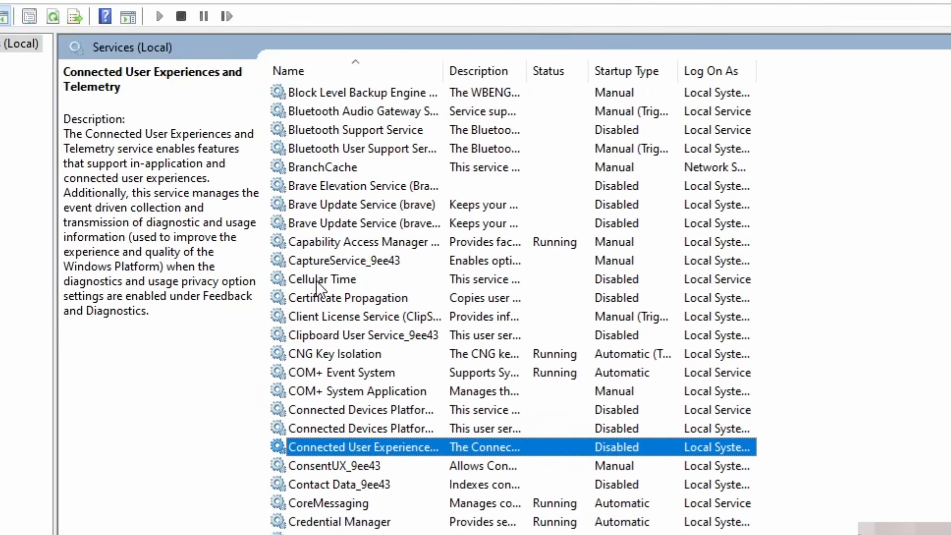
pyautogui.click(147, 125)
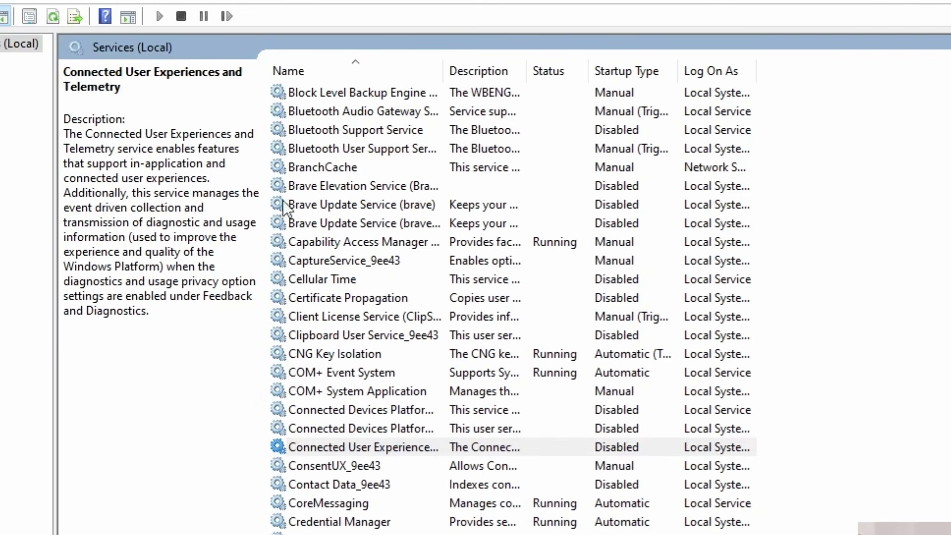
pyautogui.click(366, 448)
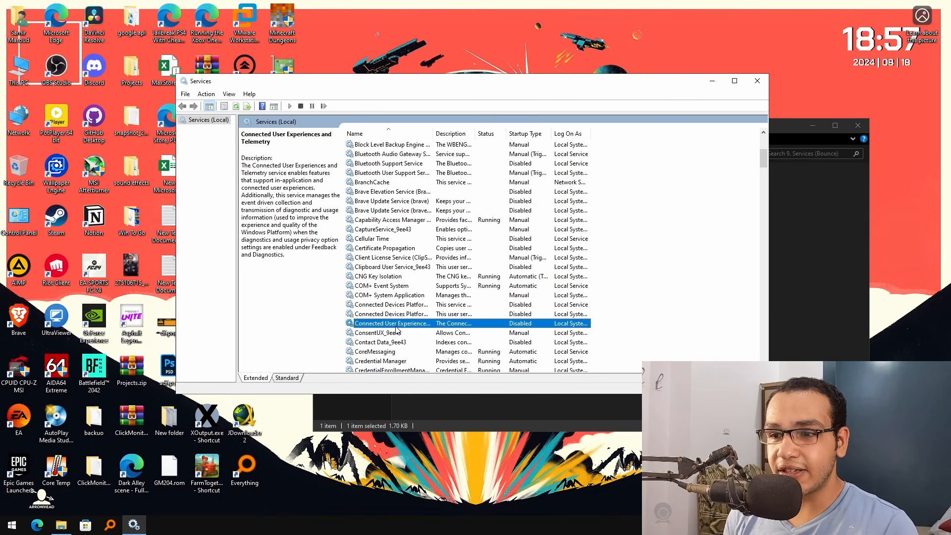
# Read the descriptions of the Contact Data, Diagnostic Execution, Diagnostic Policy and Downloaded Maps Manager services
pyautogui.click(377, 342)
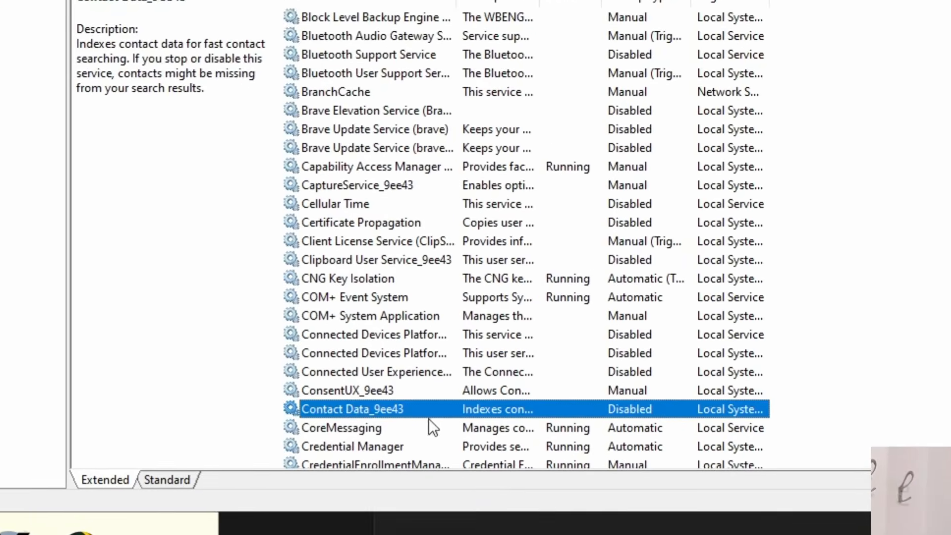
pyautogui.click(400, 425)
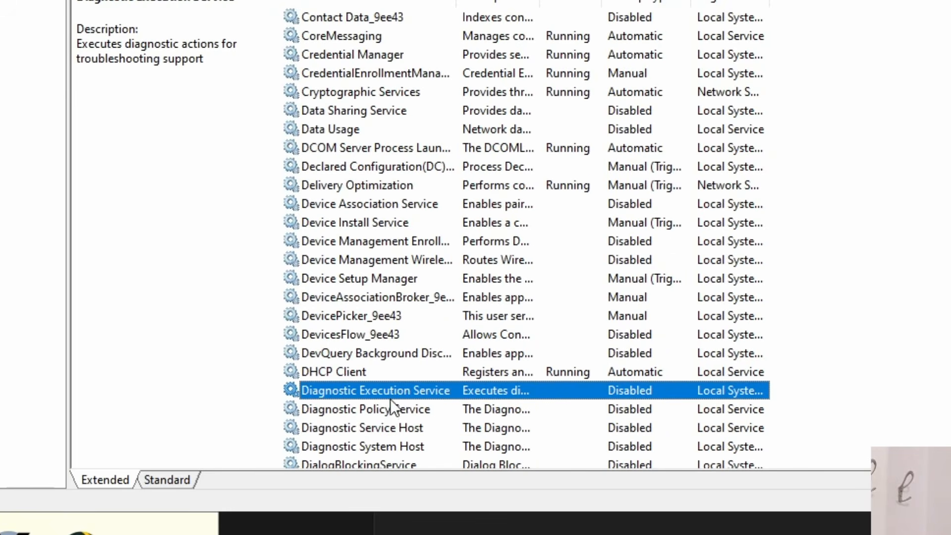
pyautogui.scroll(-1, 395, 409)
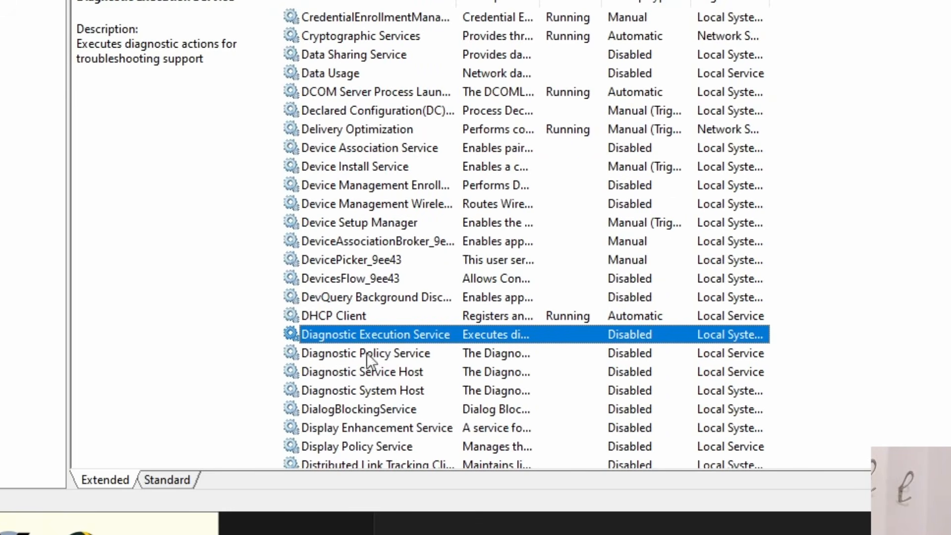
pyautogui.press('Down')
pyautogui.scroll(-2, 381, 391)
pyautogui.click(382, 391)
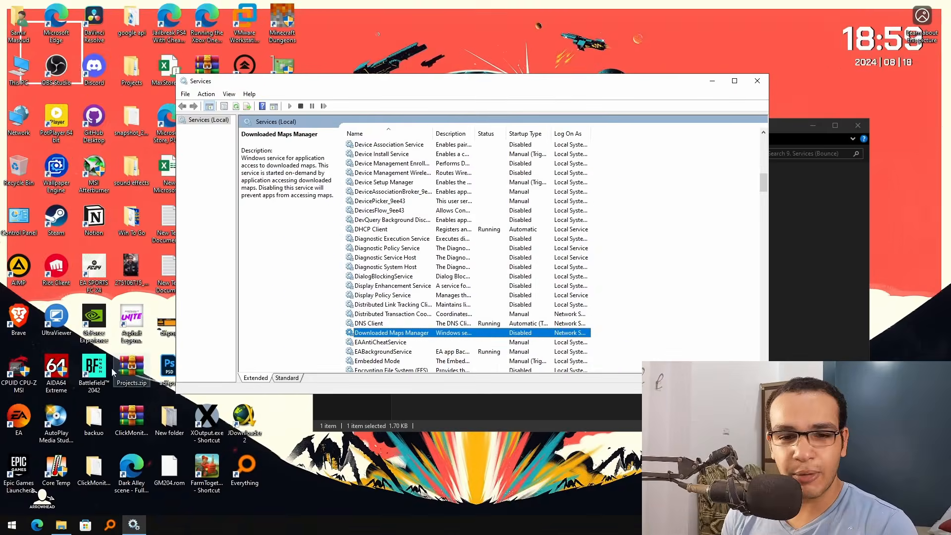
pyautogui.press('super')
pyautogui.click(419, 334)
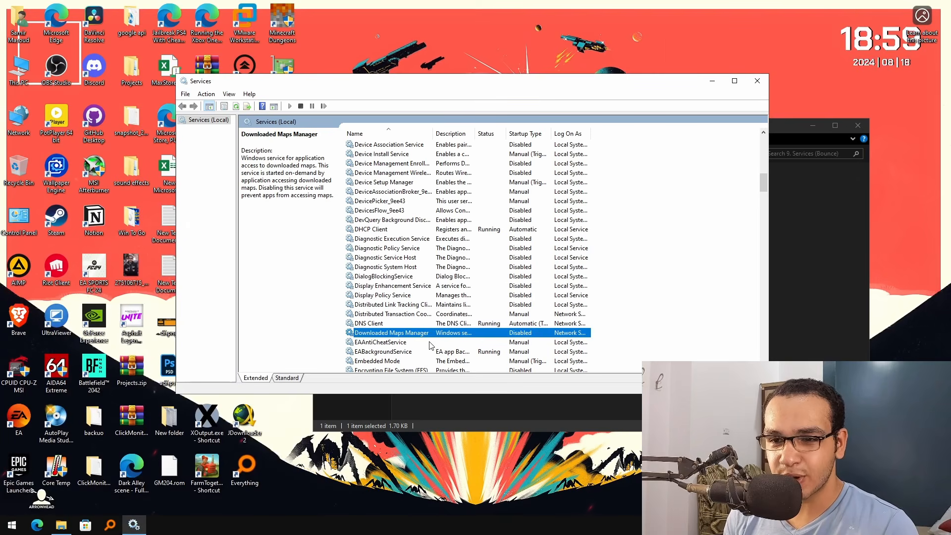
# Read the descriptions of the Fax and GameDVR and Broadcast User services
pyautogui.scroll(-2, 416, 341)
pyautogui.click(407, 353)
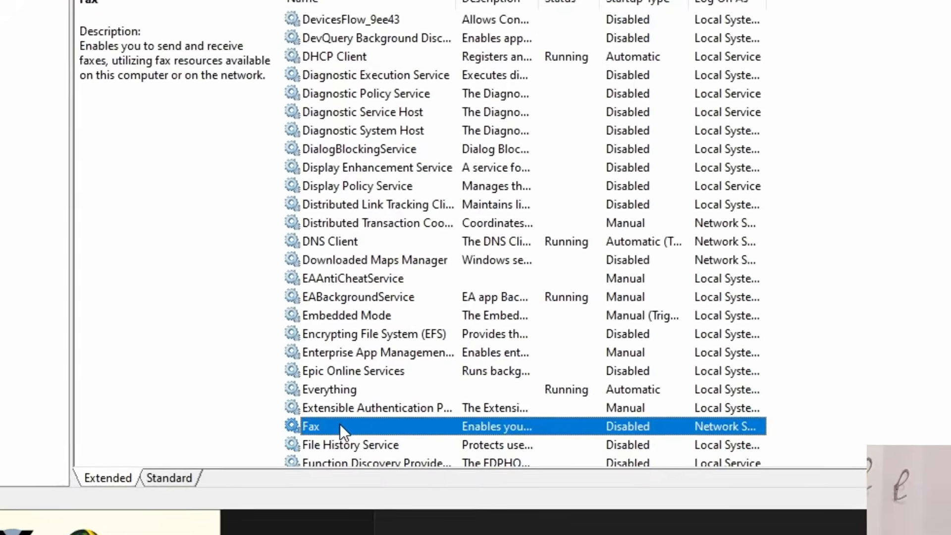
pyautogui.scroll(-1, 407, 365)
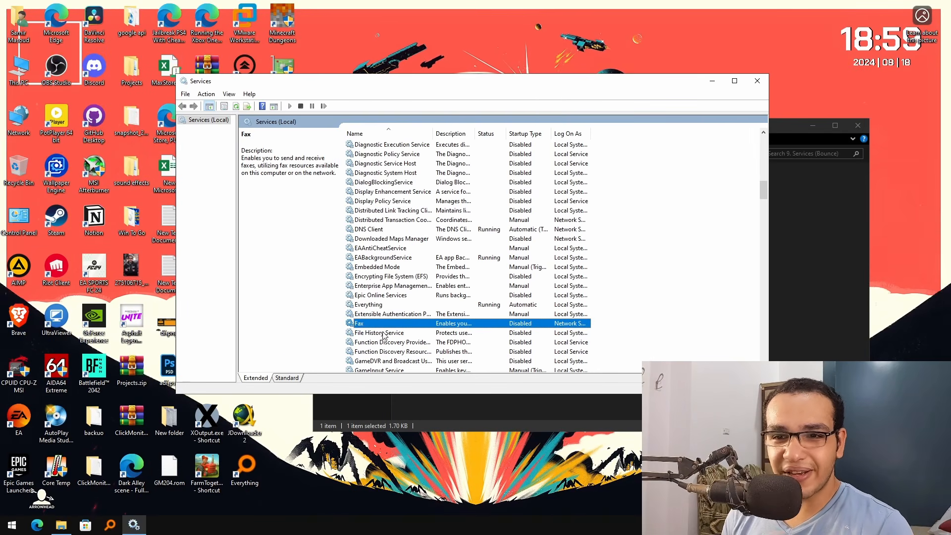
pyautogui.click(380, 360)
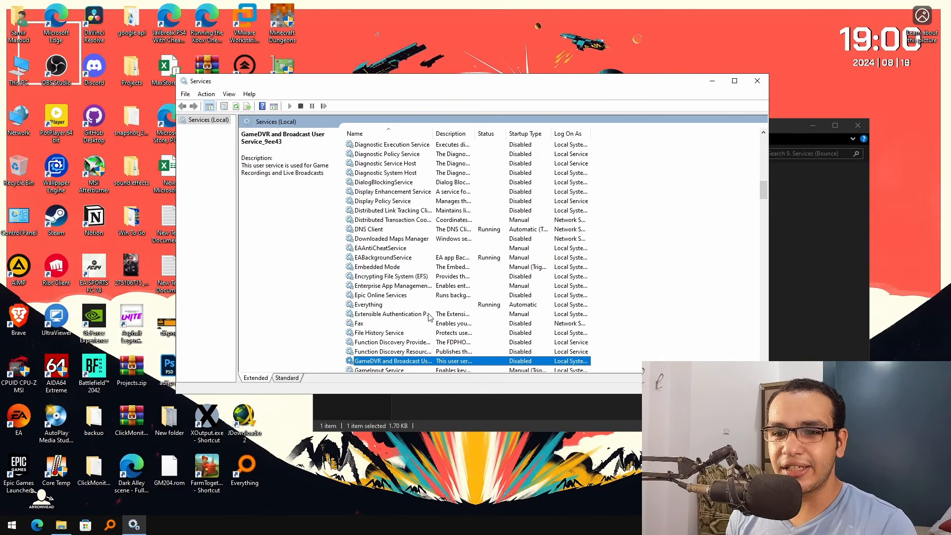
# Read the descriptions of GameInput Service and Geolocation Service
pyautogui.scroll(-1, 430, 317)
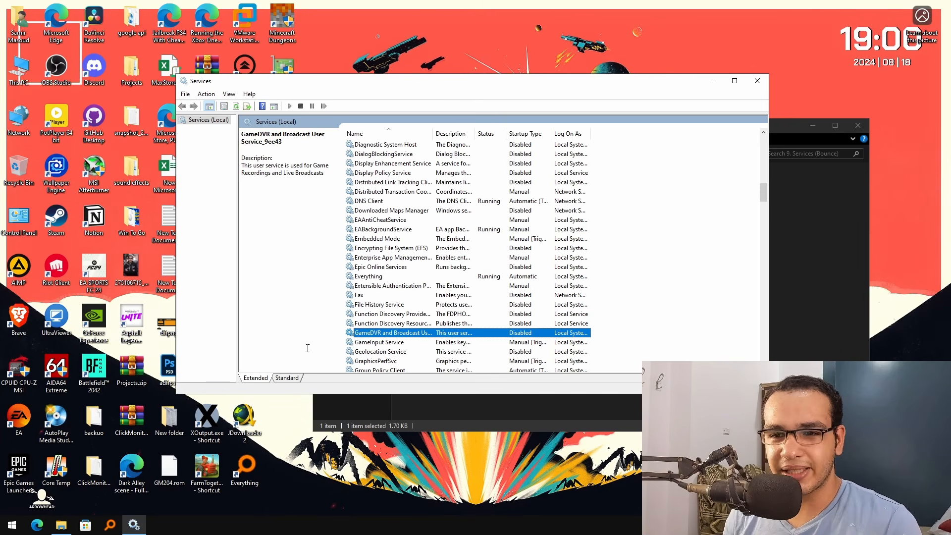
pyautogui.click(376, 342)
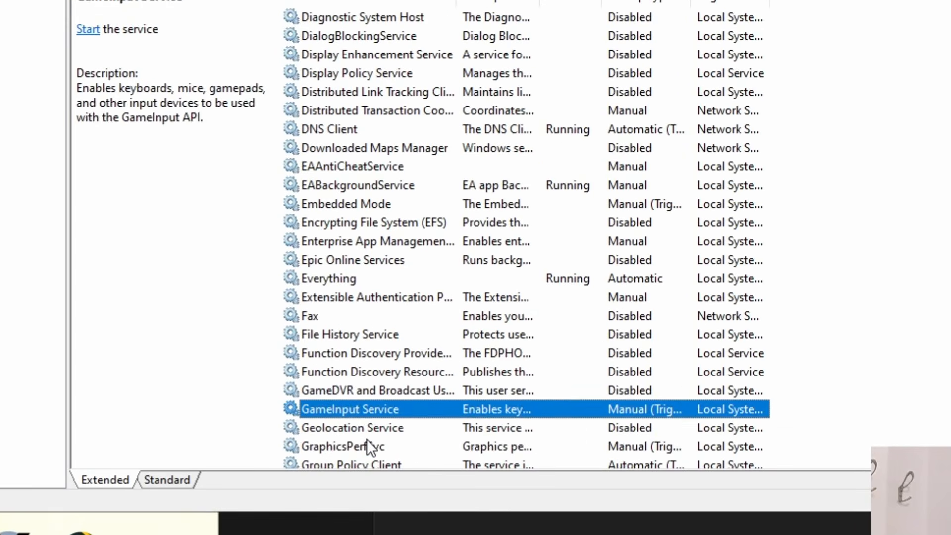
pyautogui.click(367, 441)
pyautogui.click(445, 432)
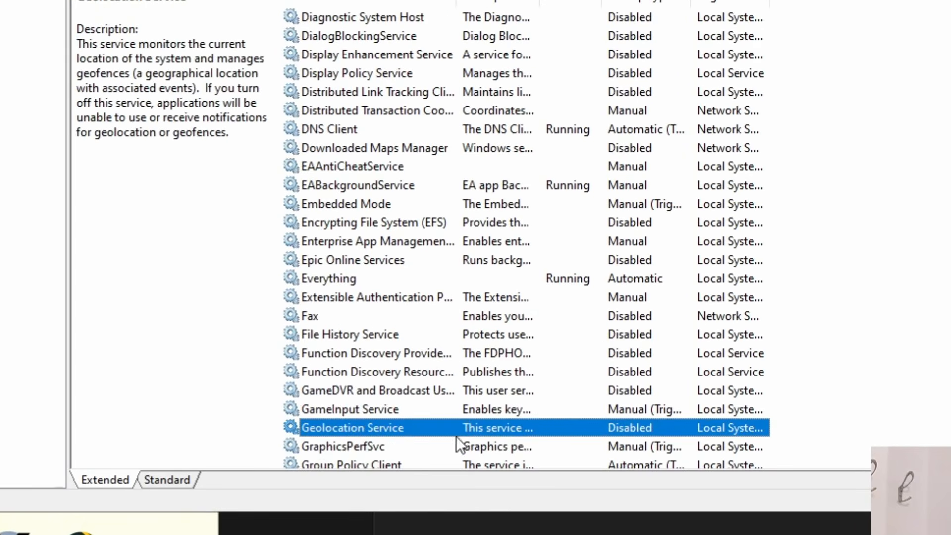
pyautogui.scroll(-2, 388, 443)
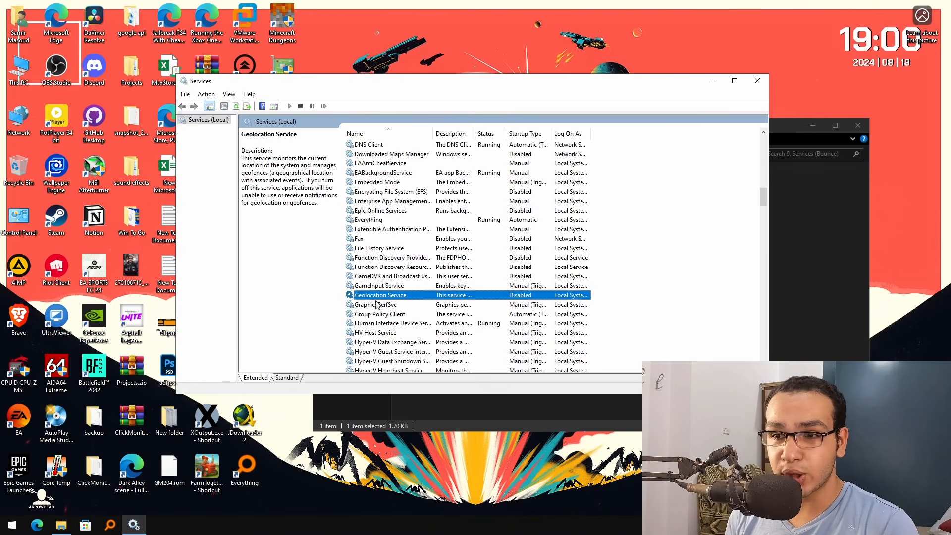
# Review the Netlogon service and the Sensor Data, Sensor Monitoring and Sensor Service descriptions
pyautogui.scroll(-15, 377, 312)
pyautogui.click(378, 325)
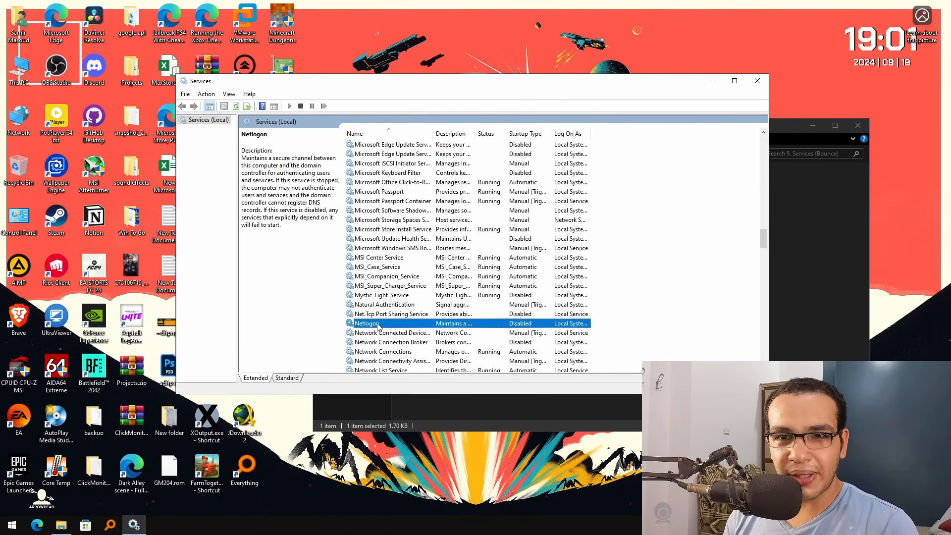
pyautogui.scroll(-18, 392, 323)
pyautogui.click(401, 248)
pyautogui.click(413, 259)
pyautogui.click(405, 268)
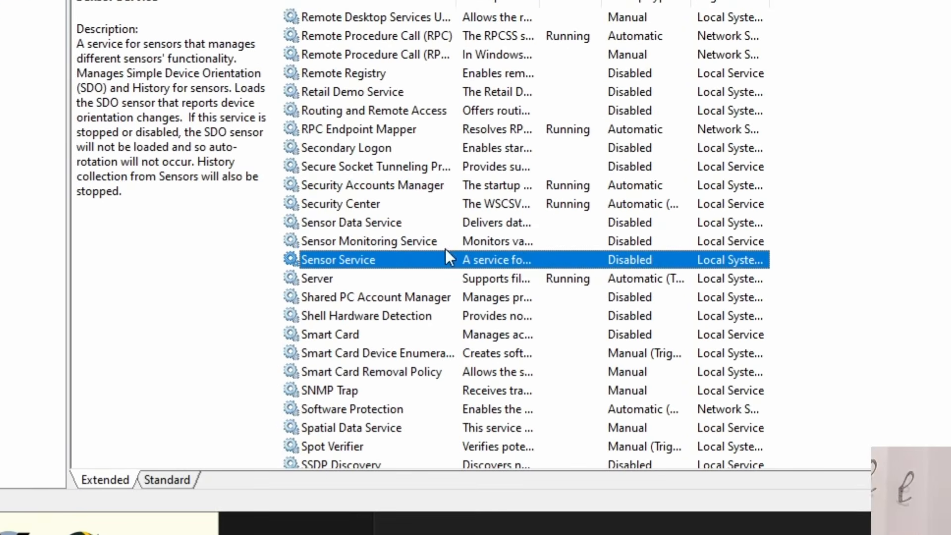
# Read the descriptions of the SysMain and Telephony services
pyautogui.scroll(-4, 559, 268)
pyautogui.click(322, 372)
pyautogui.scroll(-2, 337, 373)
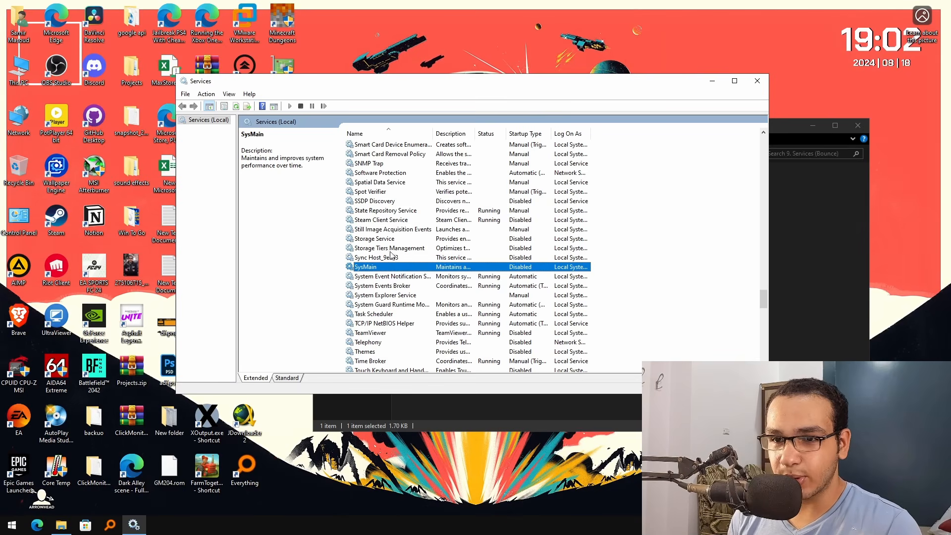
pyautogui.click(371, 342)
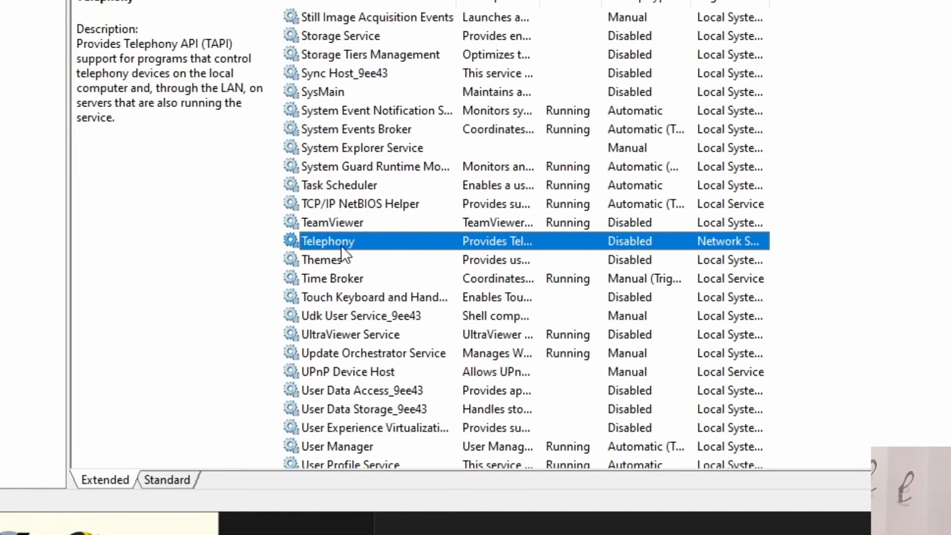
# Check the properties of the Touch Keyboard and Handwriting Panel Service and close them without changes
pyautogui.click(367, 297)
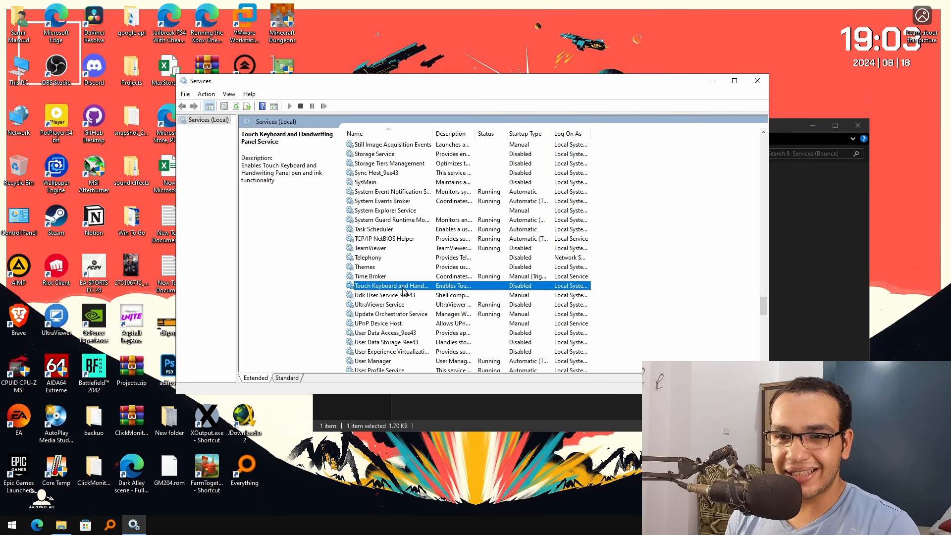
pyautogui.doubleClick(404, 291)
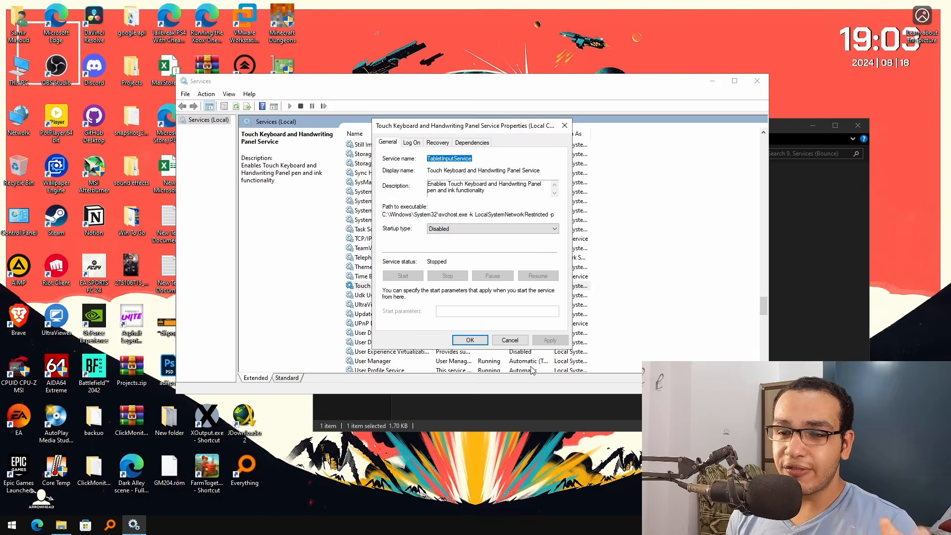
pyautogui.click(510, 340)
# Read the descriptions of the Windows Error Reporting, Event Collector, Event Log, Font Cache and Windows Insider services
pyautogui.click(383, 287)
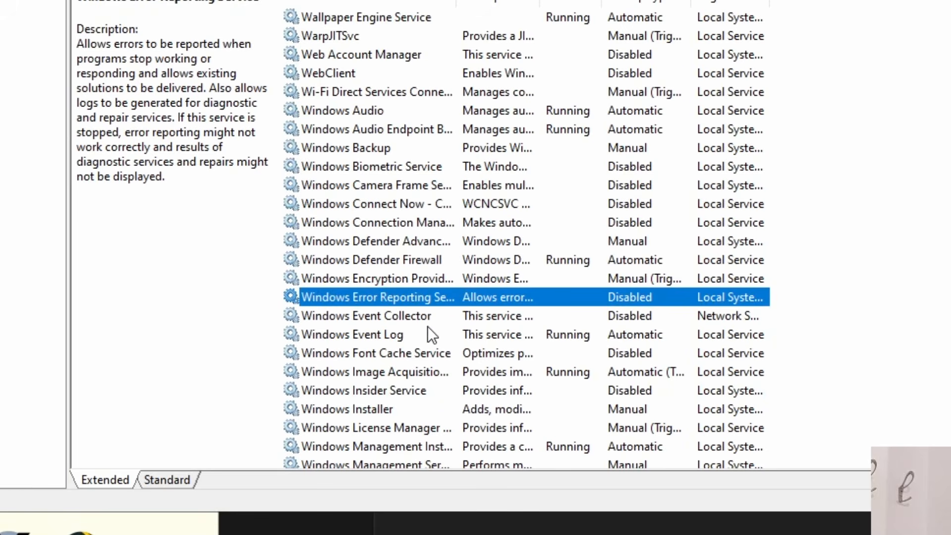
pyautogui.click(412, 318)
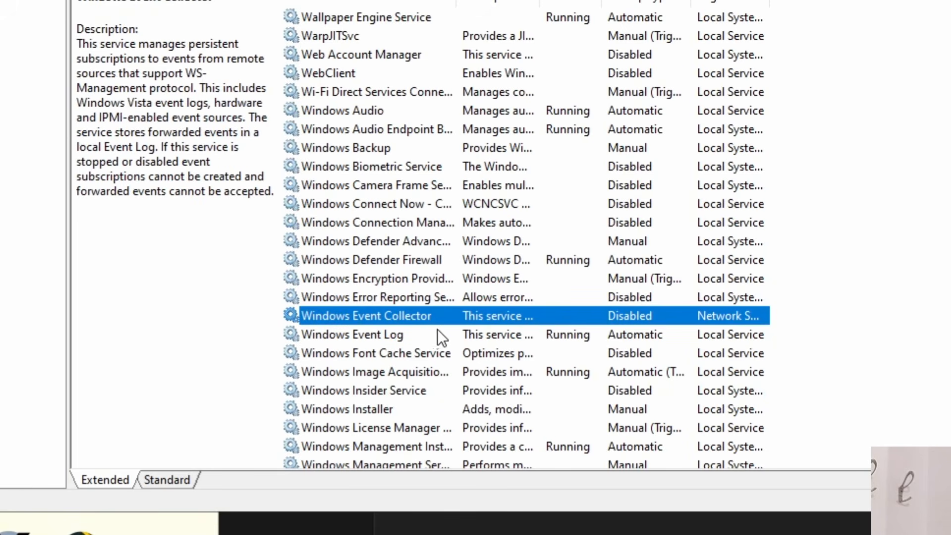
pyautogui.click(420, 352)
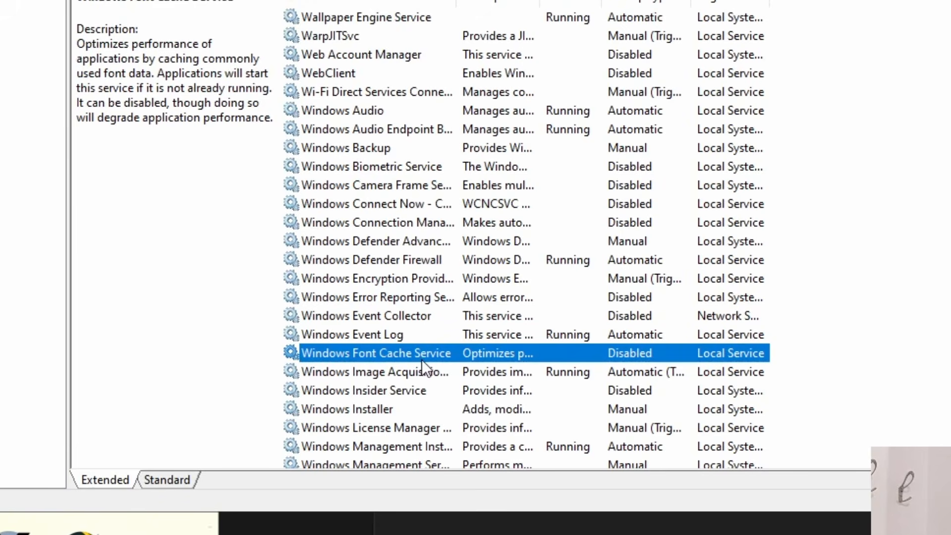
pyautogui.click(401, 341)
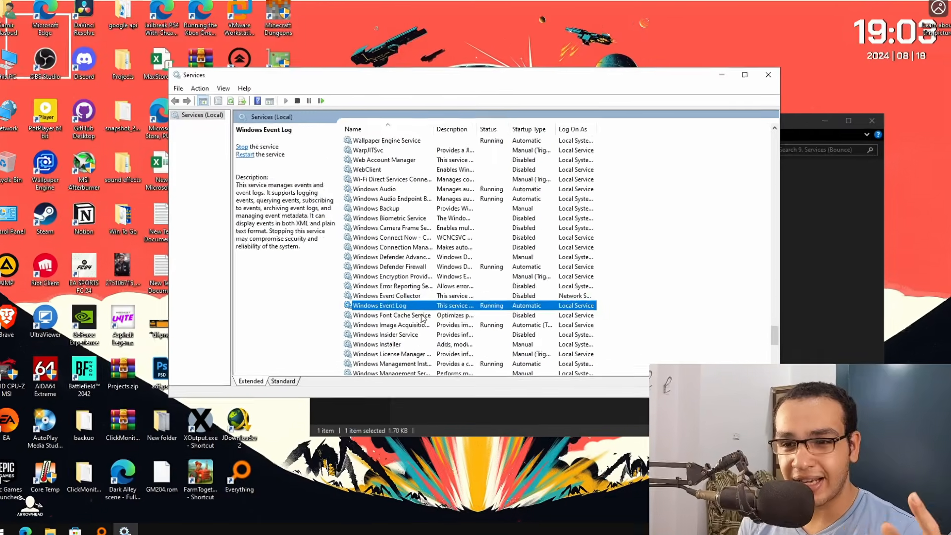
pyautogui.click(436, 358)
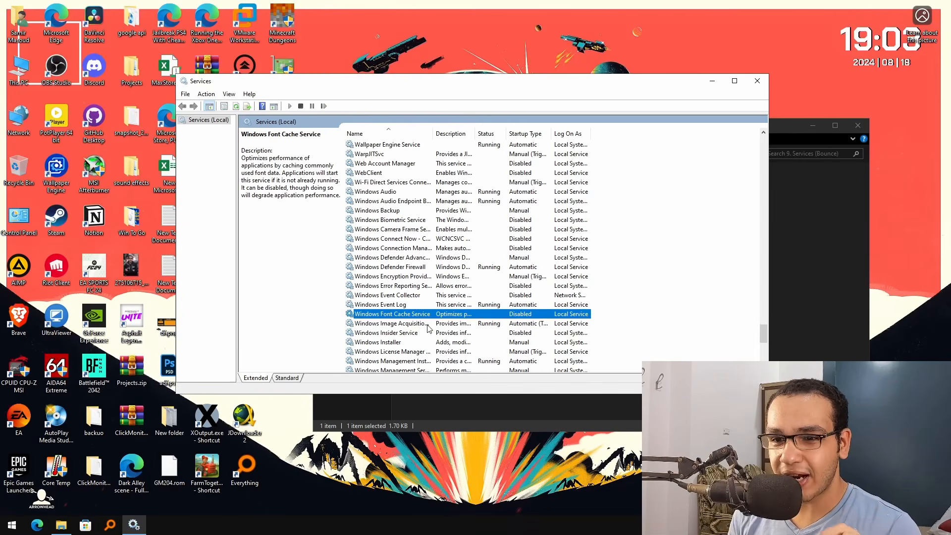
pyautogui.click(409, 333)
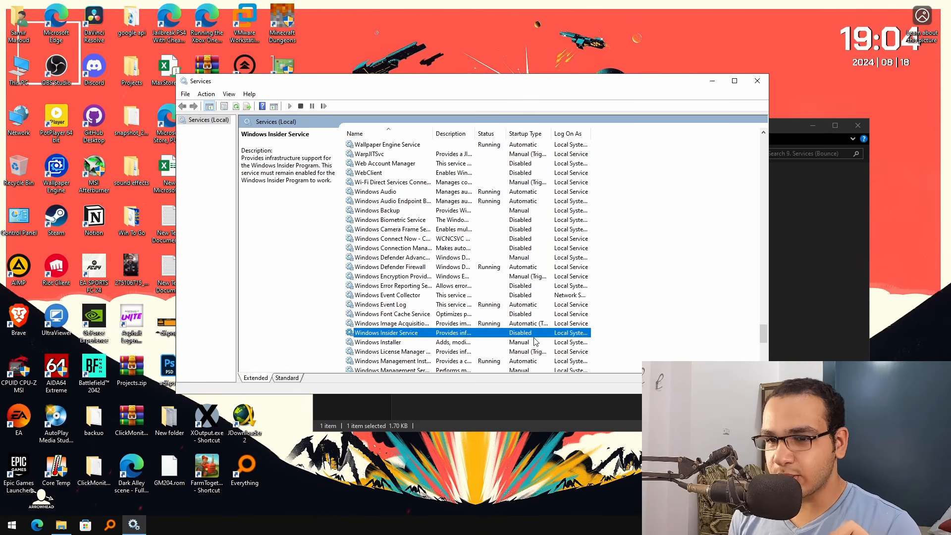
# Read the Windows Search service description and test the system search with "sdsd"
pyautogui.scroll(-6, 420, 343)
pyautogui.click(404, 307)
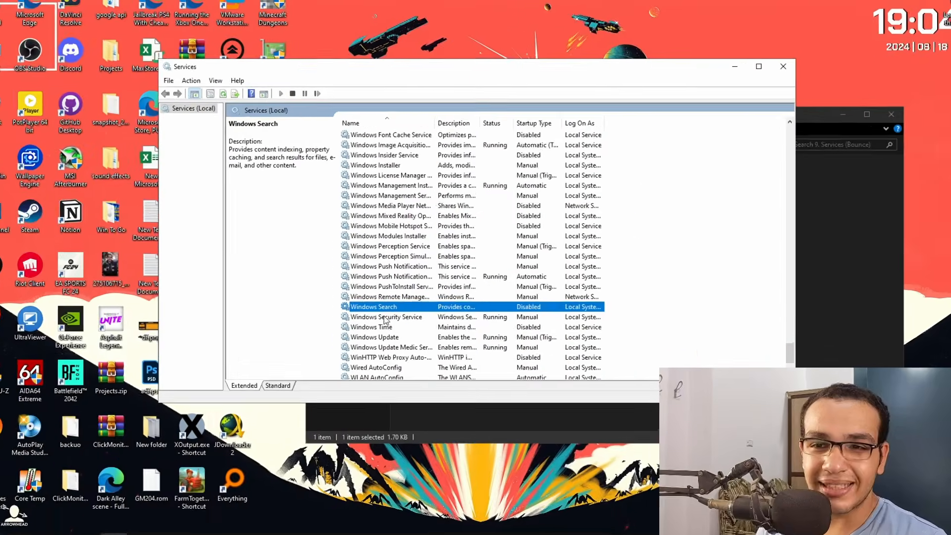
pyautogui.press('super')
pyautogui.write('sdsd')
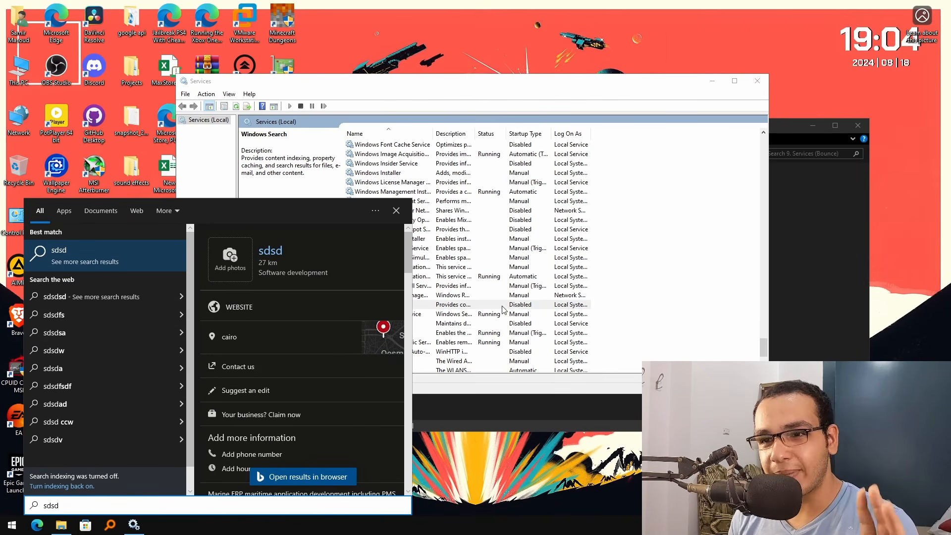
pyautogui.click(442, 305)
# Examine the Xbox Accessory Management, Xbox Live Auth Manager, Xbox Live Game Save and Xbox Live Networking services
pyautogui.press('x')
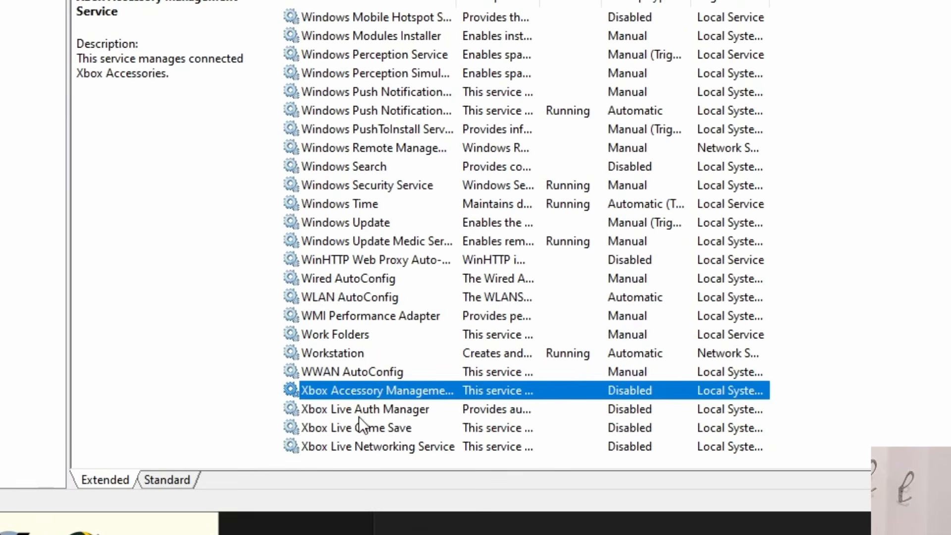
pyautogui.click(374, 411)
pyautogui.click(371, 424)
pyautogui.click(367, 446)
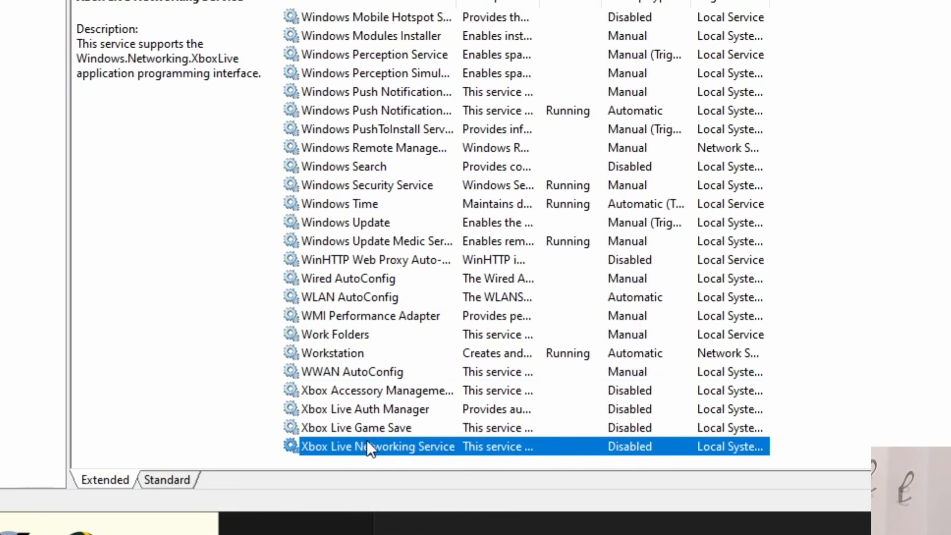
# Set the startup type of Xbox Live Auth Manager to Disabled and close Services
pyautogui.doubleClick(382, 409)
pyautogui.click(540, 186)
pyautogui.click(516, 242)
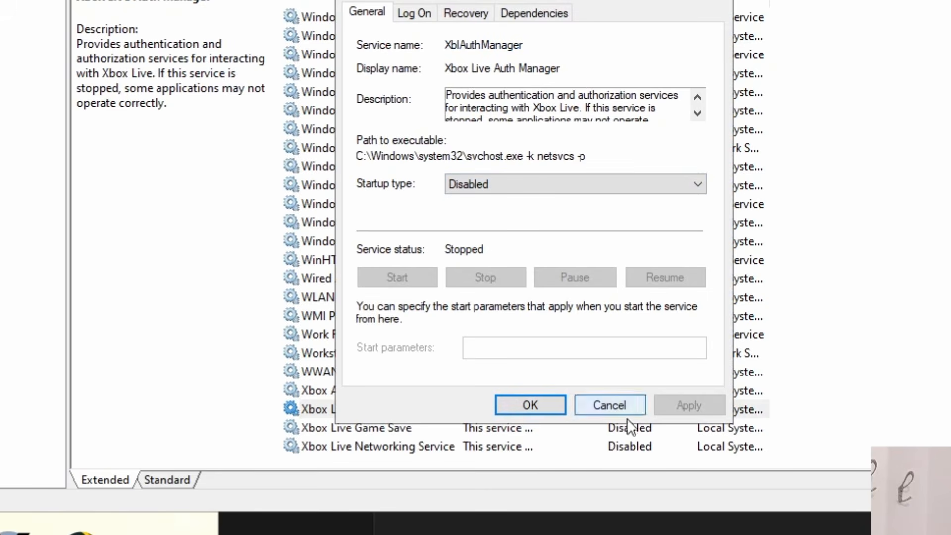
pyautogui.click(534, 399)
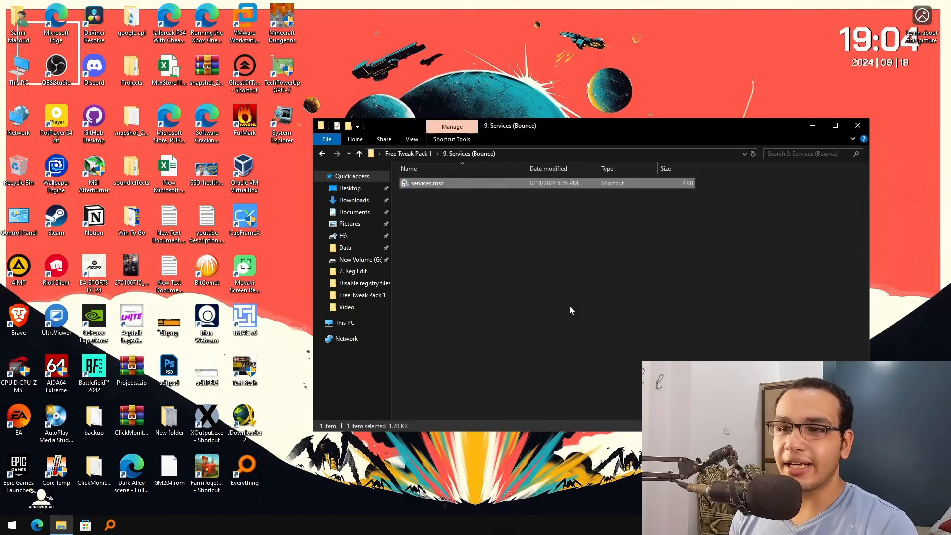
# Return to the 8. Microsoft Safety Scanner folder, view the download page through Download Link and close the browser
pyautogui.hotkey('alt', 'Left')
pyautogui.press('Up')
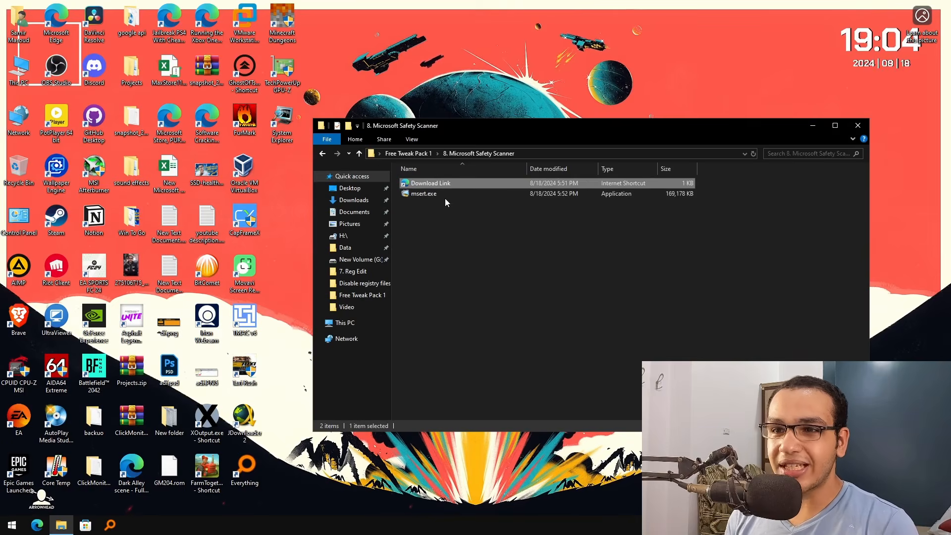
pyautogui.click(445, 196)
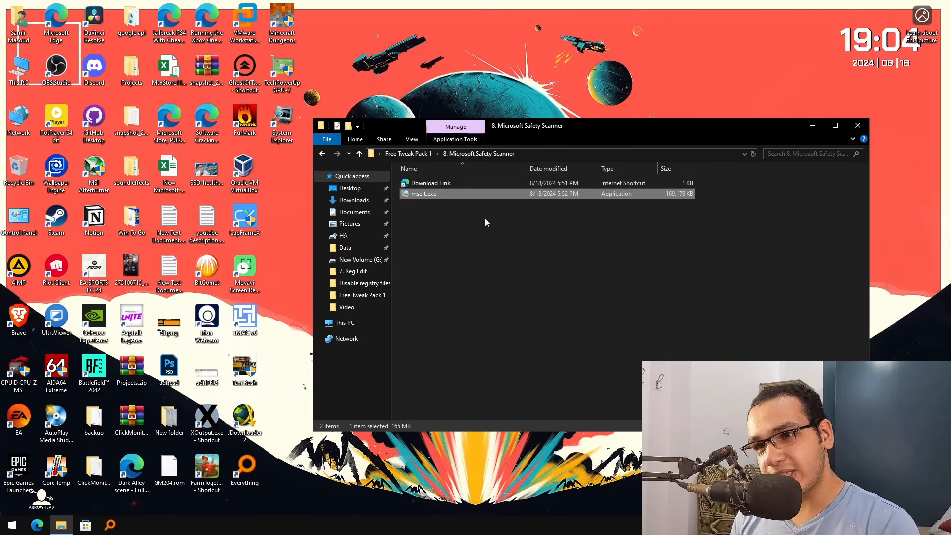
pyautogui.doubleClick(431, 183)
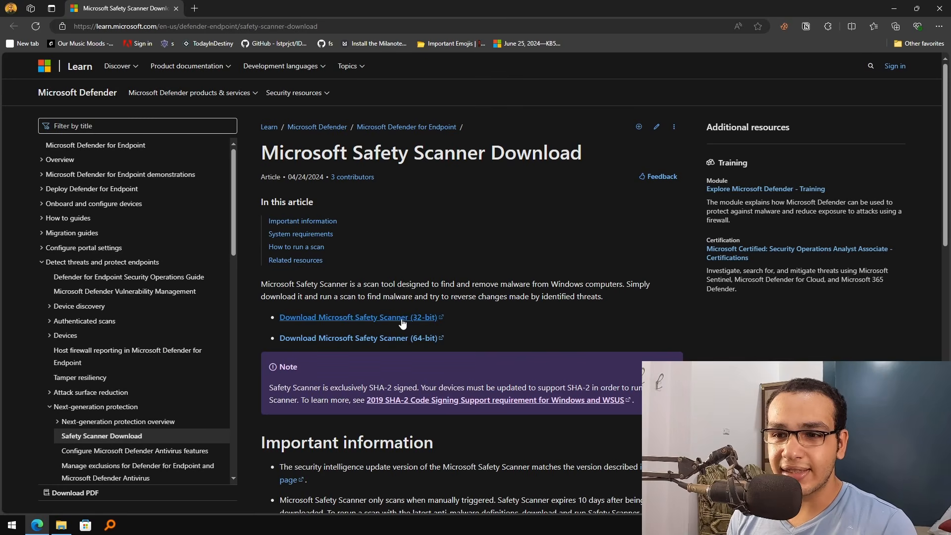
pyautogui.click(937, 5)
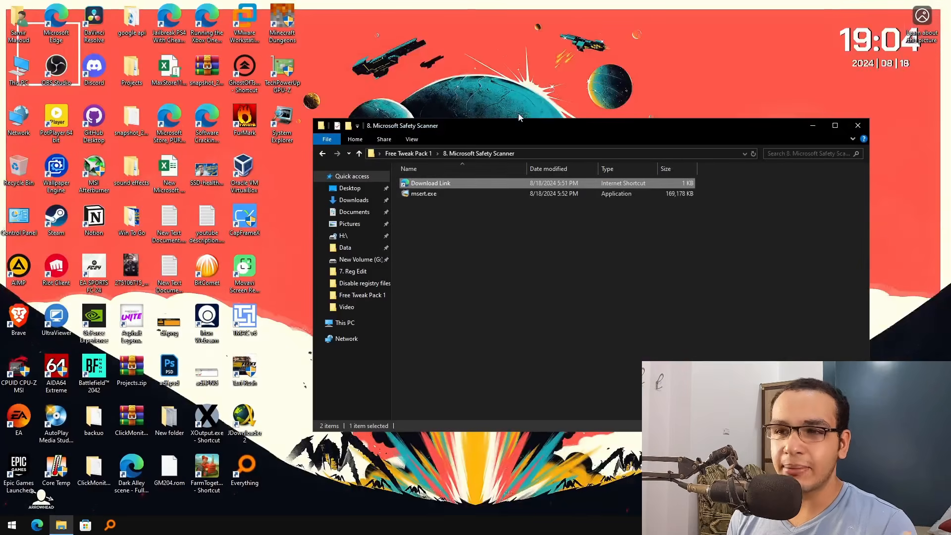
# Run msert.exe from the 8. Microsoft Safety Scanner folder, allow it to make changes and accept its license terms
pyautogui.doubleClick(427, 195)
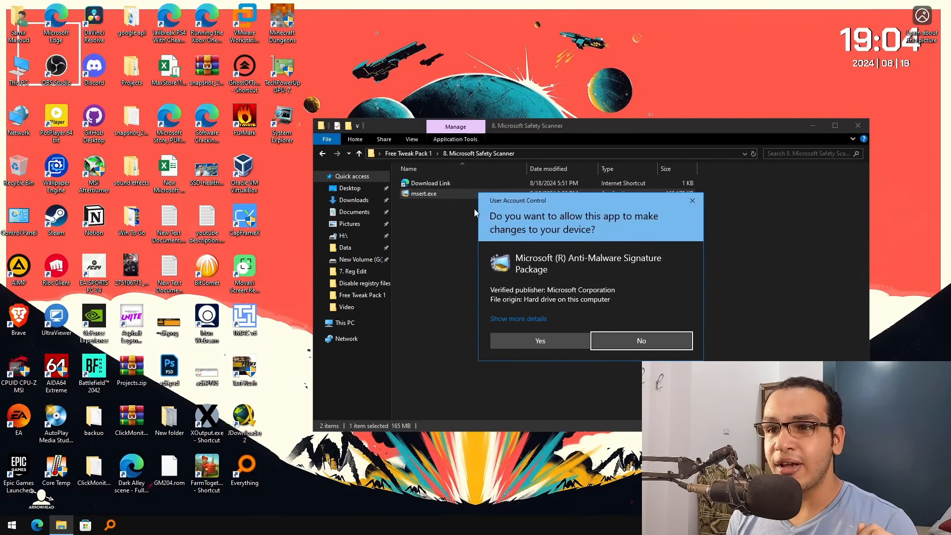
pyautogui.click(551, 339)
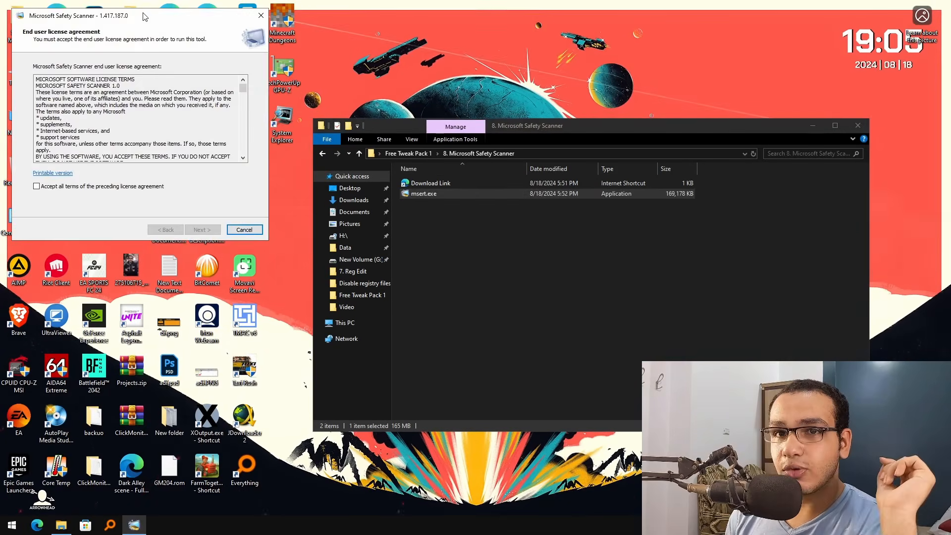
pyautogui.click(465, 289)
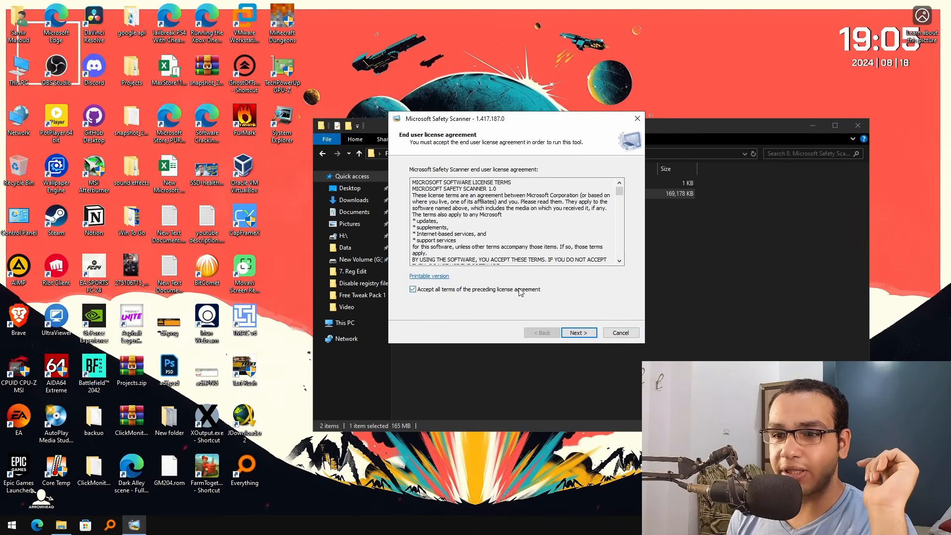
pyautogui.click(577, 332)
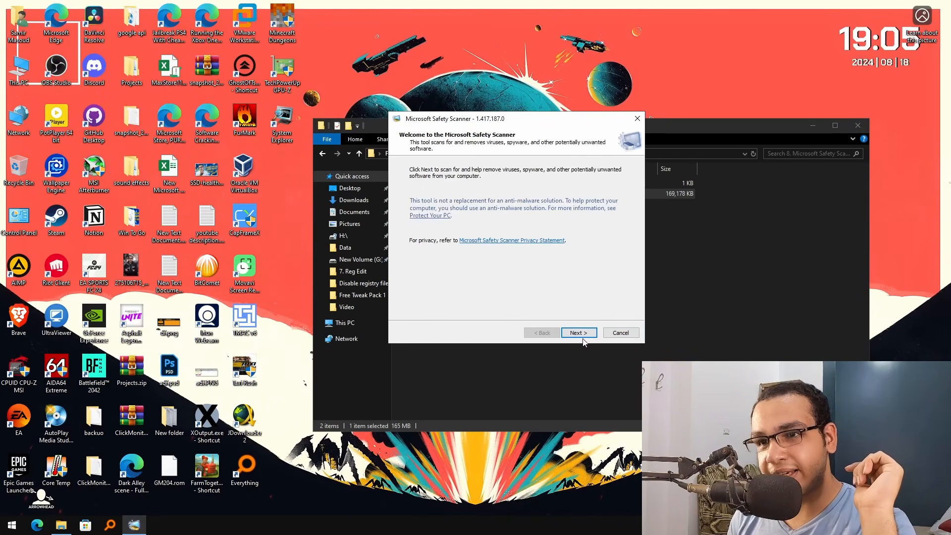
# Start a full scan of the entire system, check its progress and return to the 5. TechBitesTweaker folder
pyautogui.click(578, 333)
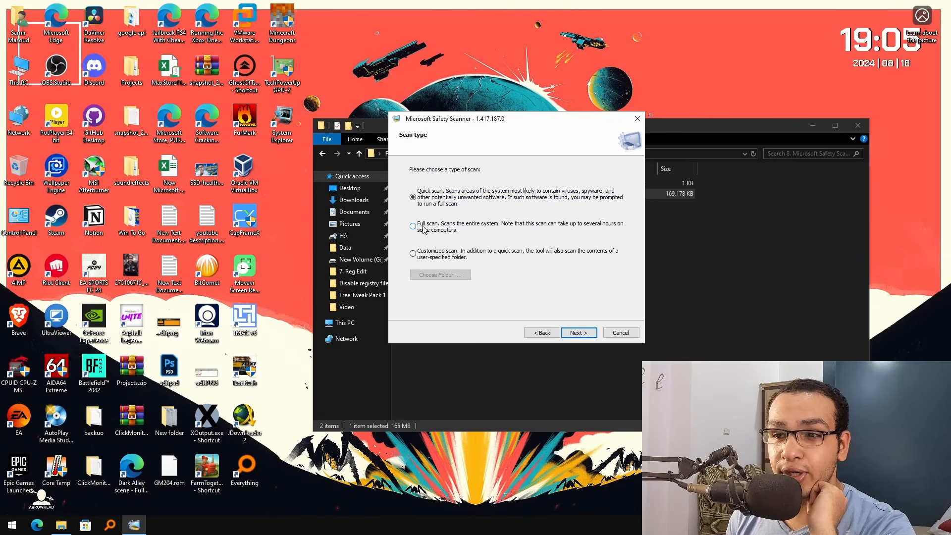
pyautogui.click(579, 333)
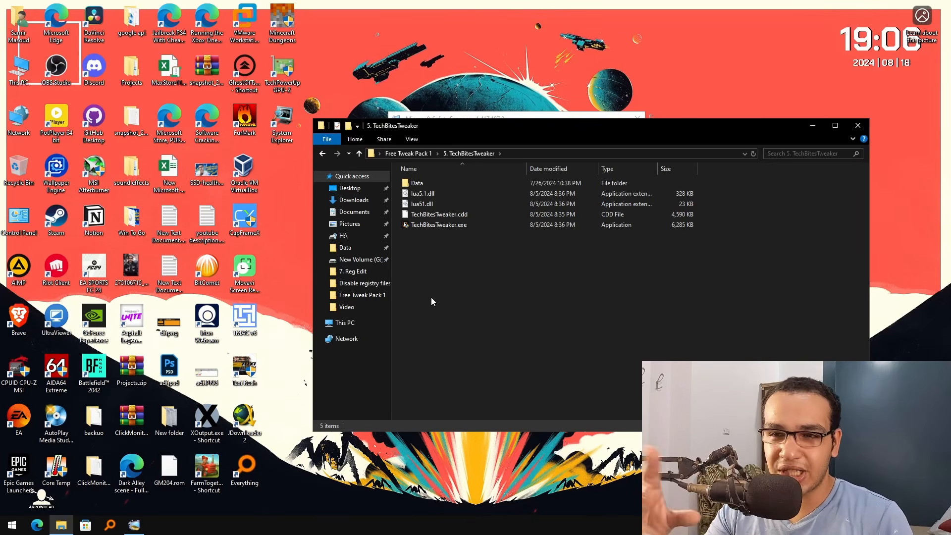
pyautogui.hotkey('alt', 'Tab')
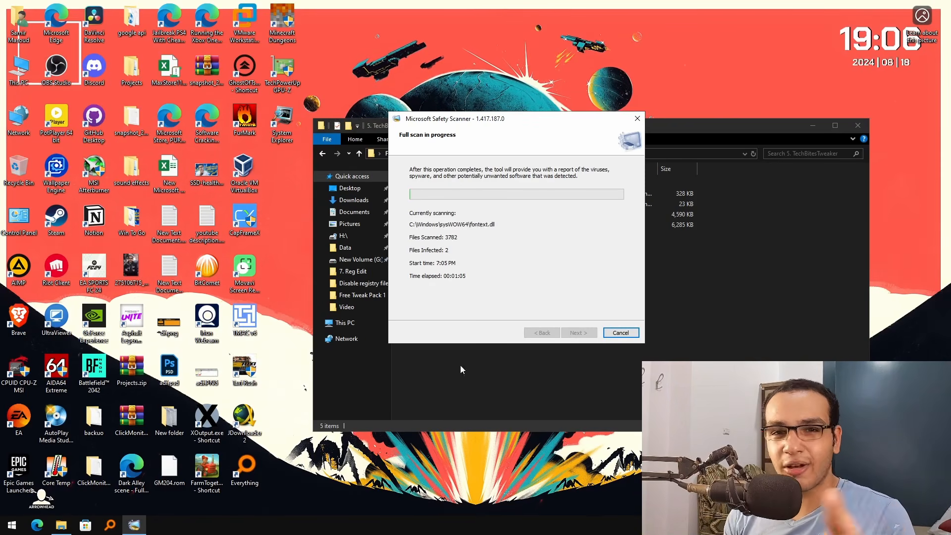
pyautogui.click(480, 383)
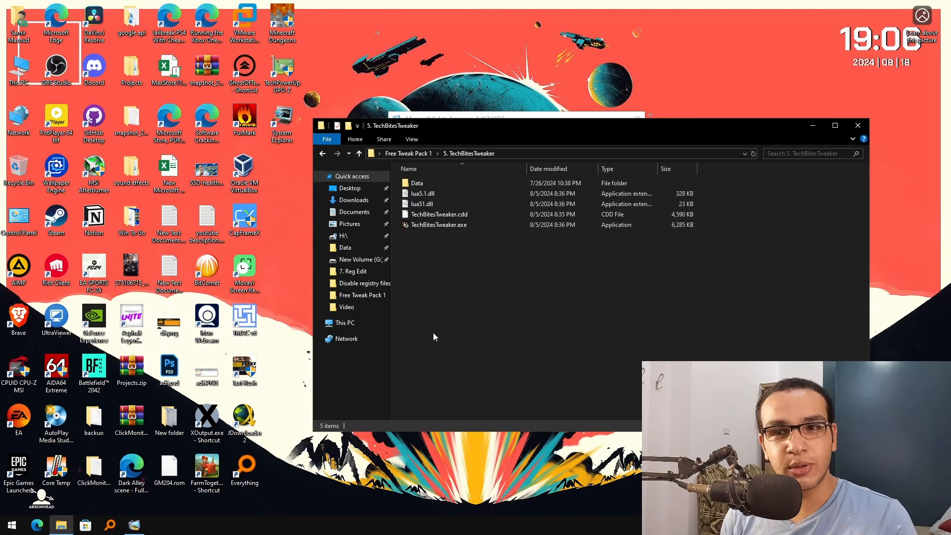